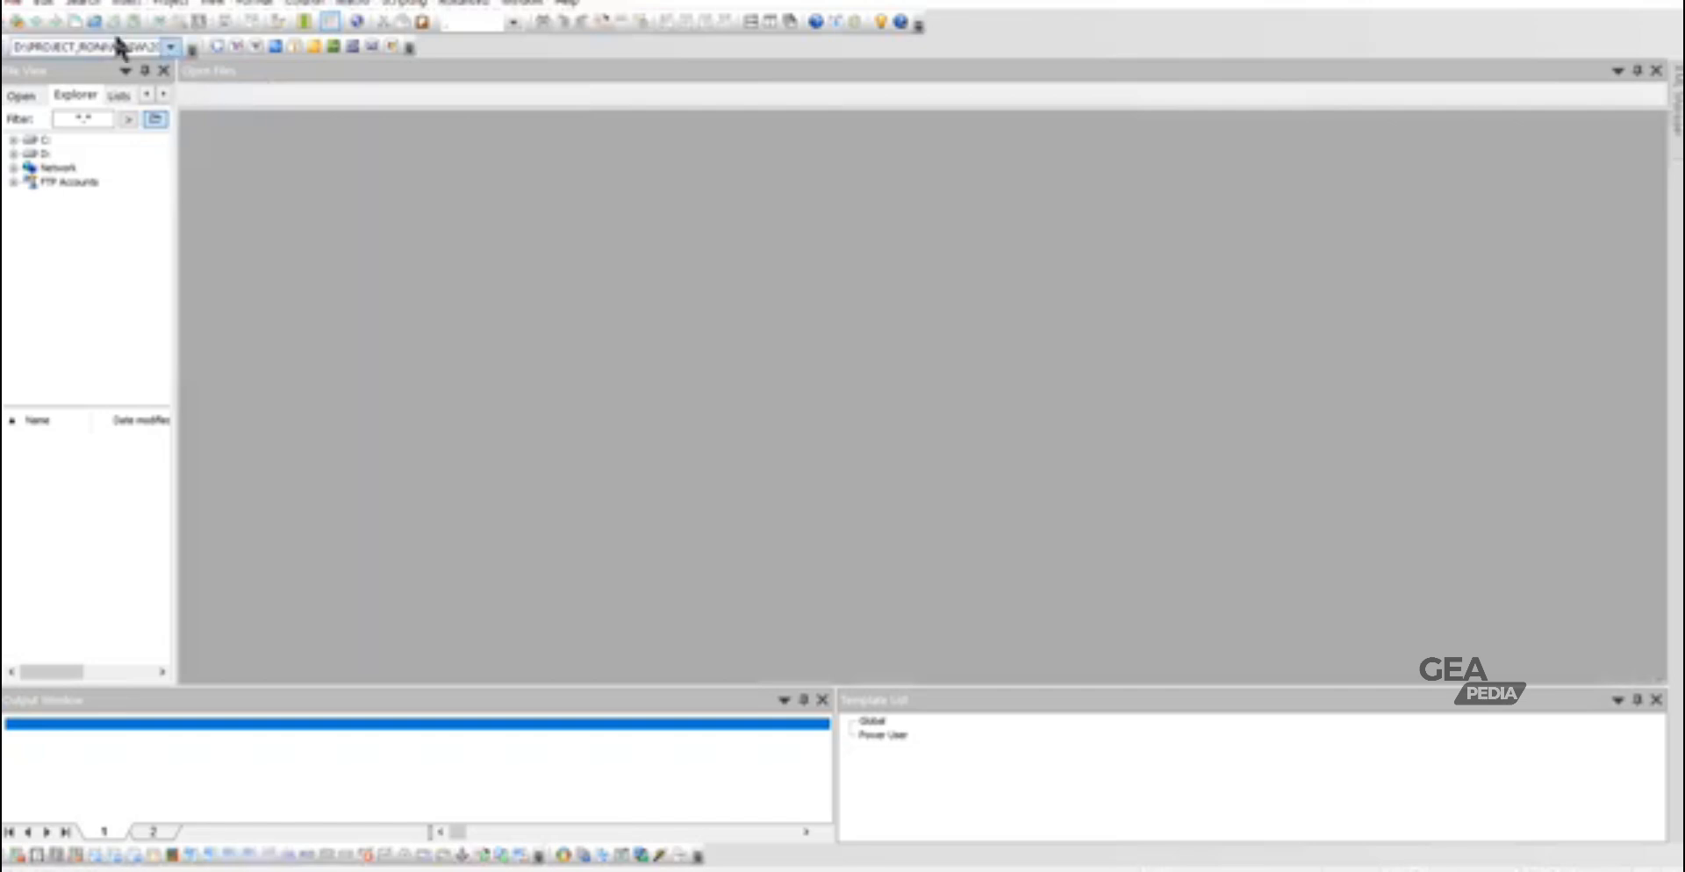
# - Create a new blank text file and paste the copied MASW coordinate data into it
pyautogui.click(75, 22)
pyautogui.rightClick(314, 193)
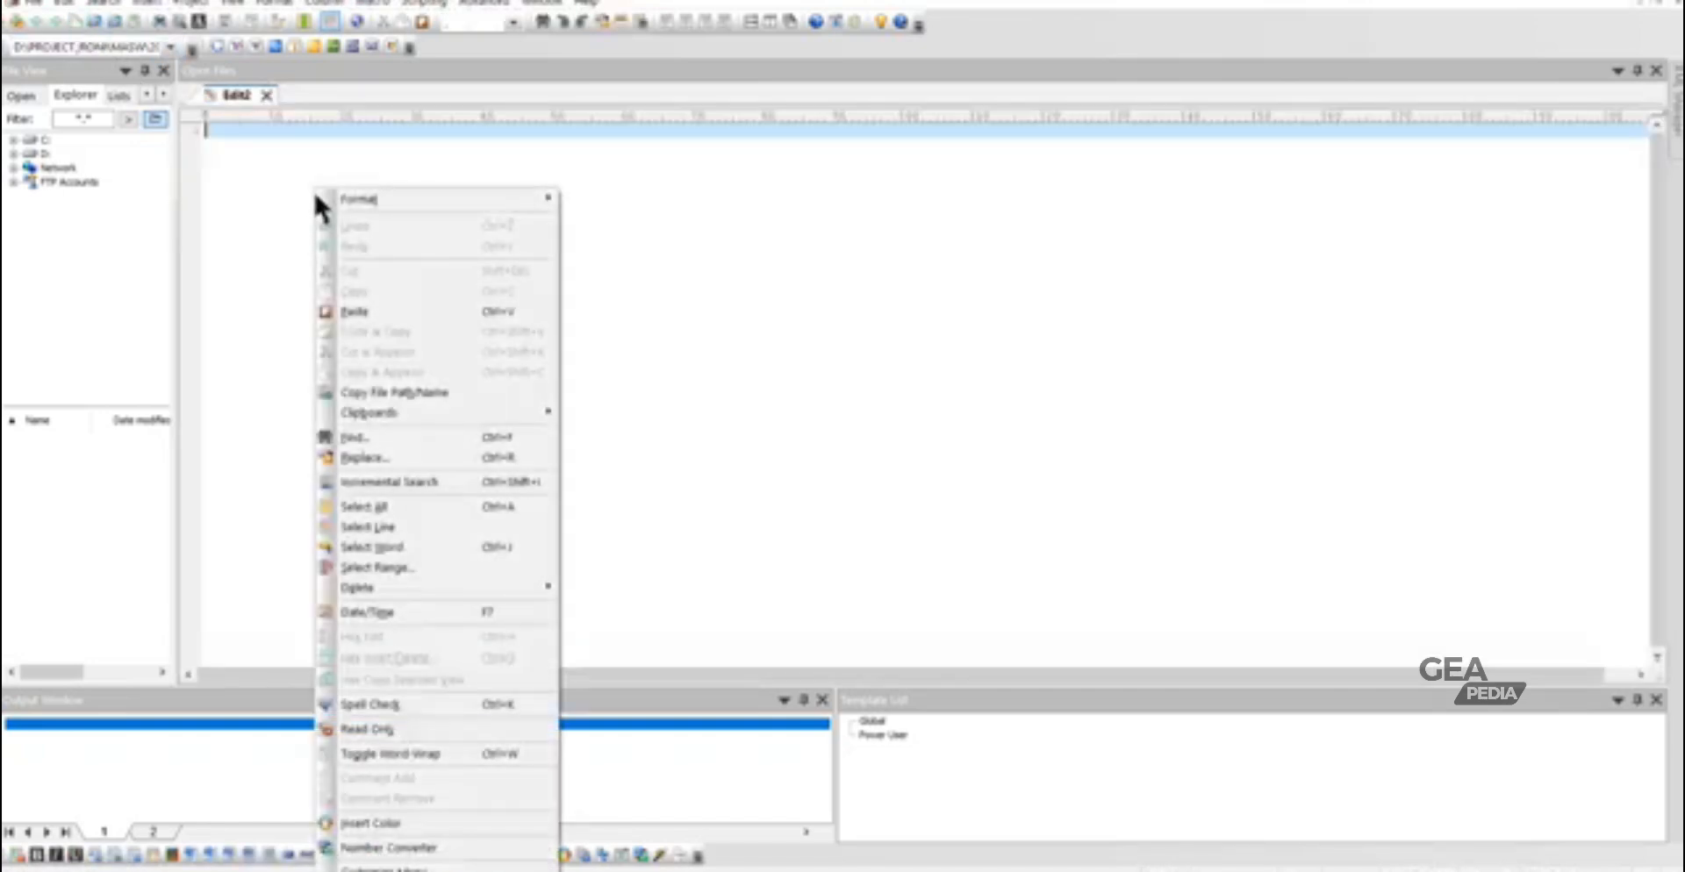
pyautogui.click(369, 311)
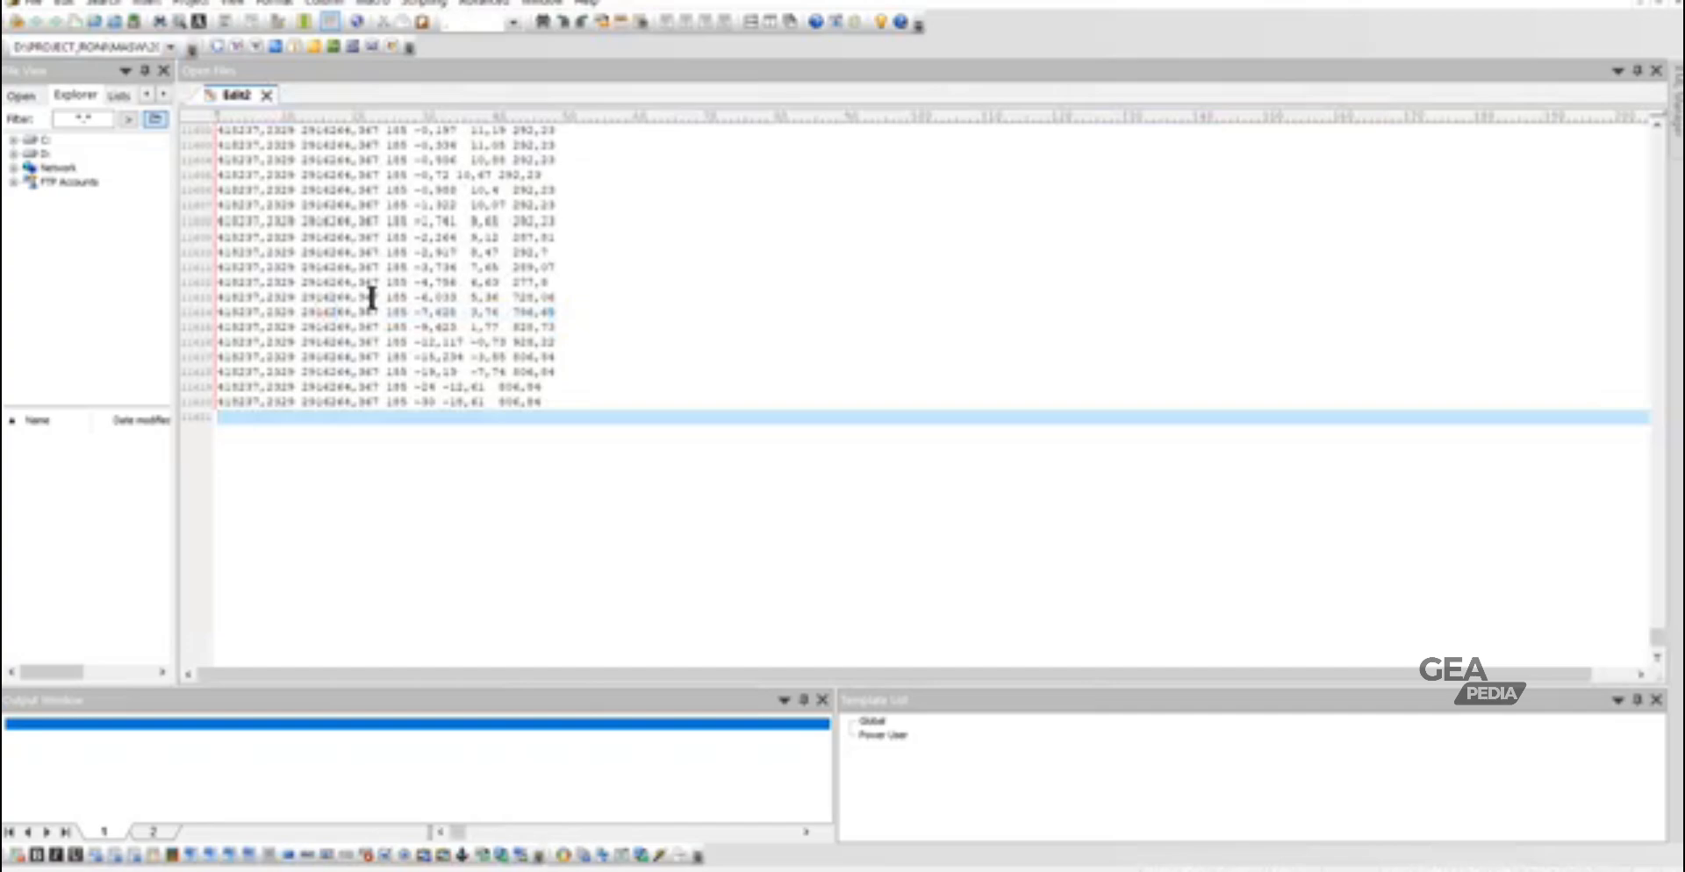
# - Replace every comma in the file with a period
pyautogui.hotkey('ctrl', 'a')
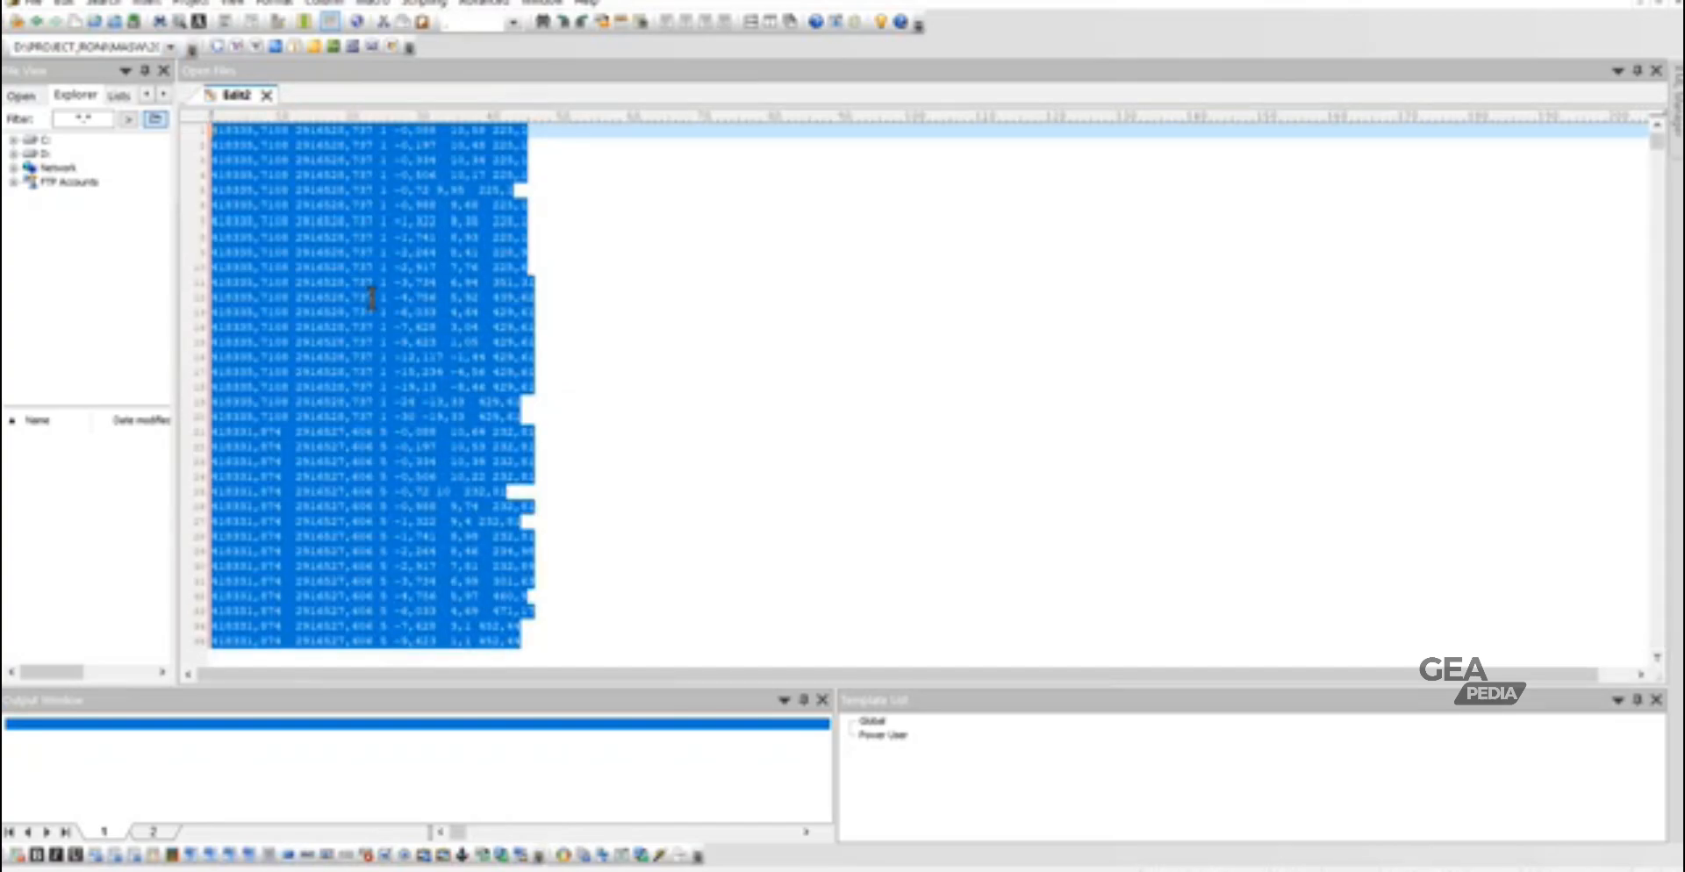
pyautogui.rightClick(361, 279)
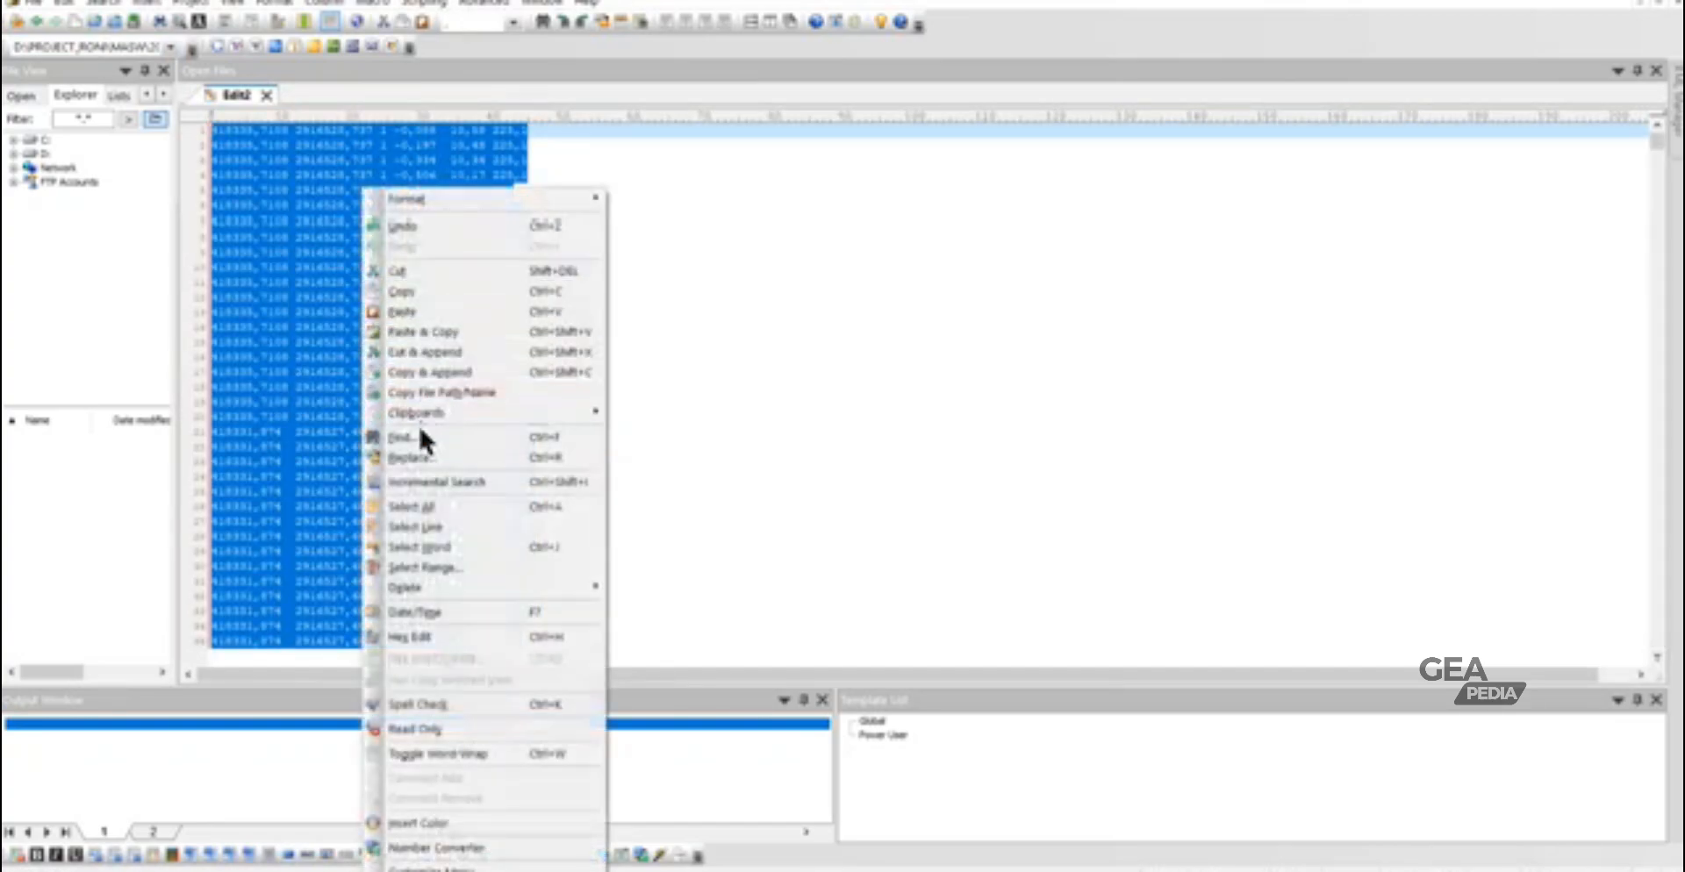
pyautogui.click(430, 458)
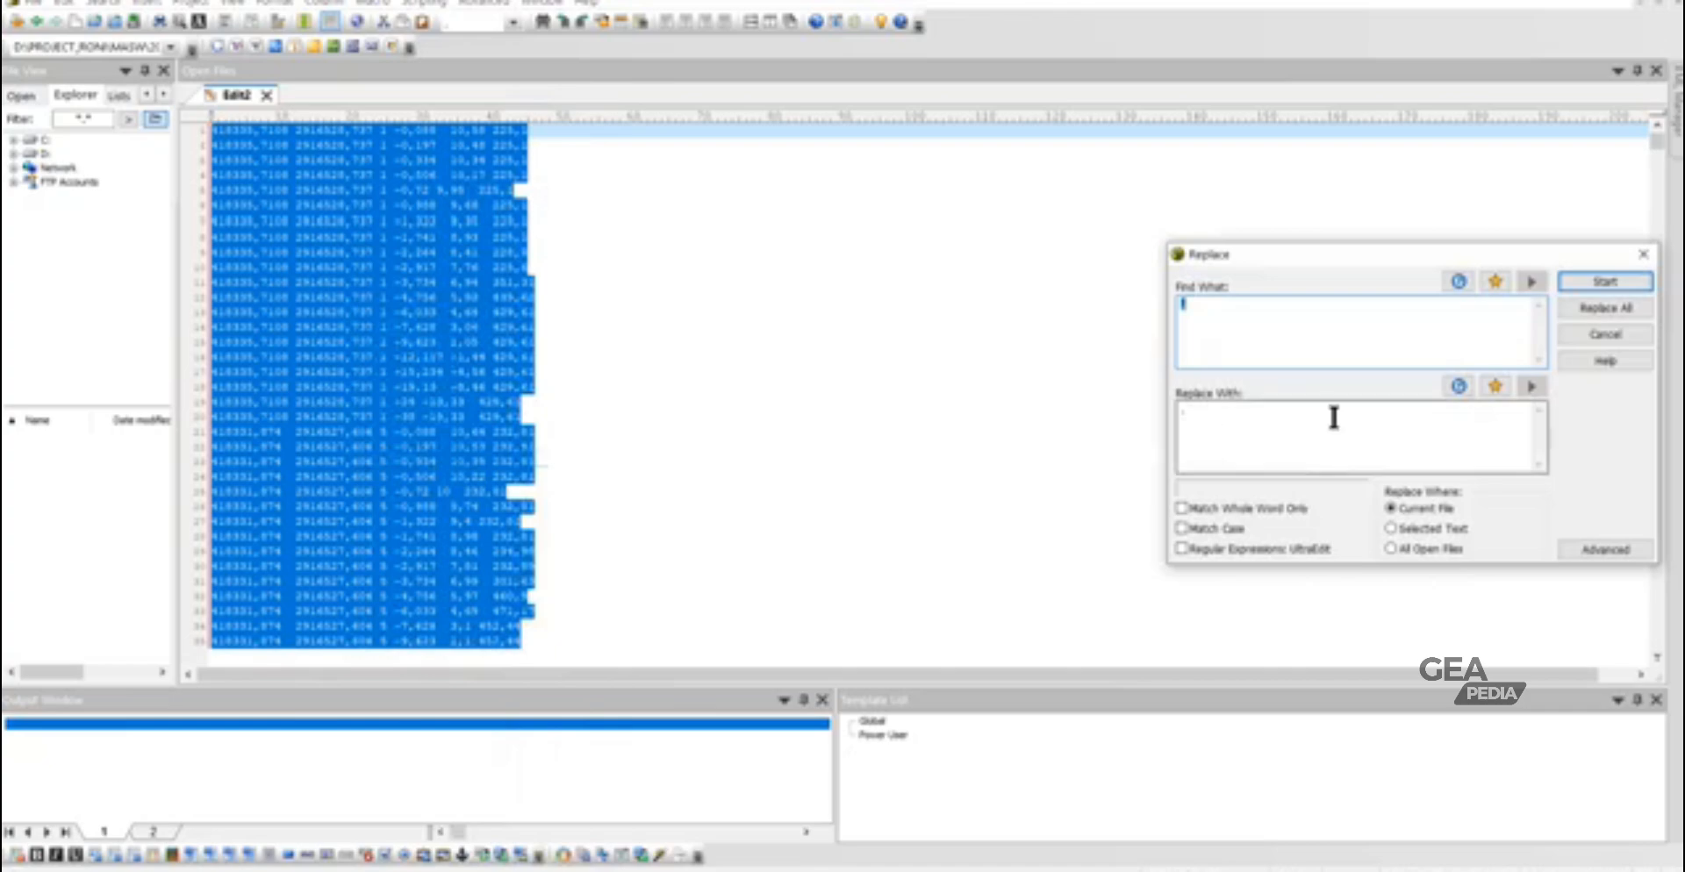
pyautogui.click(1194, 420)
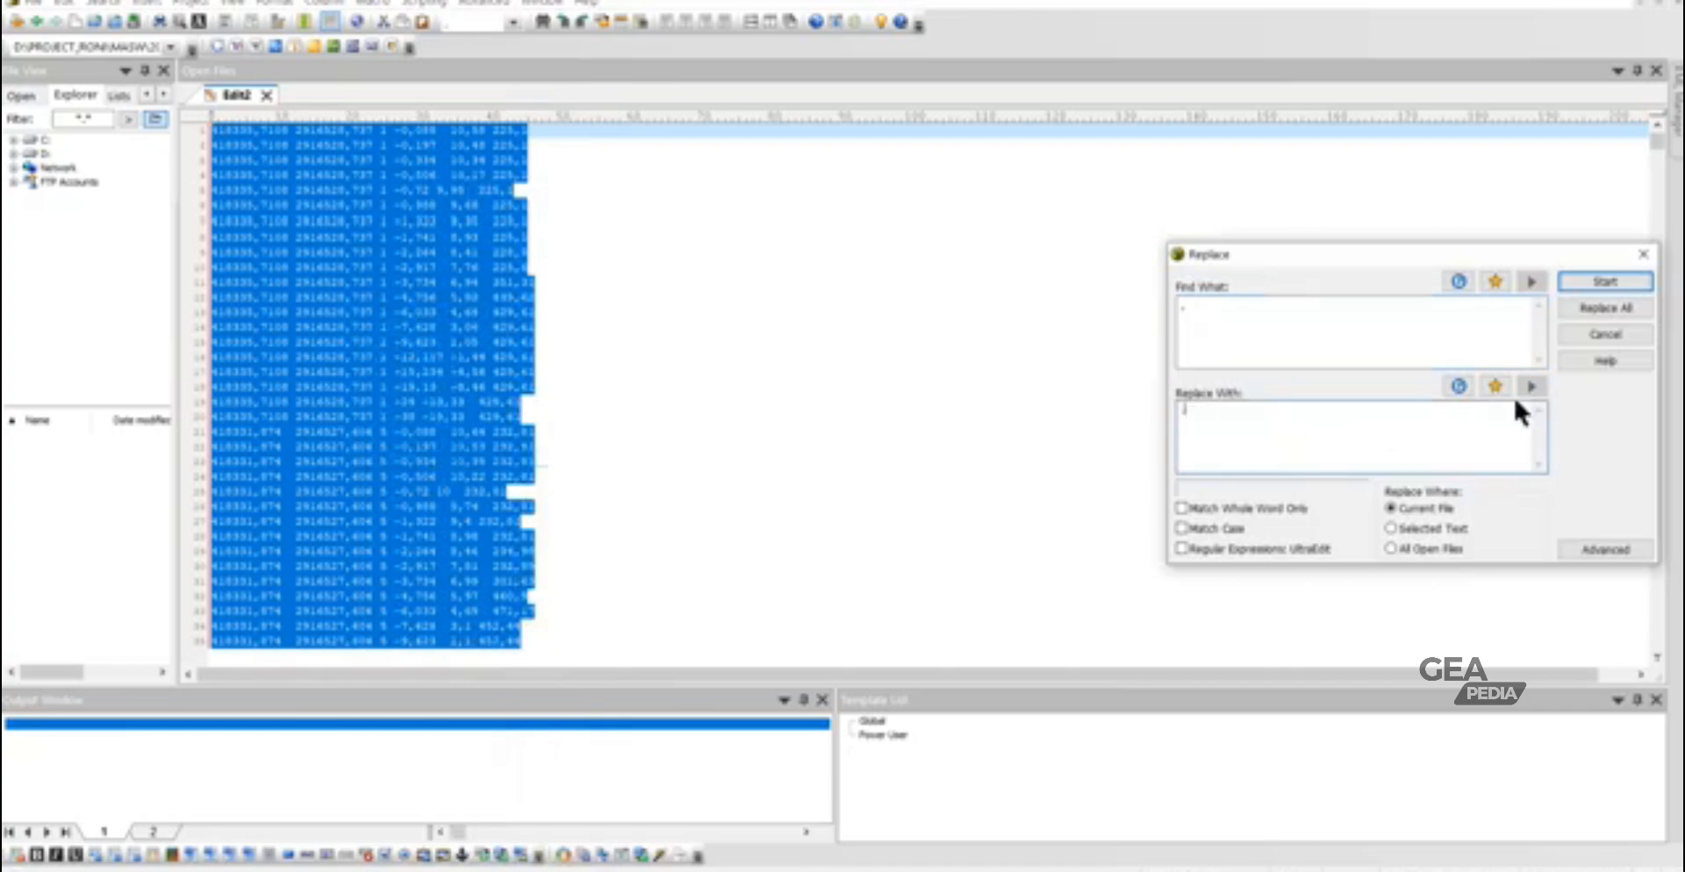
pyautogui.click(1601, 311)
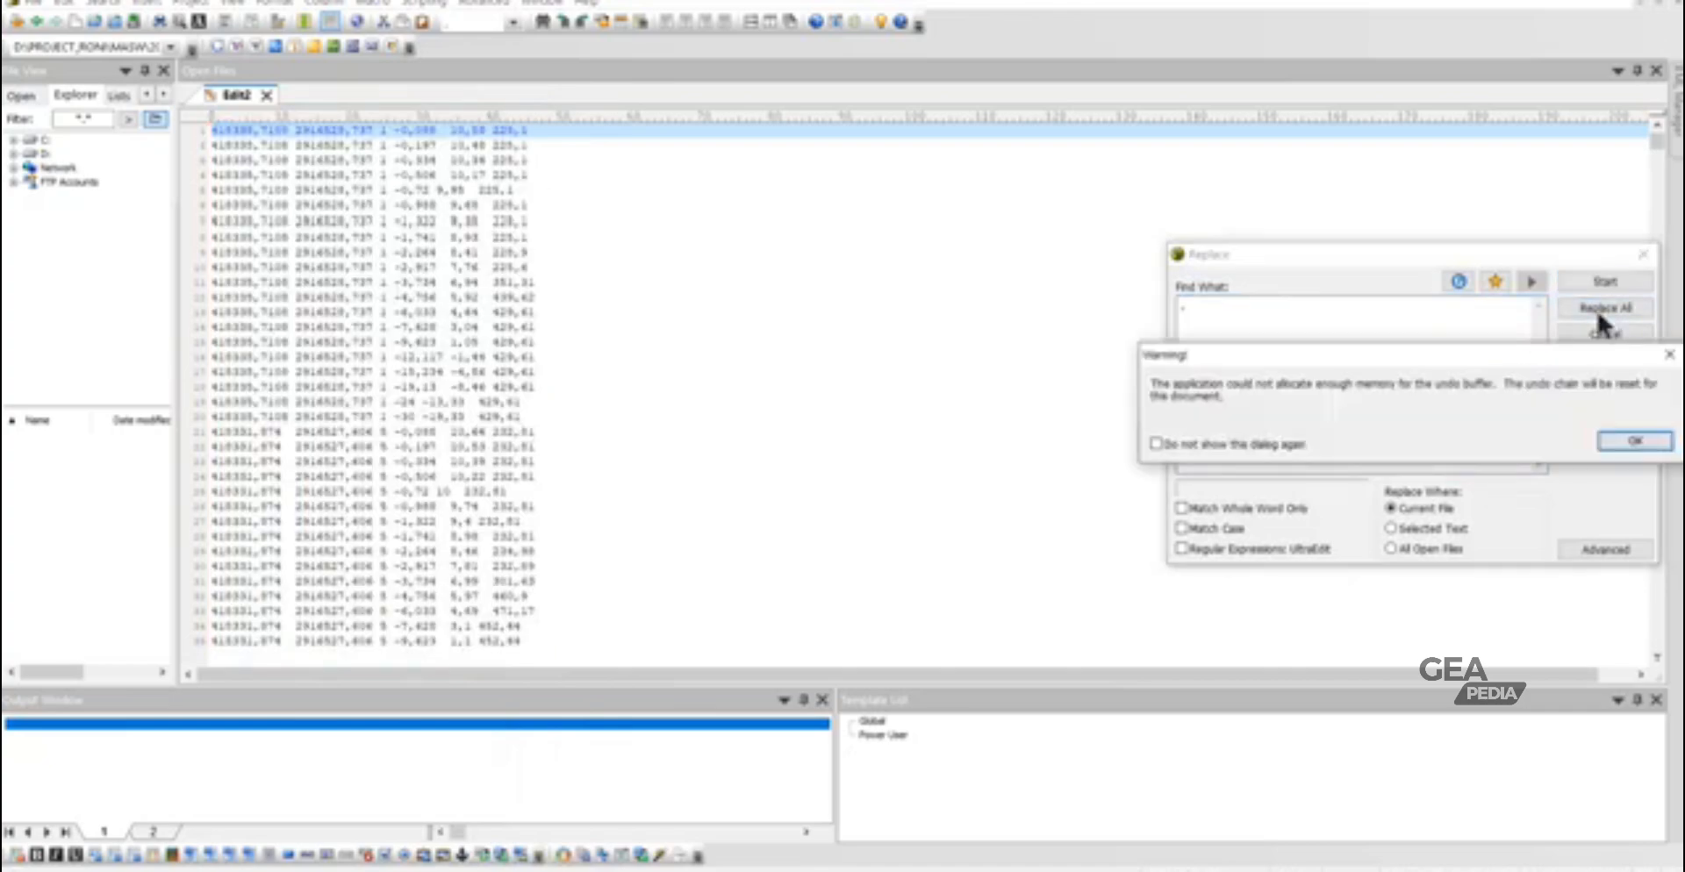
pyautogui.click(1632, 441)
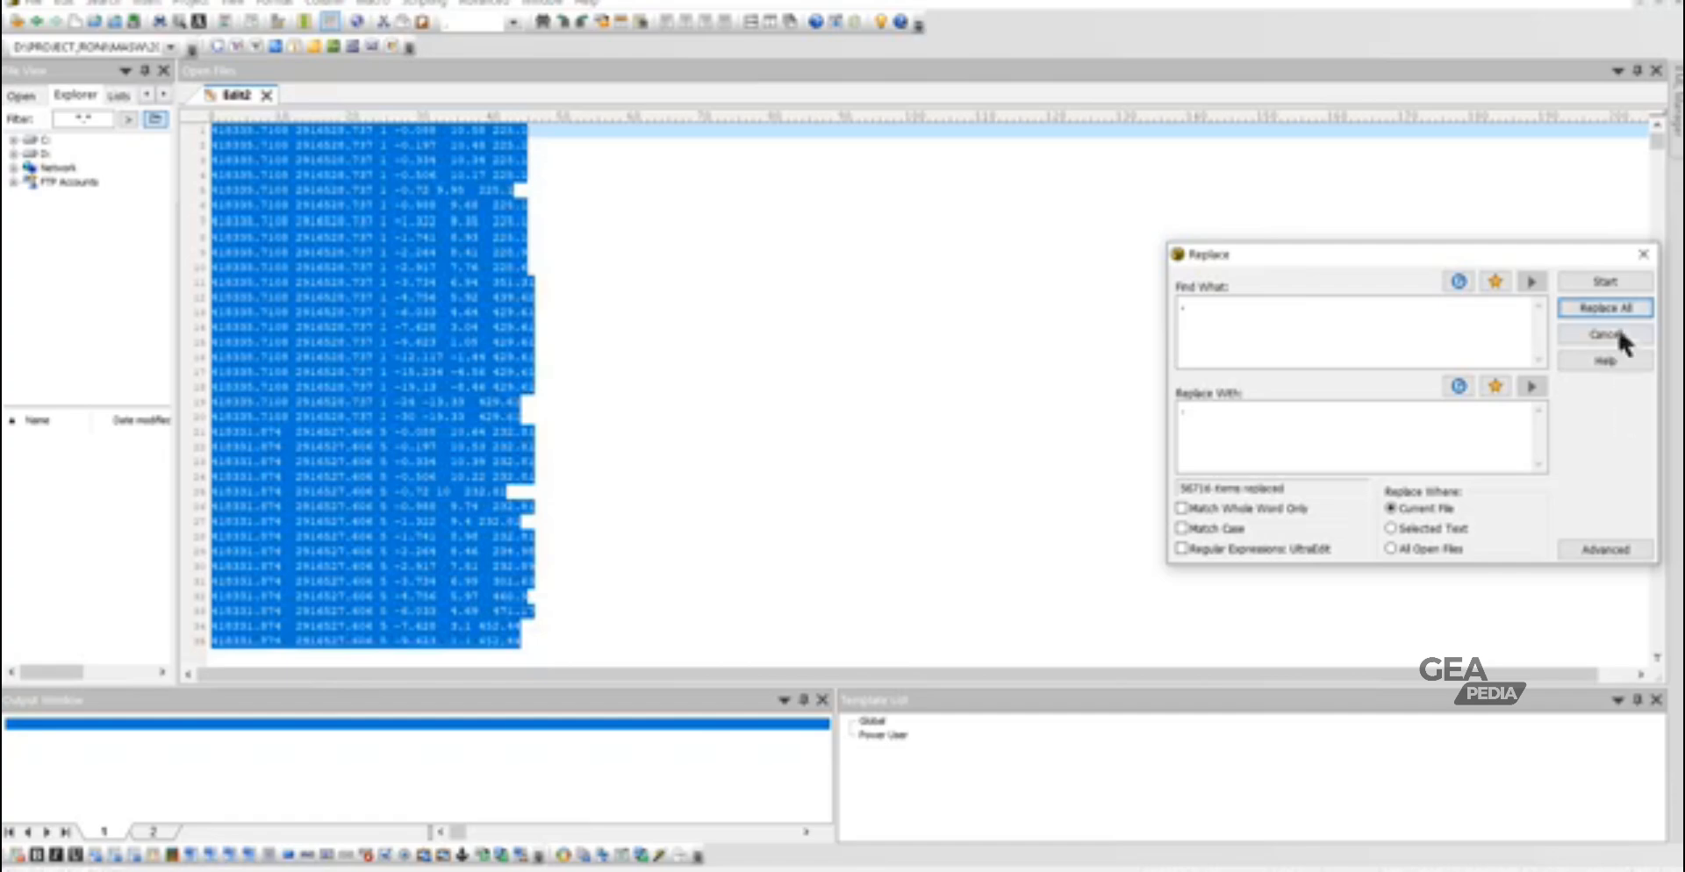
pyautogui.click(1642, 255)
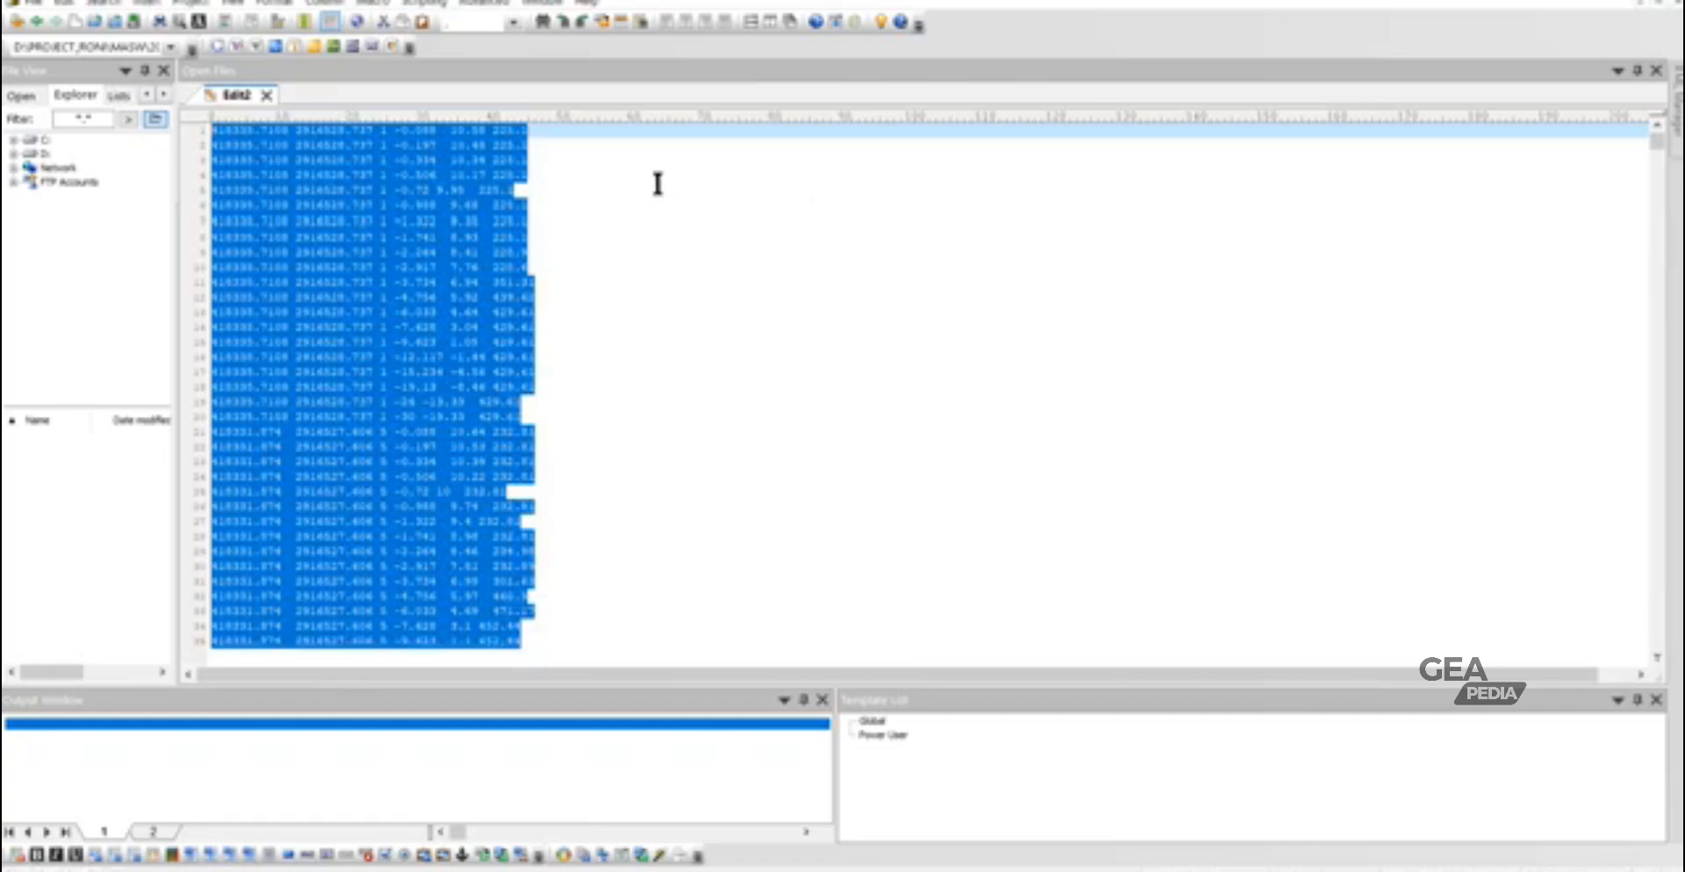
# - Save the file as cek2 in text format in the PAKISTAN folder and close it
pyautogui.hotkey('ctrl', 's')
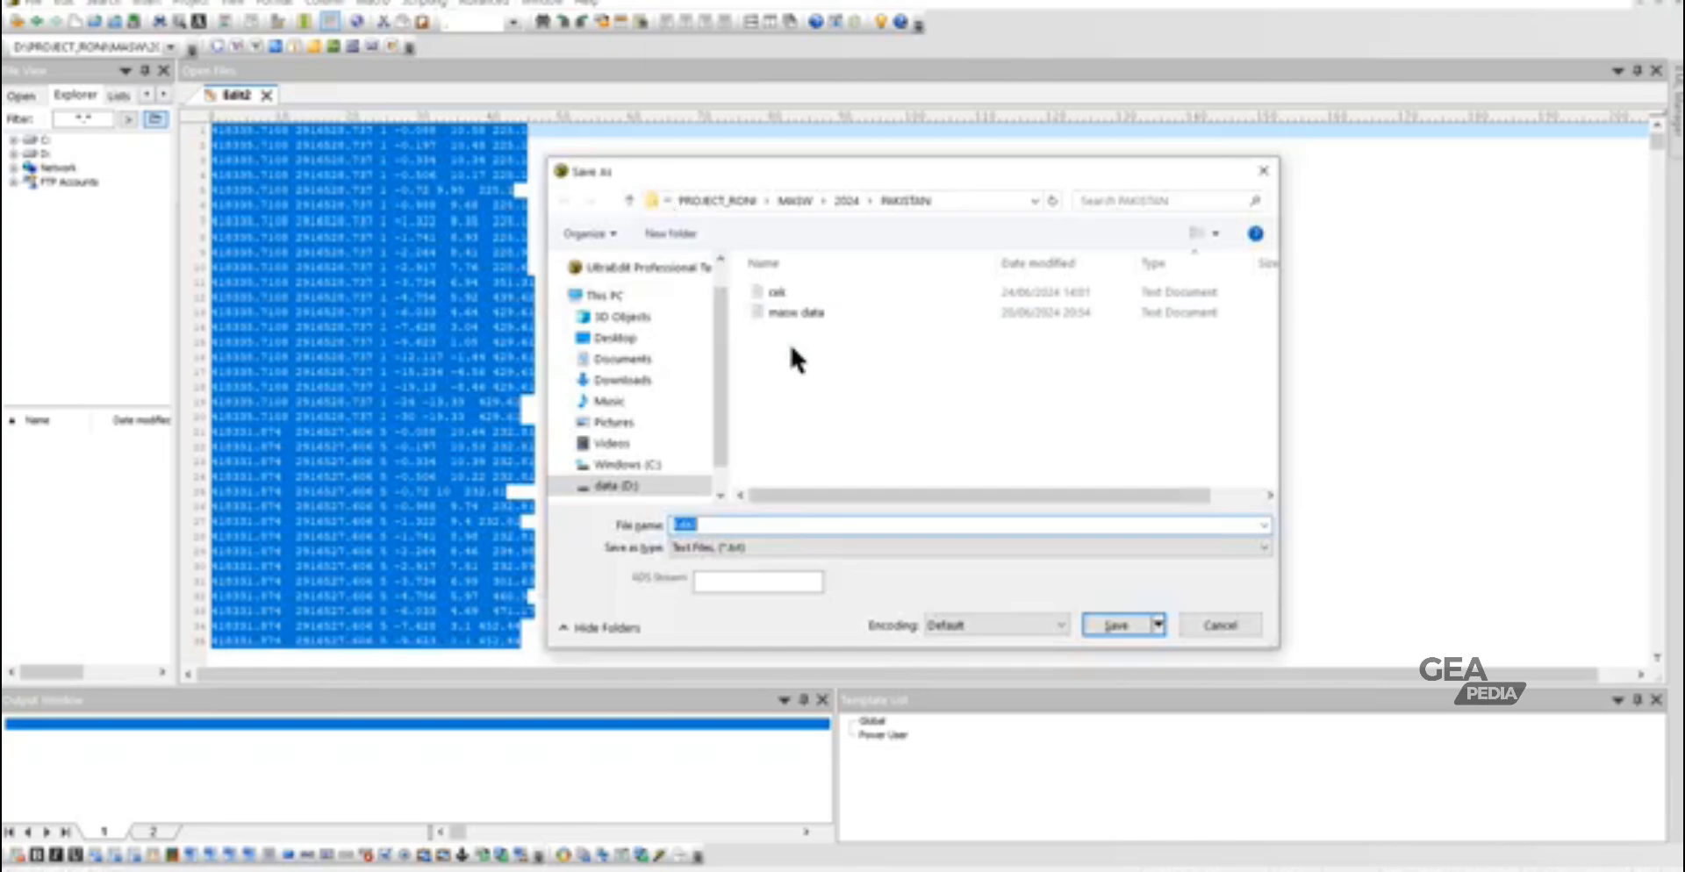
pyautogui.click(795, 291)
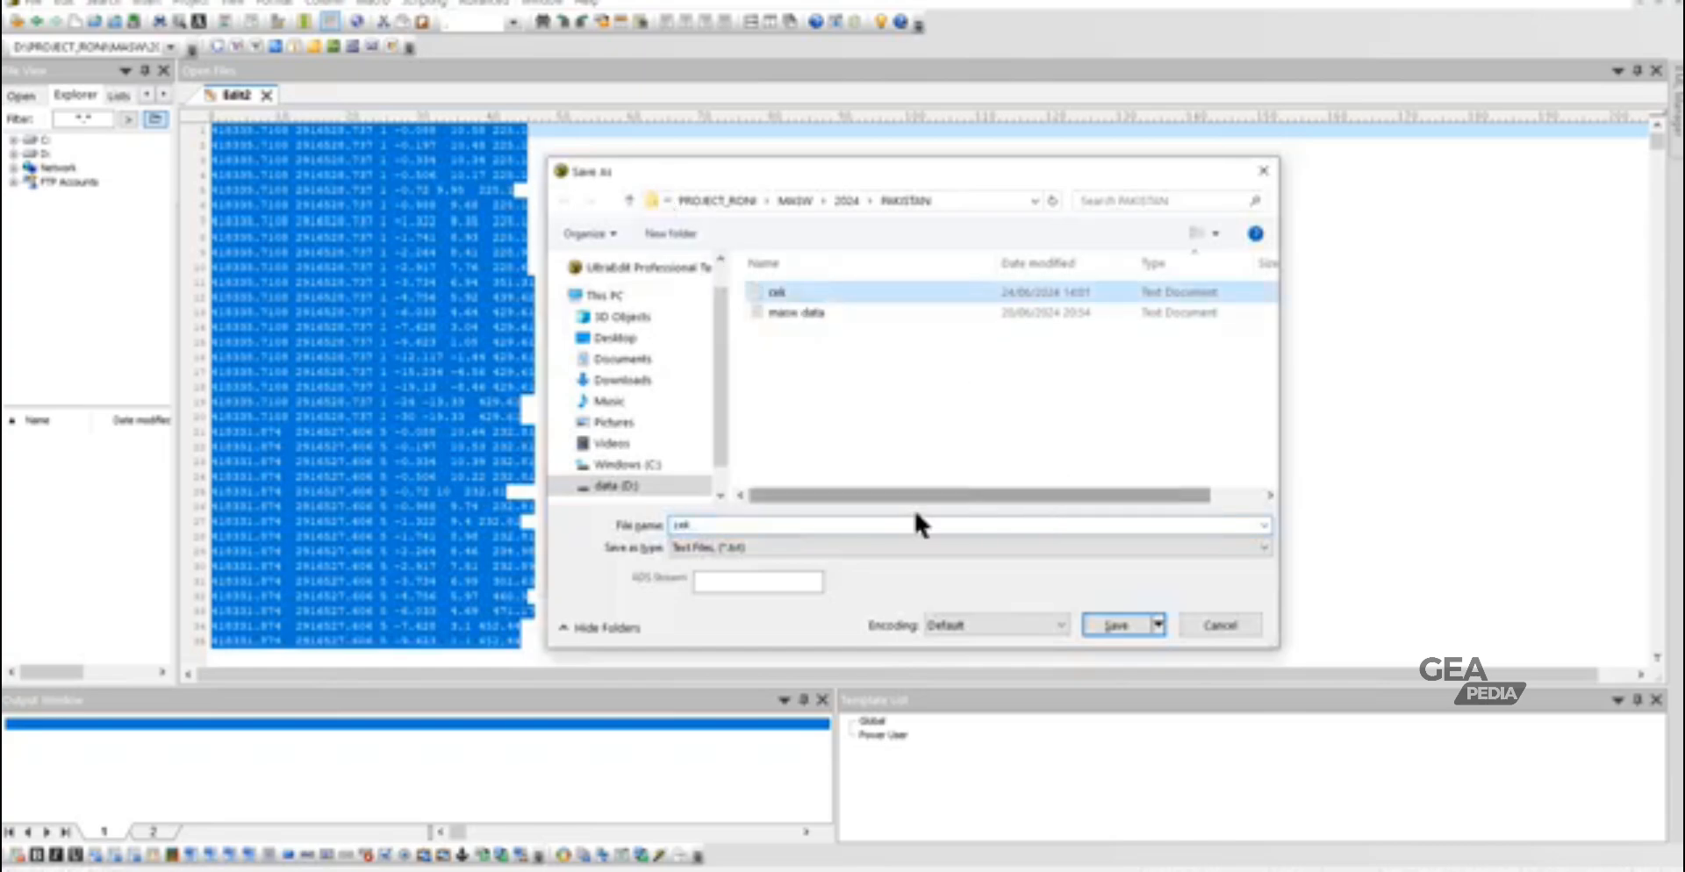
pyautogui.click(756, 522)
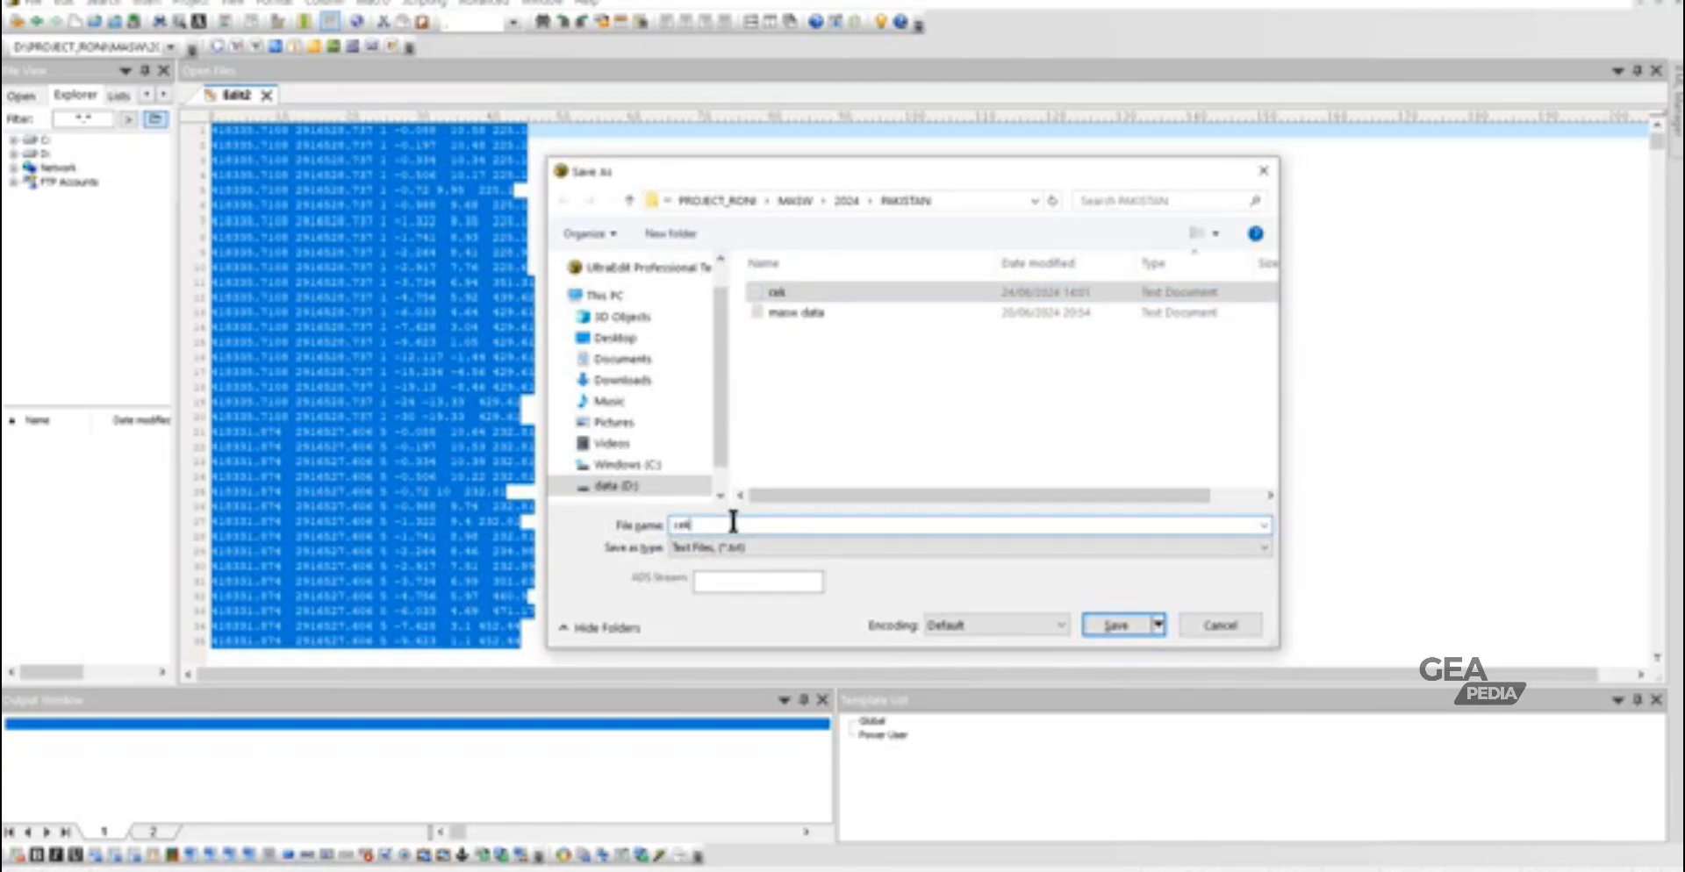
pyautogui.click(1115, 625)
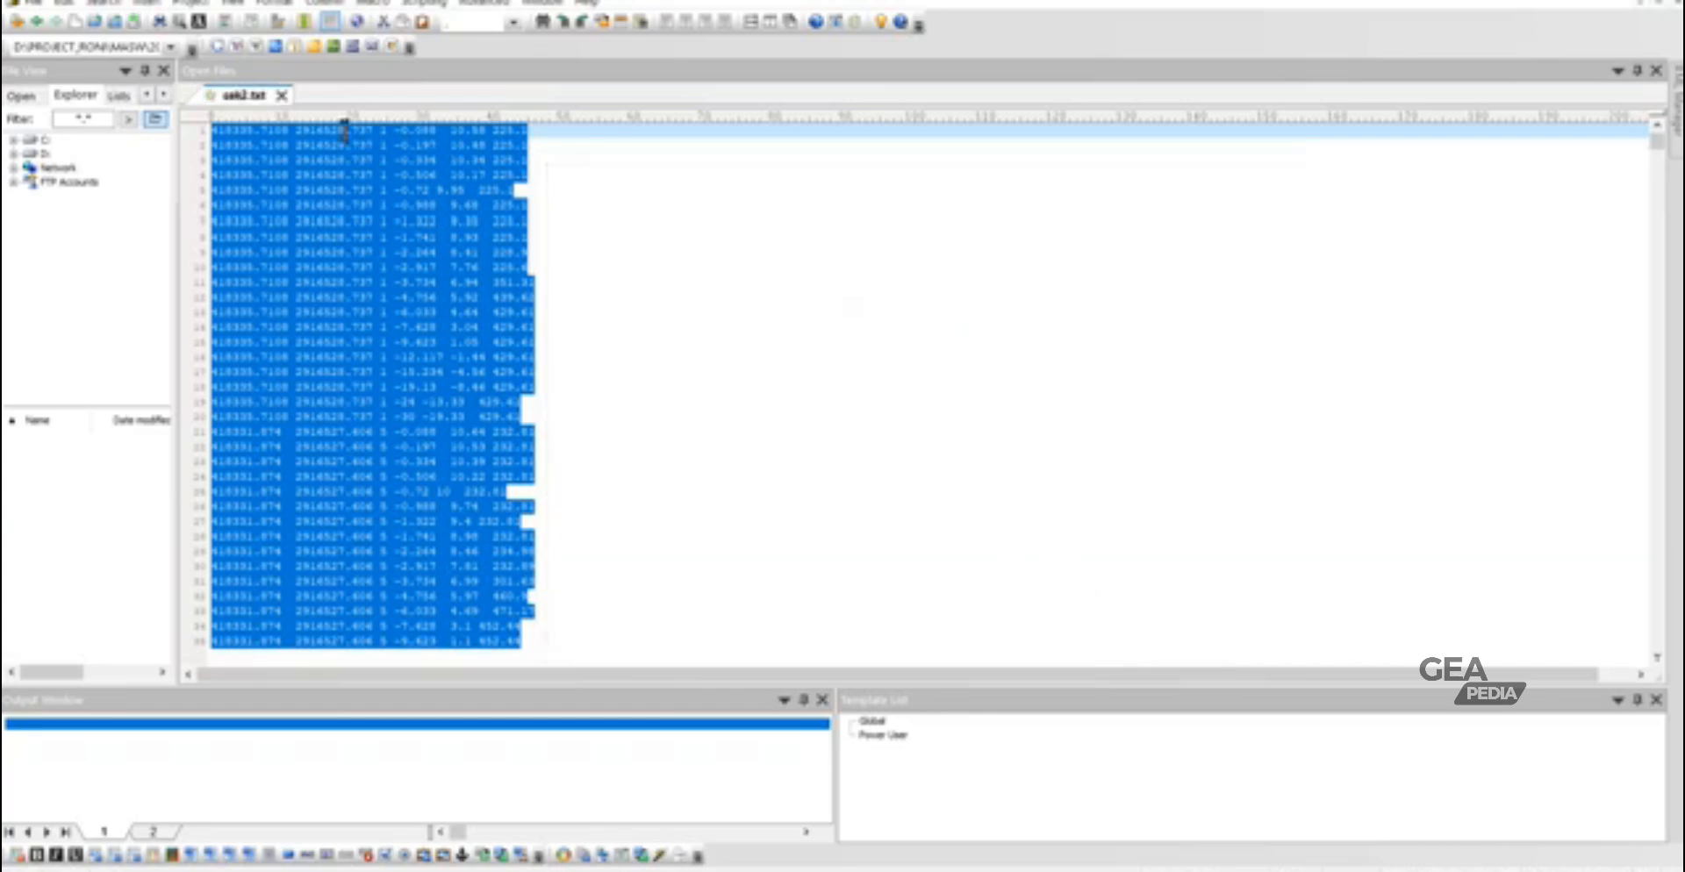
pyautogui.click(282, 94)
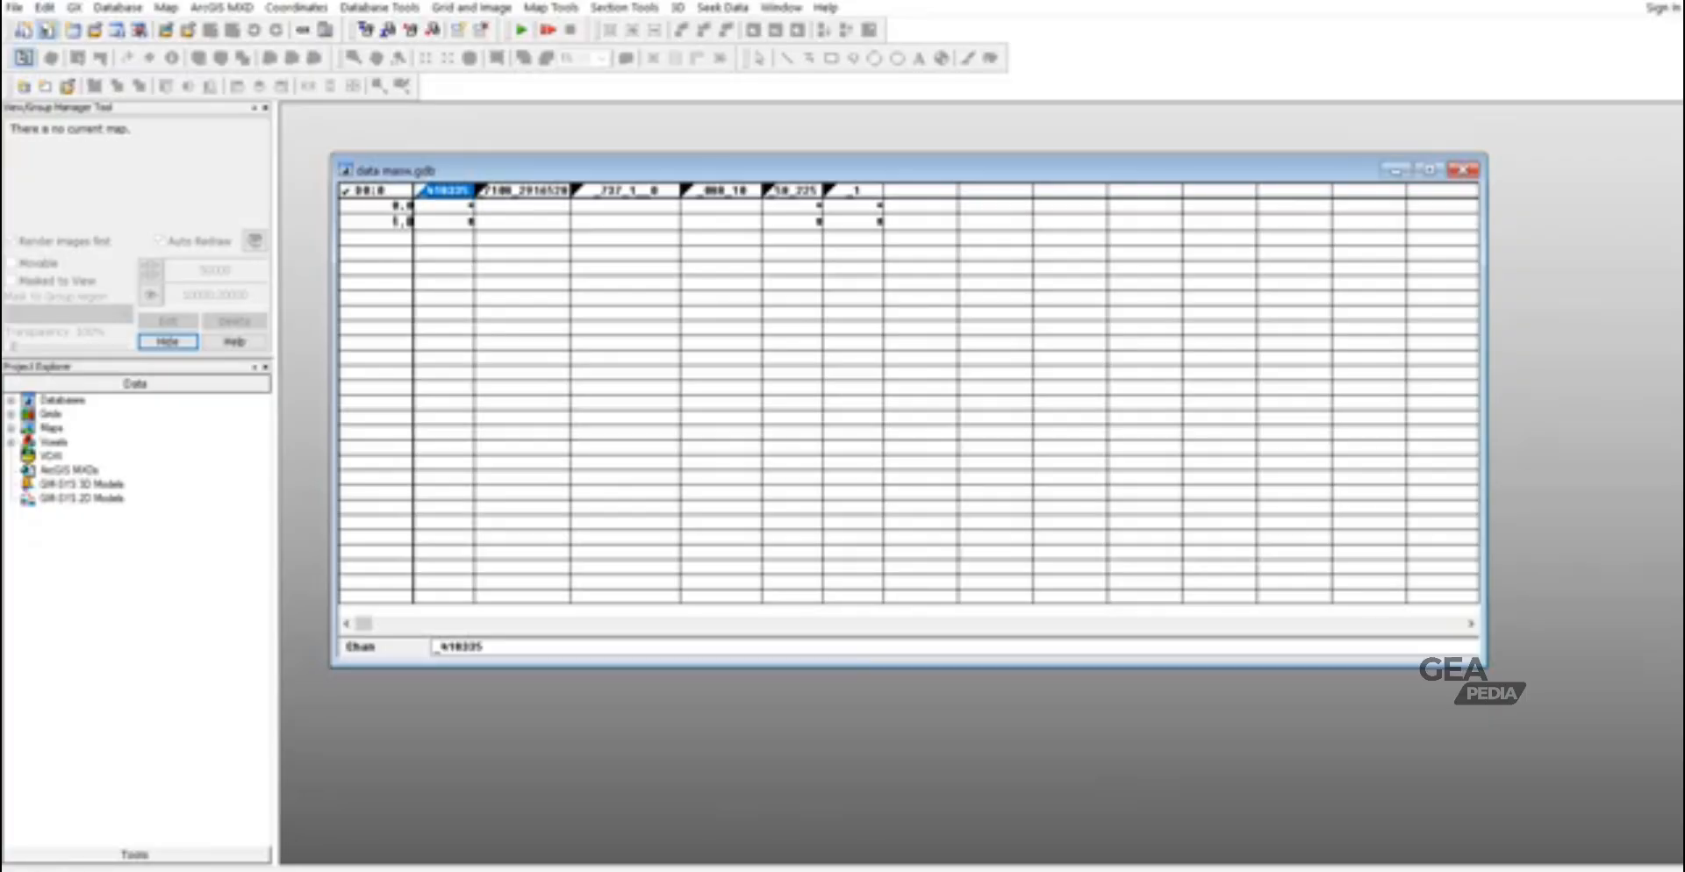
# - Switch to Oasis montaj, close the open data masw database, and start the Import Wizard on cek2.txt
pyautogui.click(1463, 171)
pyautogui.click(893, 483)
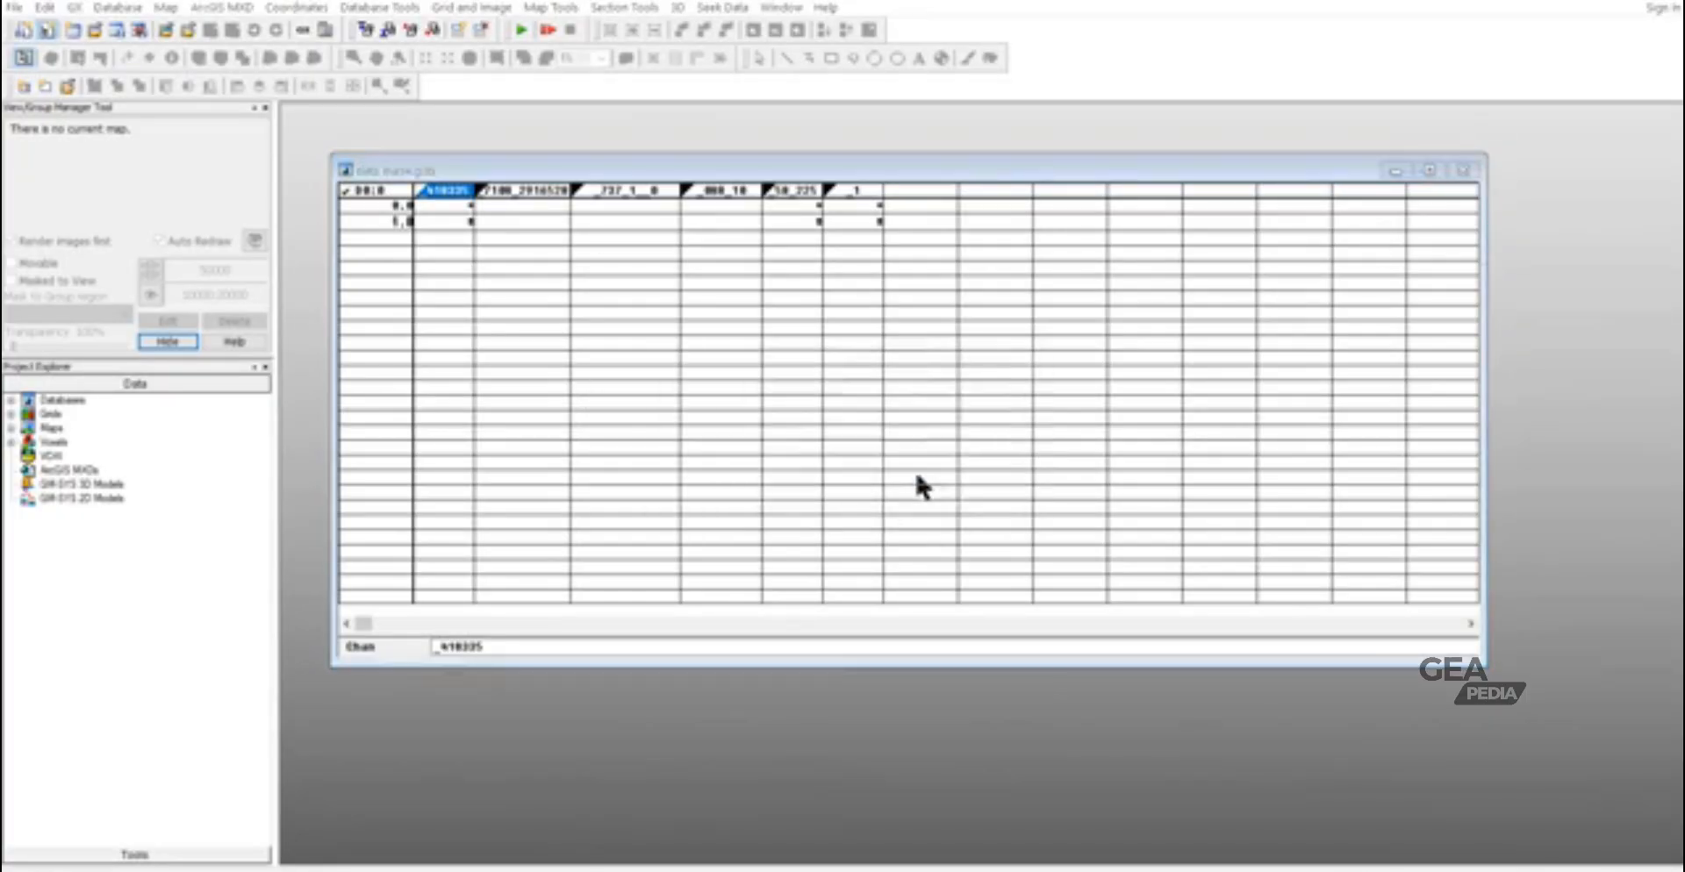
pyautogui.click(116, 7)
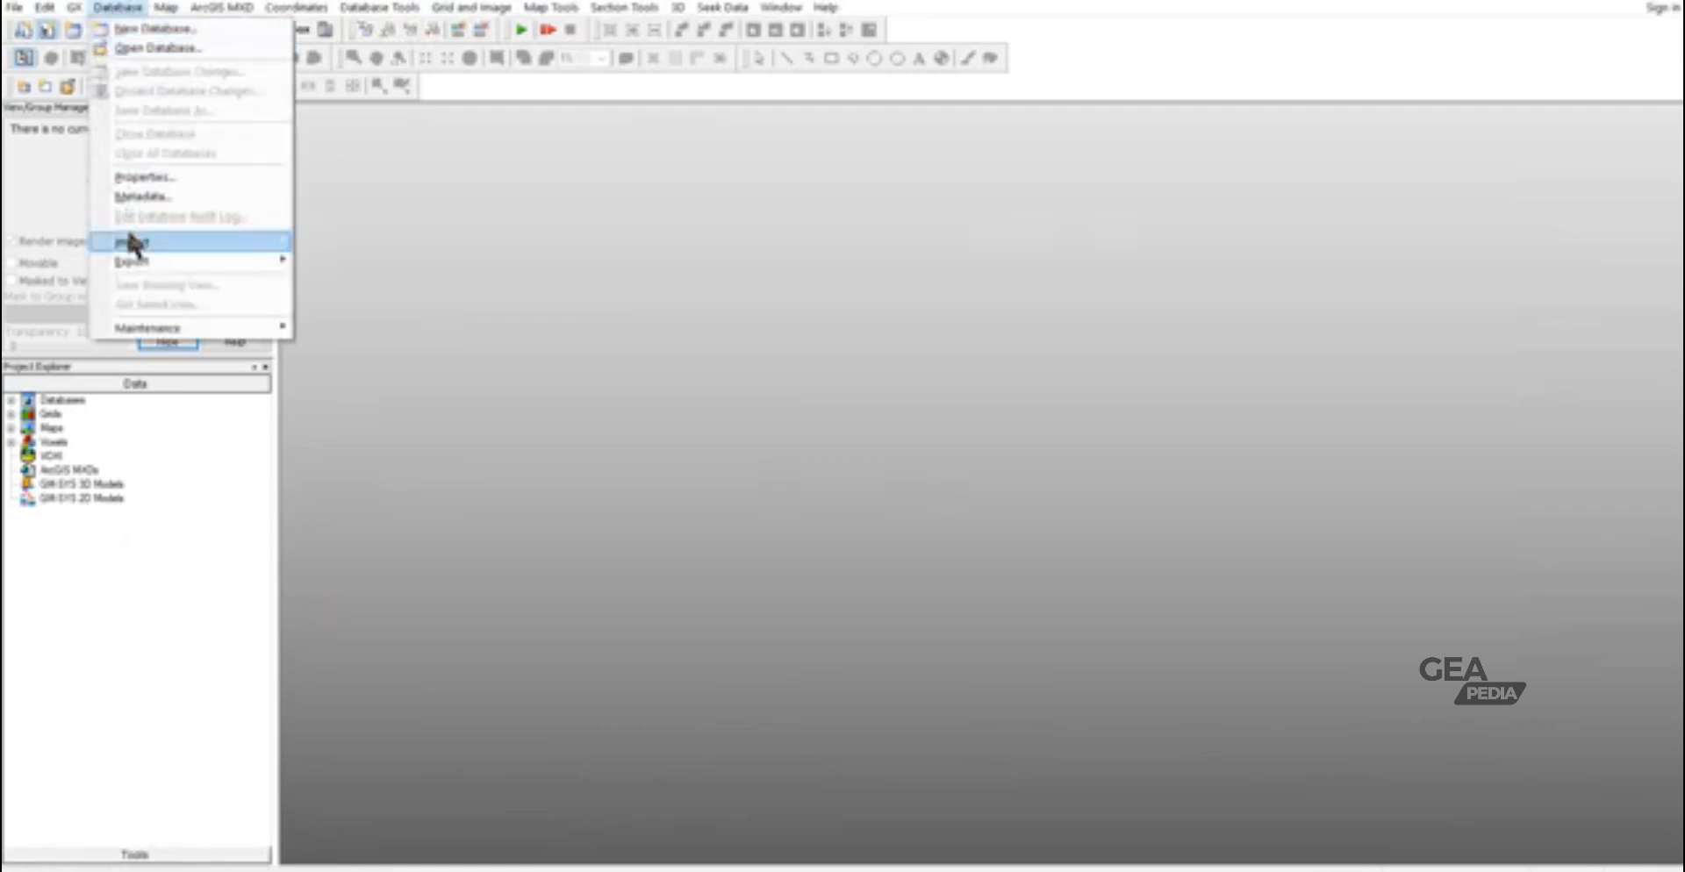
pyautogui.moveTo(268, 244)
pyautogui.click(361, 244)
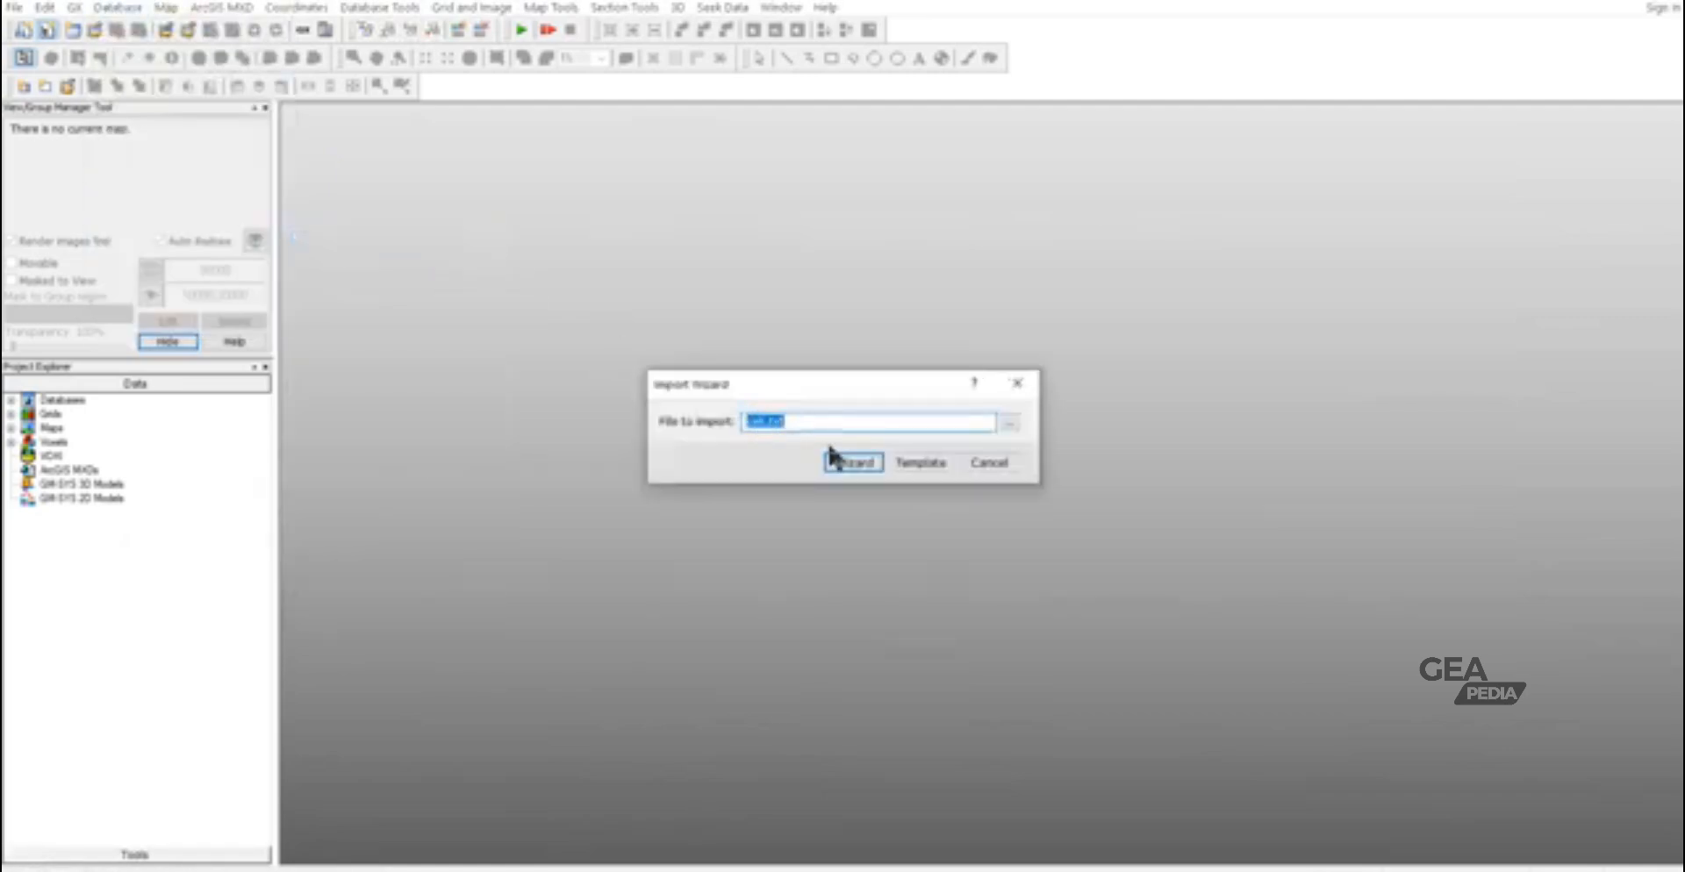
pyautogui.click(1011, 421)
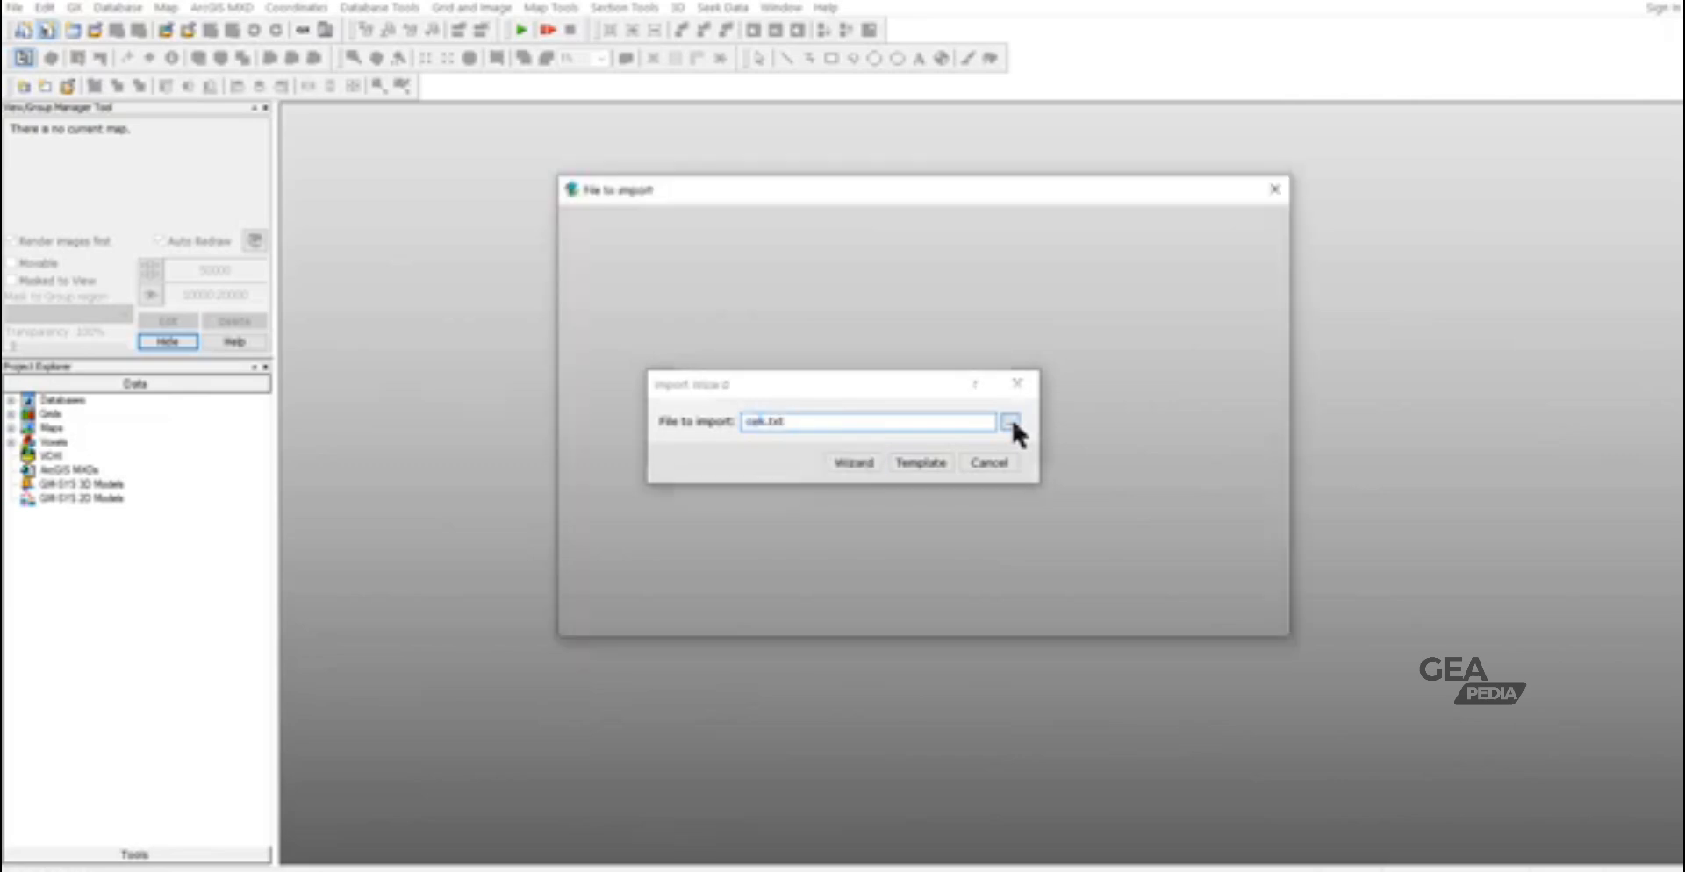
pyautogui.scroll(-2, 883, 351)
pyautogui.scroll(-6, 883, 350)
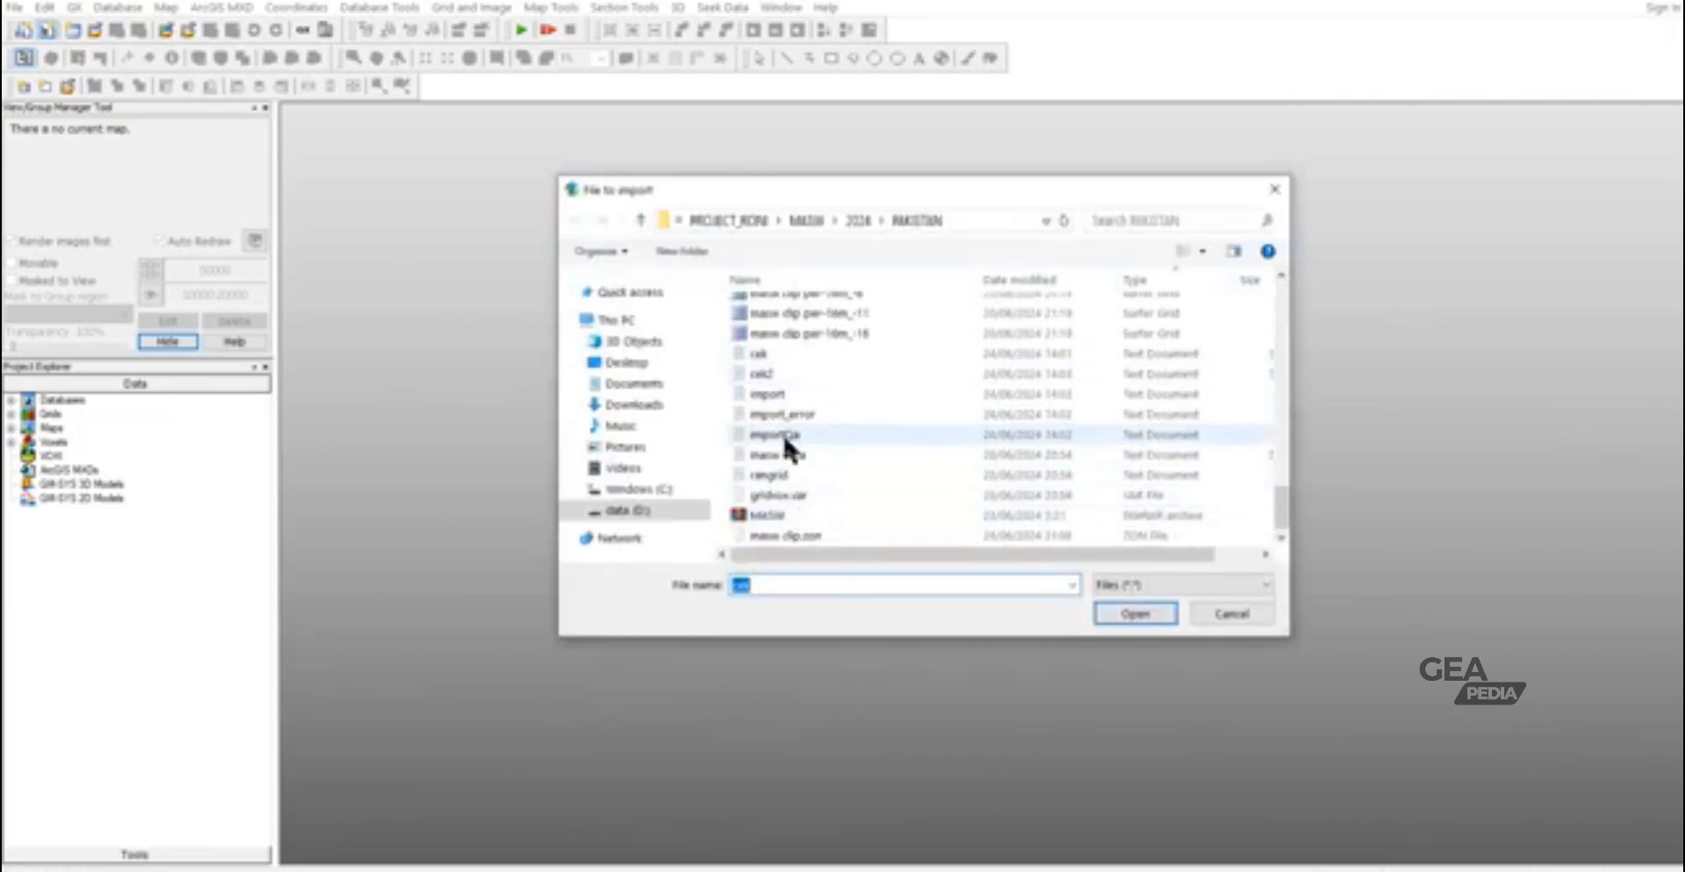
pyautogui.doubleClick(777, 357)
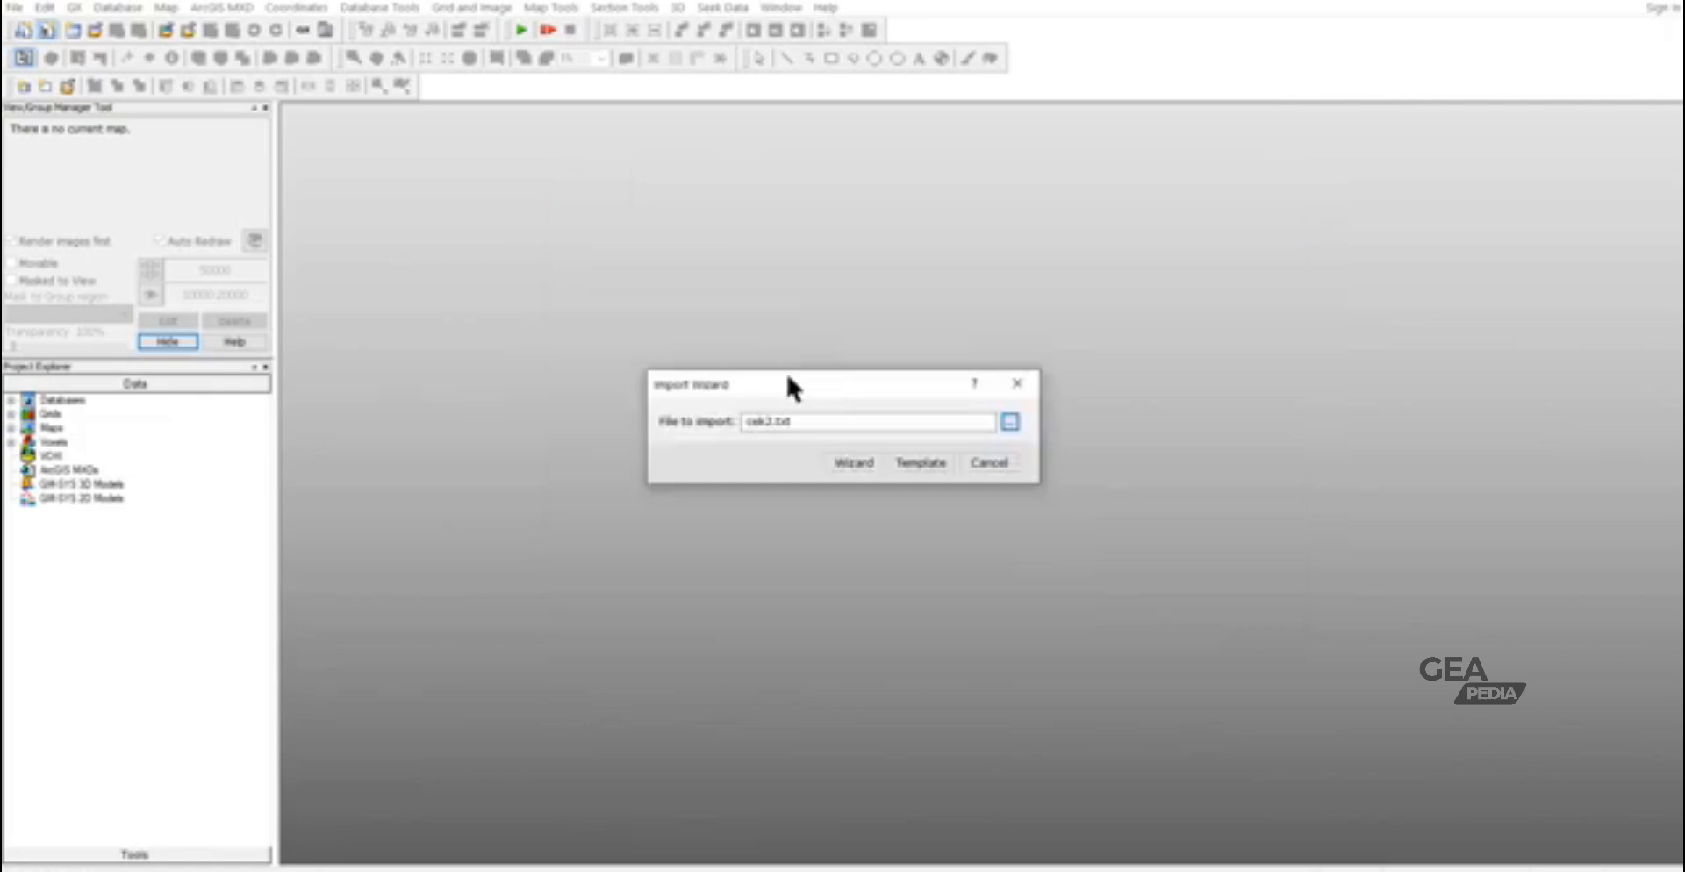
pyautogui.click(855, 463)
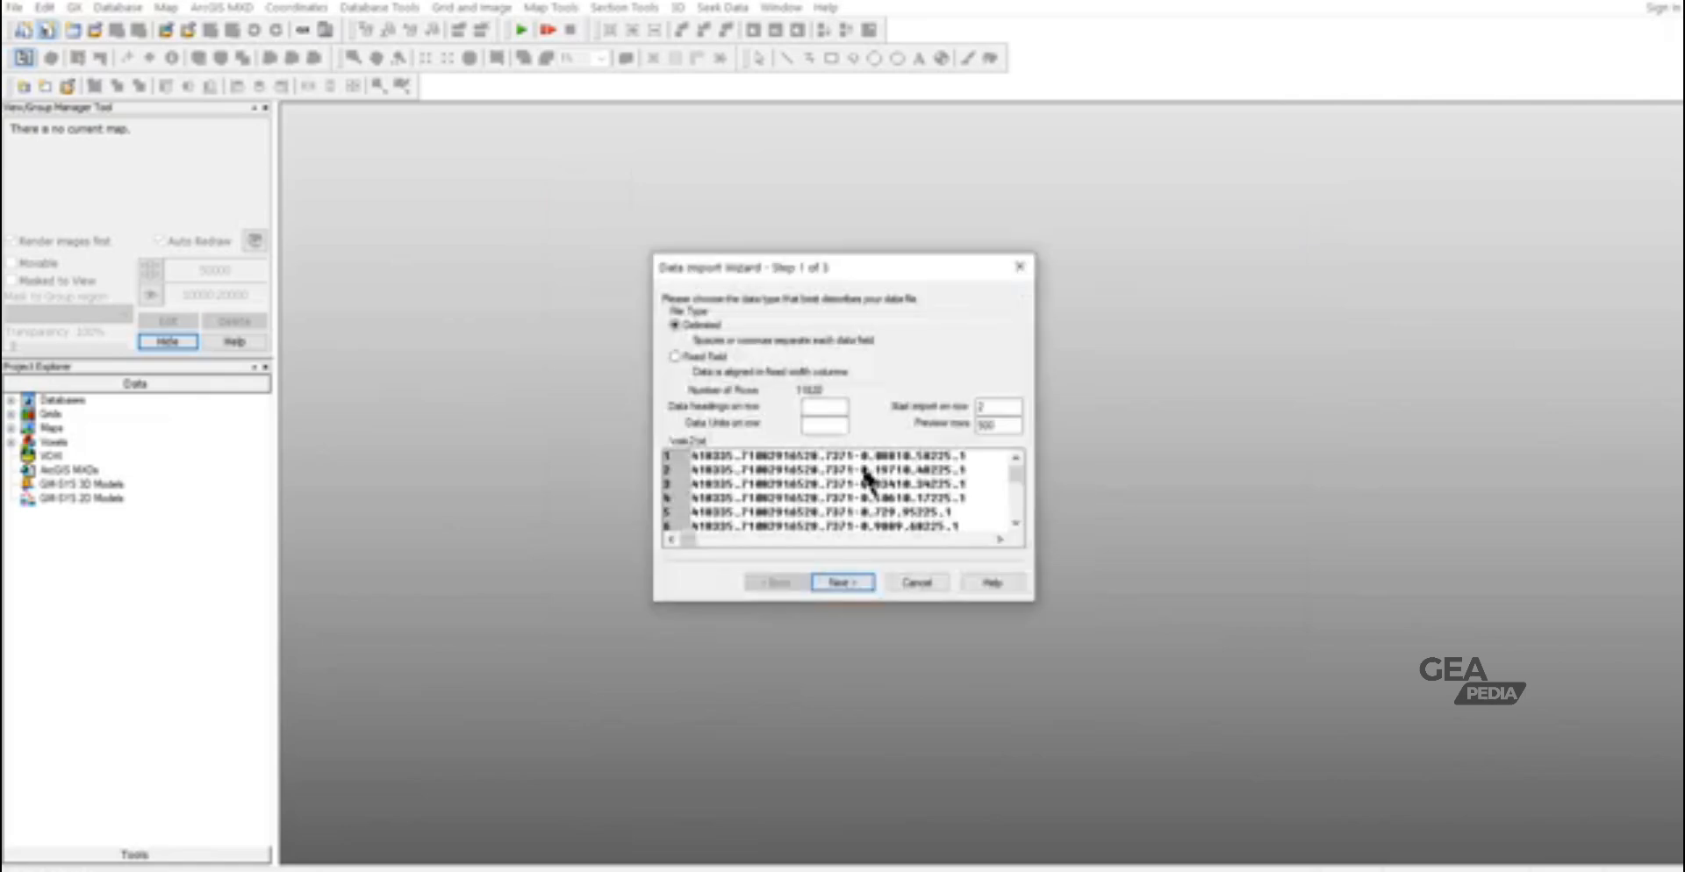
# - Import the tab-delimited data into a new database named data masw.gdb without saving a template
pyautogui.click(847, 577)
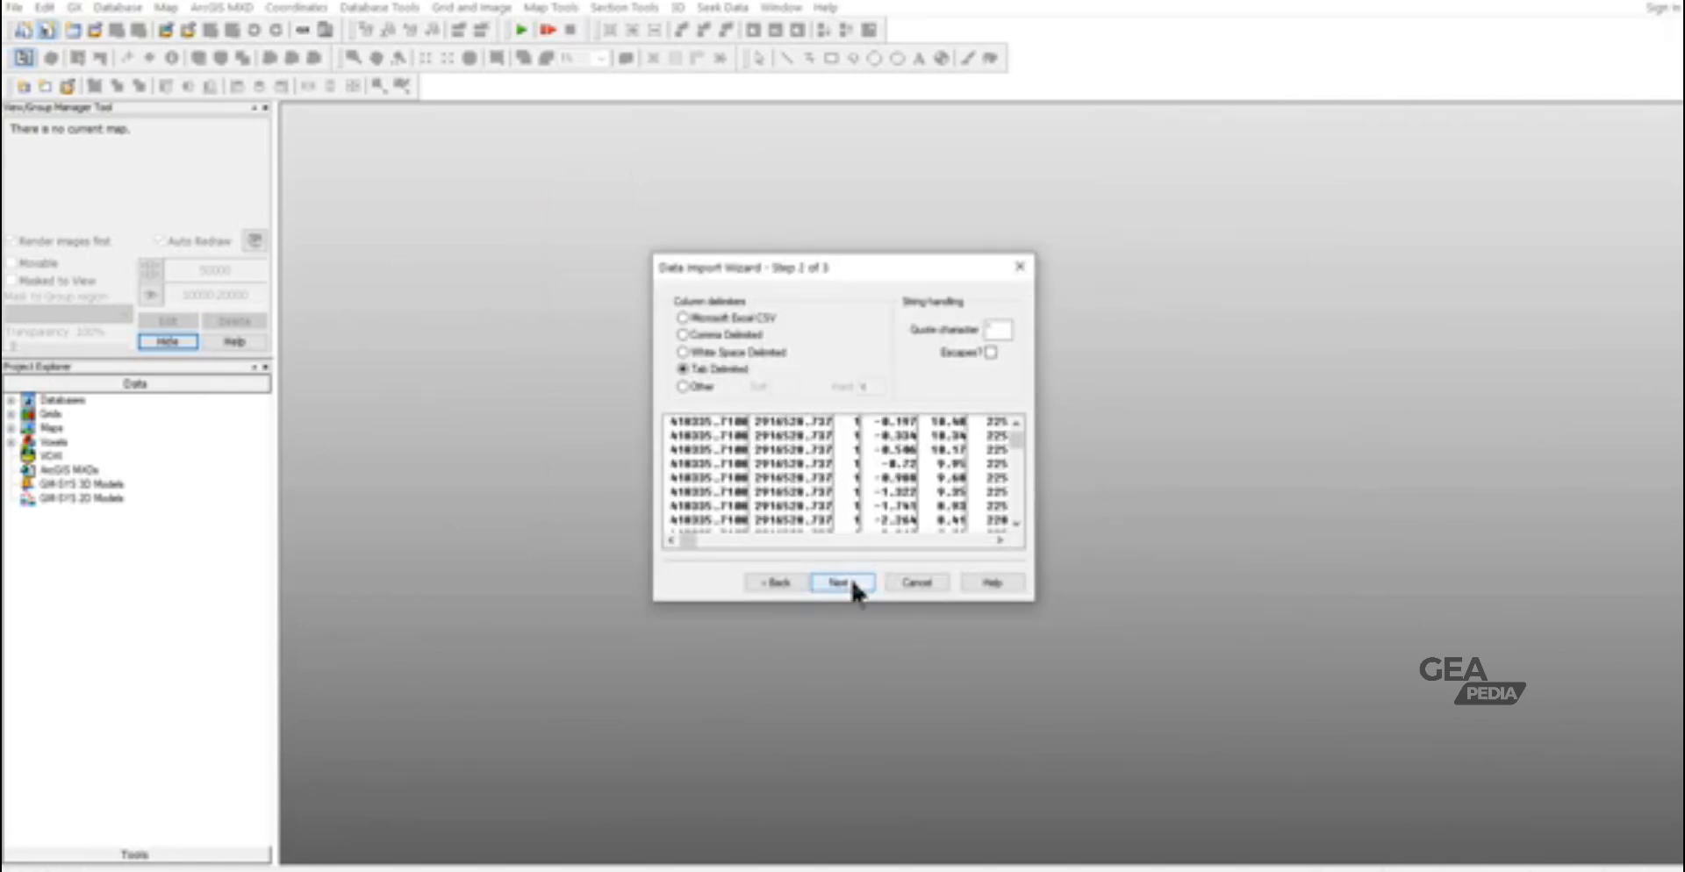
pyautogui.click(853, 583)
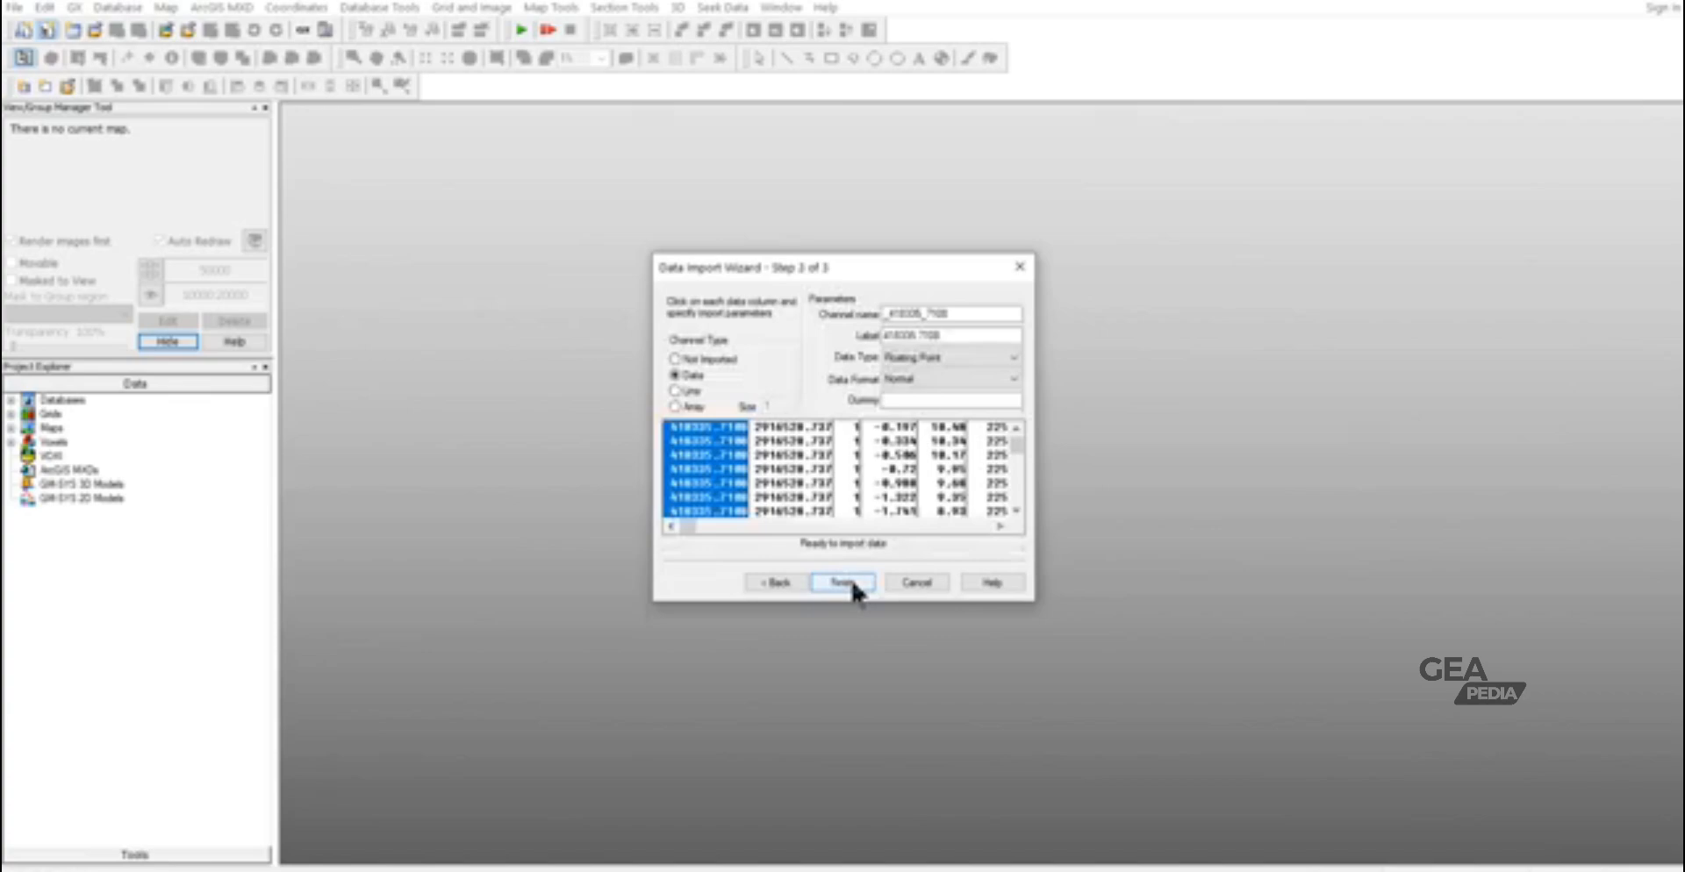
pyautogui.click(850, 583)
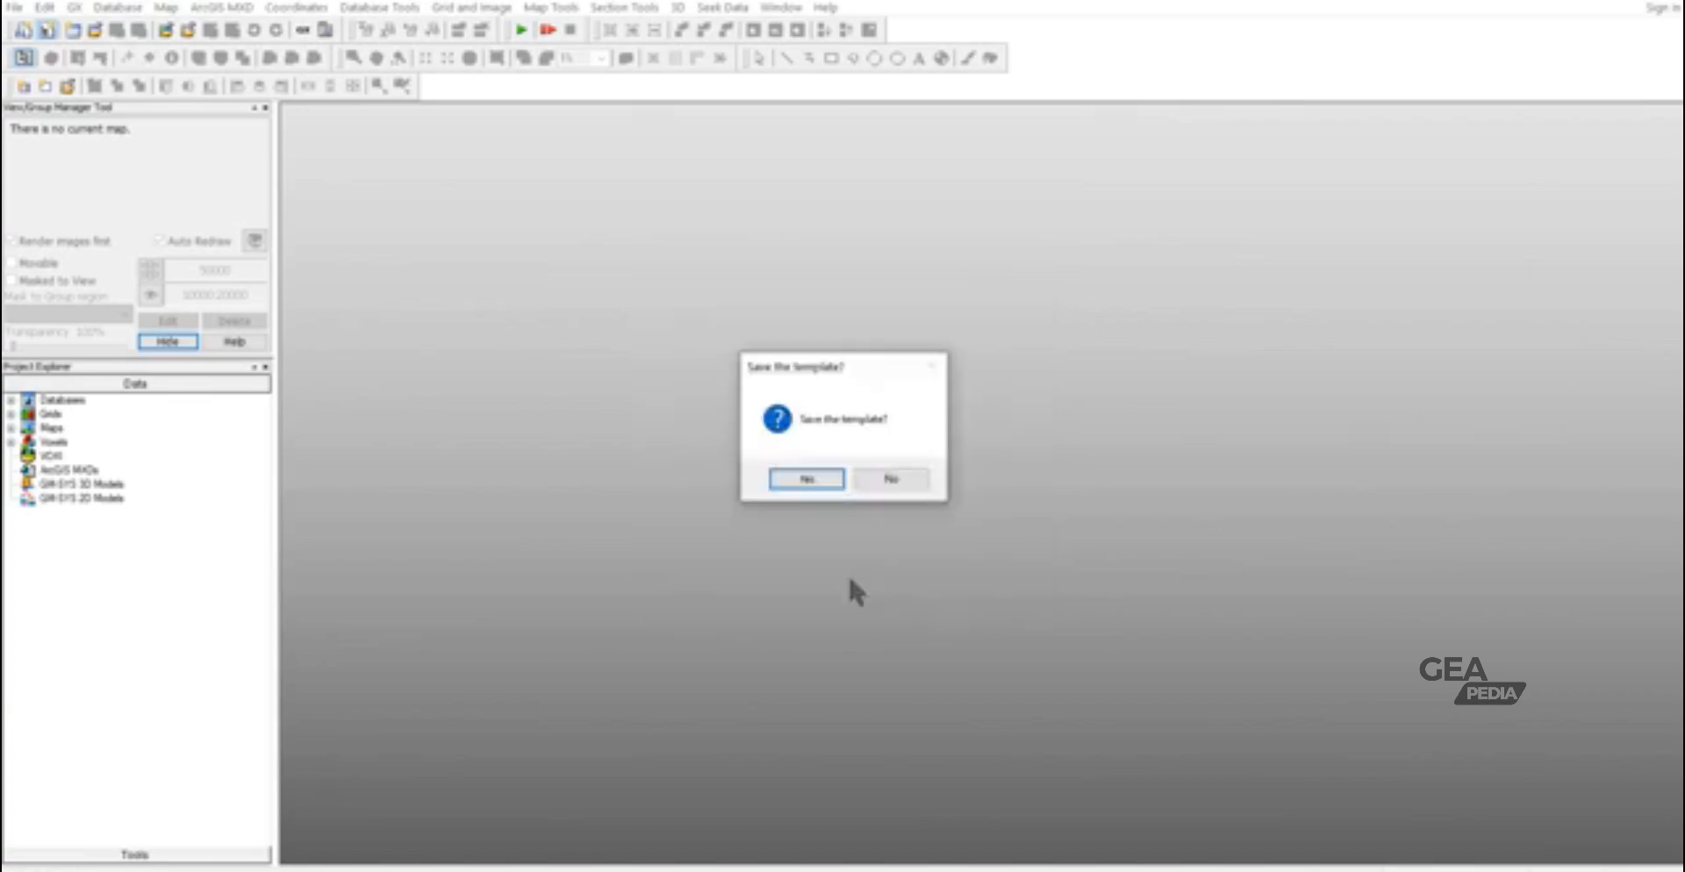
pyautogui.click(828, 480)
pyautogui.click(895, 481)
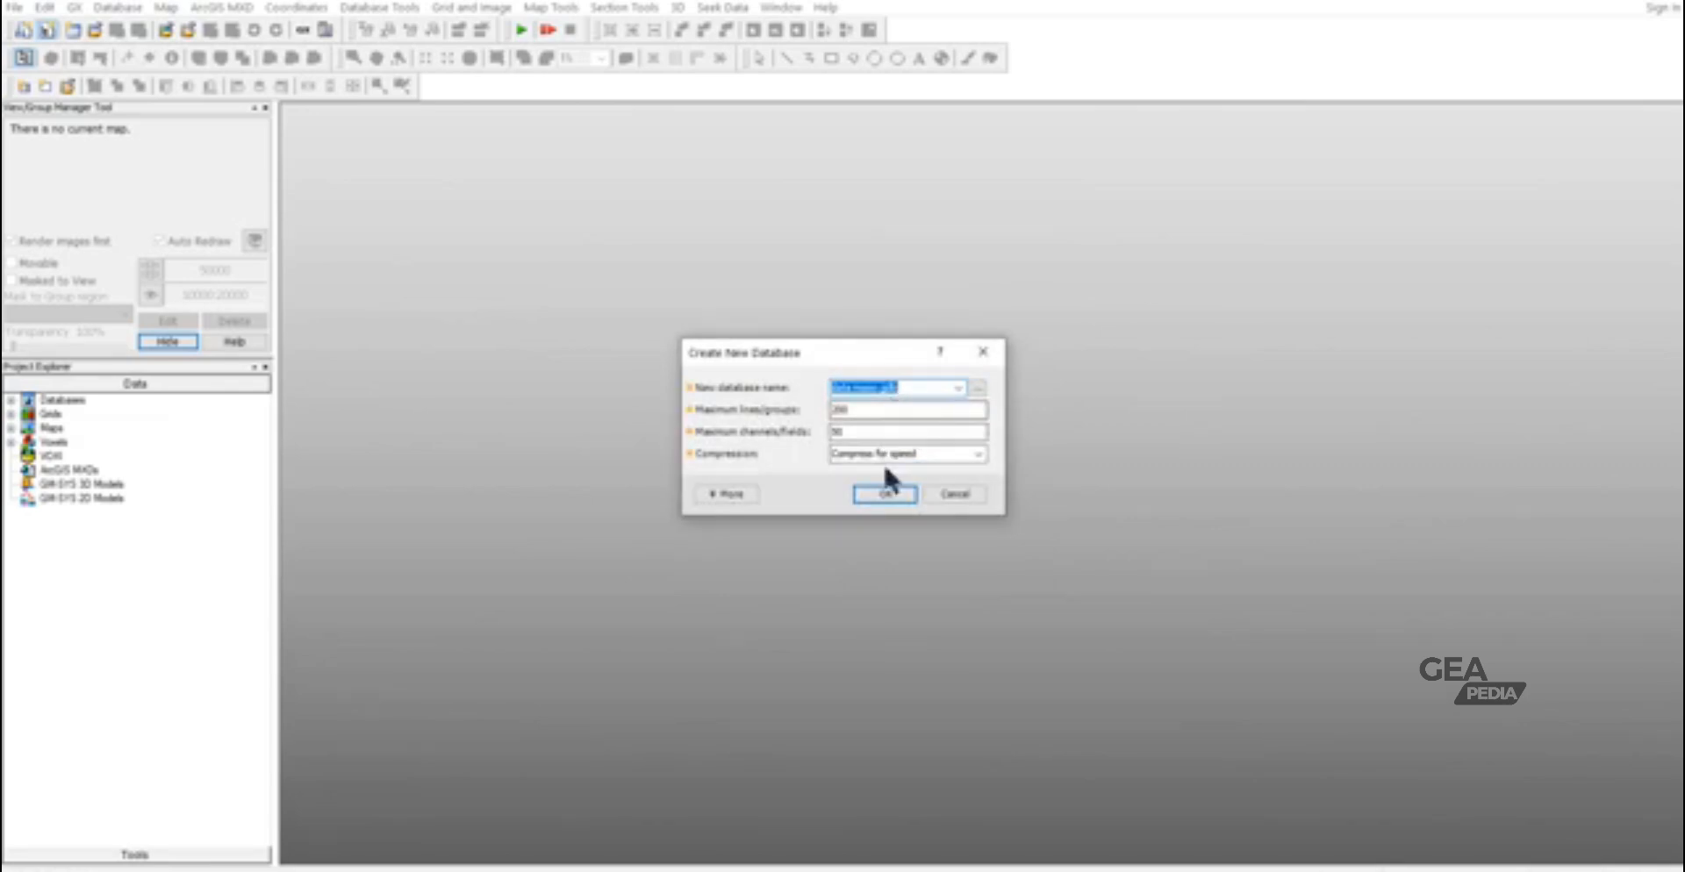
pyautogui.click(883, 491)
pyautogui.click(846, 483)
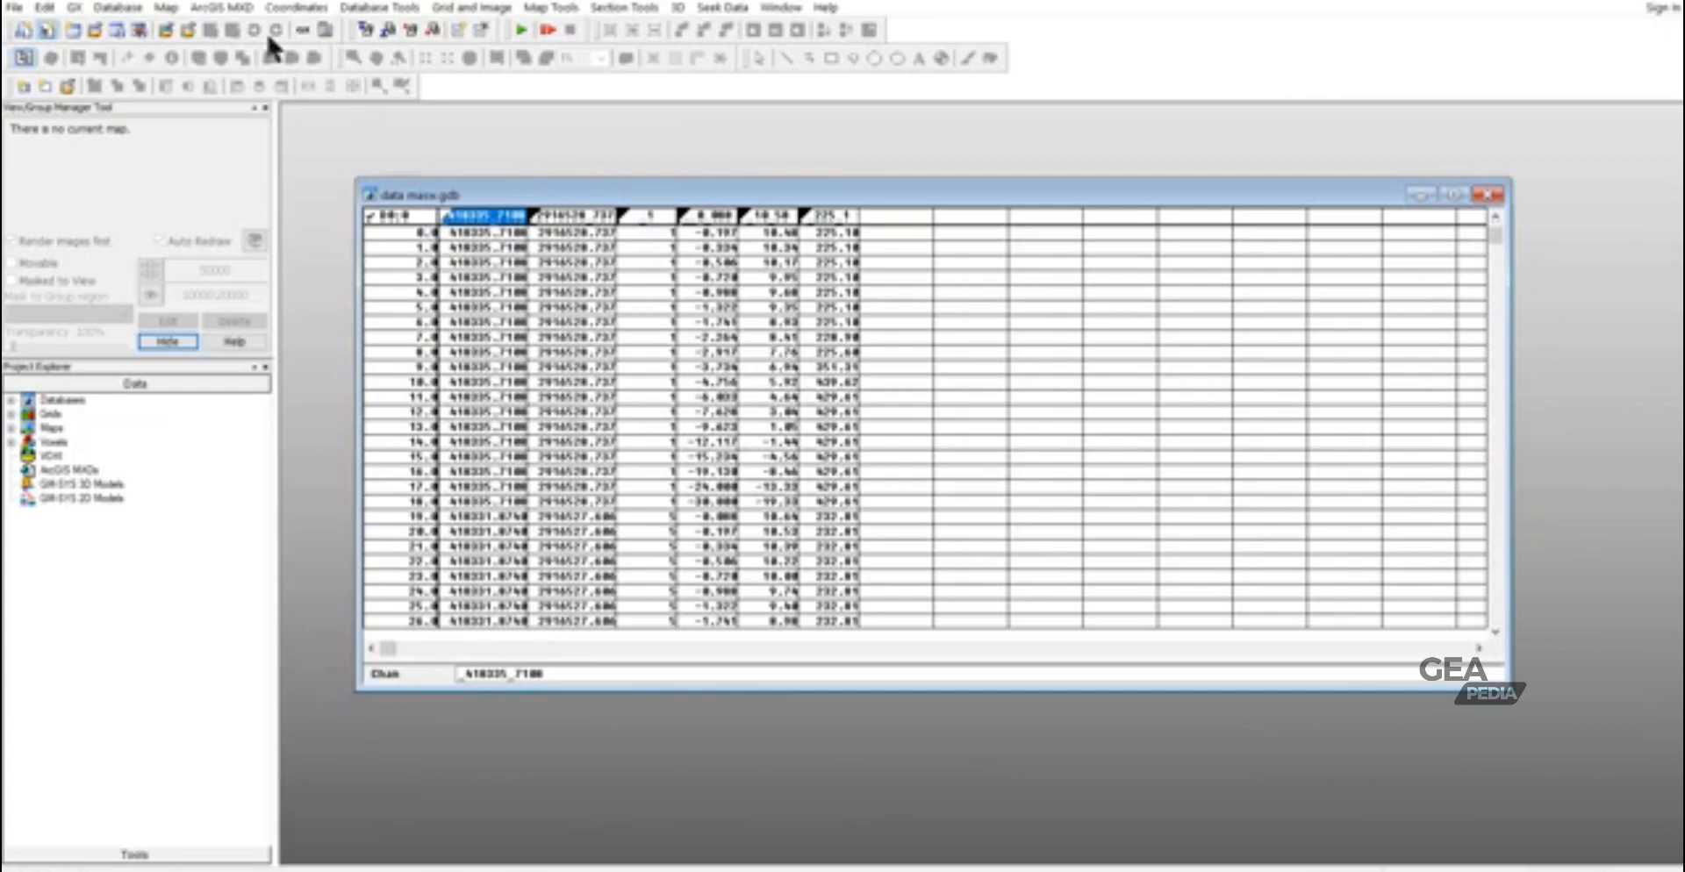
# - Set the current X (Easting) channel to _418335_7108 and Y (Northing) to _2916528_737, and open the Z (Elevation) choices
pyautogui.click(296, 7)
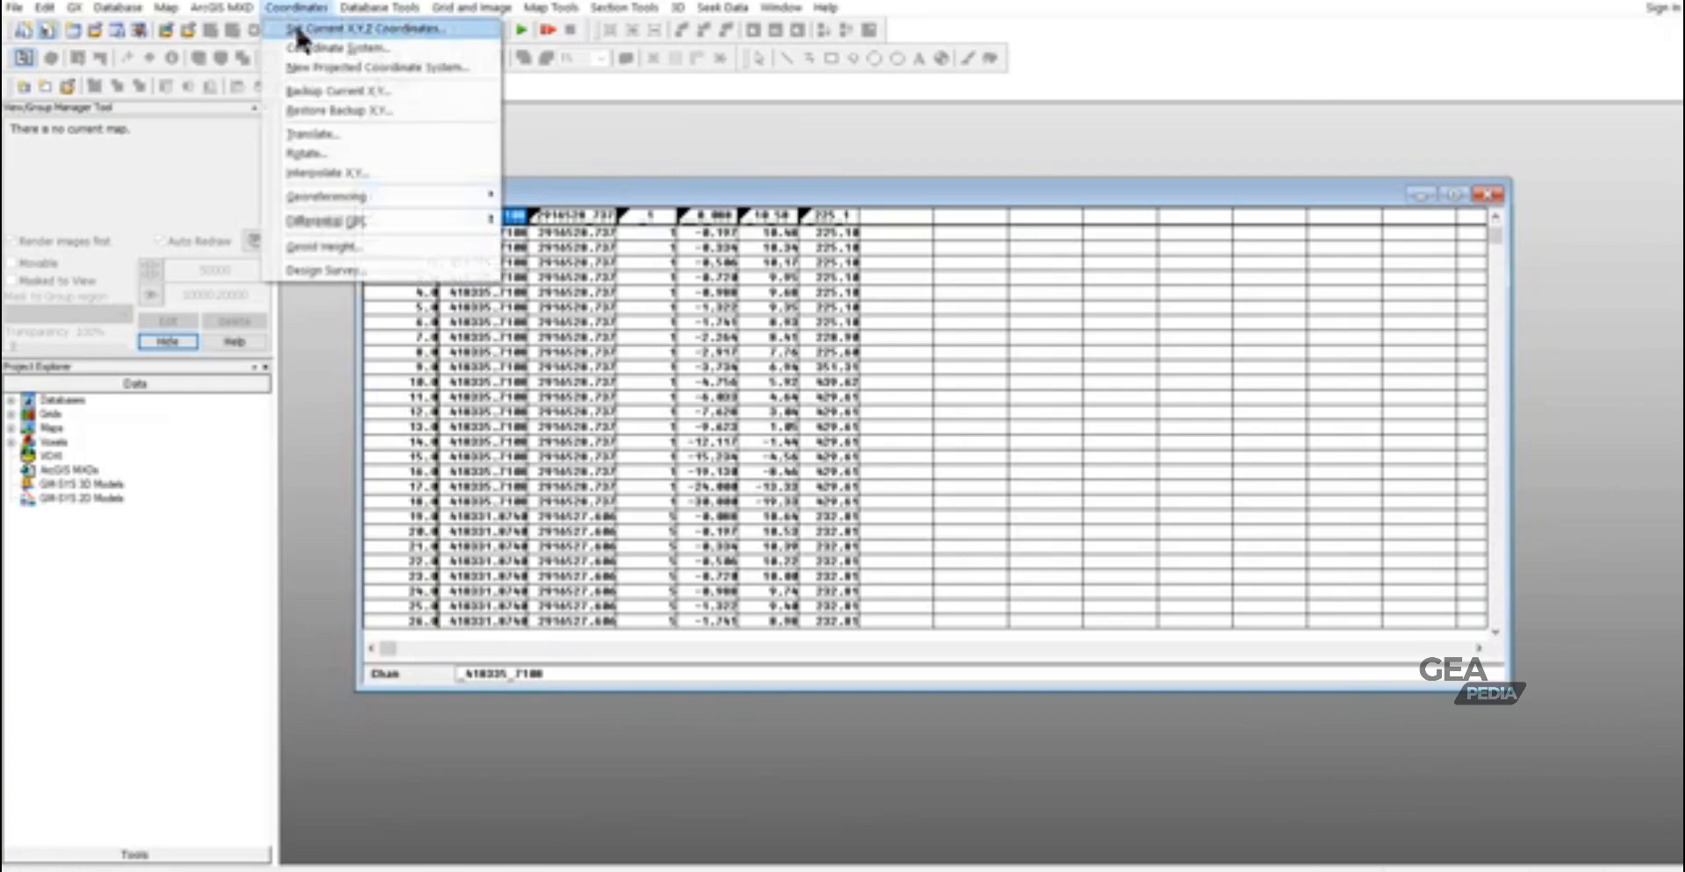
pyautogui.click(298, 28)
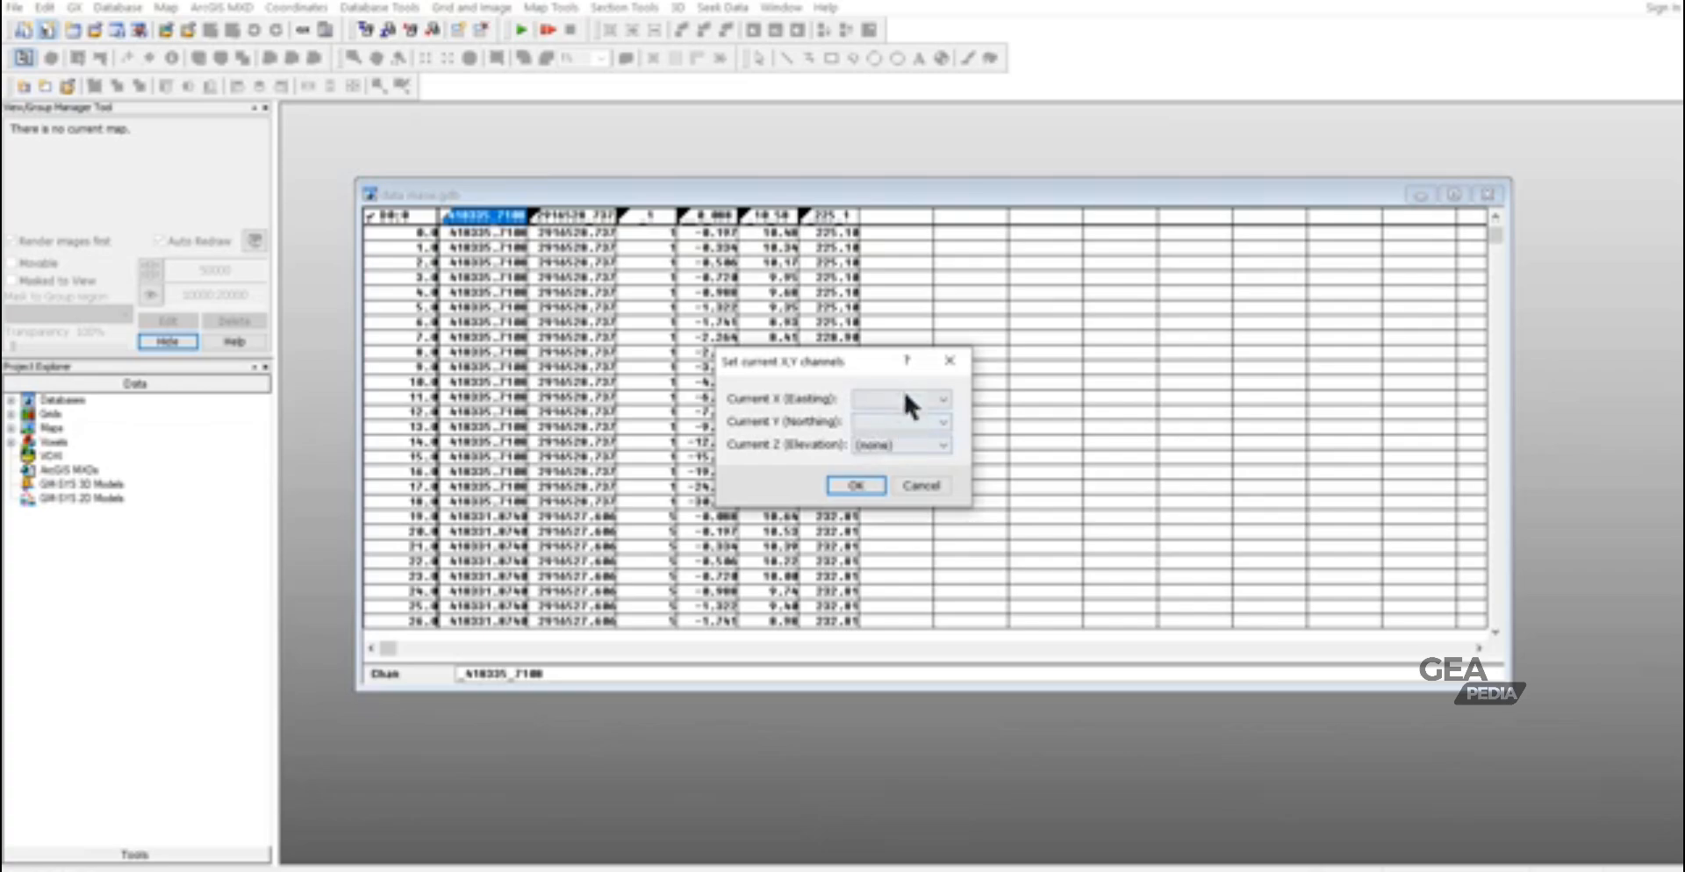
pyautogui.click(904, 396)
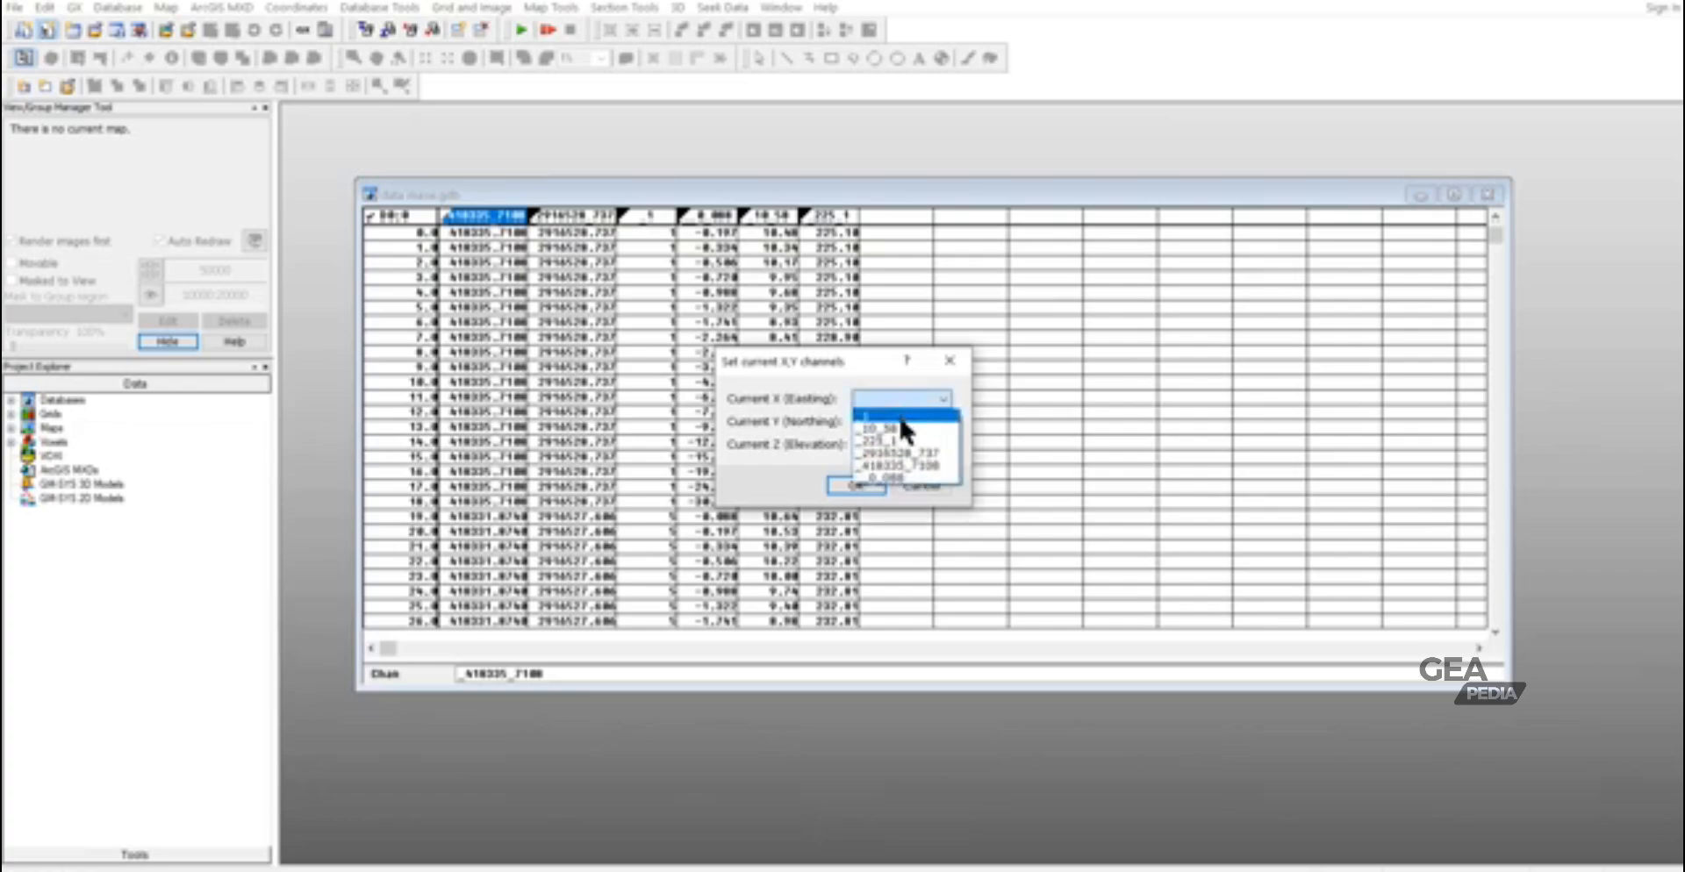
pyautogui.click(917, 466)
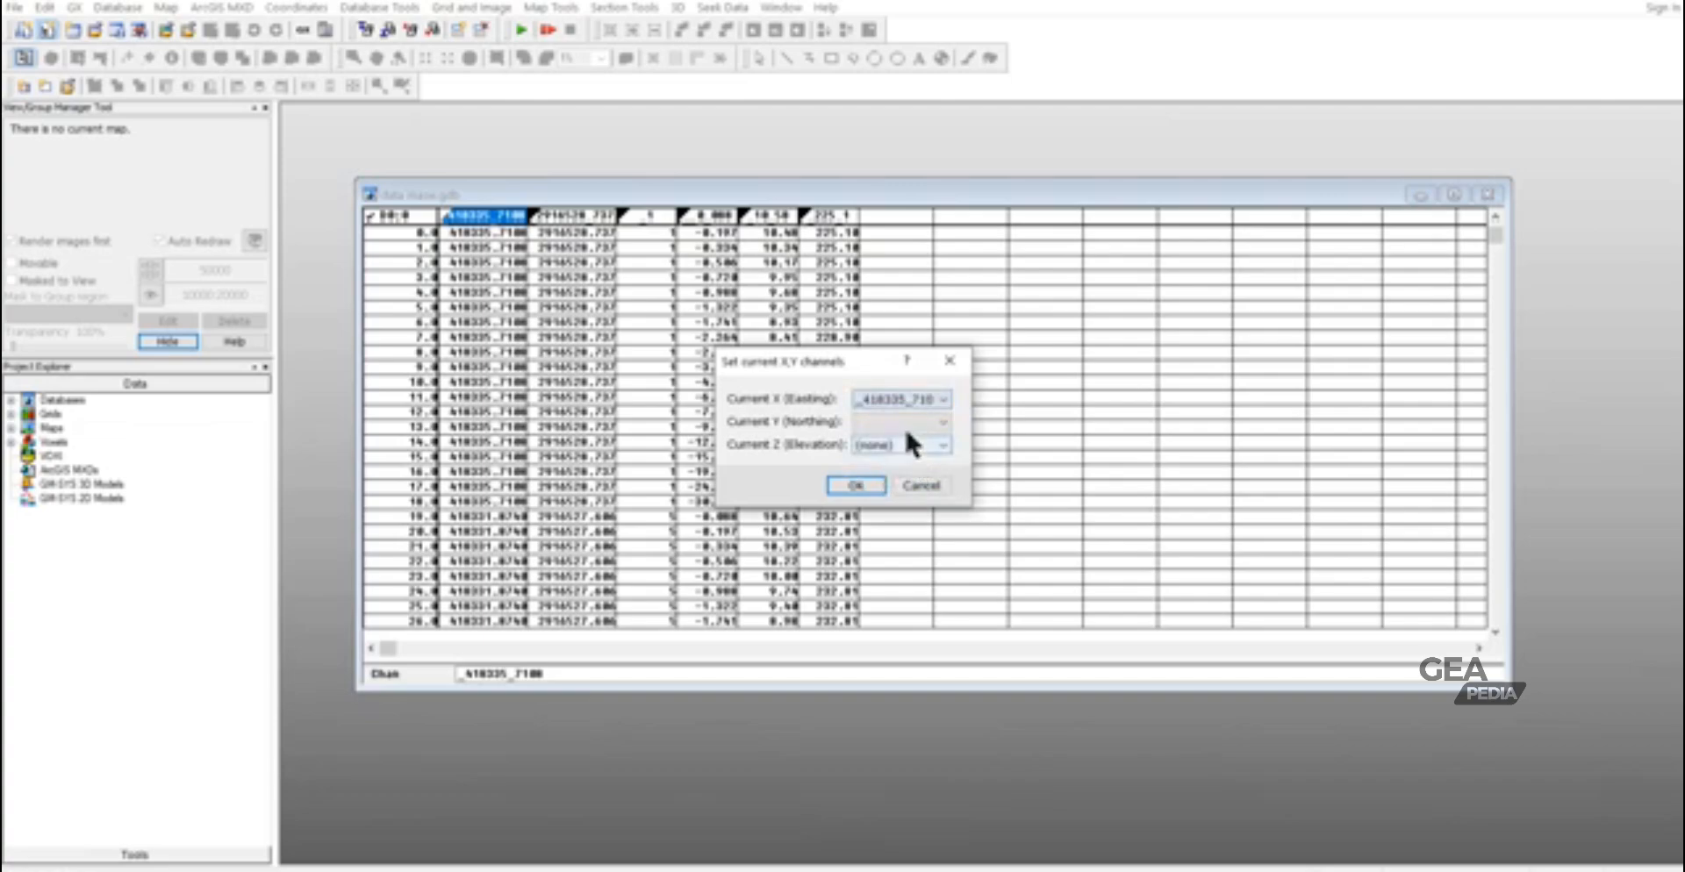
pyautogui.click(904, 423)
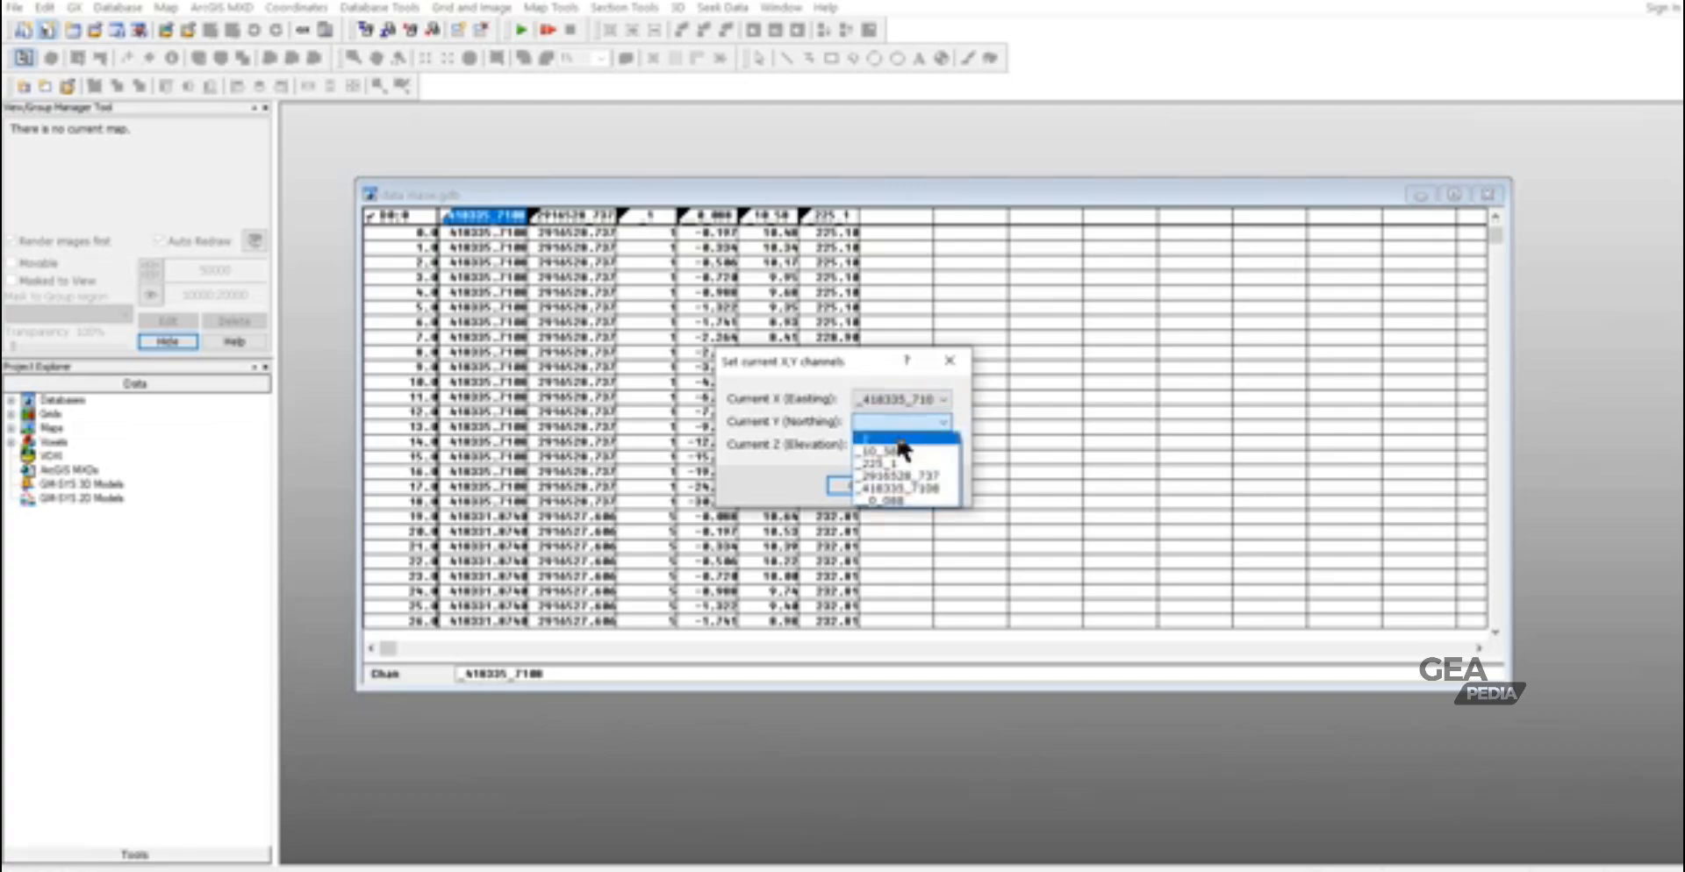
pyautogui.click(901, 477)
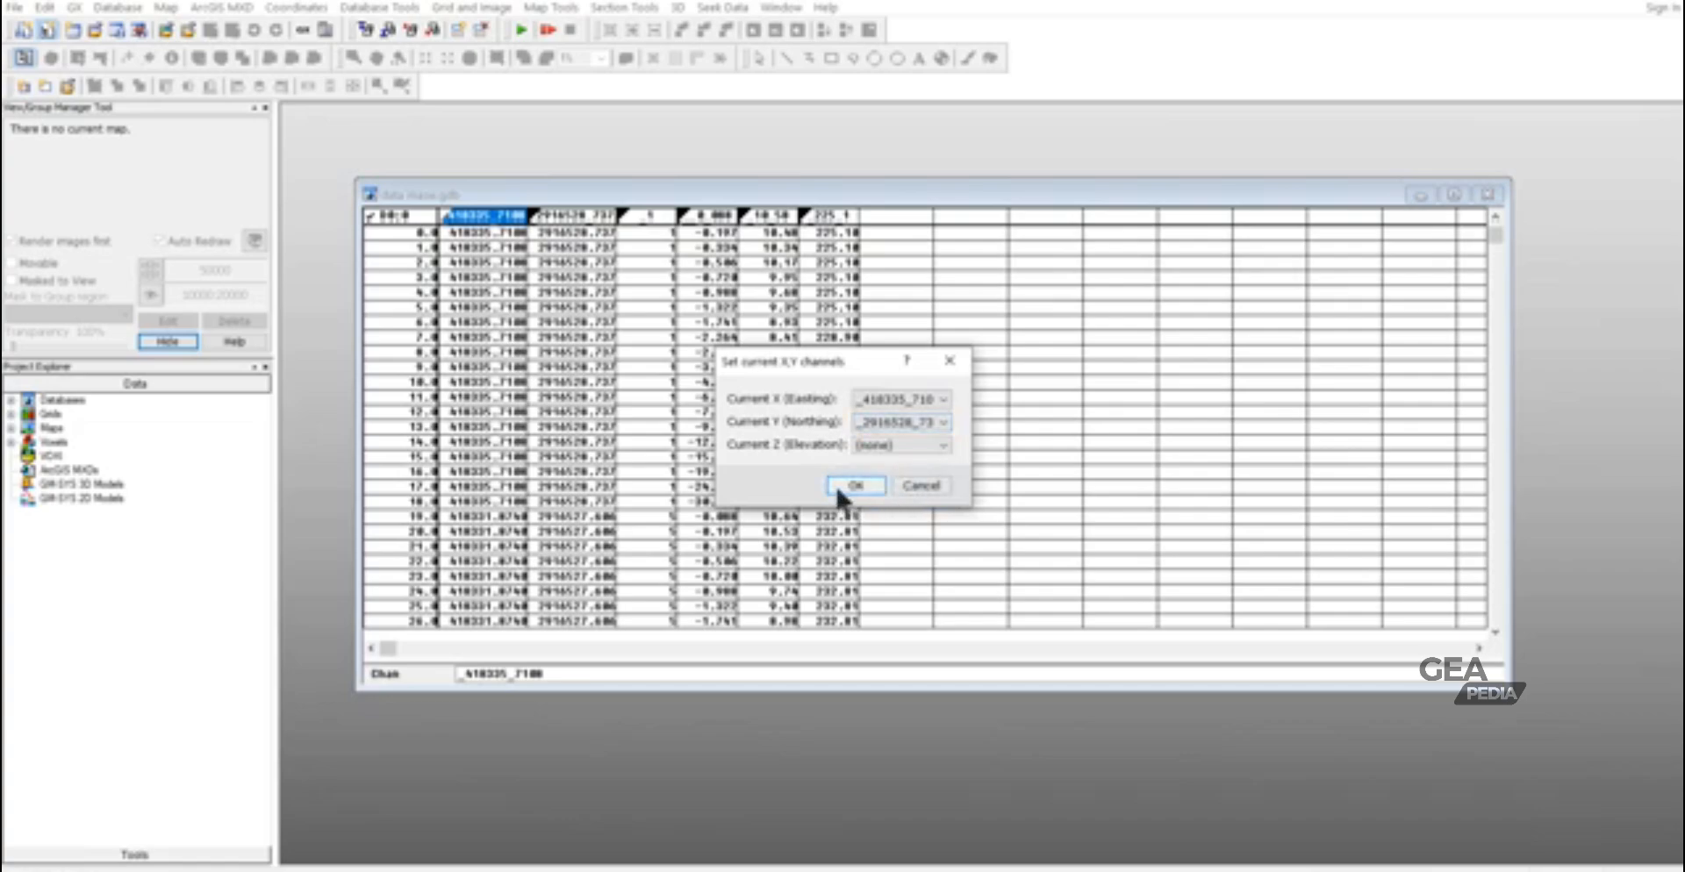
pyautogui.click(883, 445)
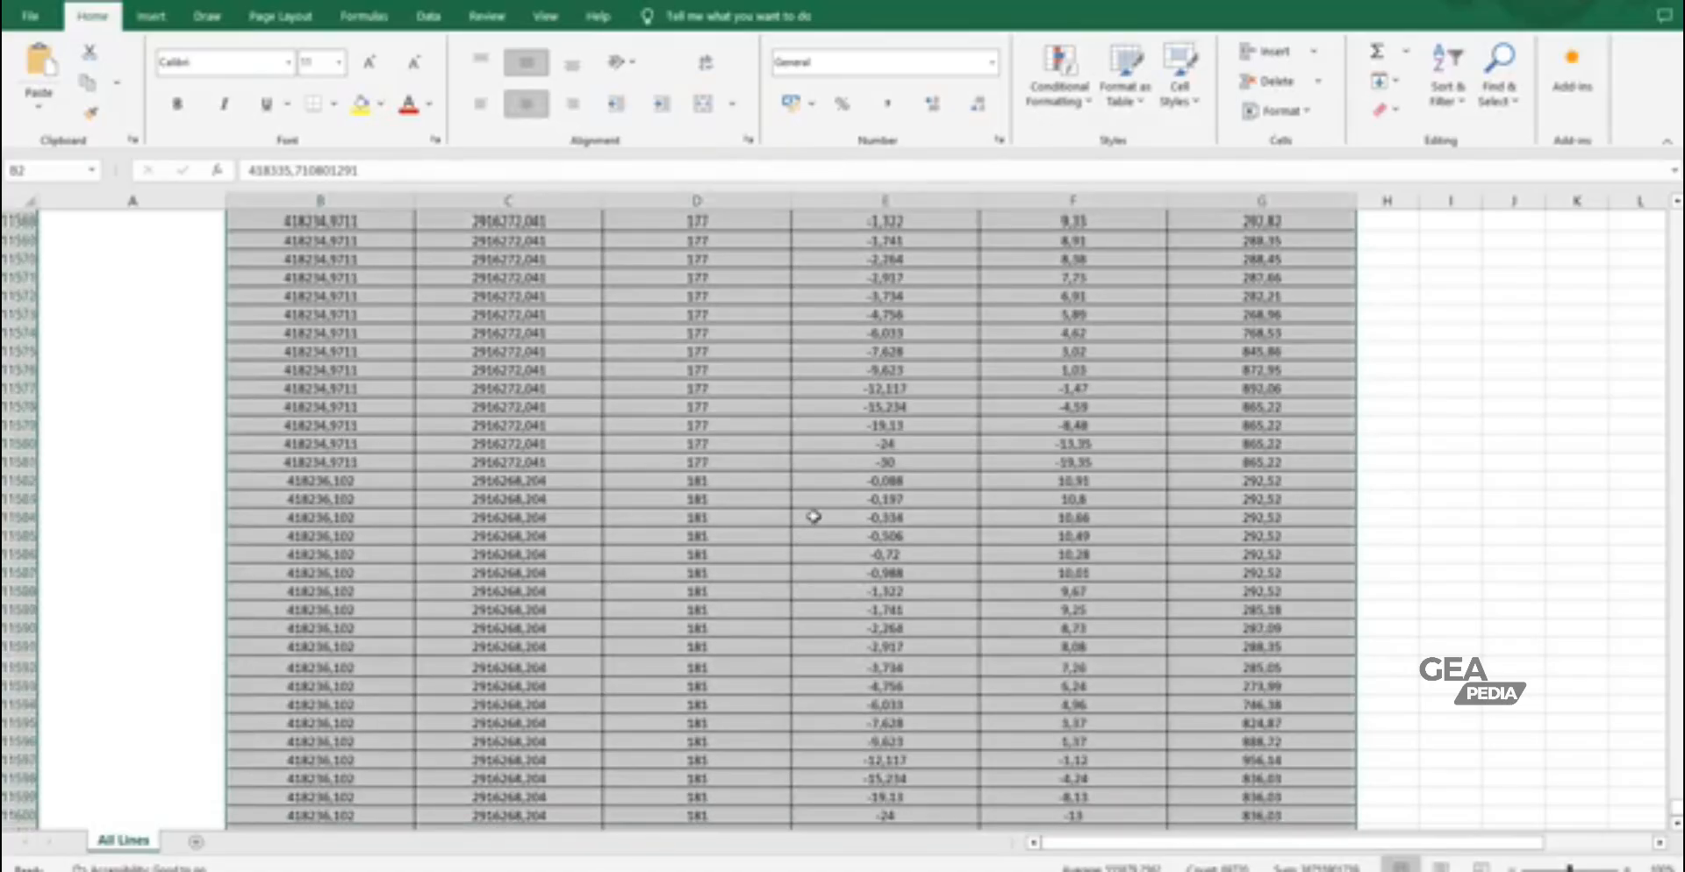
# - Switch to Excel and check the column headings at the beginning of the All Lines sheet
pyautogui.scroll(6, 813, 516)
pyautogui.click(1018, 612)
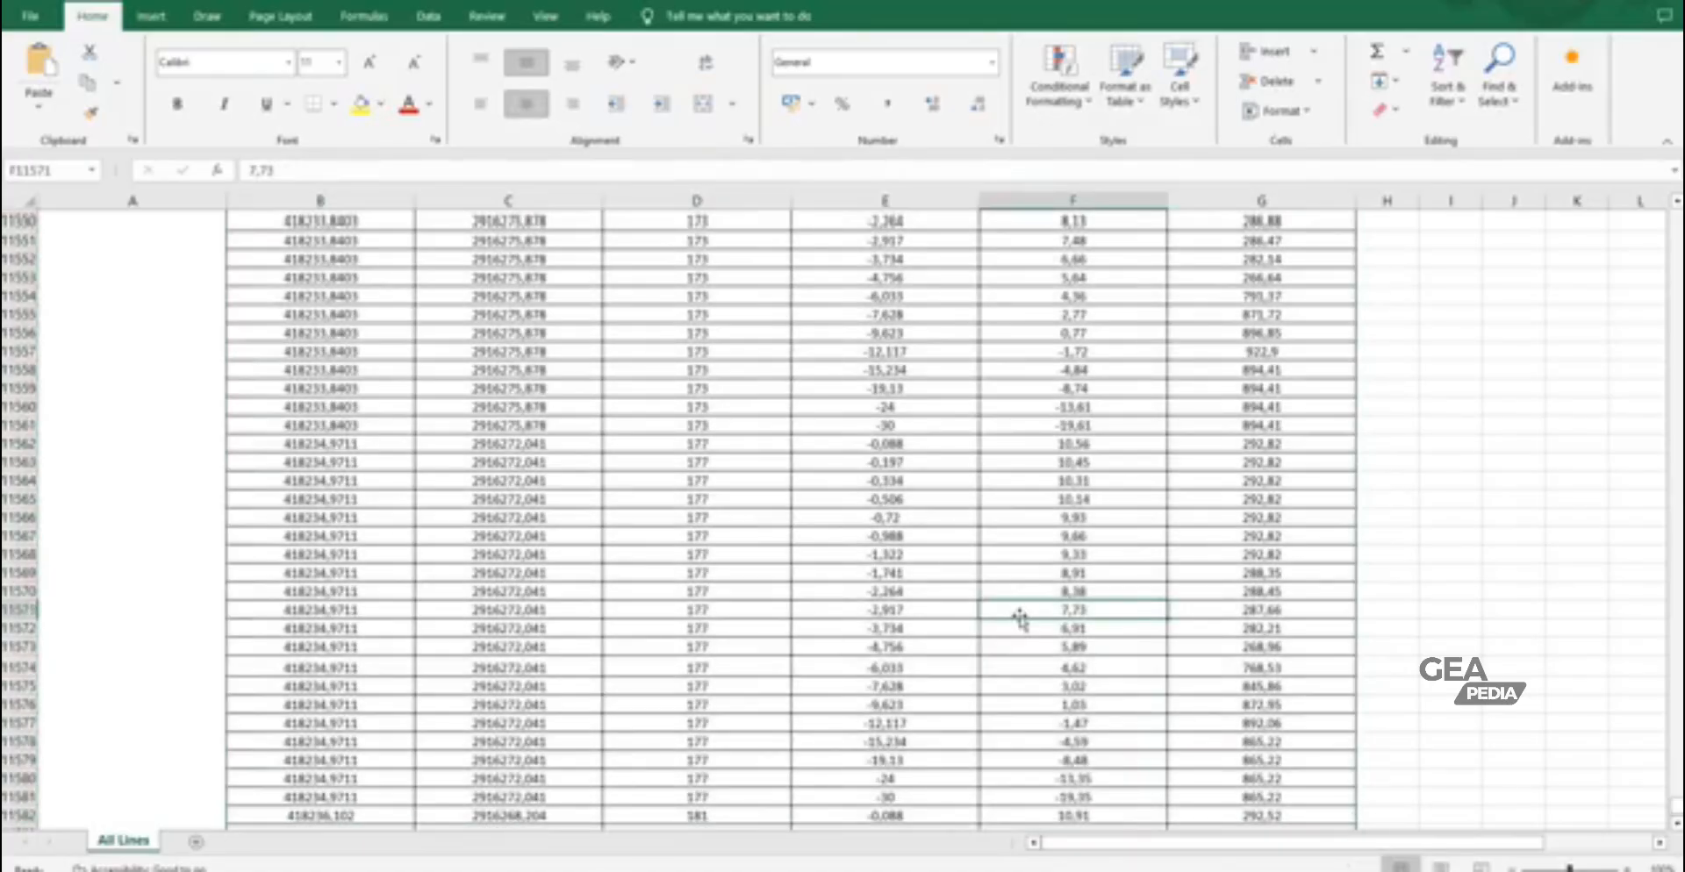
pyautogui.hotkey('ctrl', 'Up')
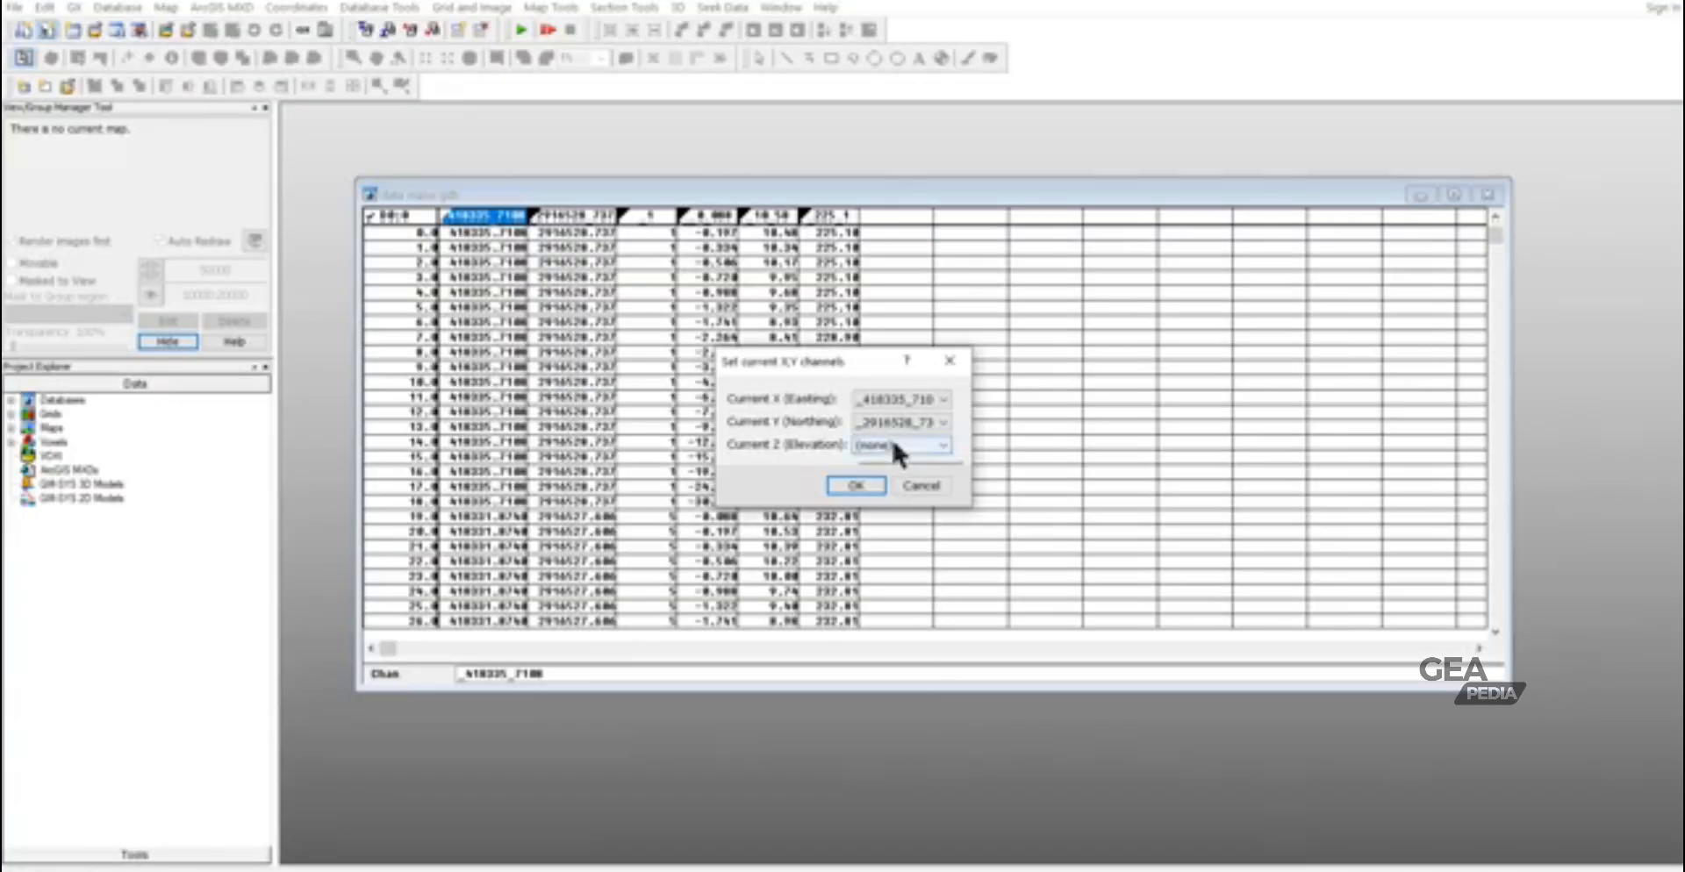
# - Set the current Z (Elevation) channel to _10_50 and save all changes to the database
pyautogui.click(894, 445)
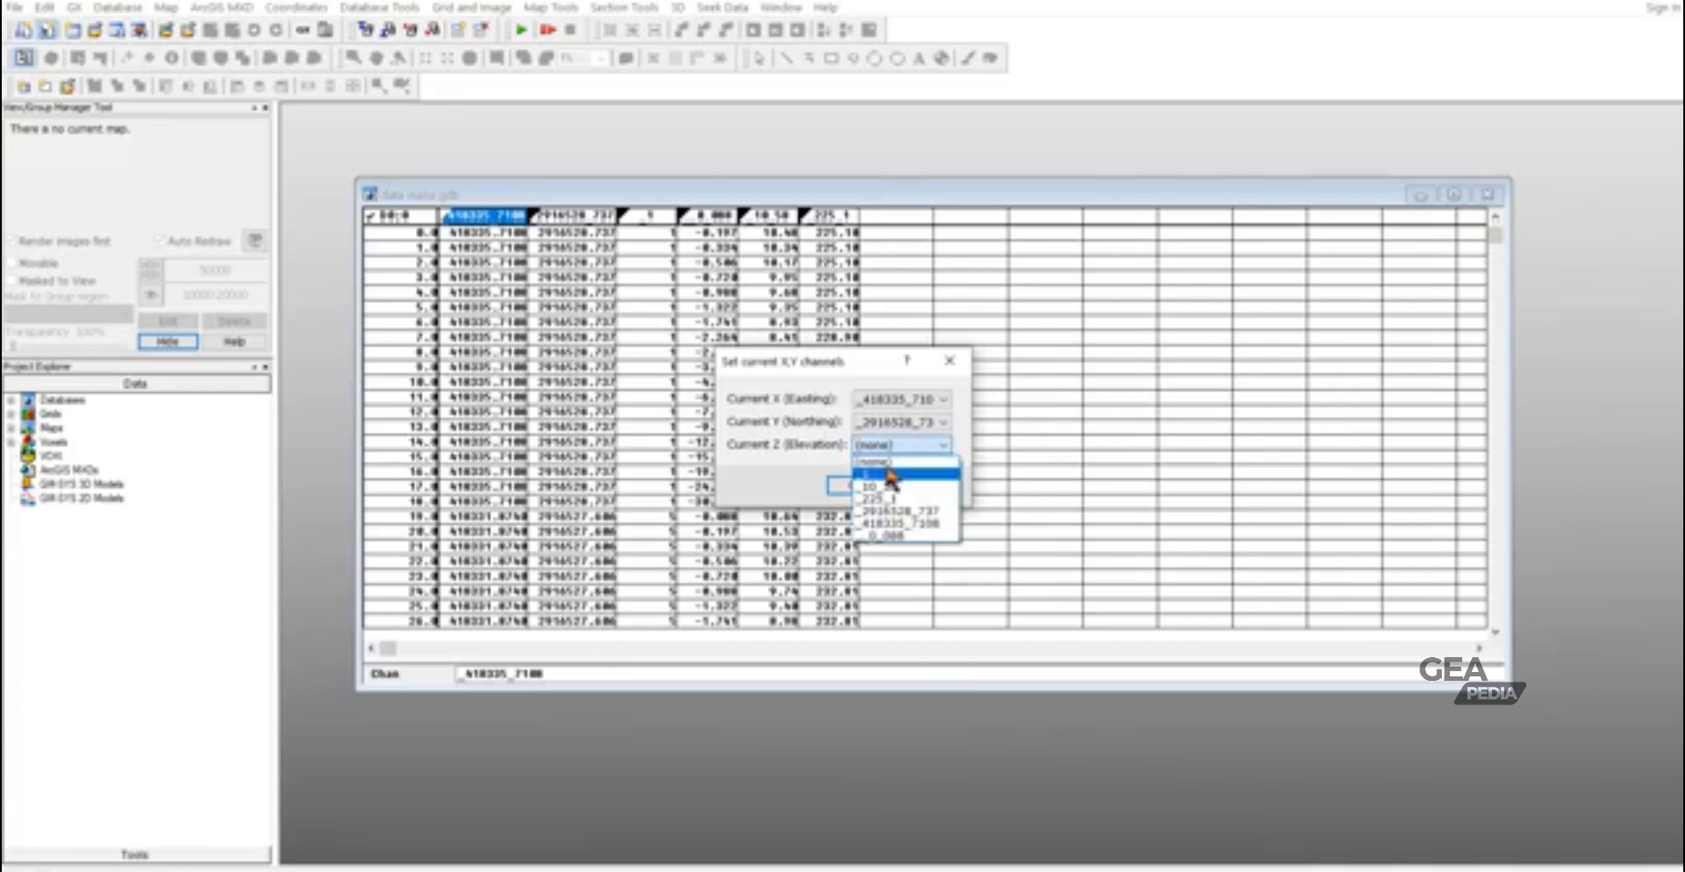
pyautogui.click(882, 486)
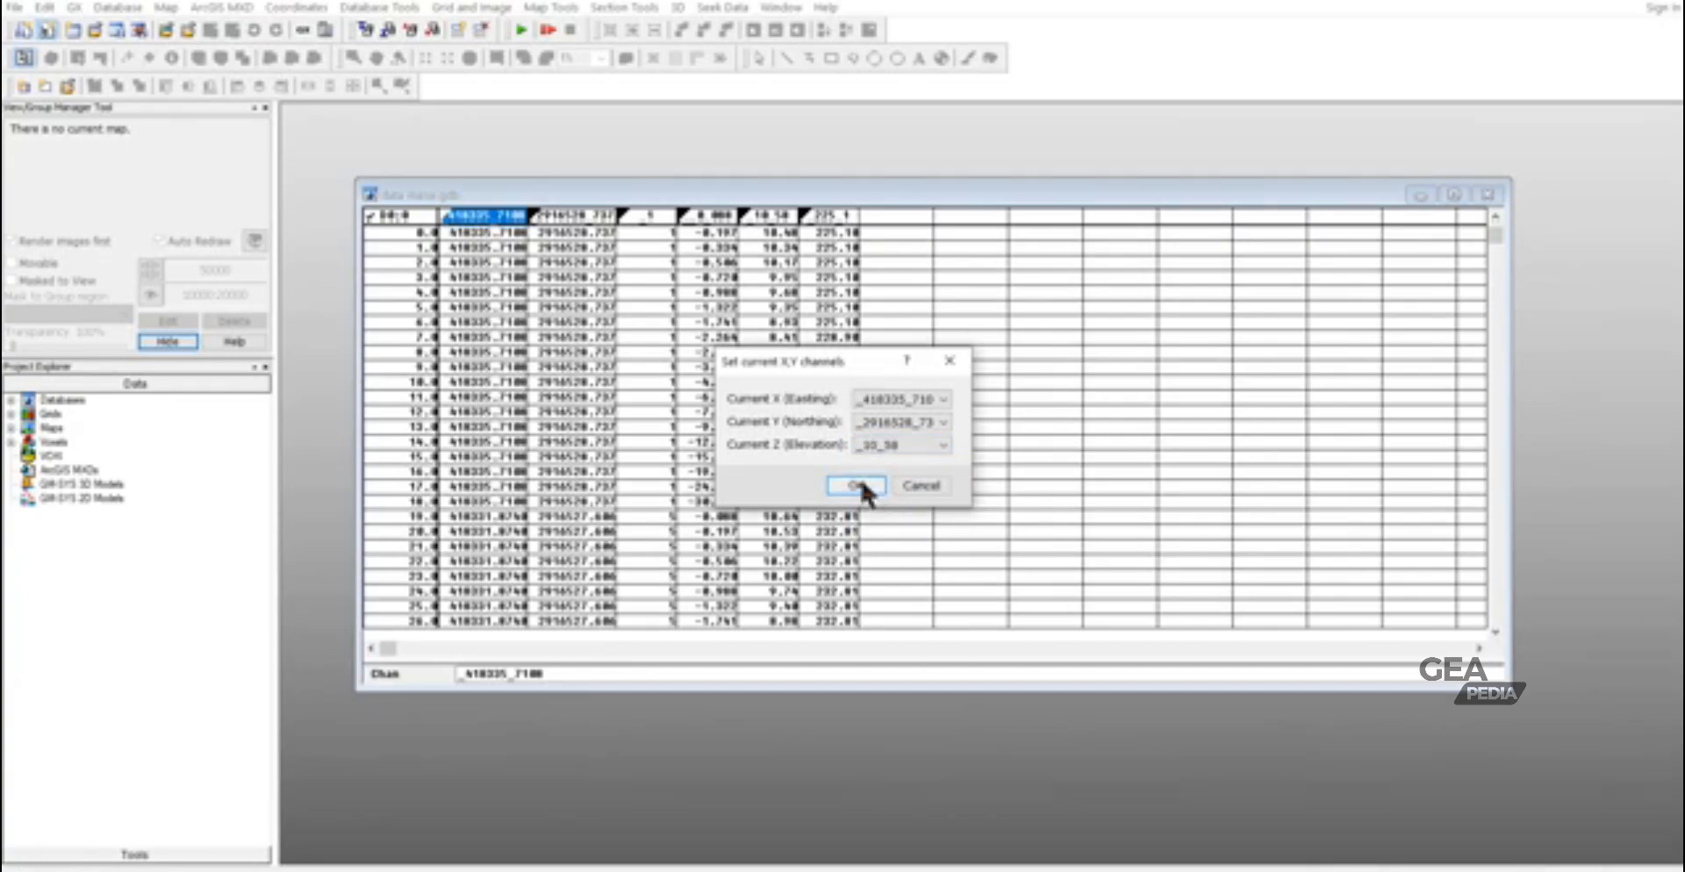
pyautogui.click(858, 481)
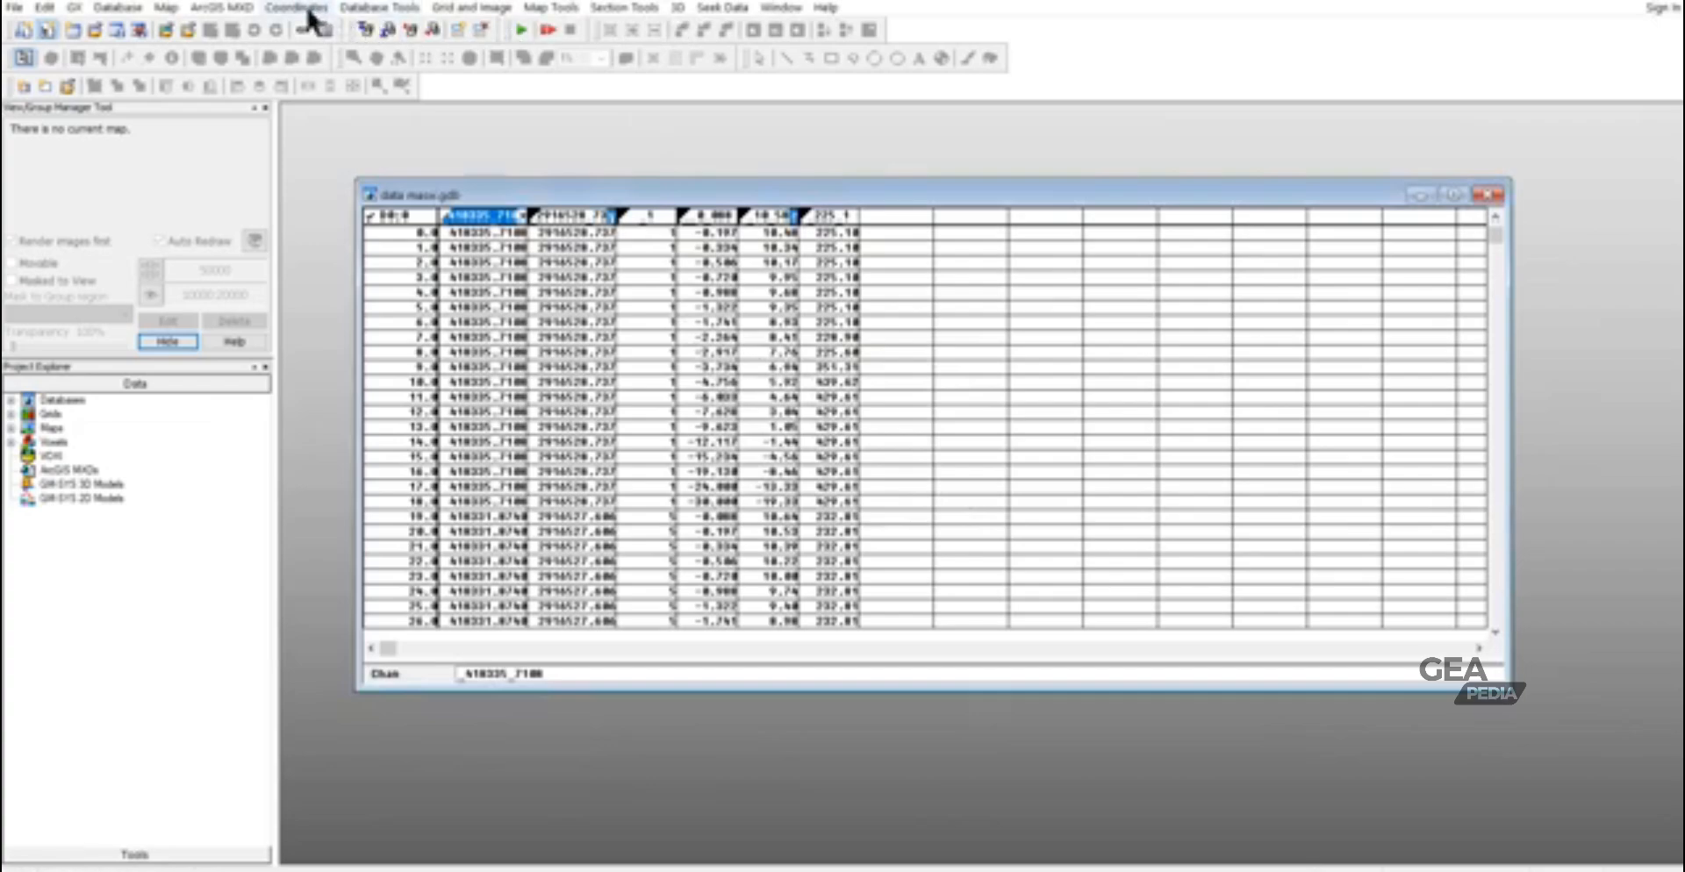
pyautogui.click(122, 12)
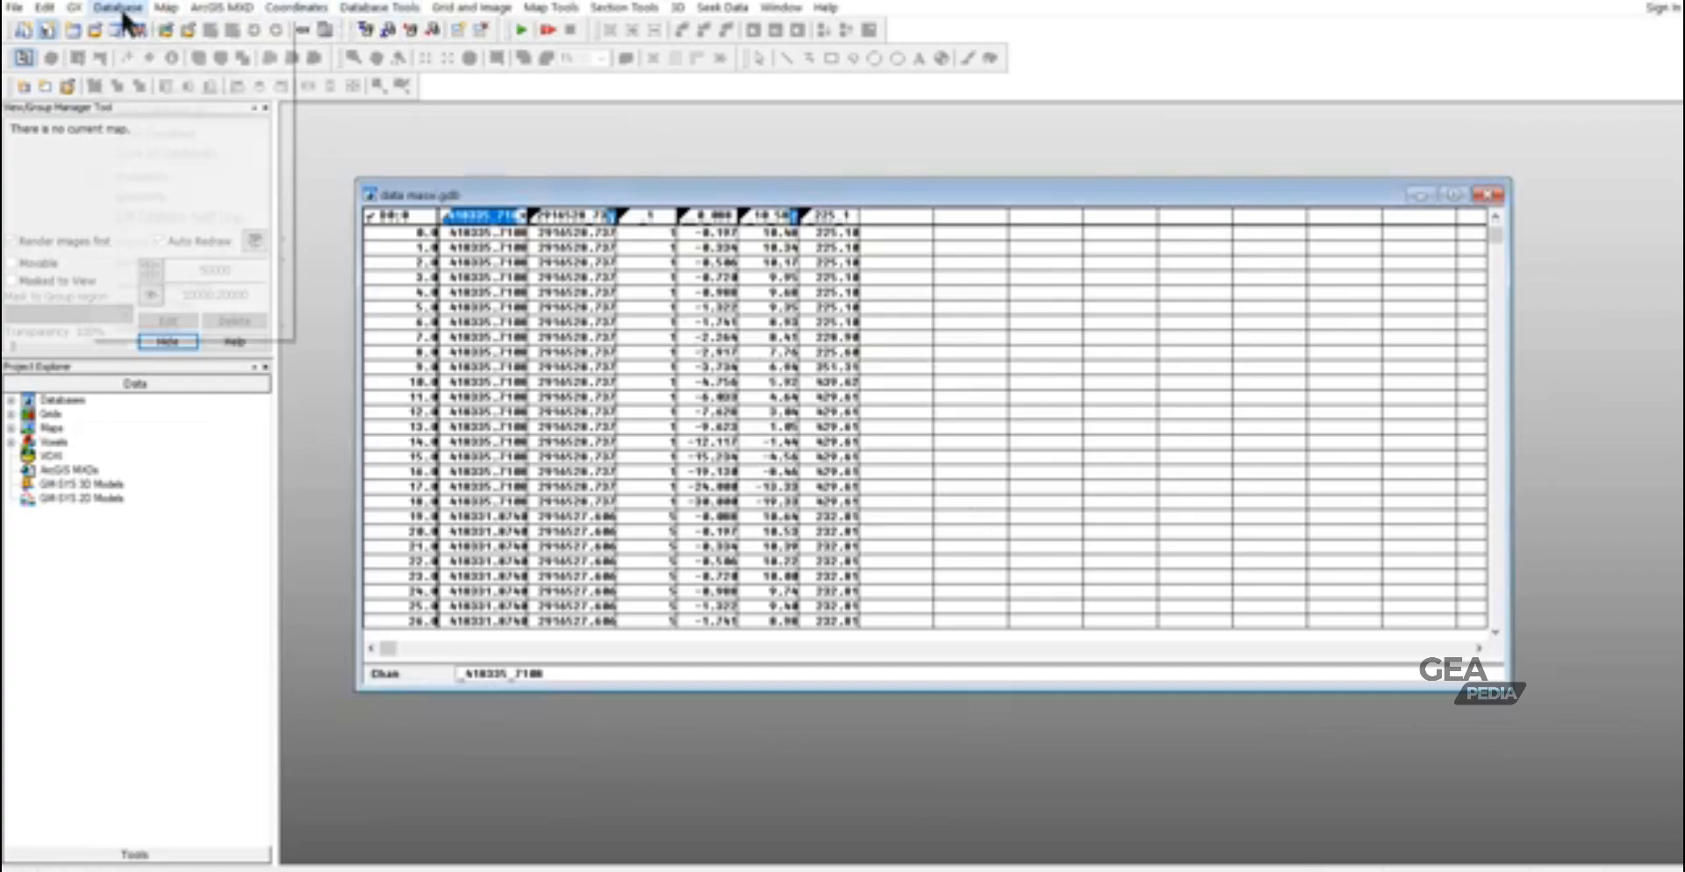
pyautogui.click(139, 71)
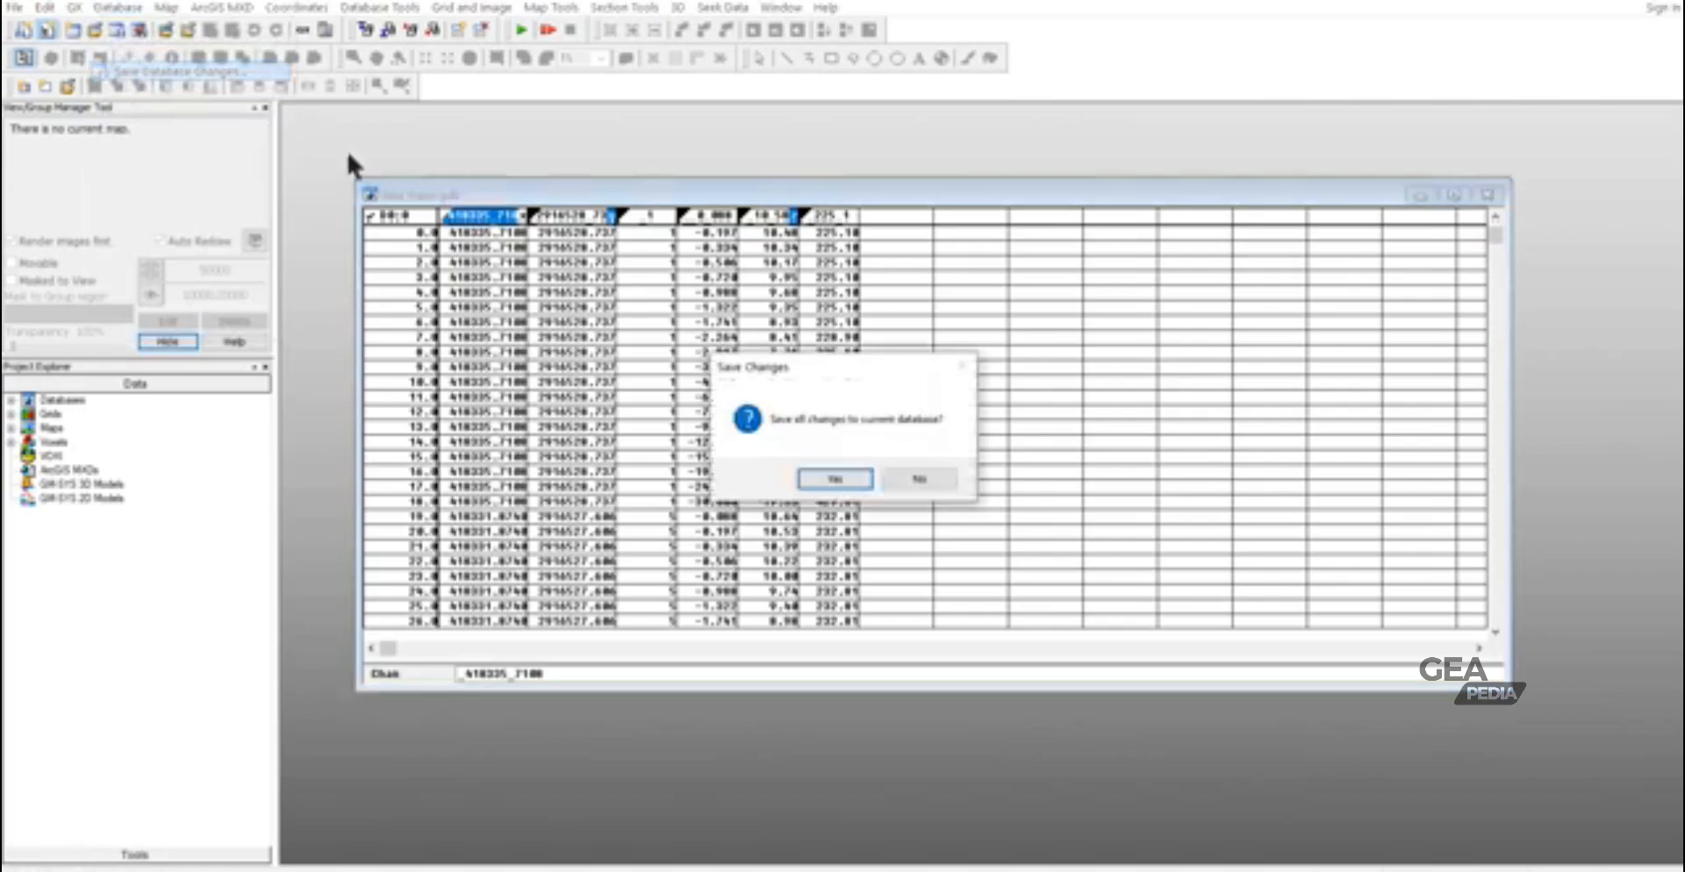
pyautogui.click(856, 477)
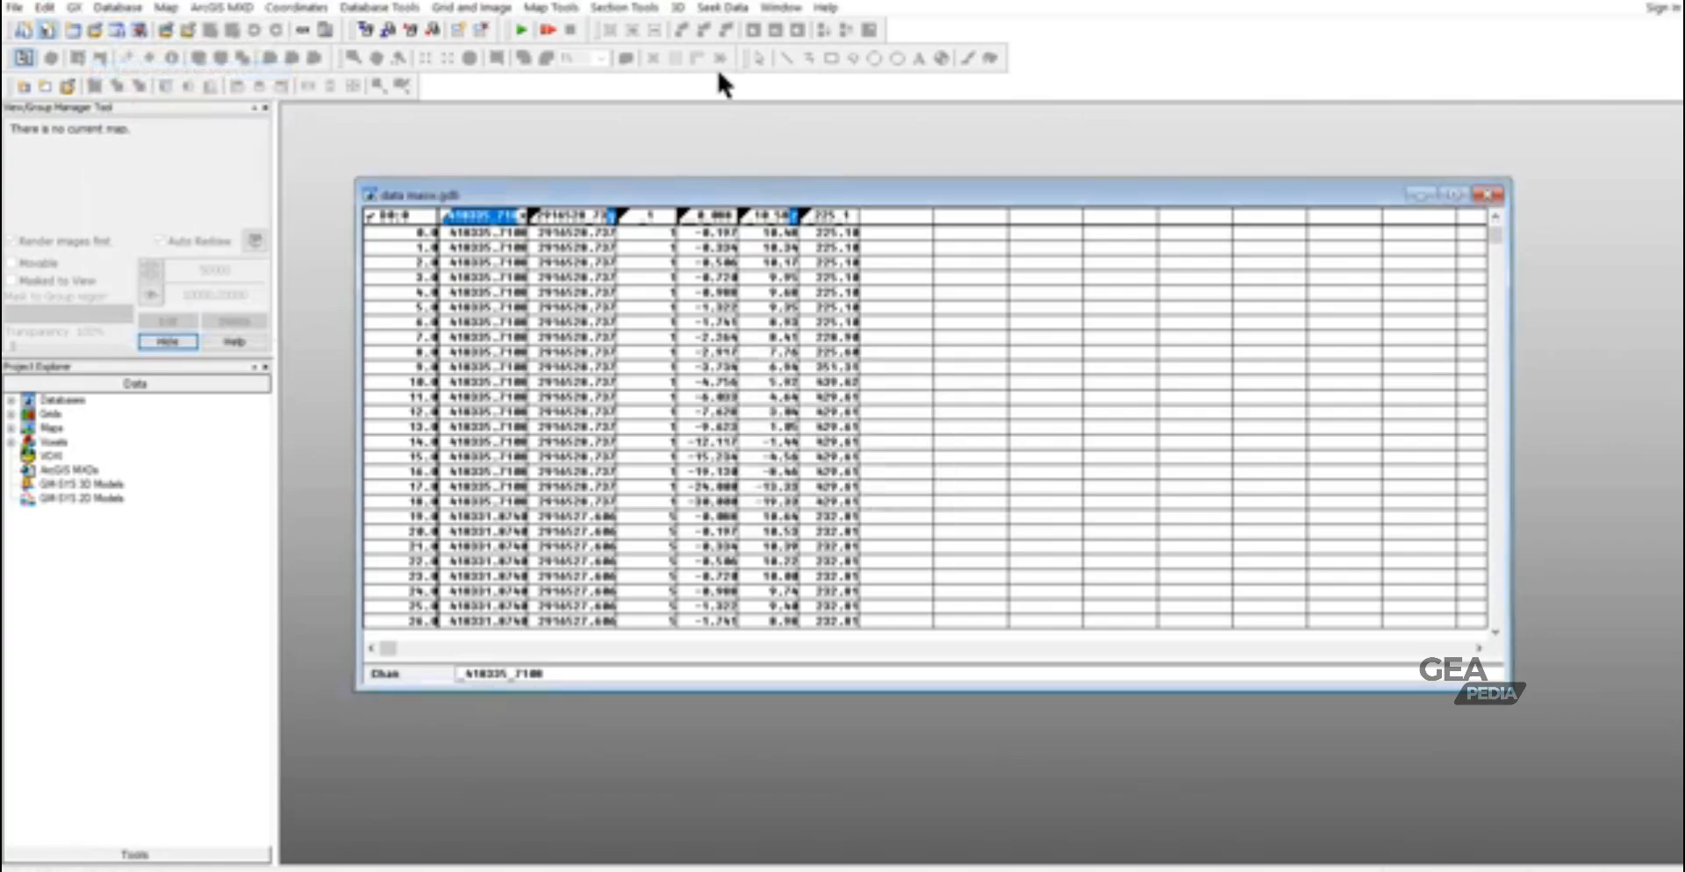
# - Start 3D Kriging with _225_1 as the channel to grid and name the output voxel data masw
pyautogui.click(677, 9)
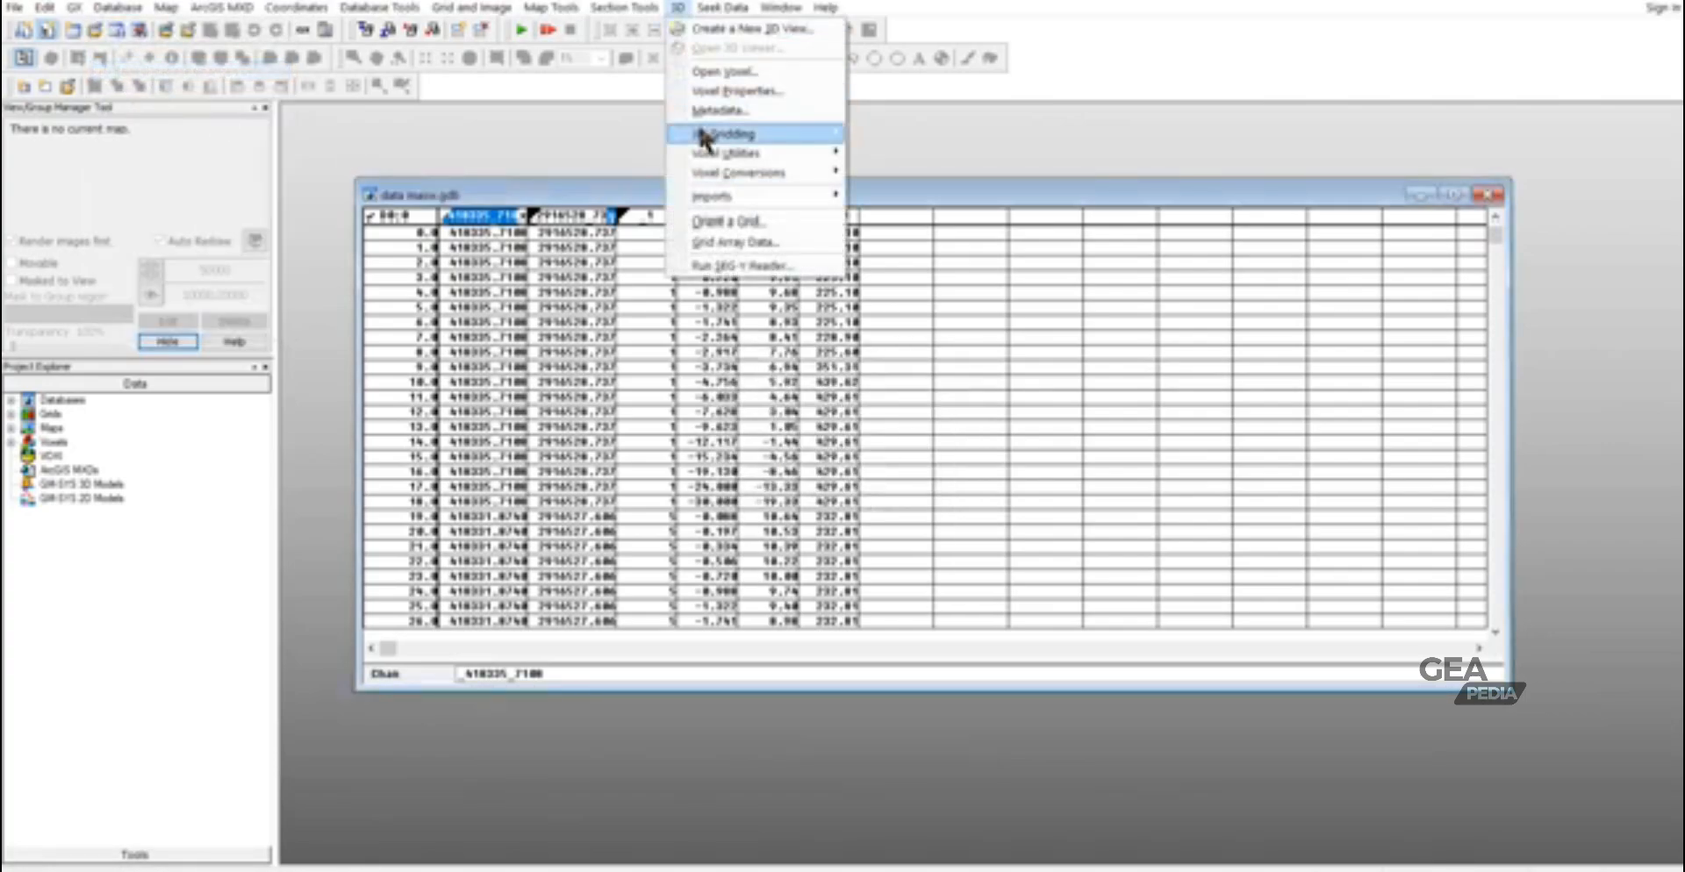
pyautogui.moveTo(702, 141)
pyautogui.click(899, 134)
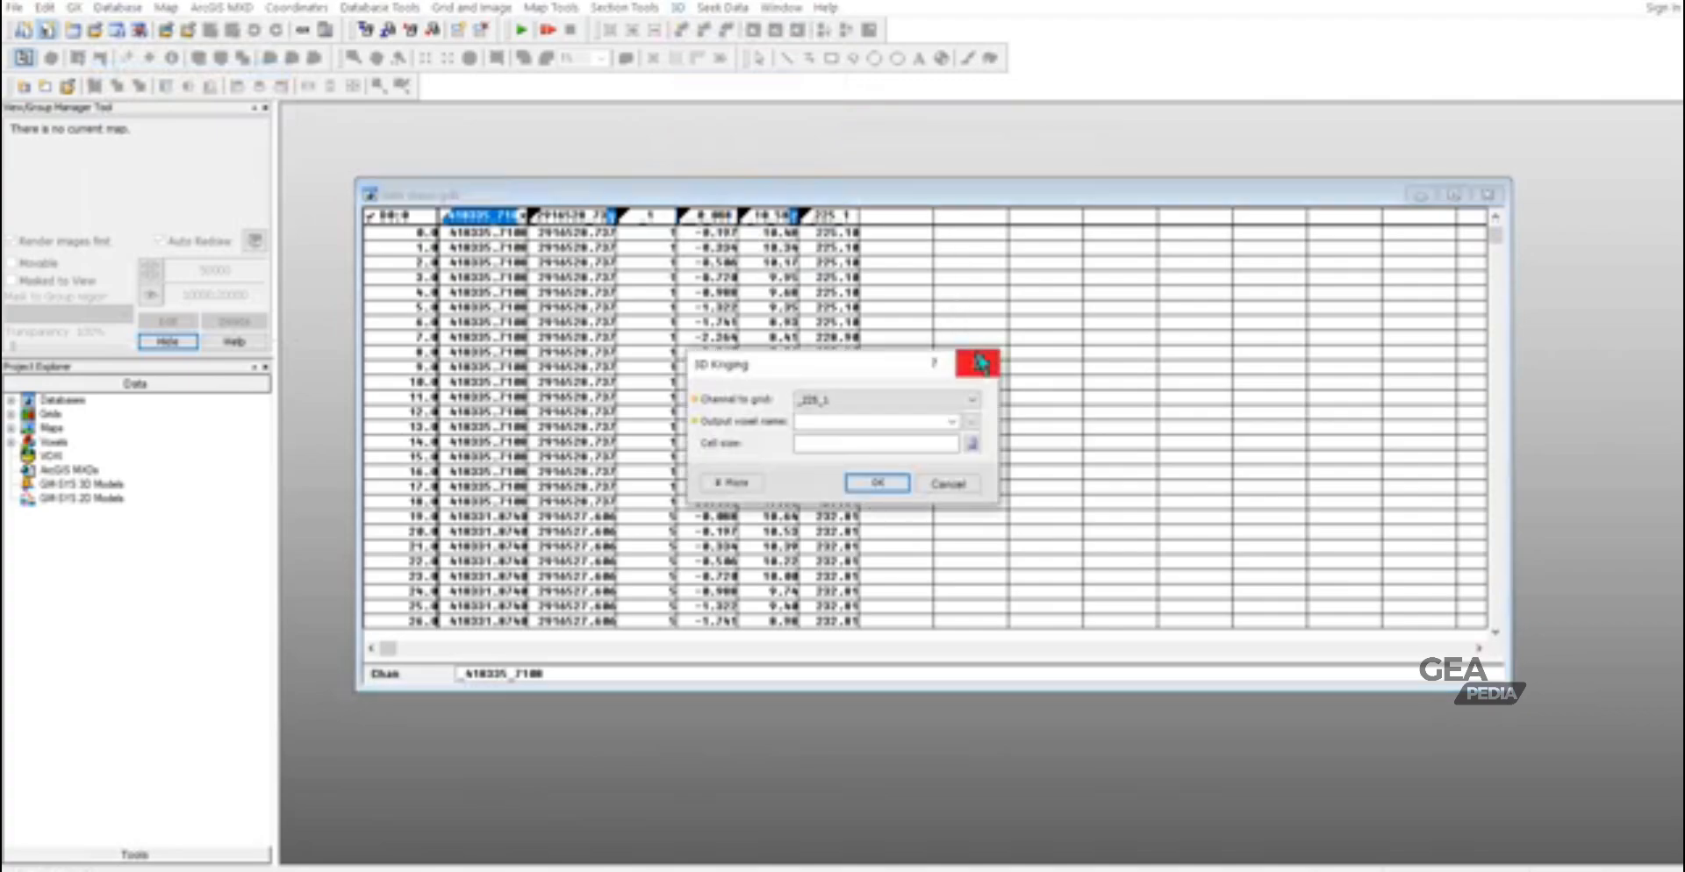
pyautogui.click(861, 400)
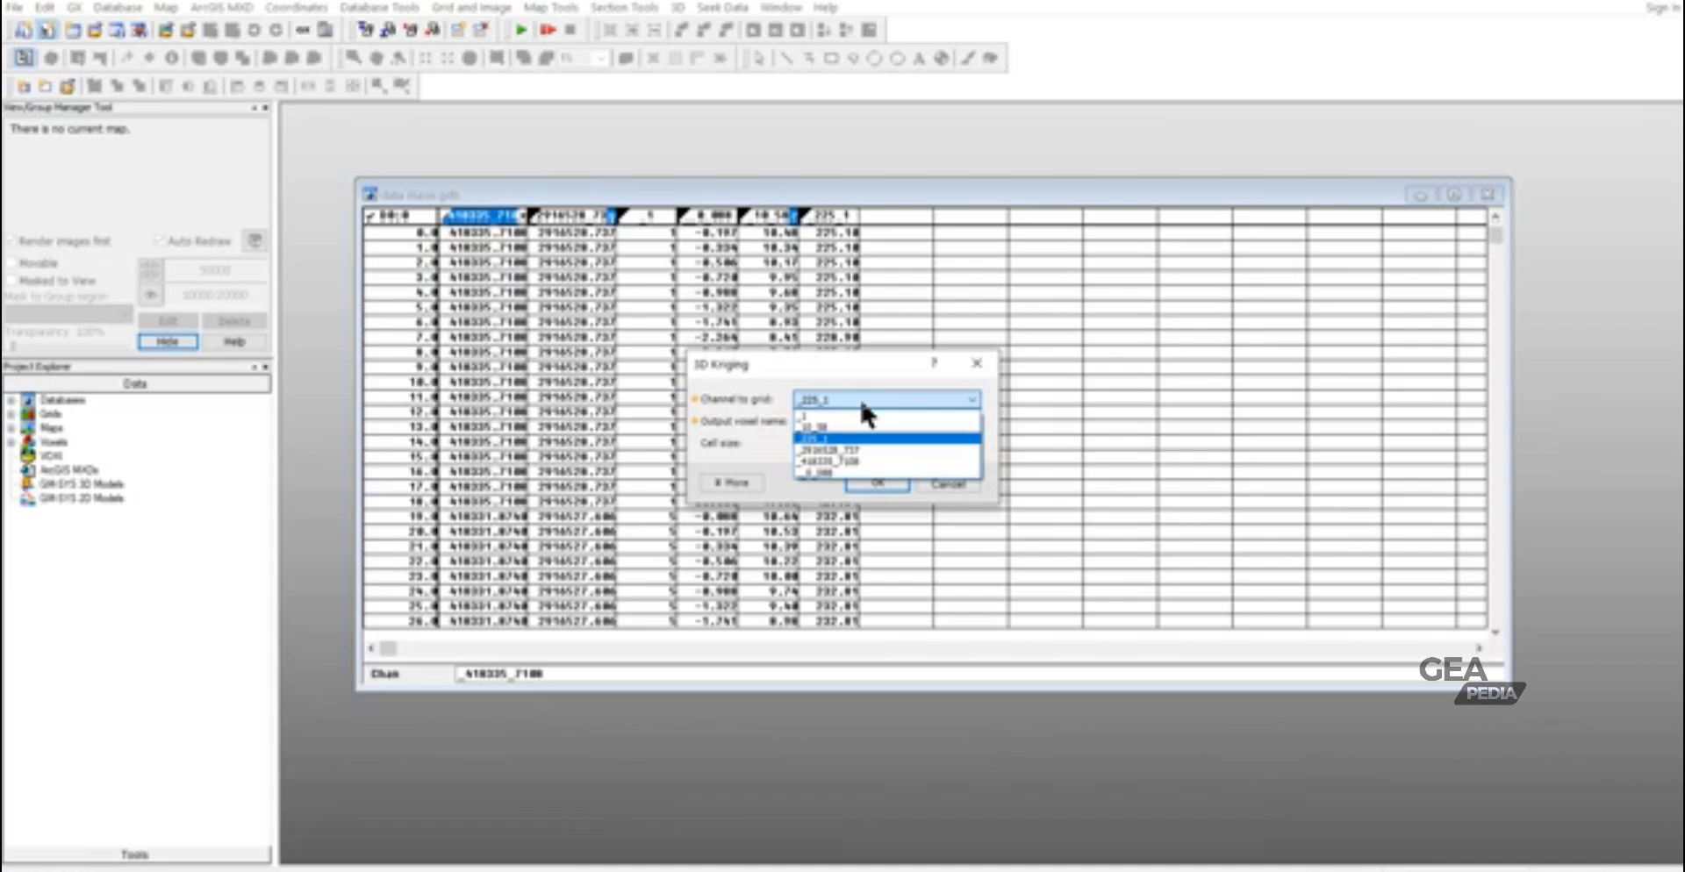
pyautogui.click(860, 397)
pyautogui.click(874, 424)
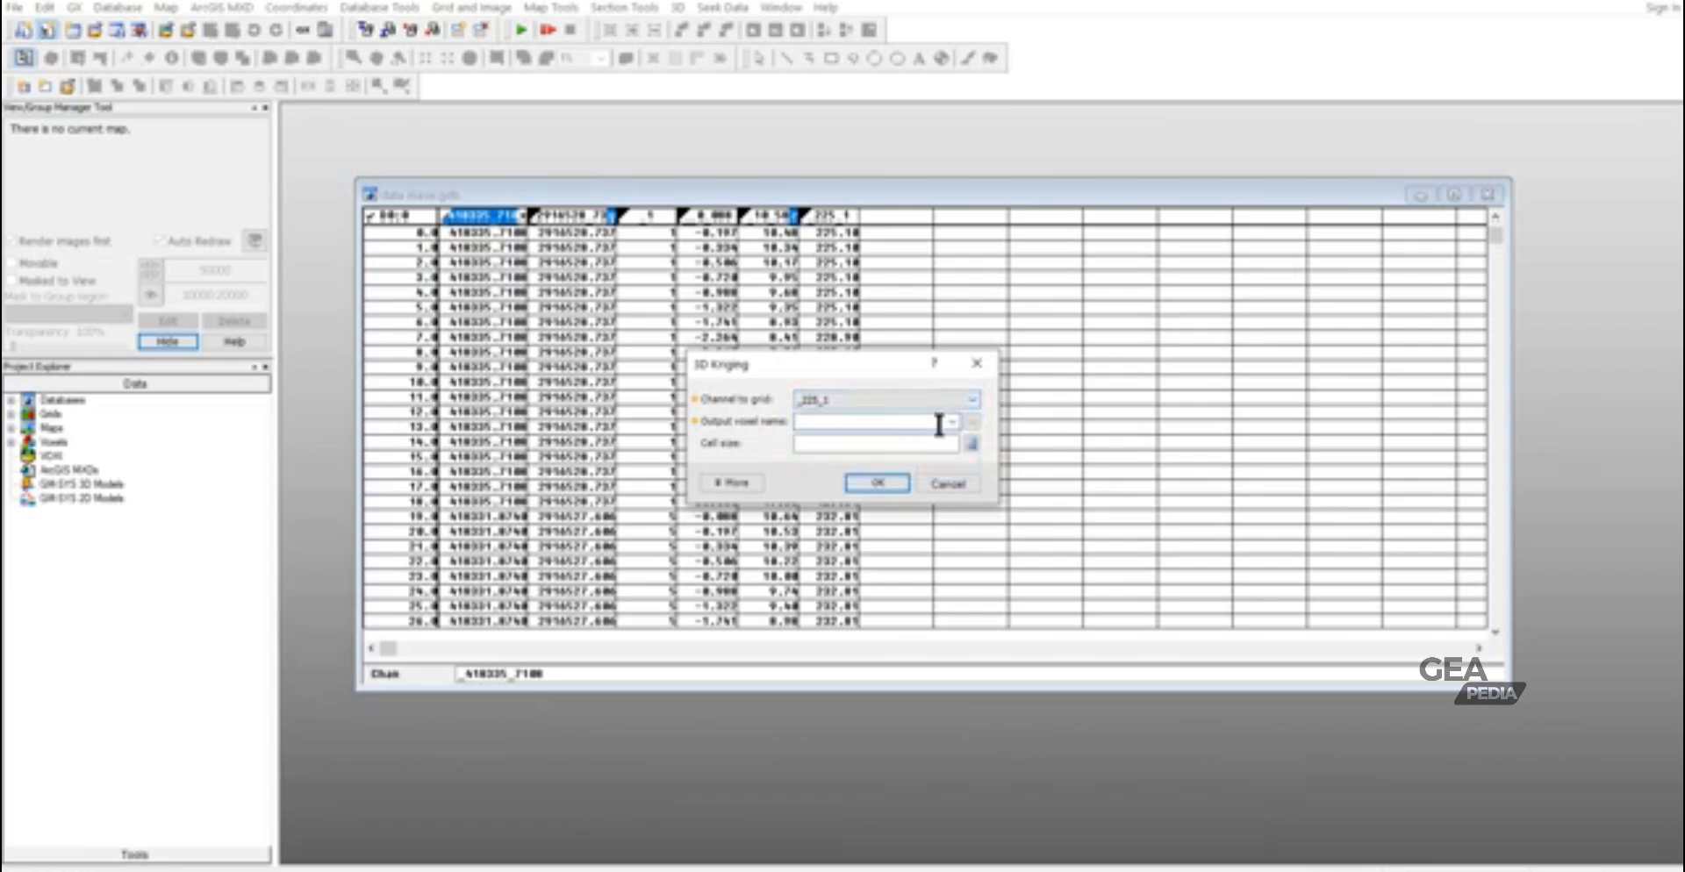
pyautogui.write('data-g')
pyautogui.press('BackSpace')
pyautogui.write('model')
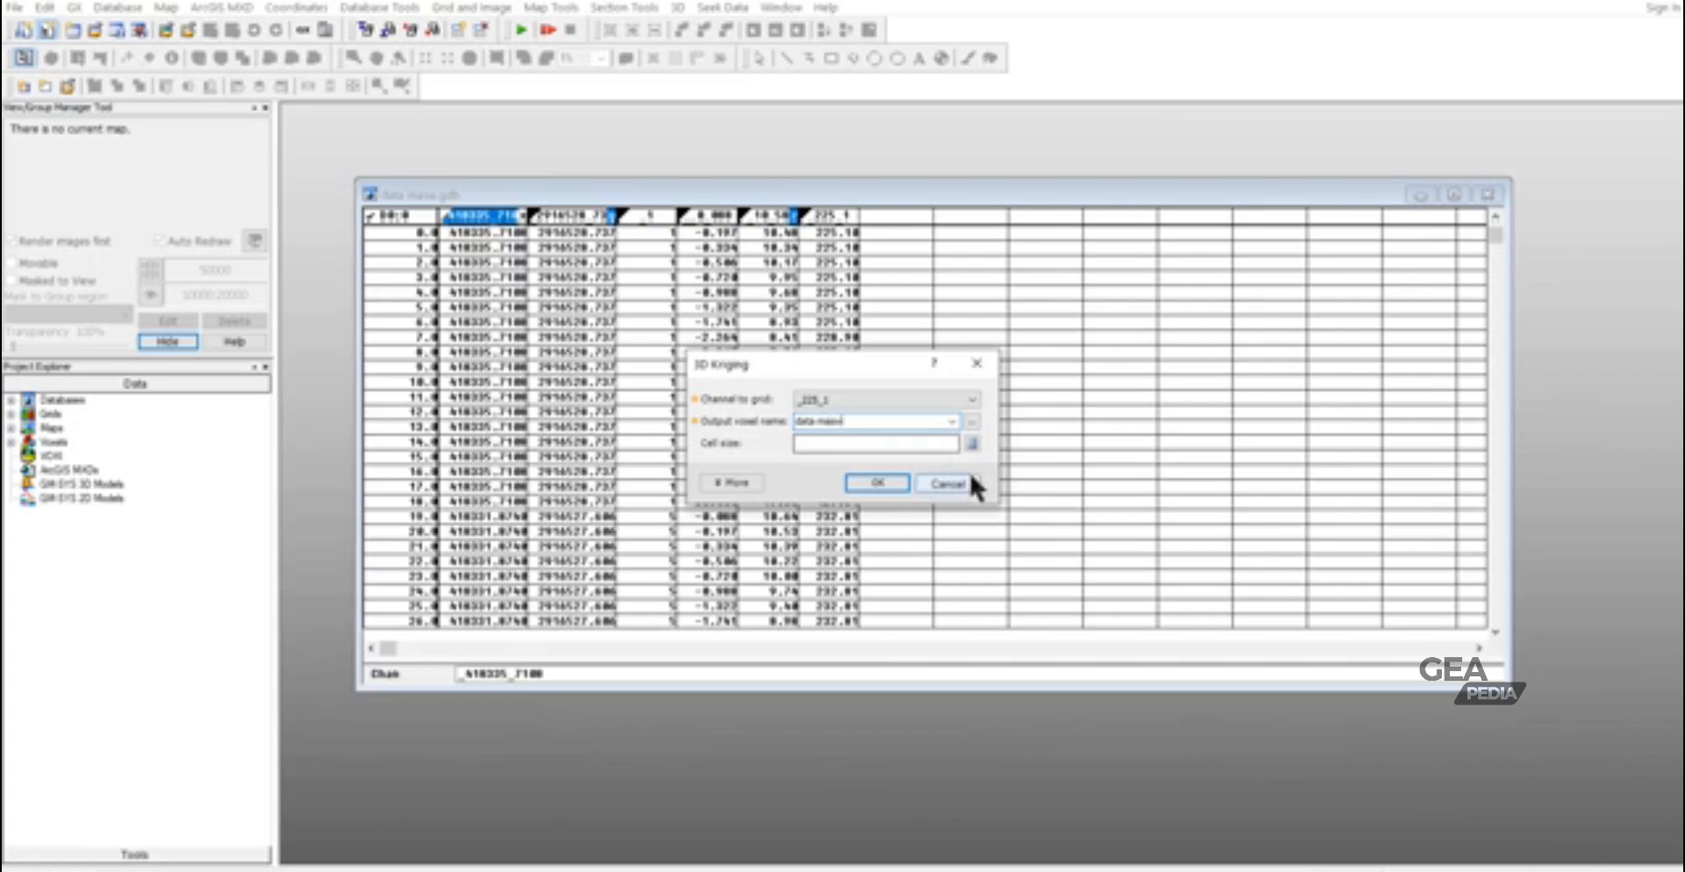
# - Set the kriging cell size to 5 and generate the voxel, leaving the advanced parameters at their defaults
pyautogui.click(882, 441)
pyautogui.write('5')
pyautogui.click(732, 482)
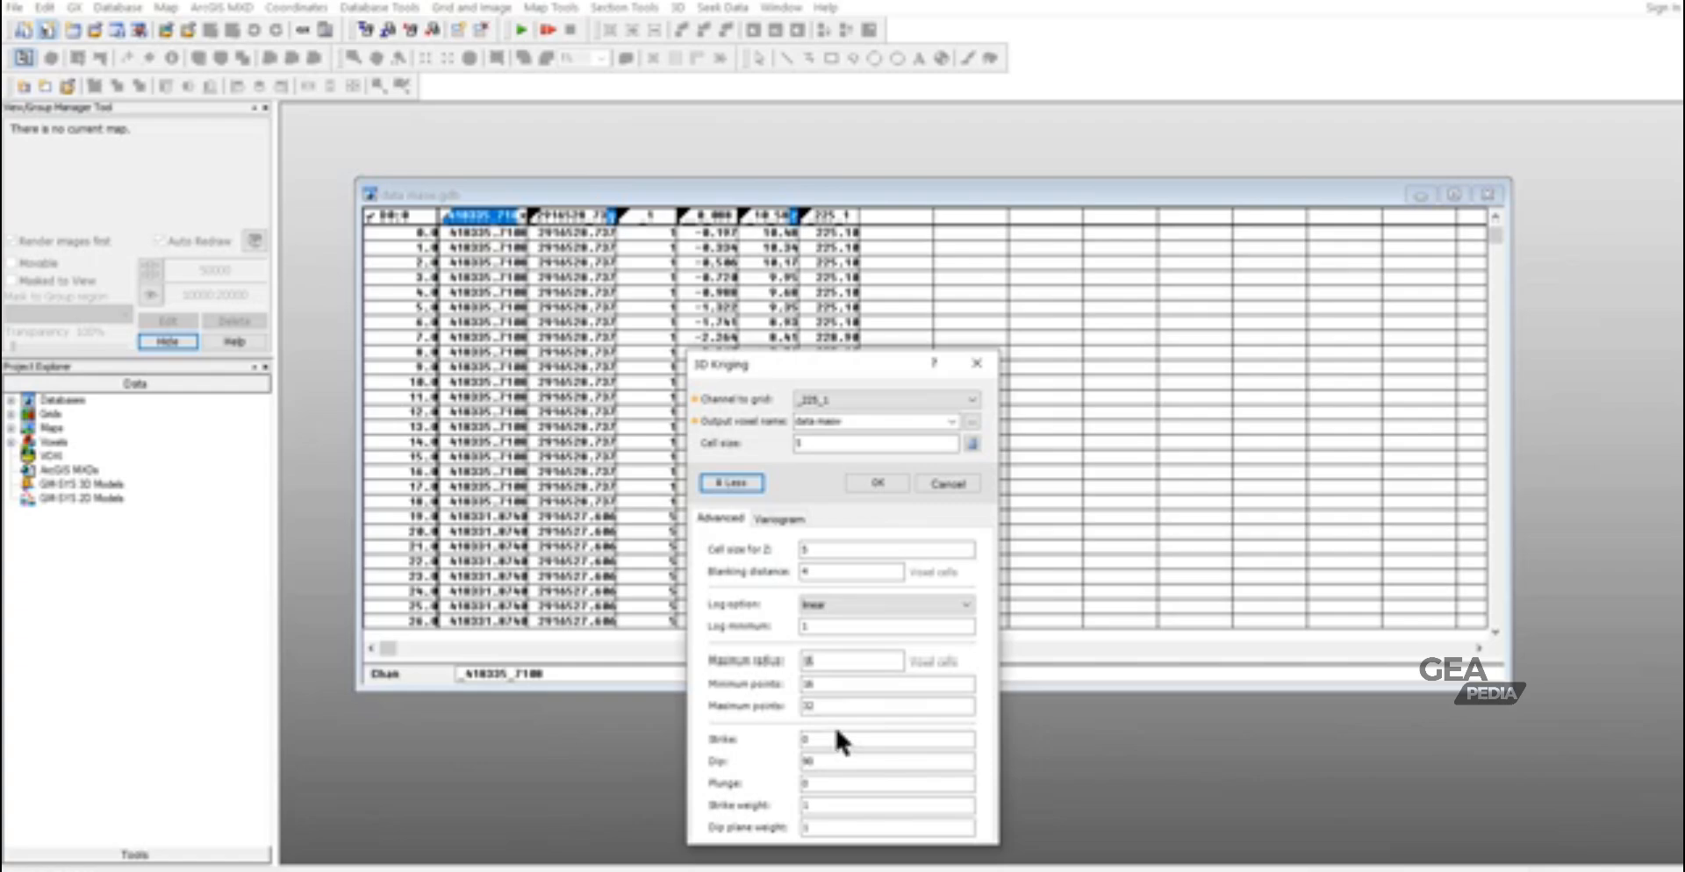
pyautogui.click(877, 483)
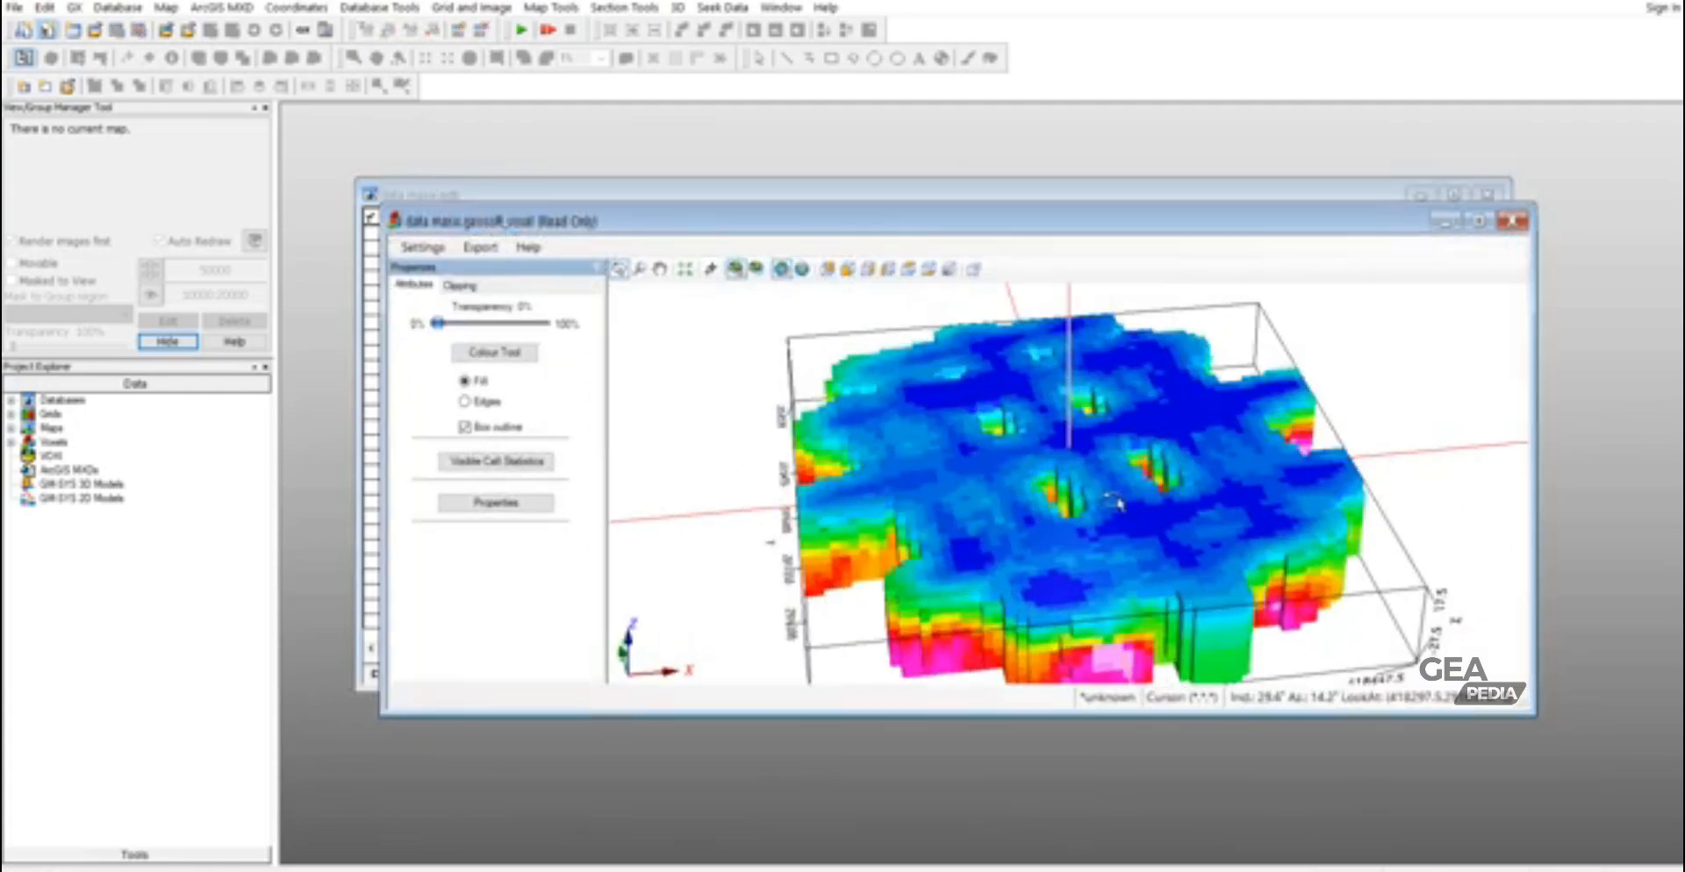
# - Close the voxel view and rerun 3D Kriging with a blanking distance of 10 voxel cells, overwriting data masw.geosoft_voxel
pyautogui.moveTo(1112, 503); pyautogui.dragTo(947, 439)
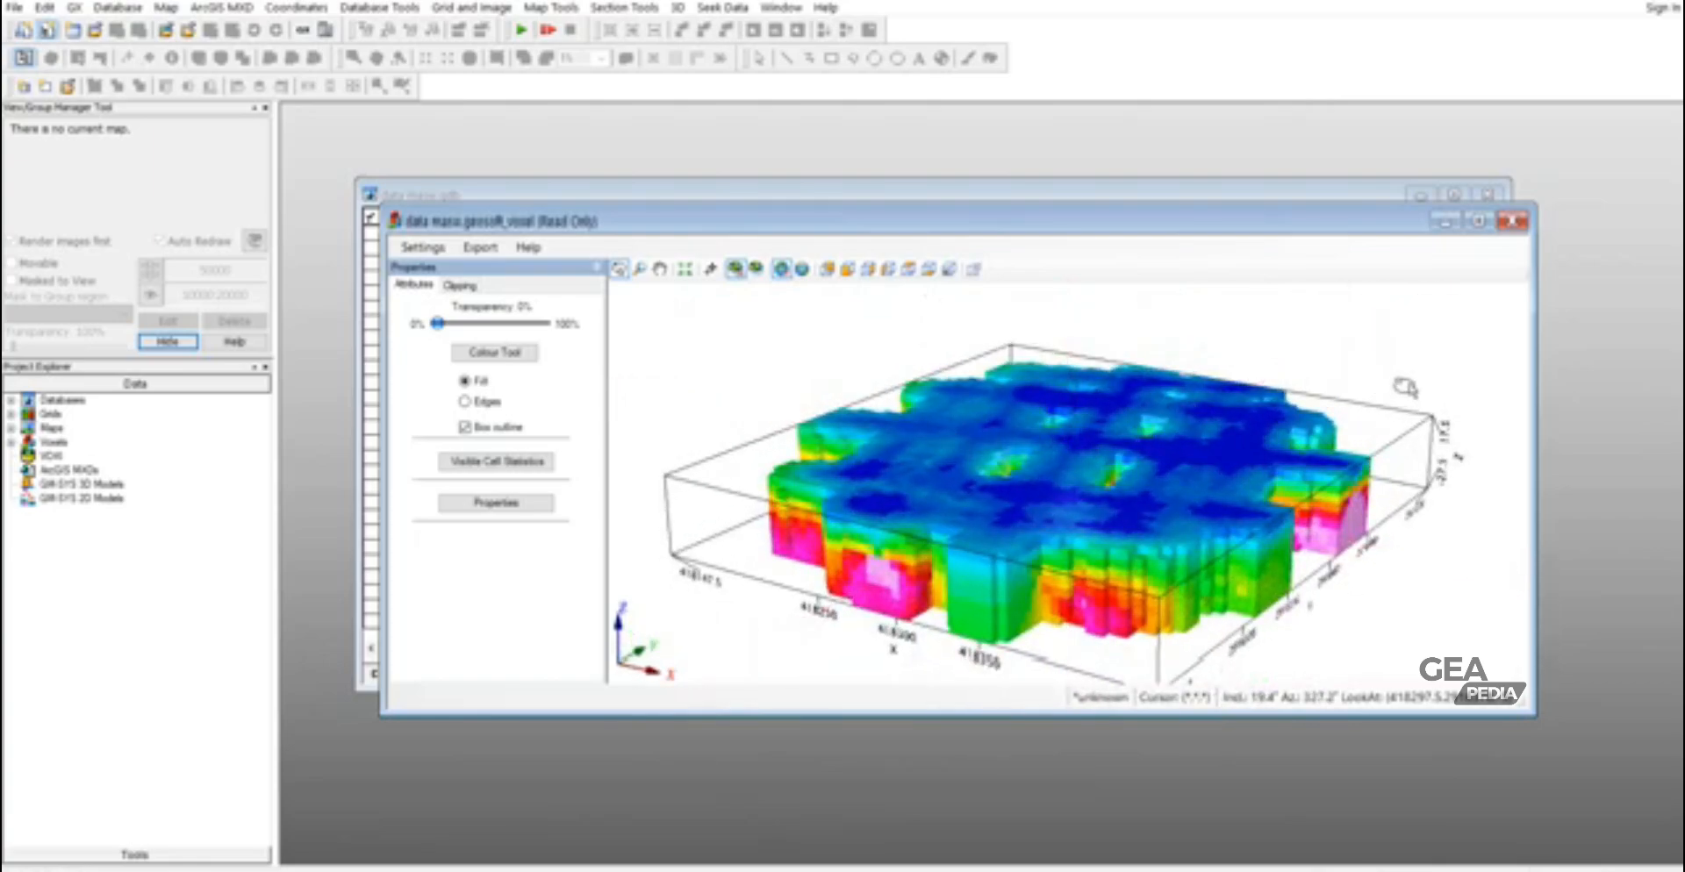
pyautogui.click(1516, 223)
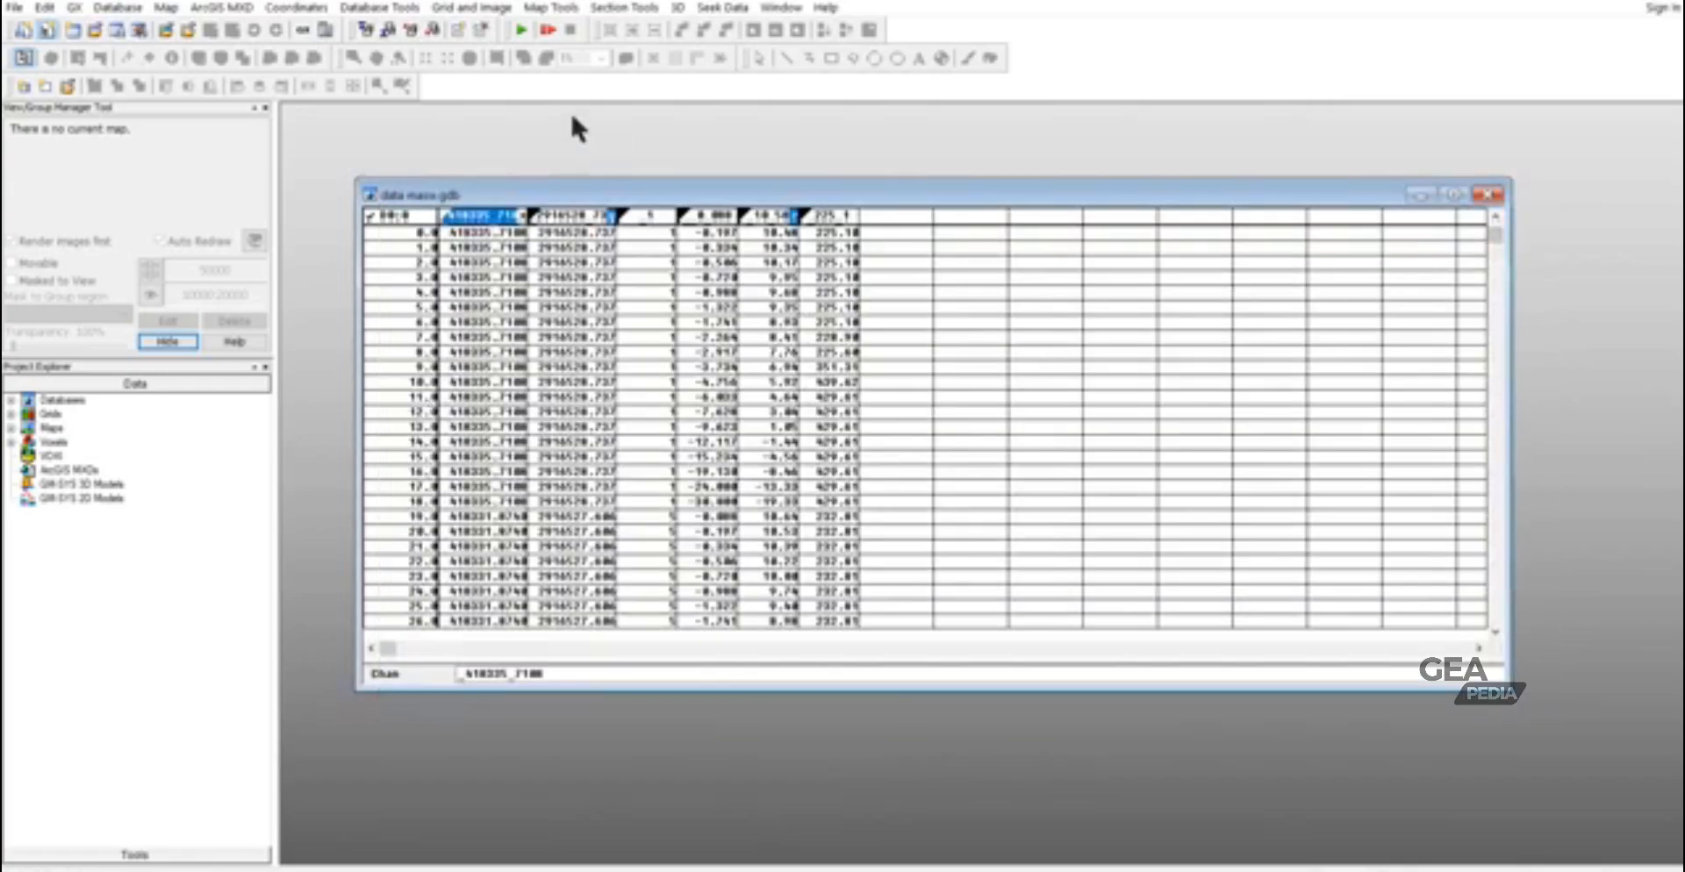
pyautogui.click(678, 7)
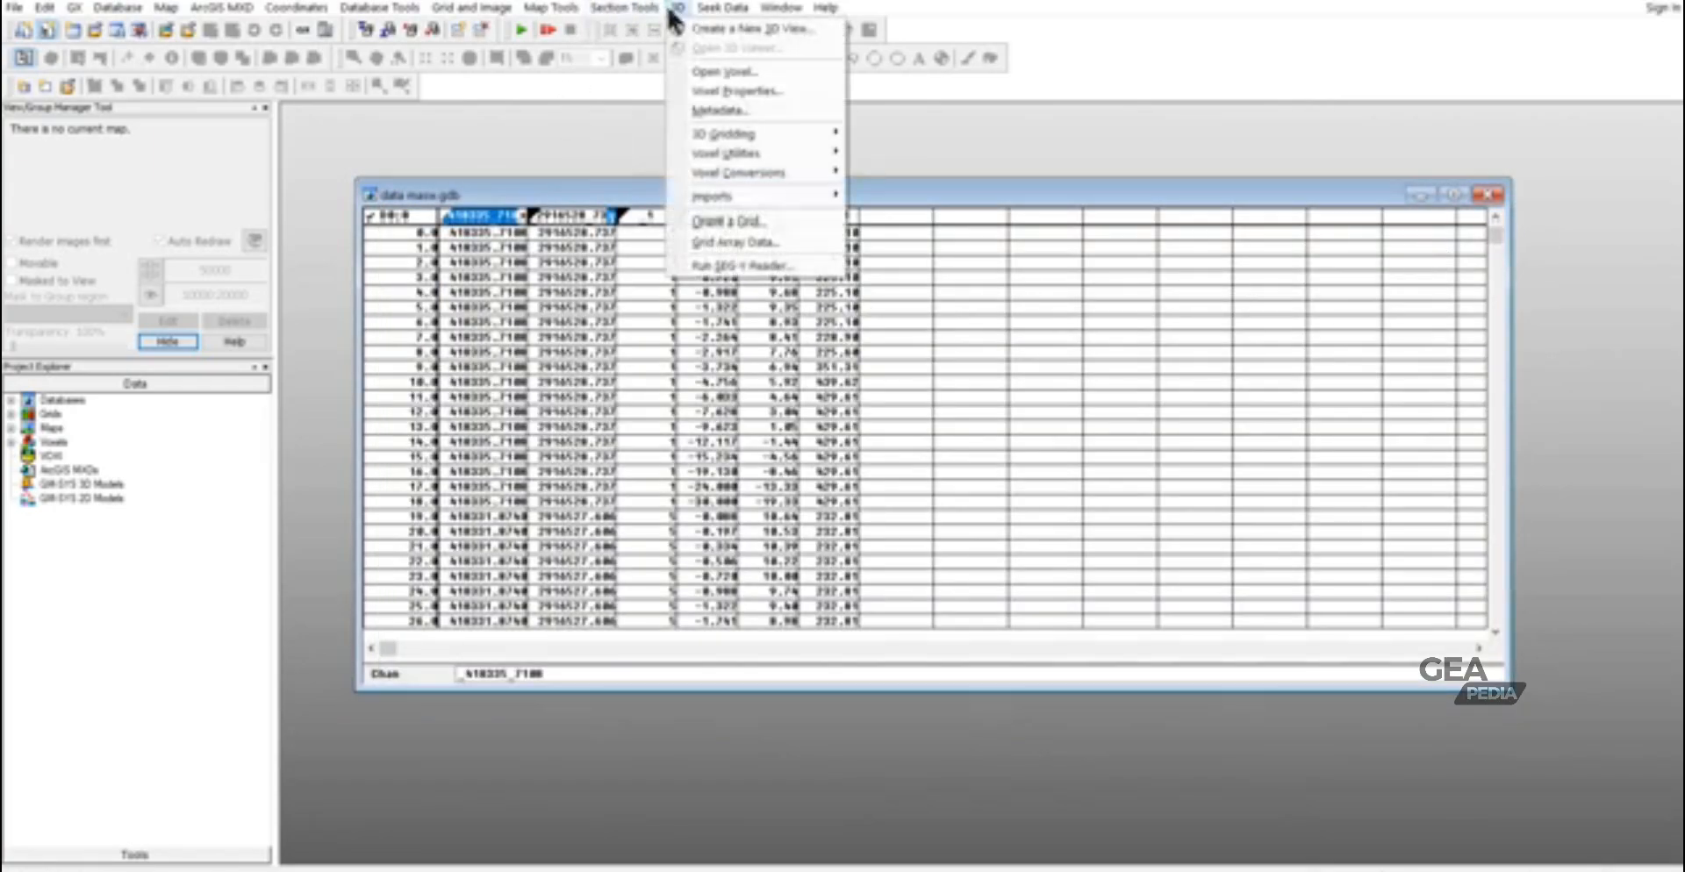
pyautogui.moveTo(733, 136)
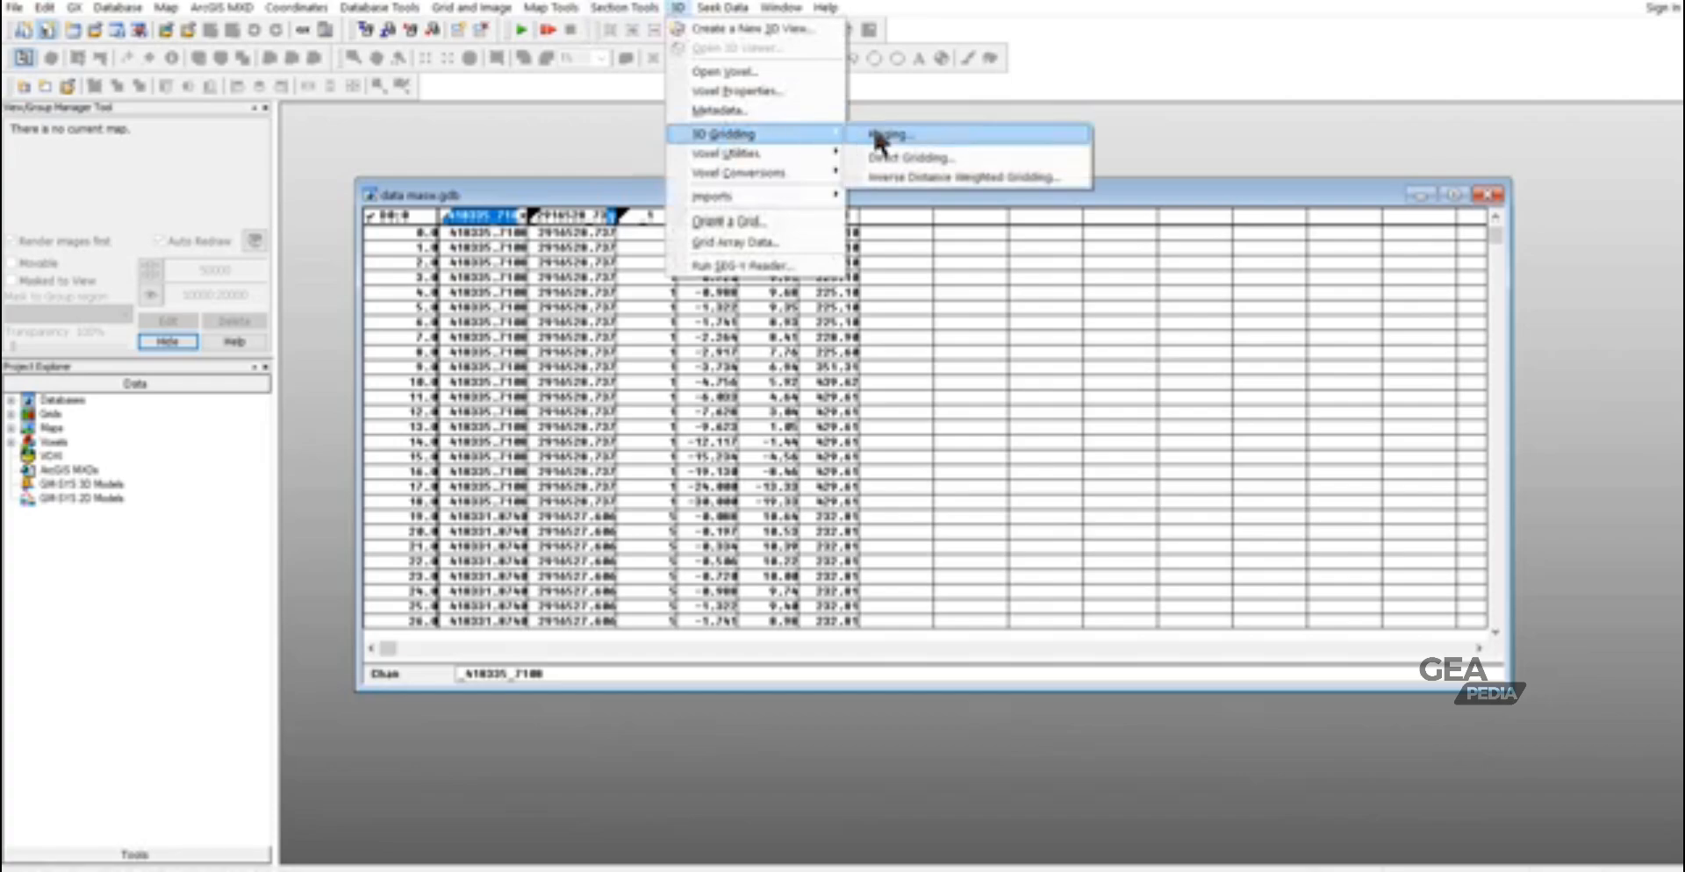
pyautogui.click(912, 133)
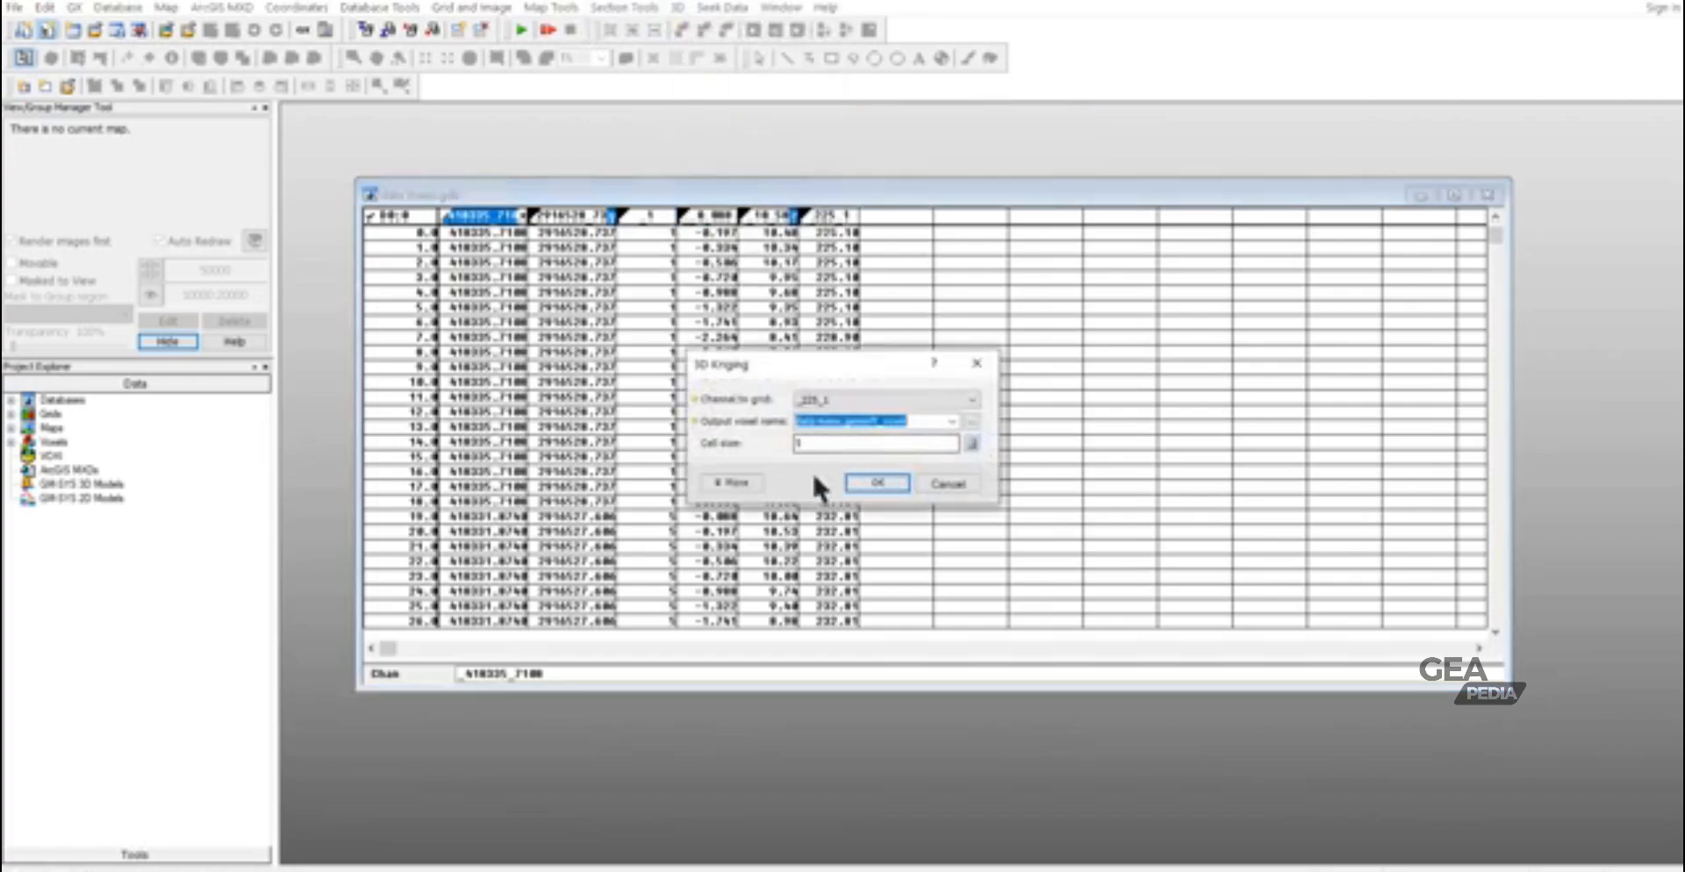
pyautogui.click(744, 478)
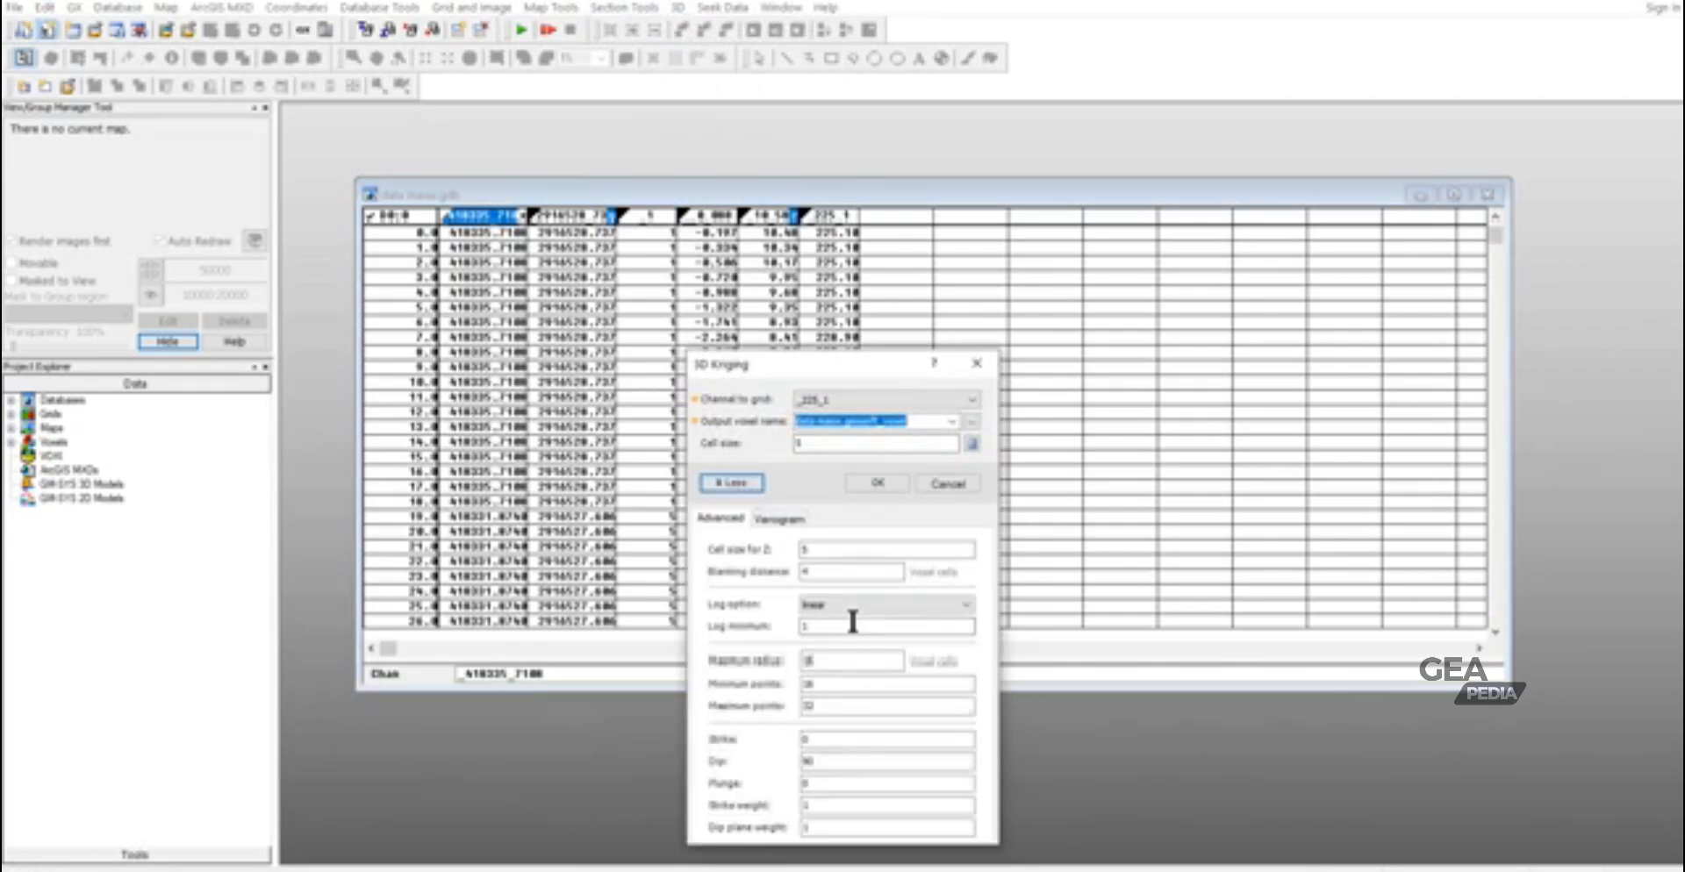
pyautogui.moveTo(823, 572); pyautogui.dragTo(785, 571)
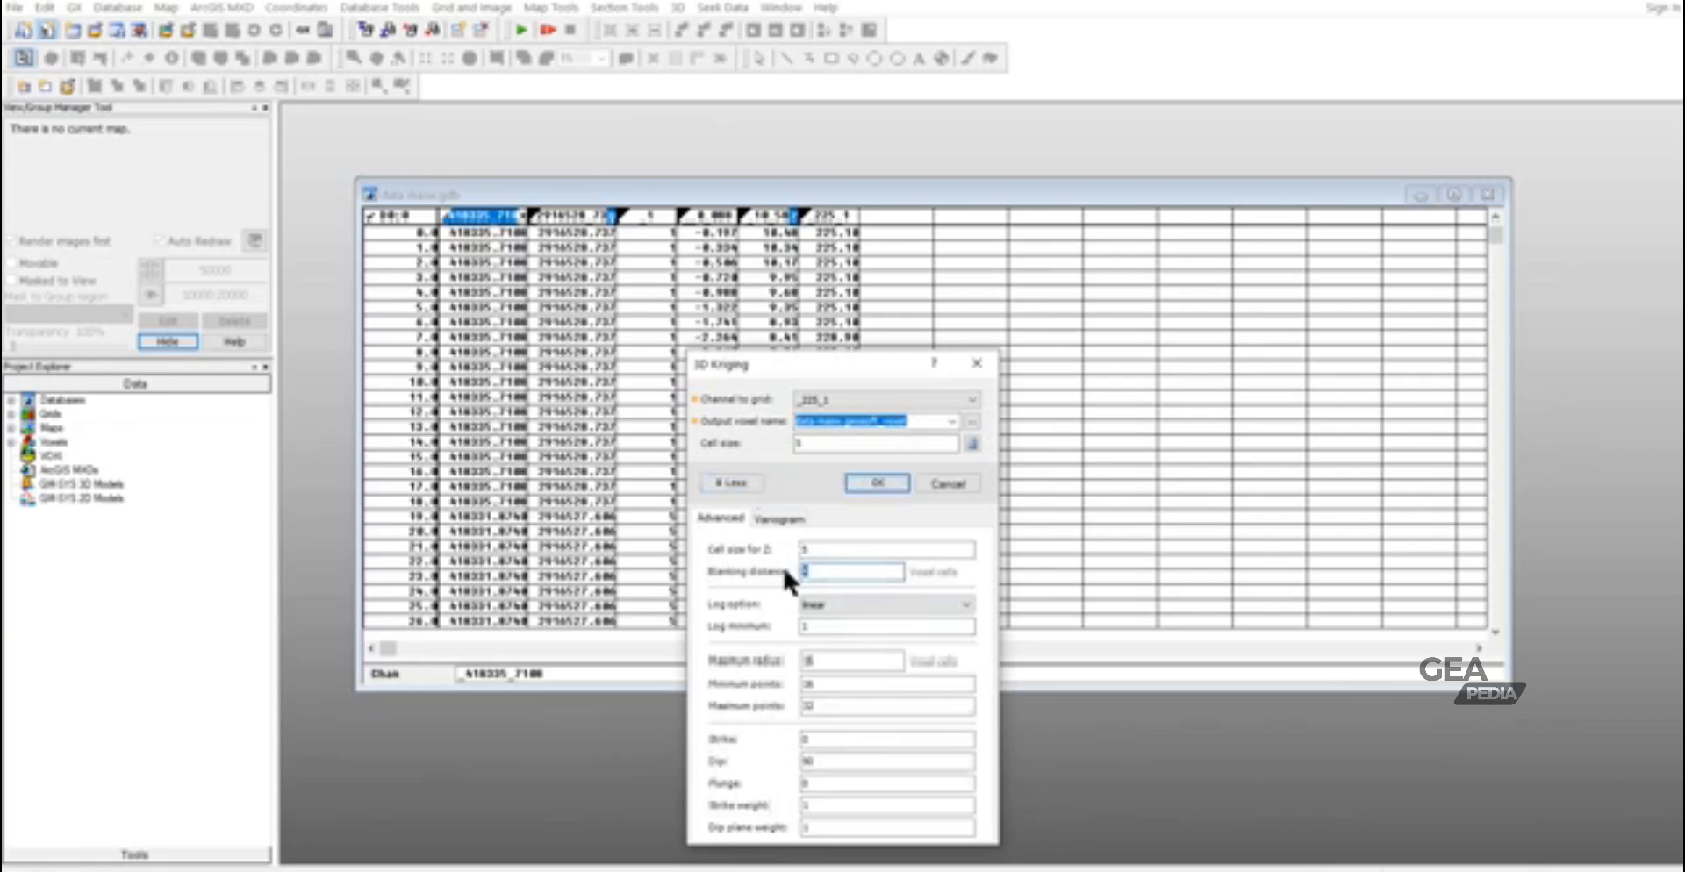
pyautogui.write('1')
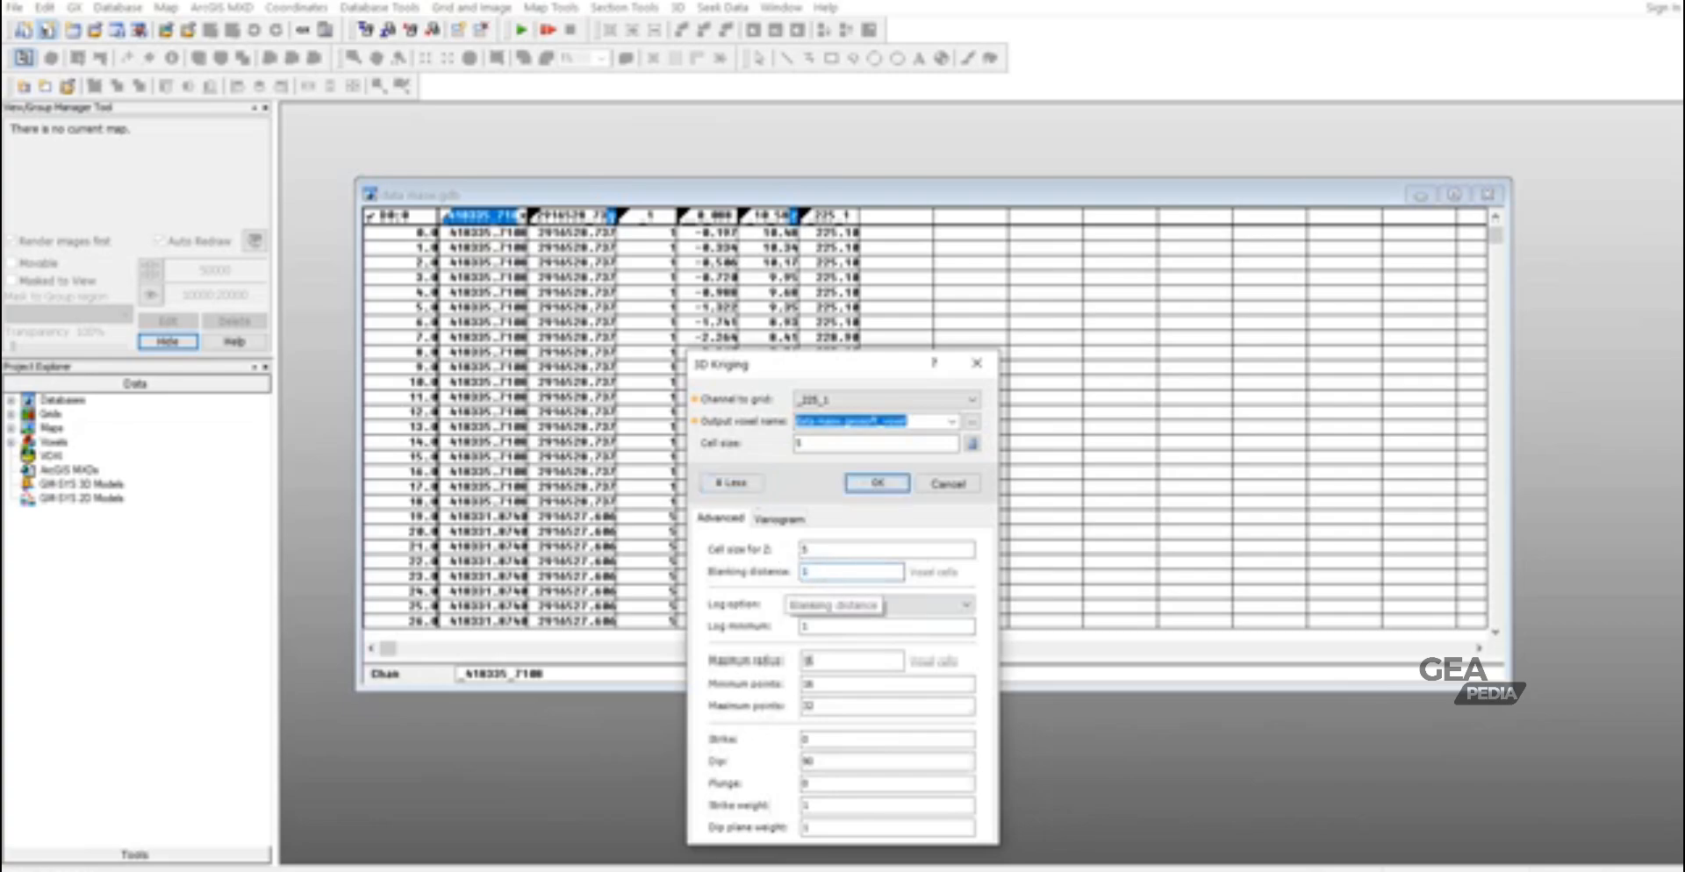
pyautogui.write('0')
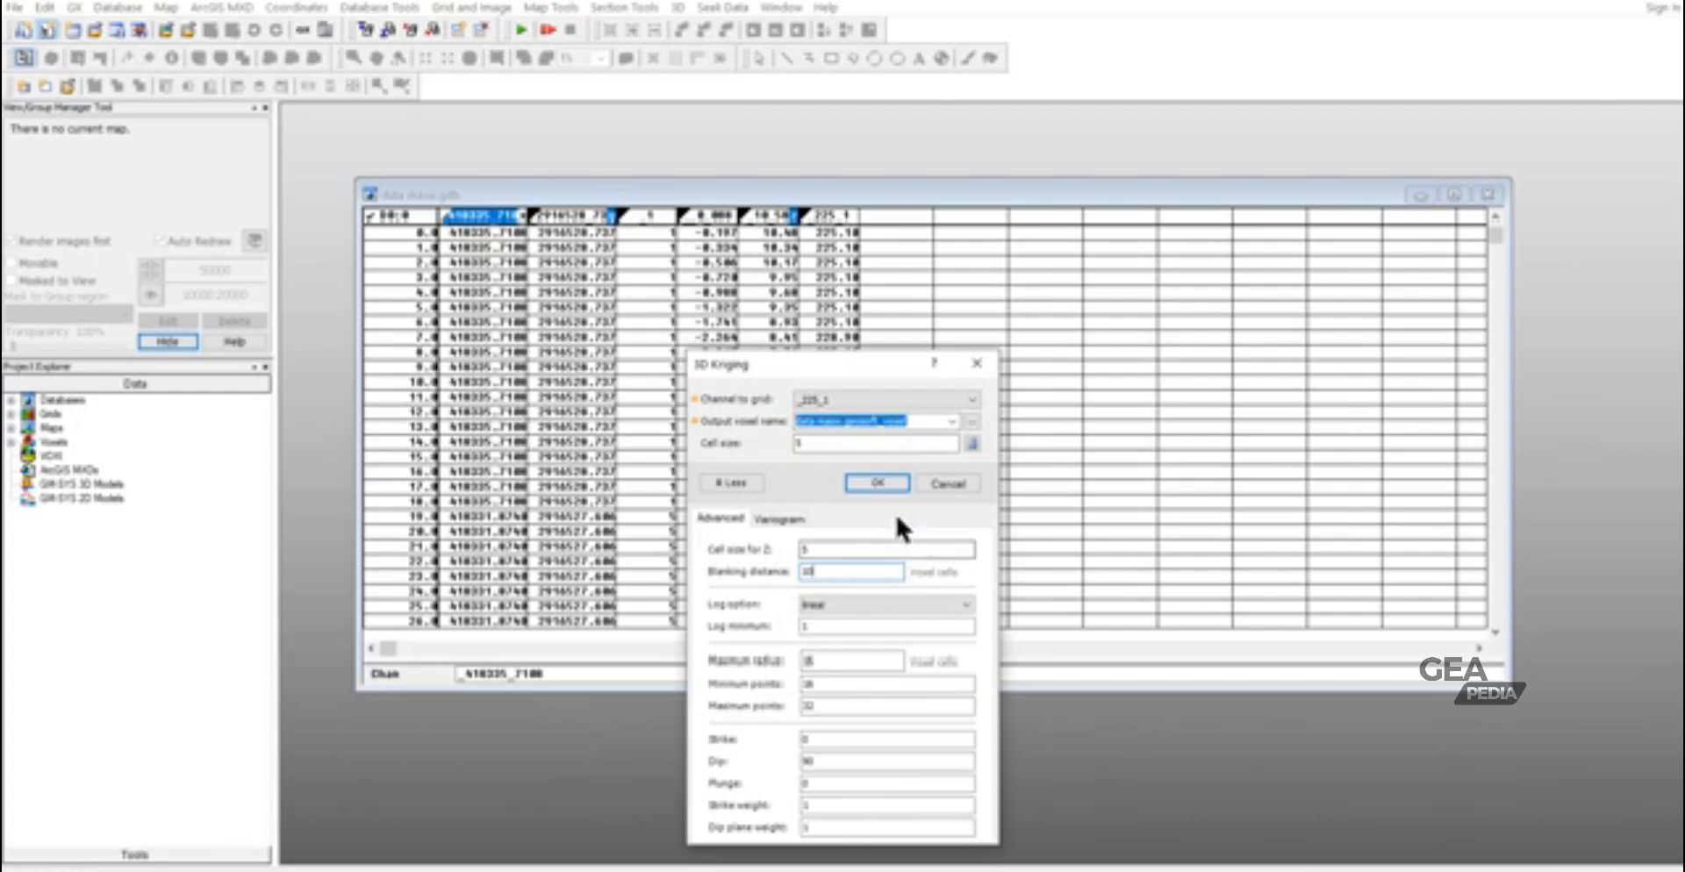
pyautogui.click(881, 479)
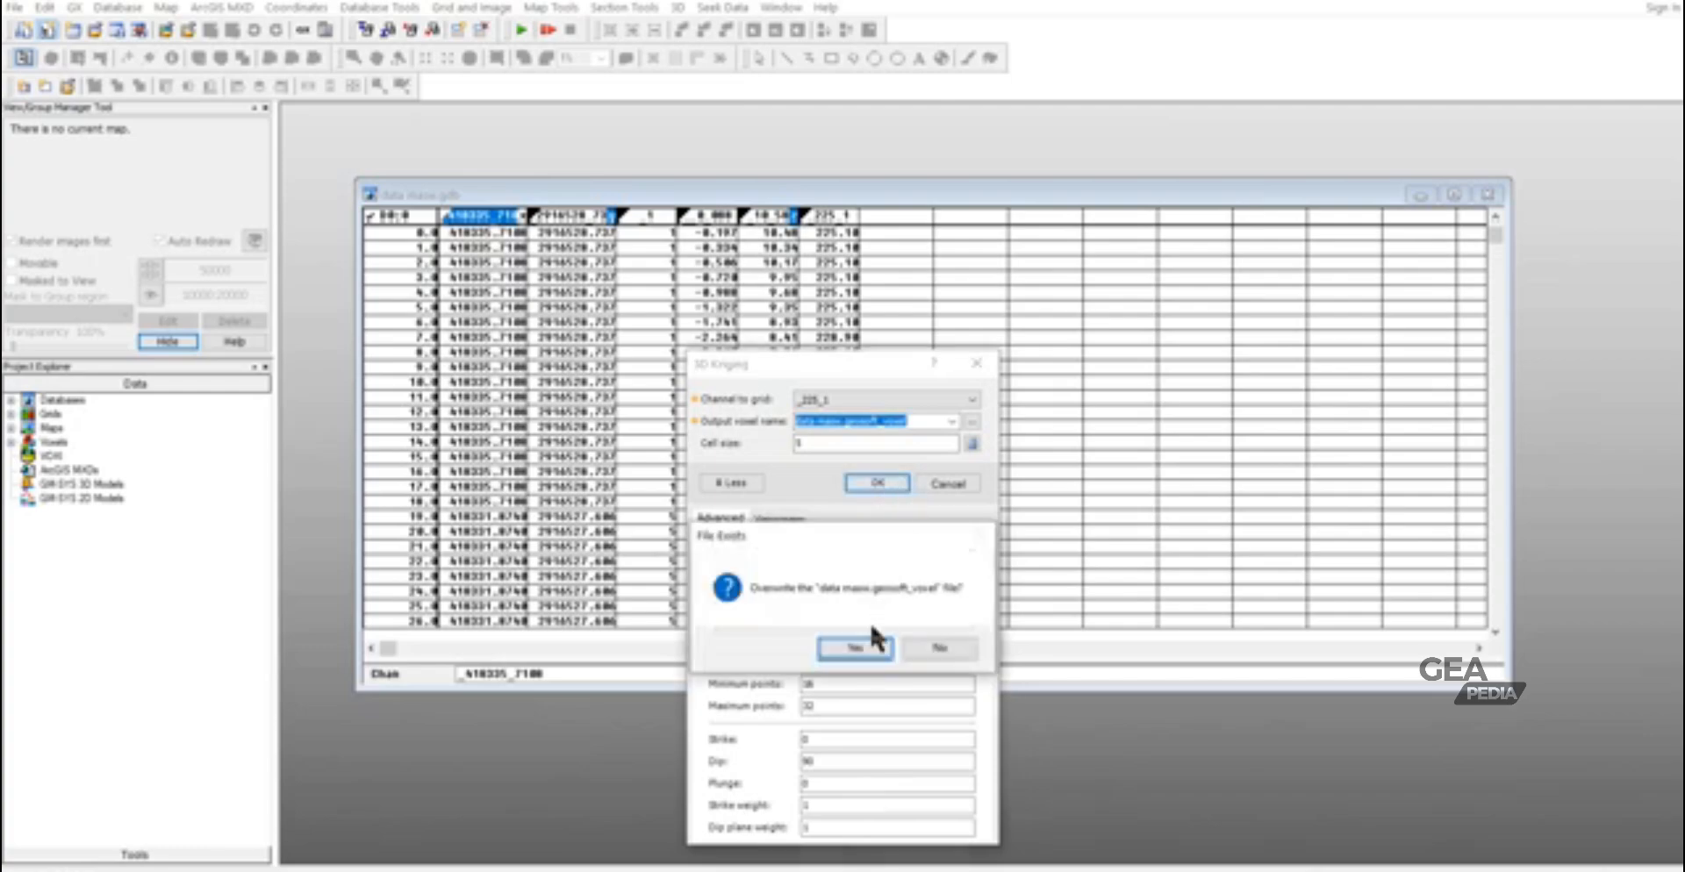
pyautogui.click(854, 648)
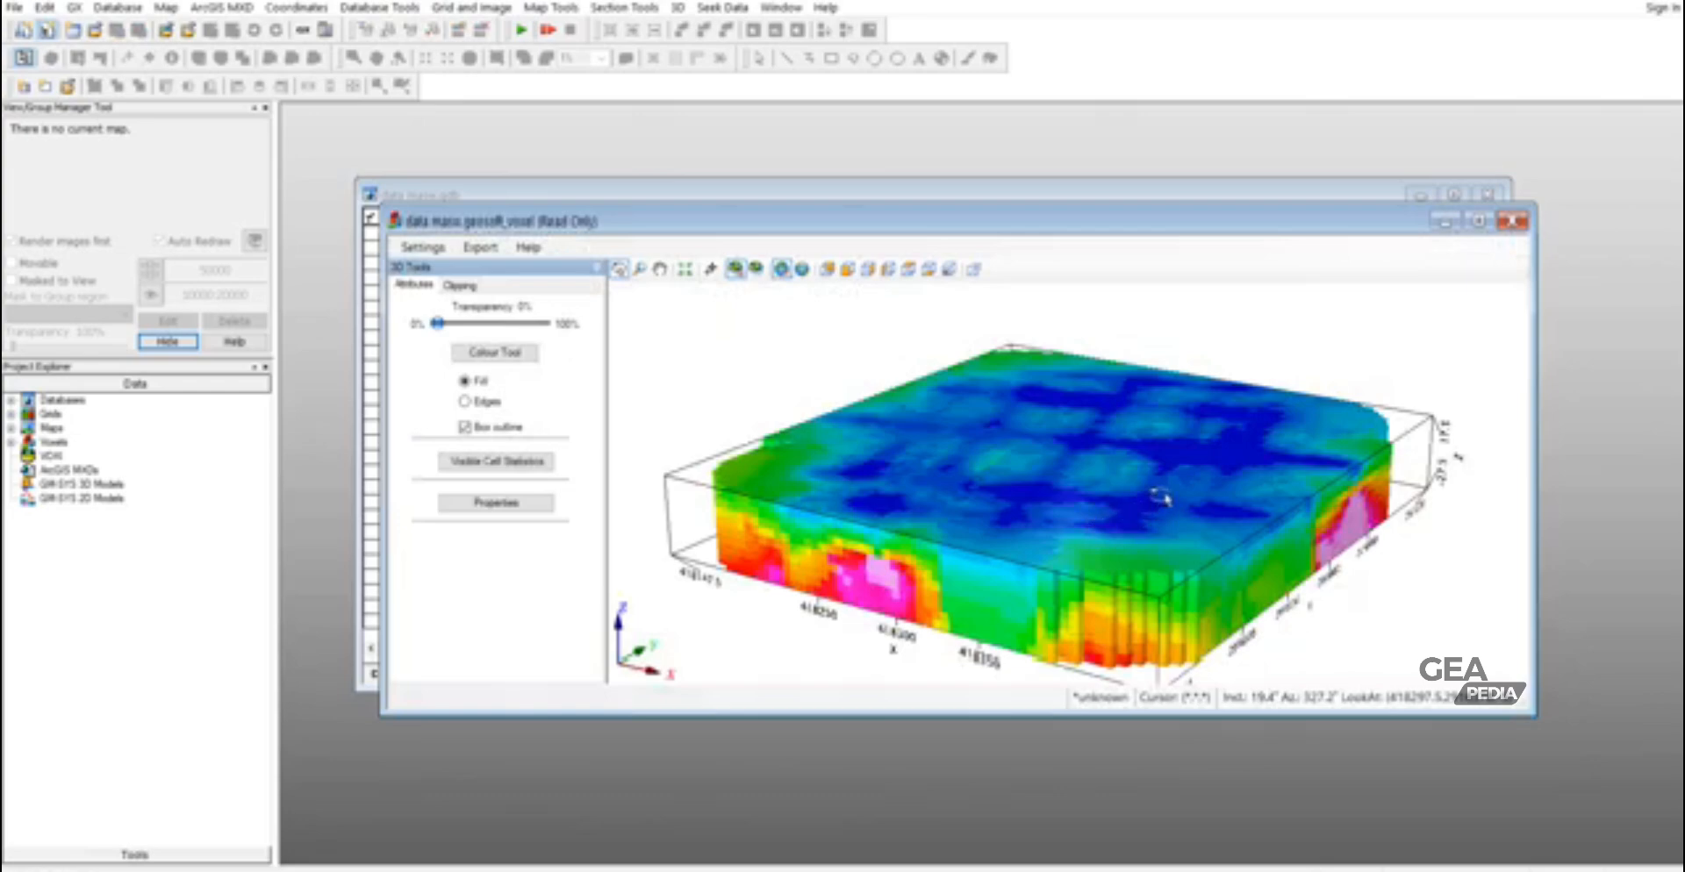
# - Maximize the voxel view and display the voxel in a new map, data masw.map, using the landscape letter template
pyautogui.moveTo(1159, 496); pyautogui.dragTo(1073, 518)
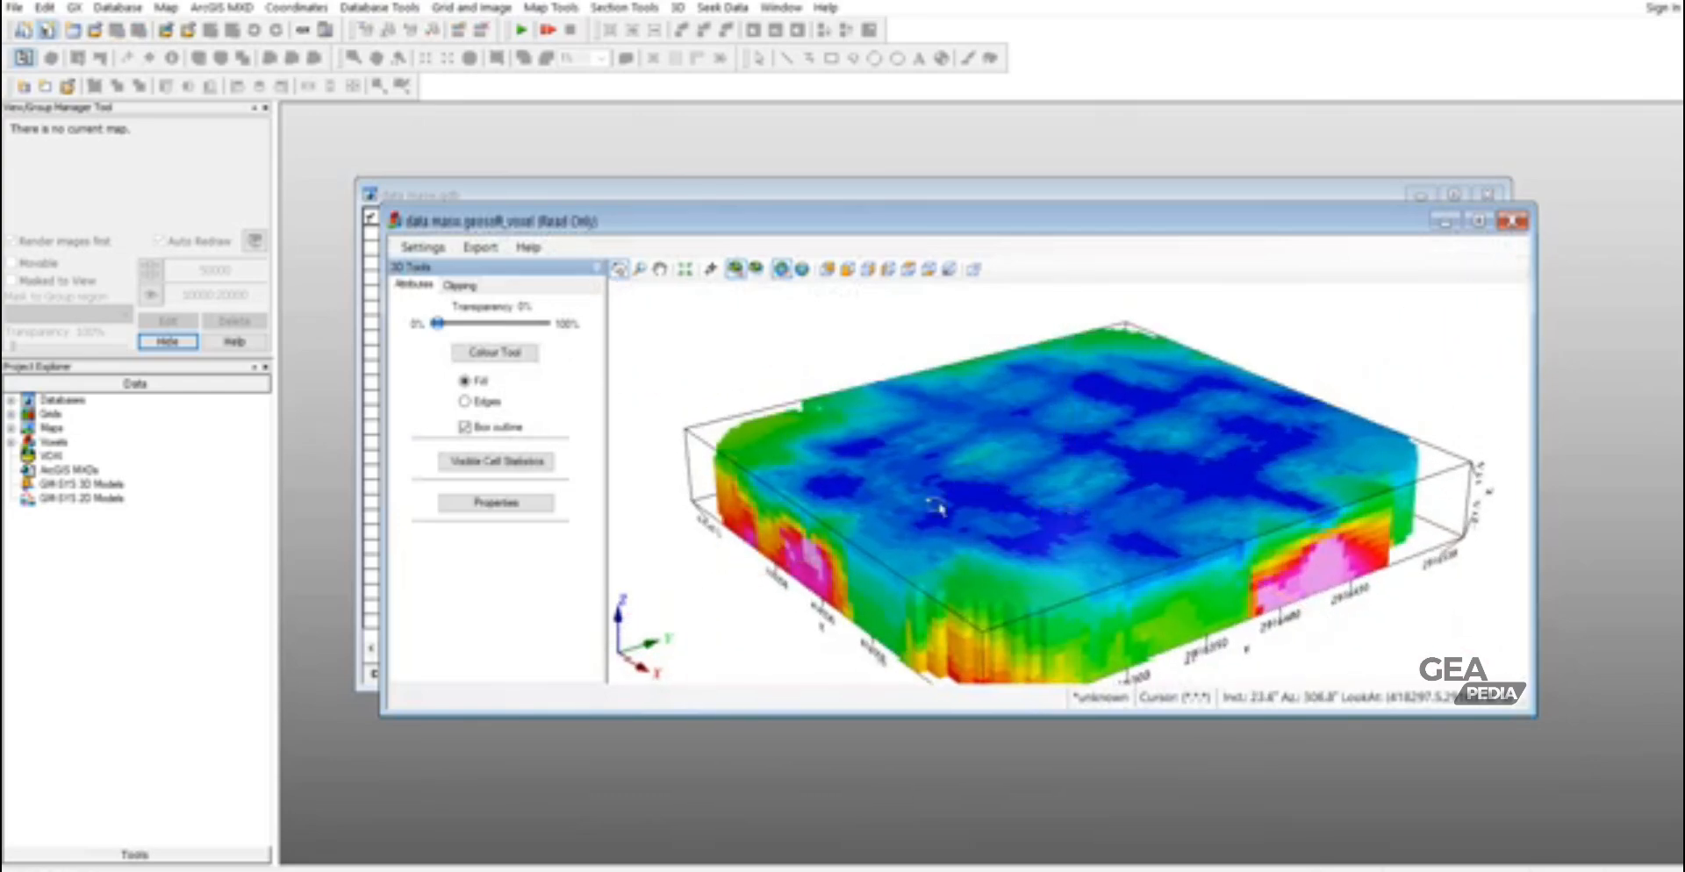
pyautogui.doubleClick(1106, 218)
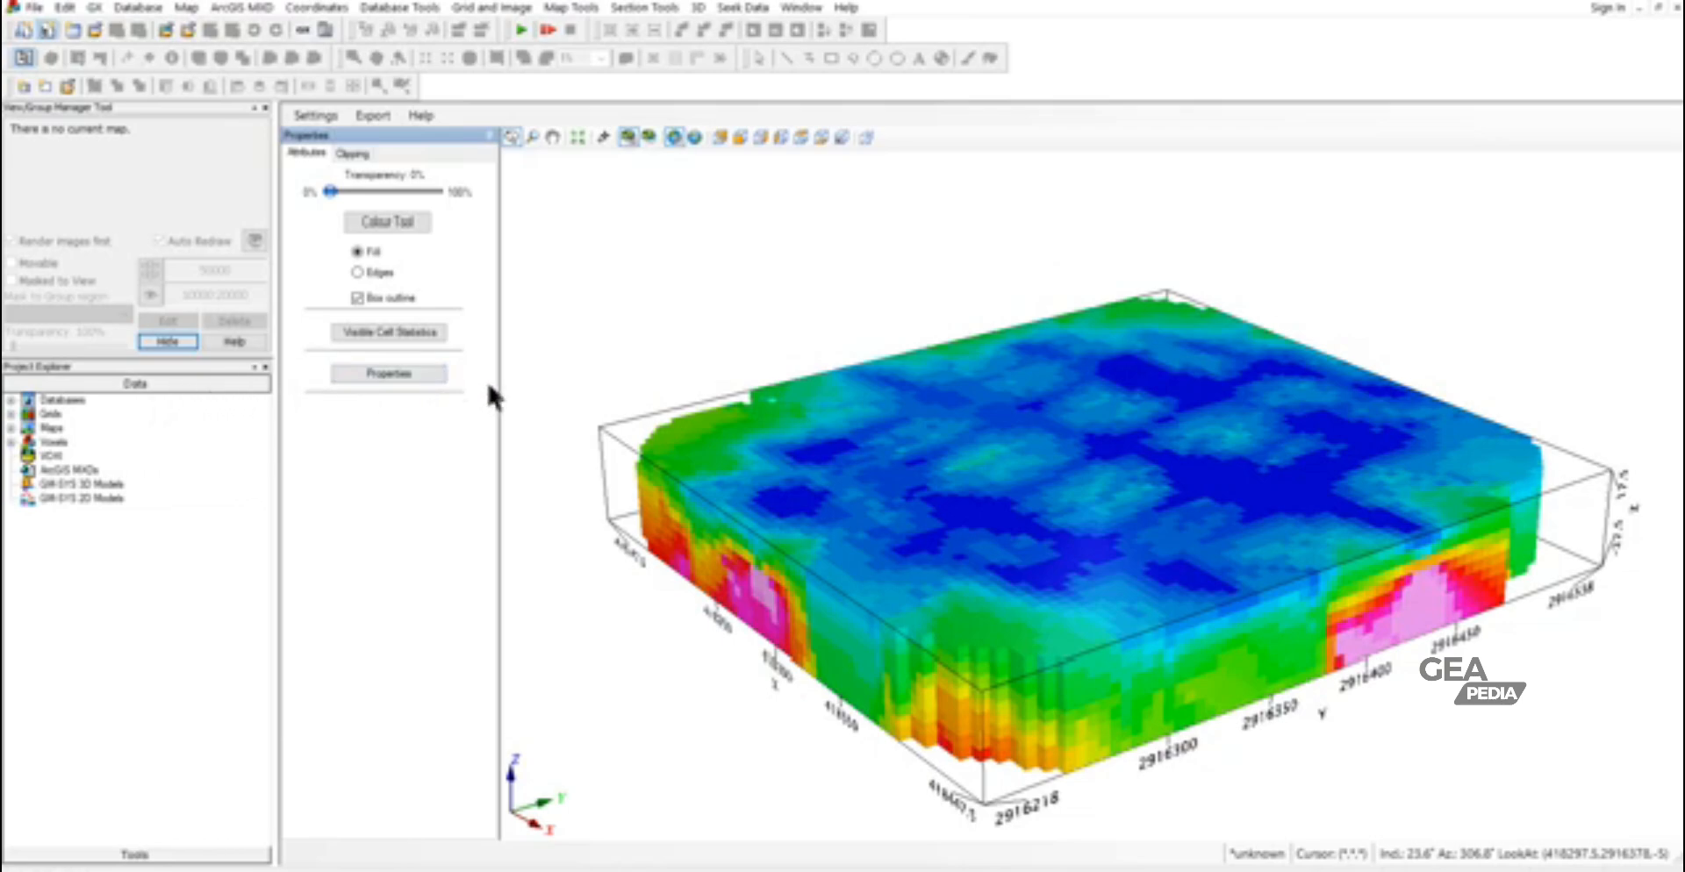
pyautogui.click(316, 116)
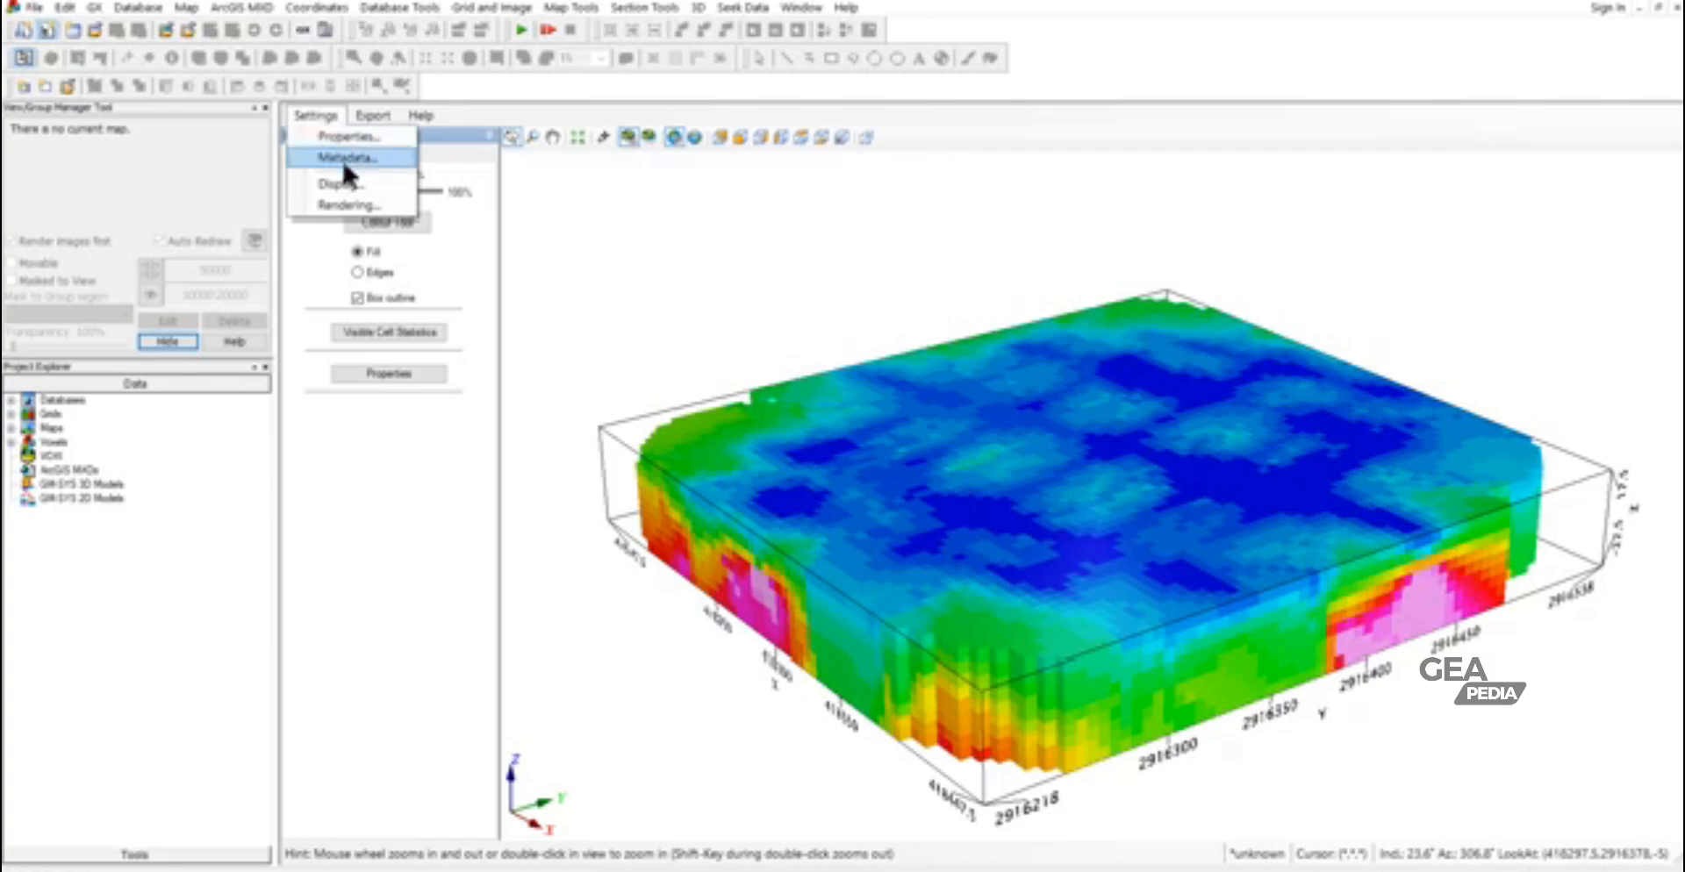
pyautogui.moveTo(381, 113)
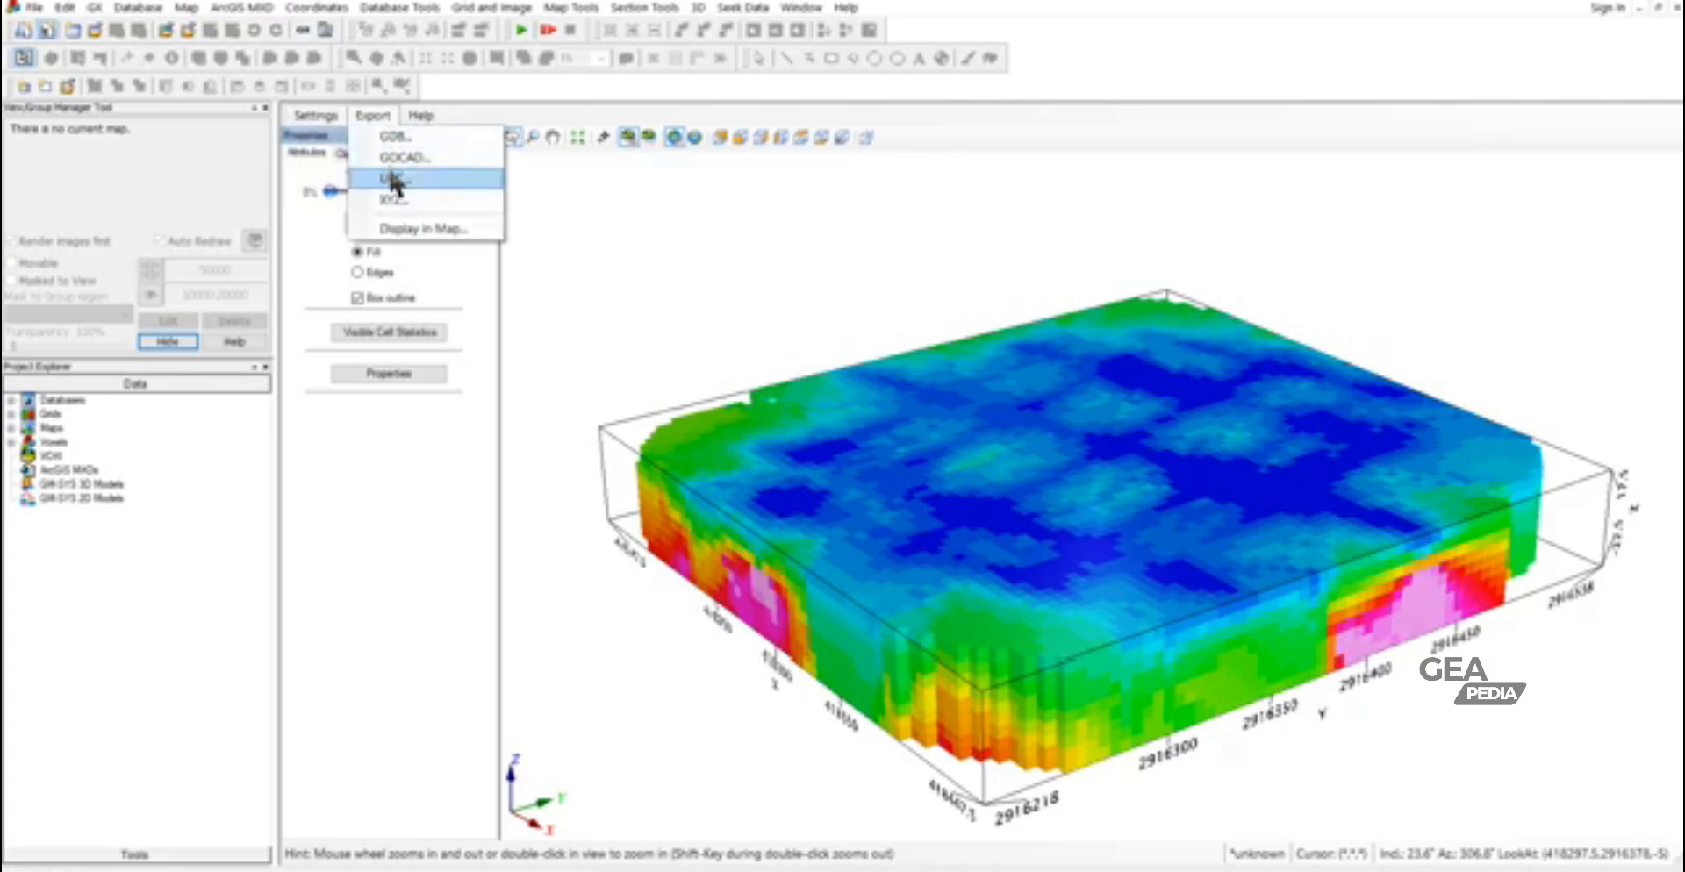
pyautogui.click(415, 230)
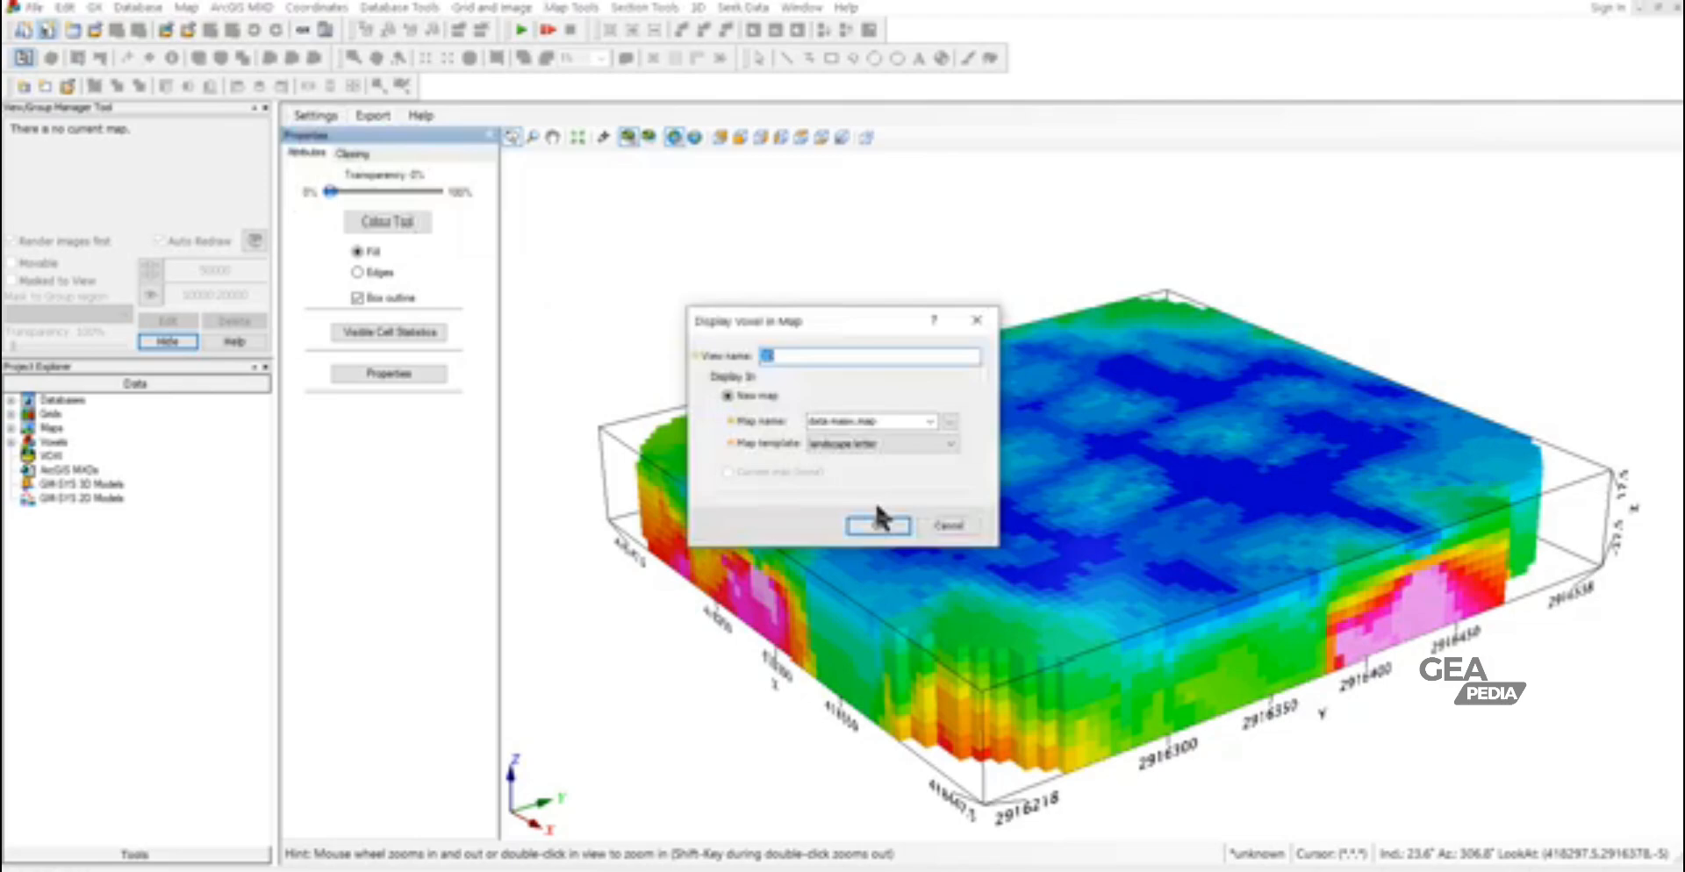
pyautogui.click(878, 527)
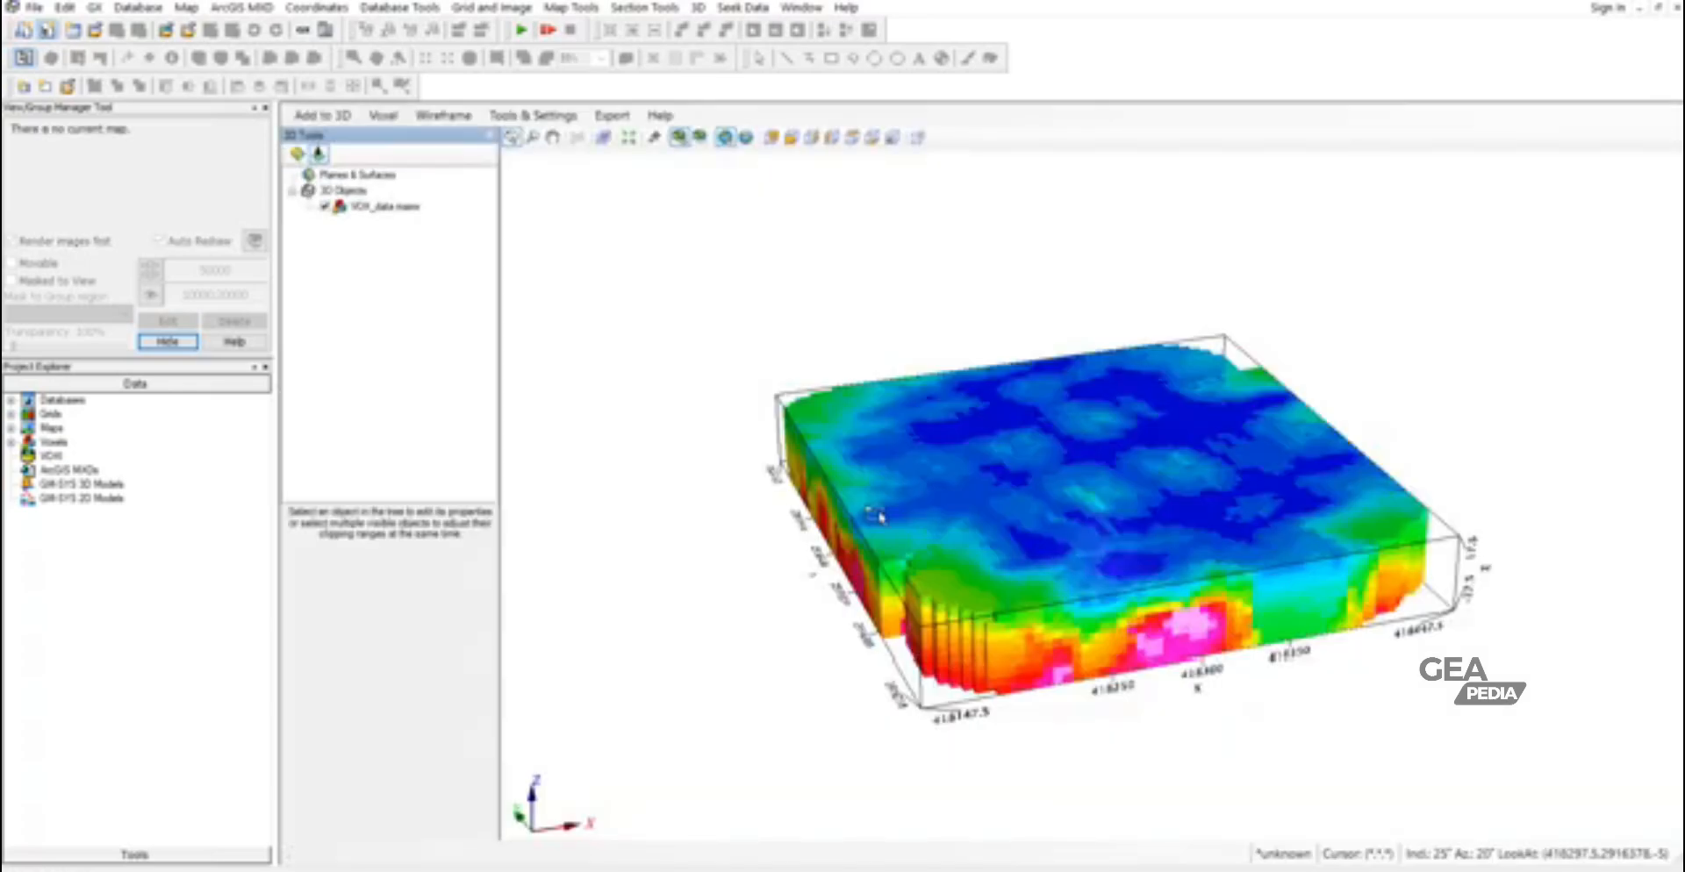
pyautogui.moveTo(1088, 530); pyautogui.dragTo(927, 511)
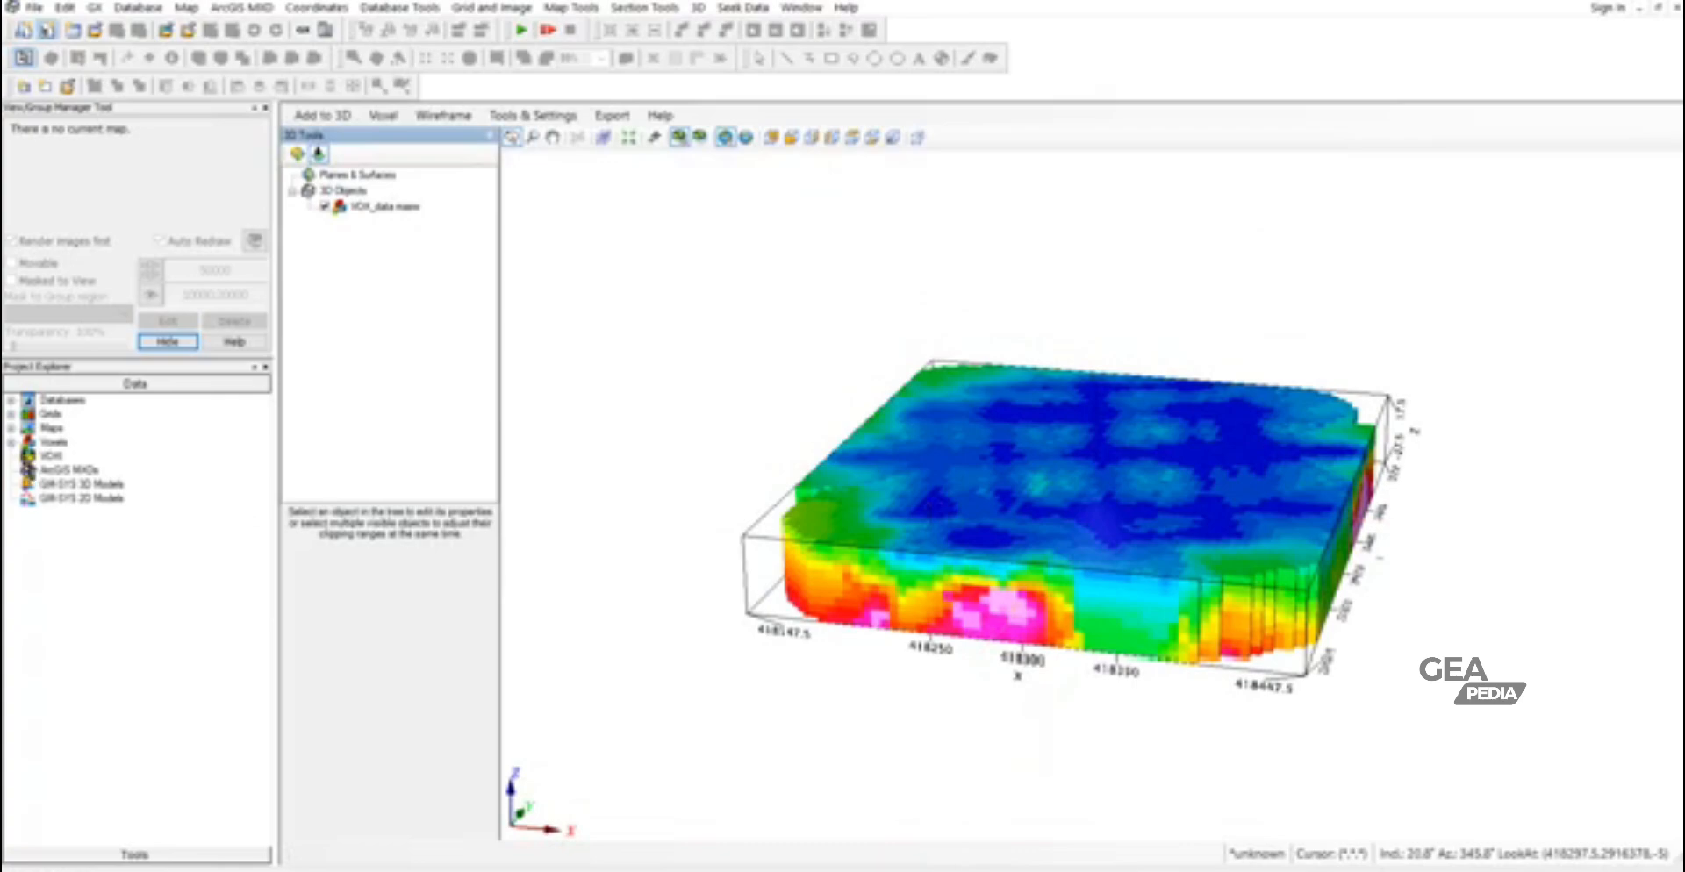
# - Open the ele.grd grid from the project's grids and fit the full map in view
pyautogui.click(10, 414)
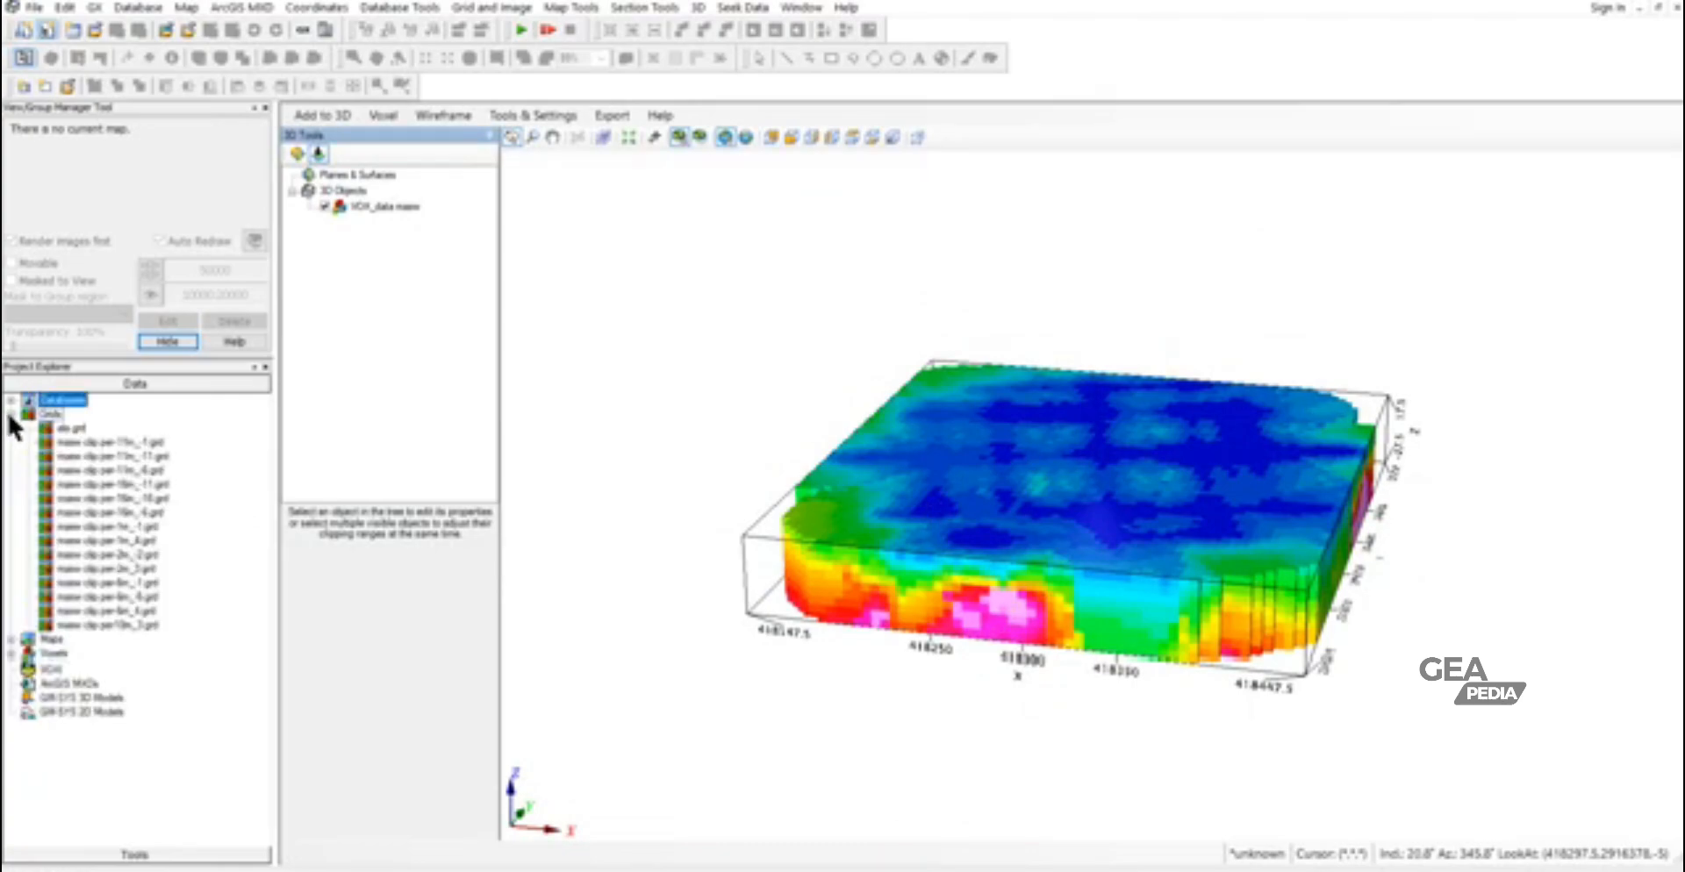
pyautogui.doubleClick(74, 429)
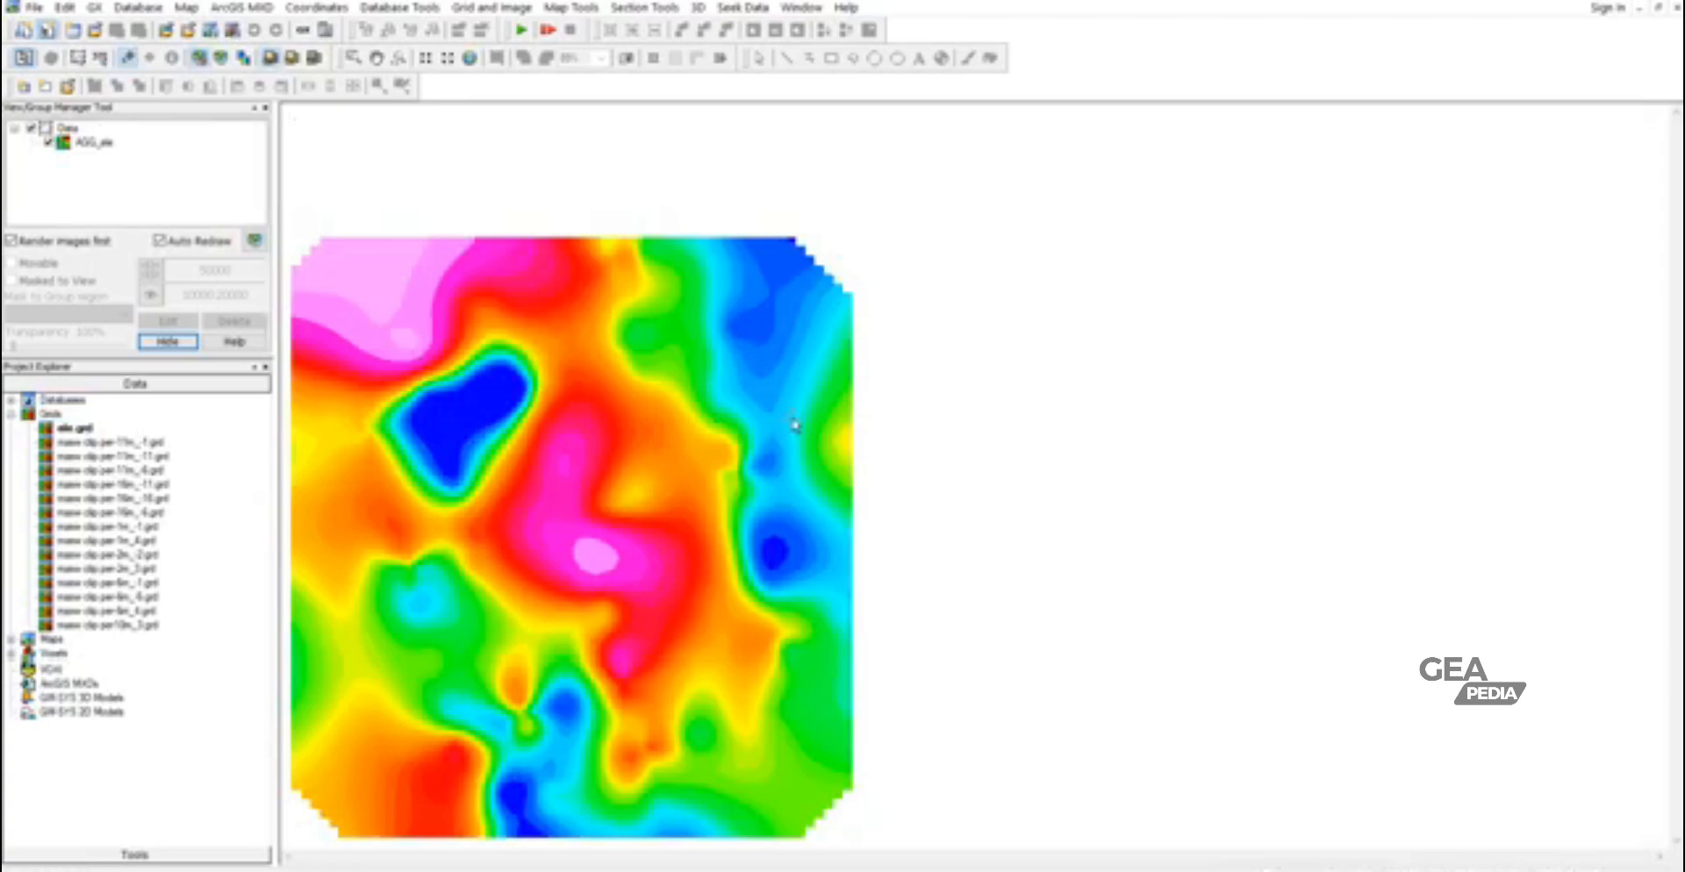
pyautogui.rightClick(623, 311)
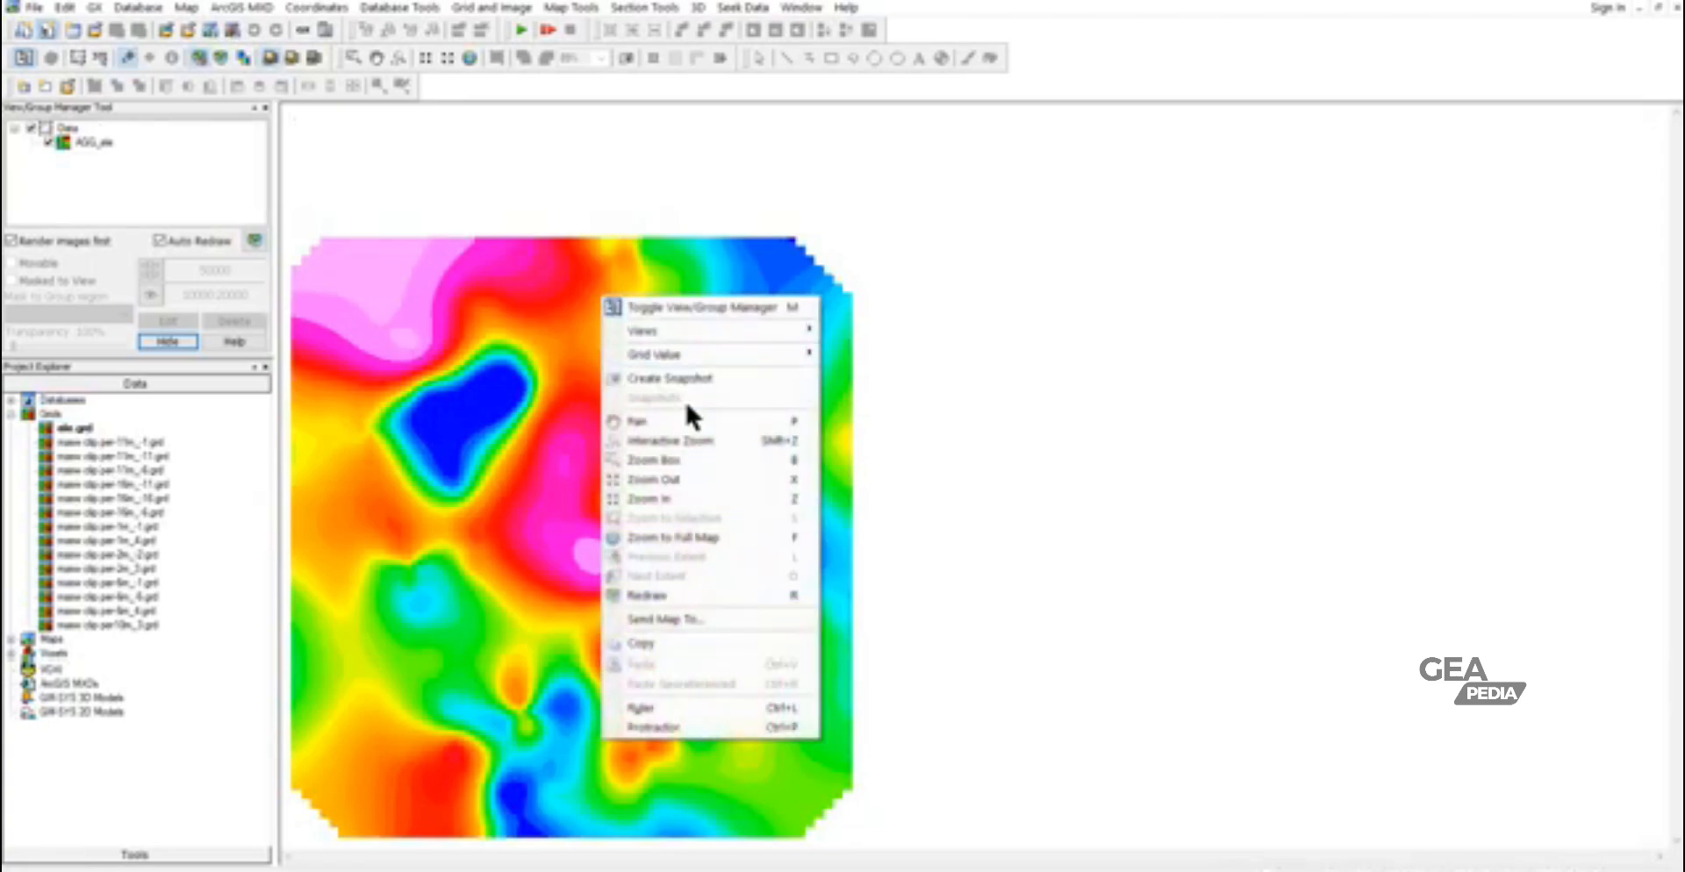
pyautogui.click(683, 539)
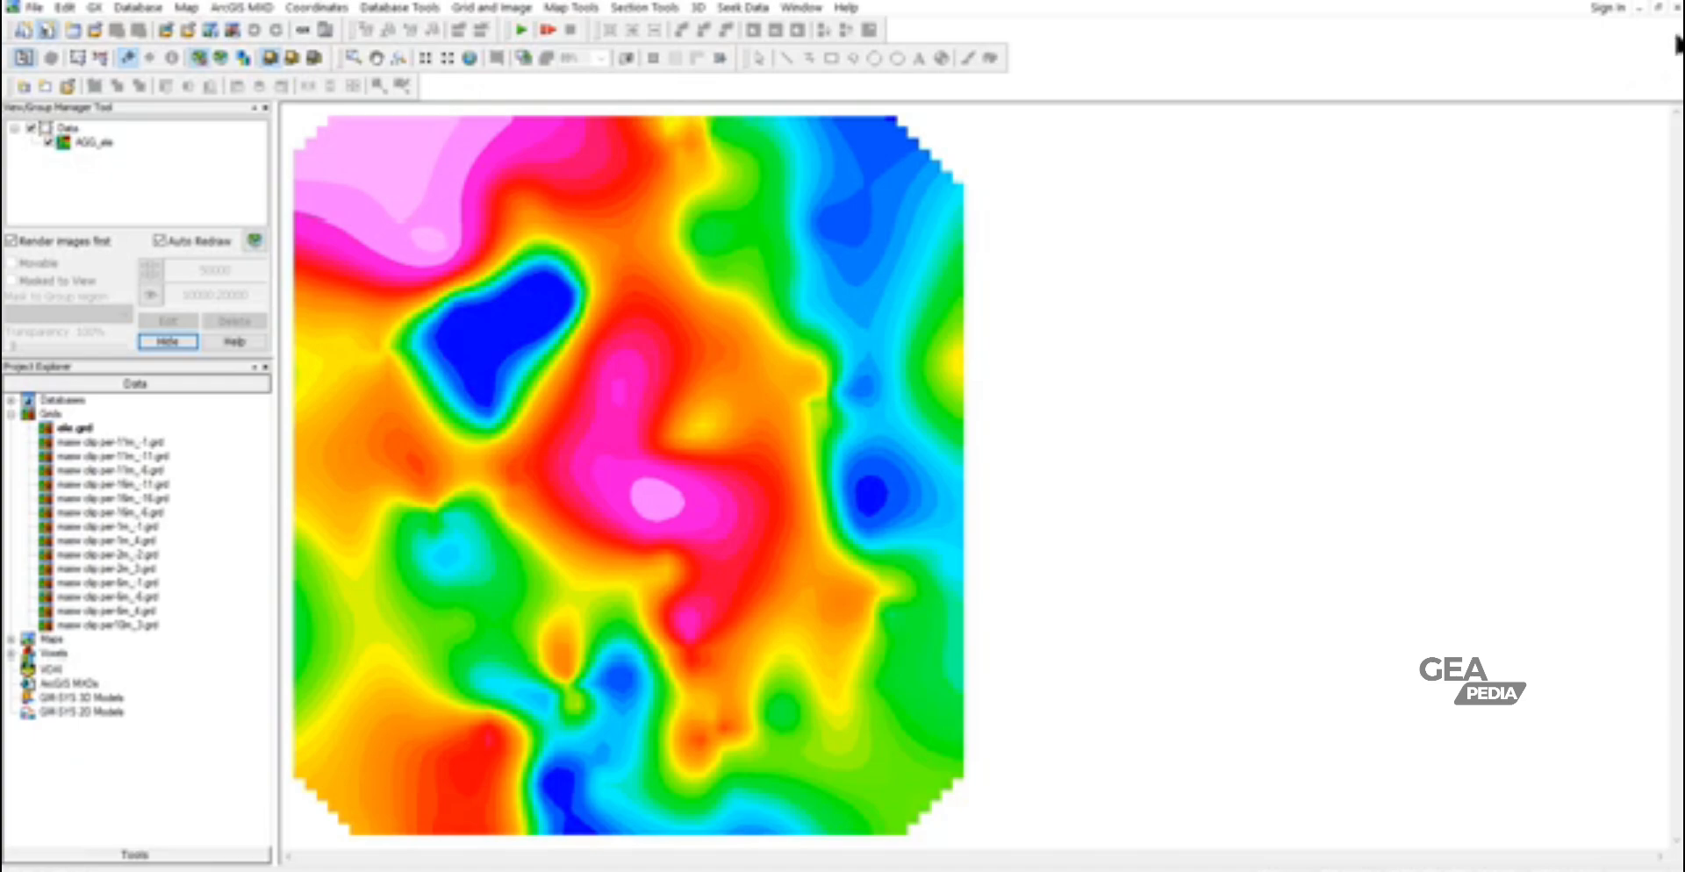
# - Restore the grid window to normal size and bring the 3D Viewer of data masw.map to the front
pyautogui.click(1658, 8)
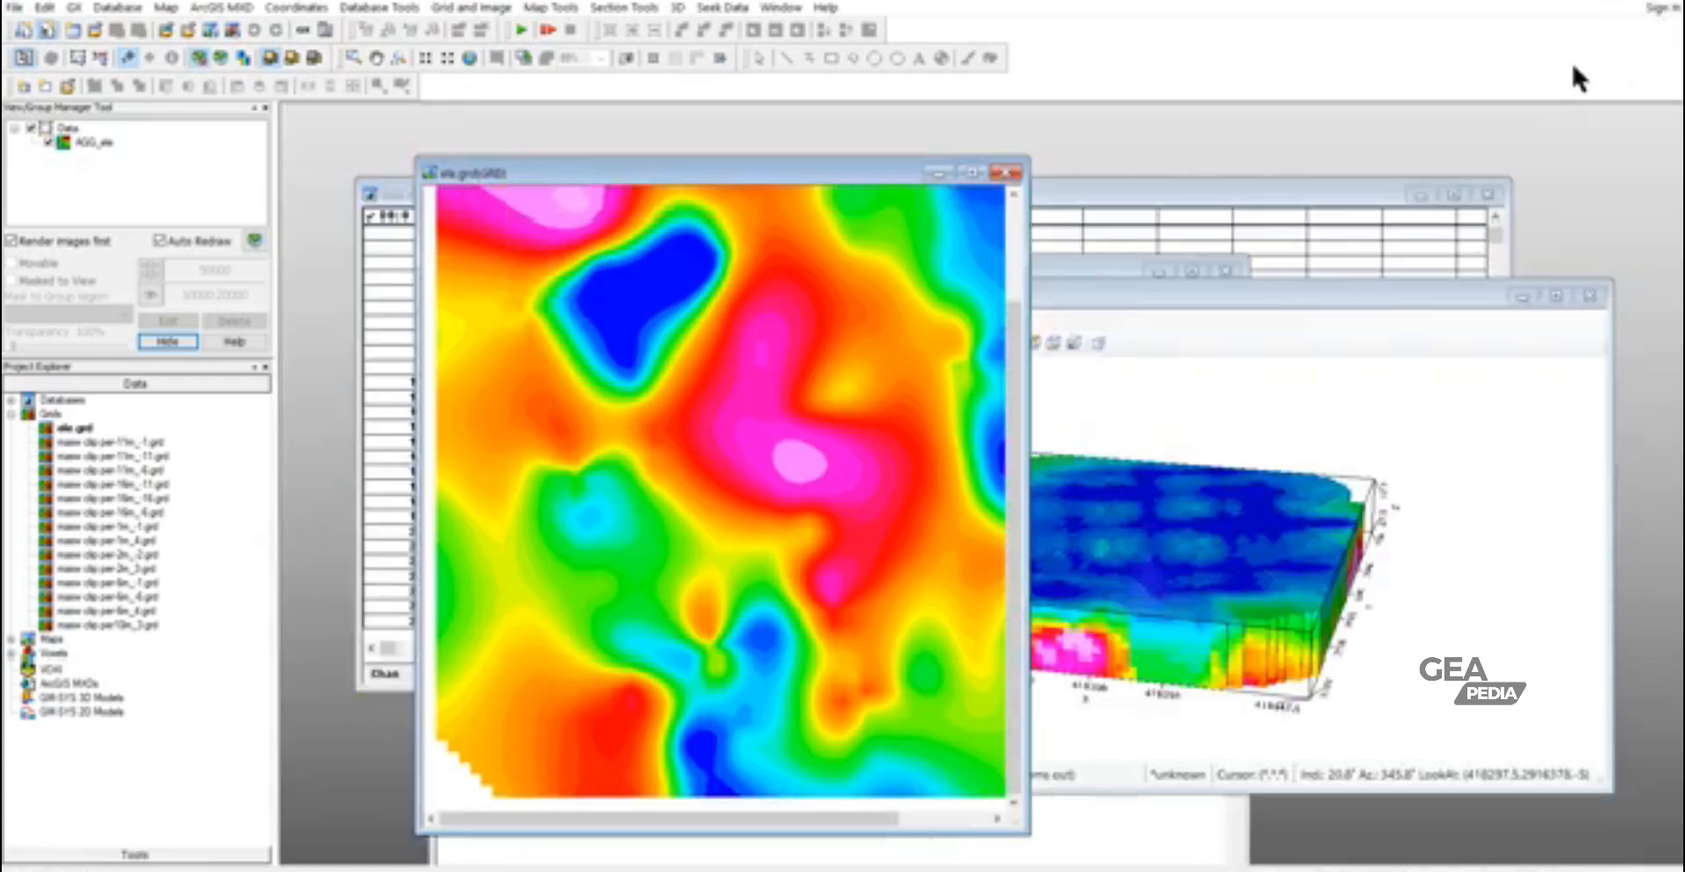
pyautogui.click(1225, 353)
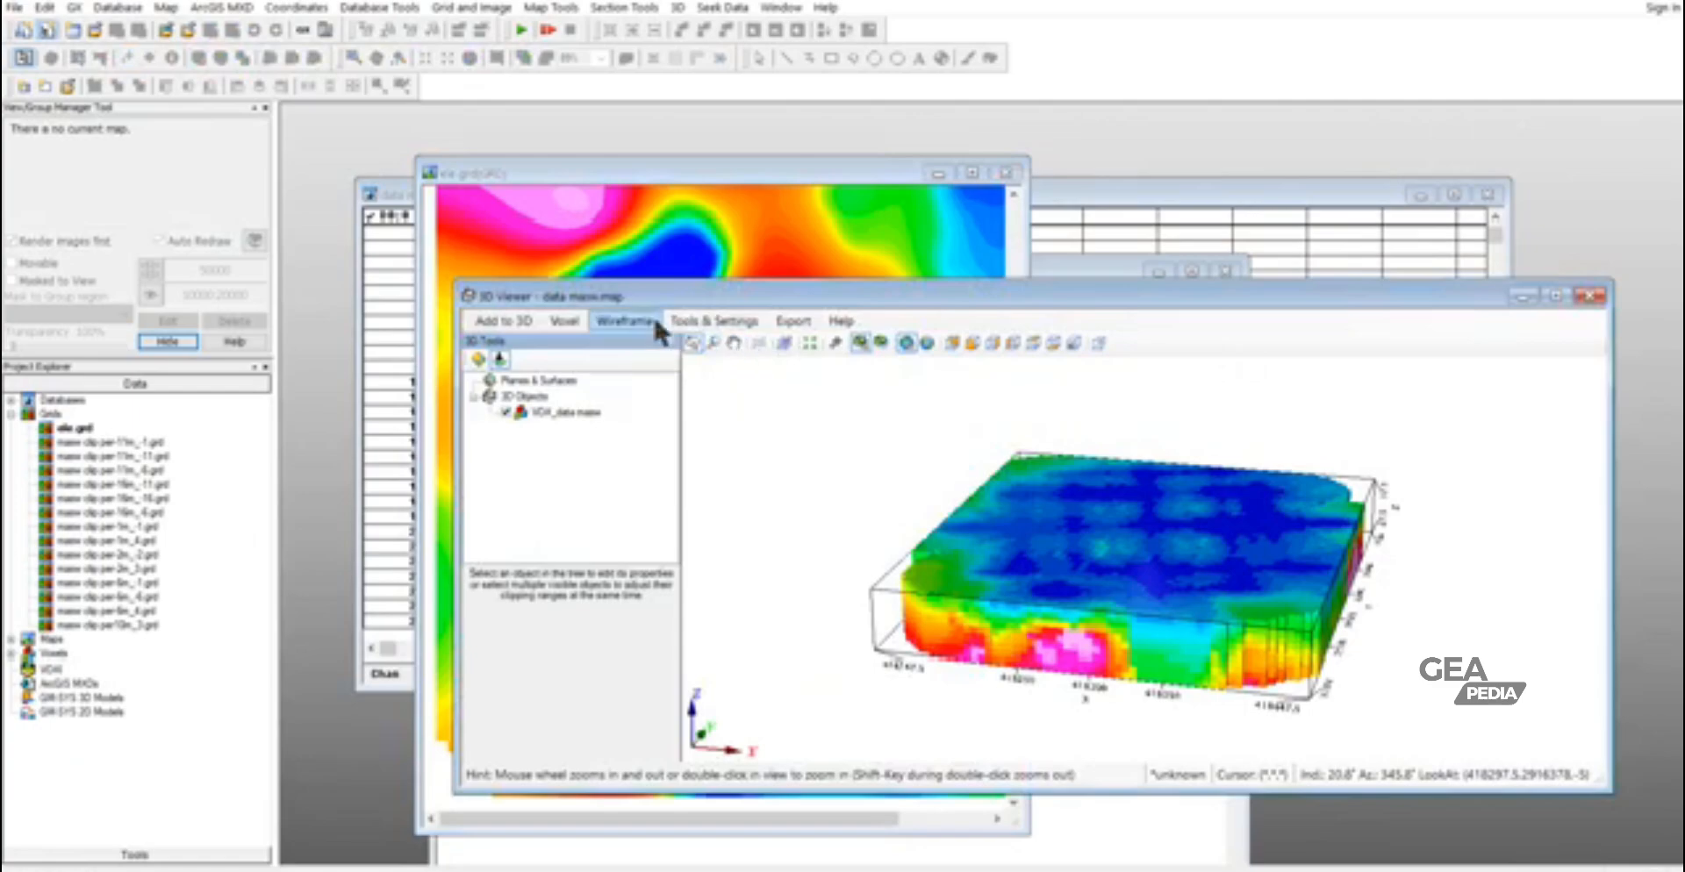
pyautogui.click(503, 321)
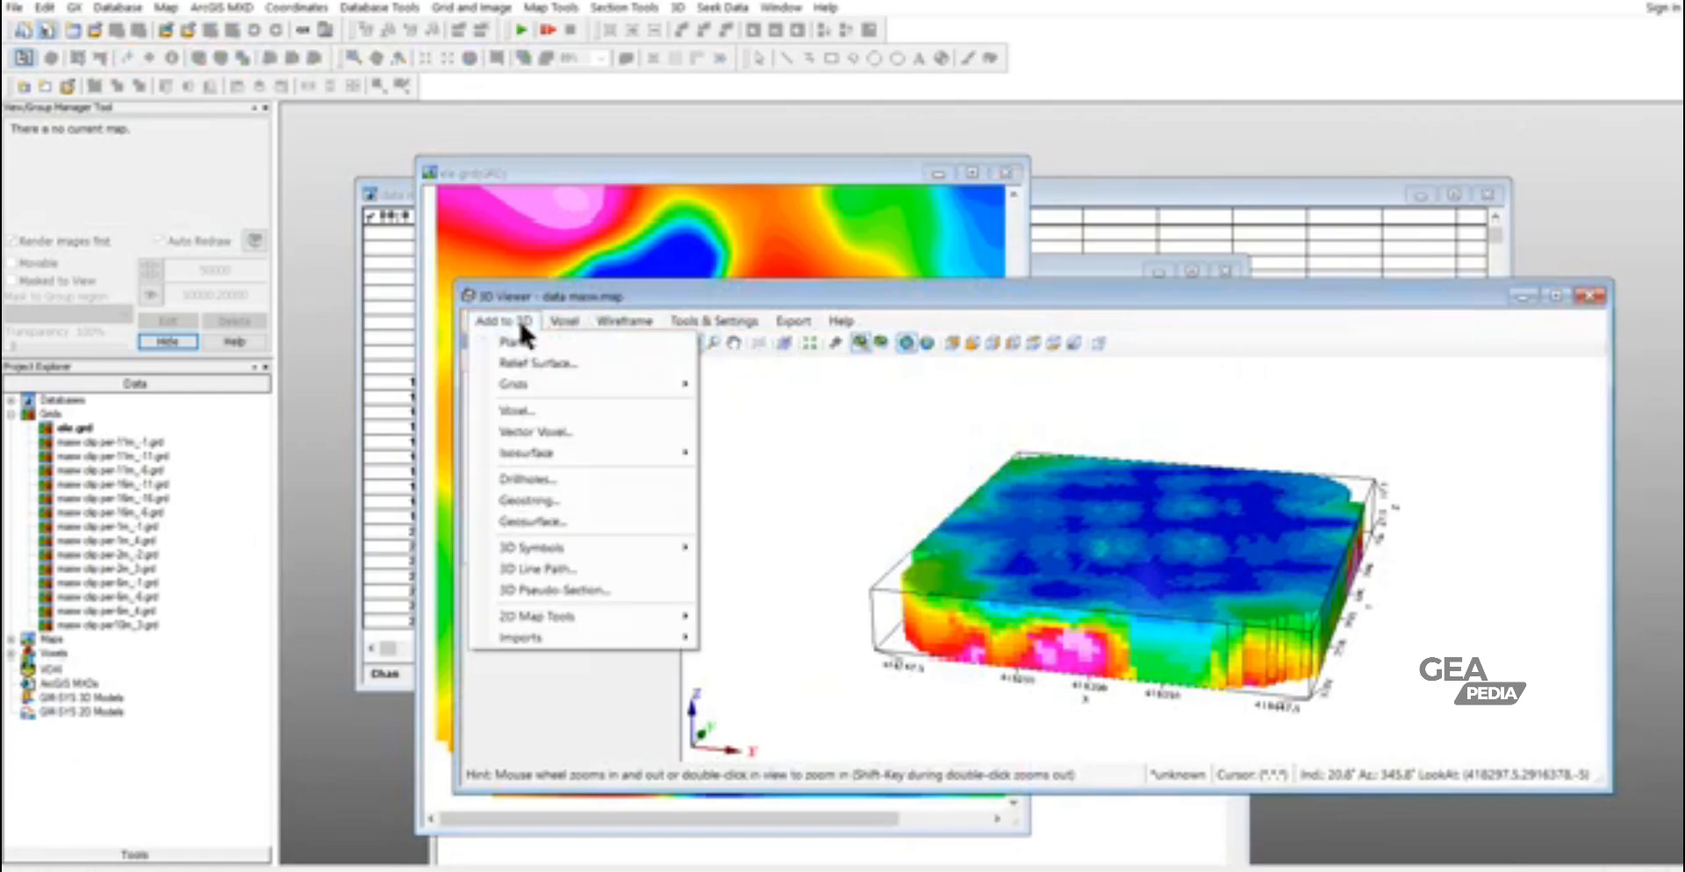
pyautogui.moveTo(524, 387)
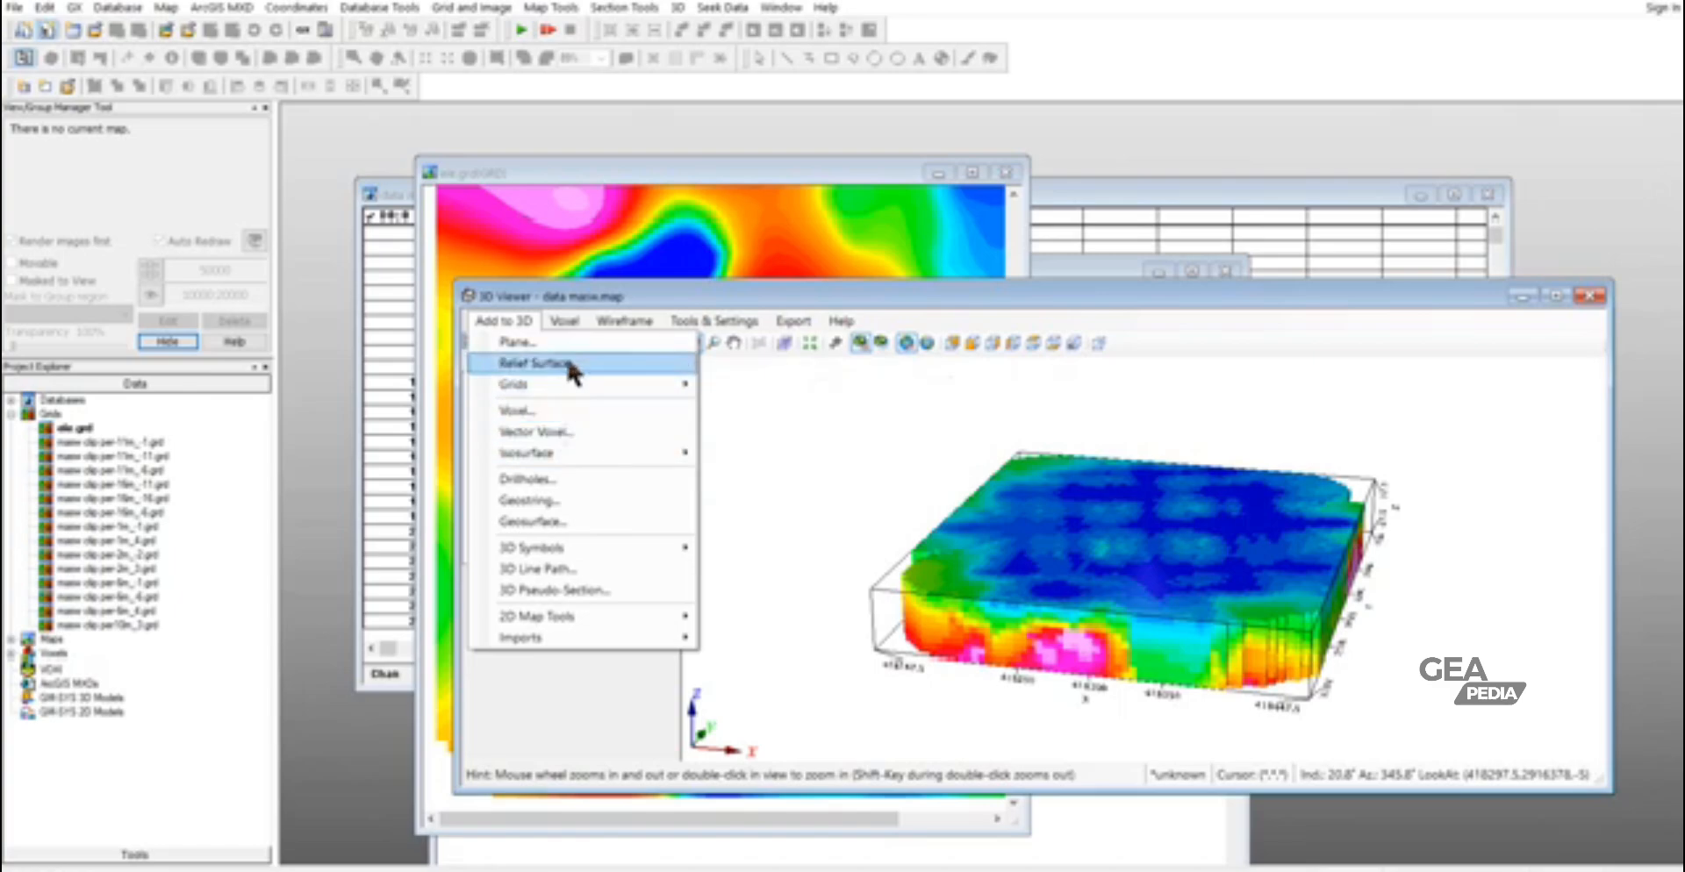
# - Clip data masw.geosoft_voxel to topography with ele.grd as top grid, outputting data masw clip.geosoft_voxel
pyautogui.click(566, 318)
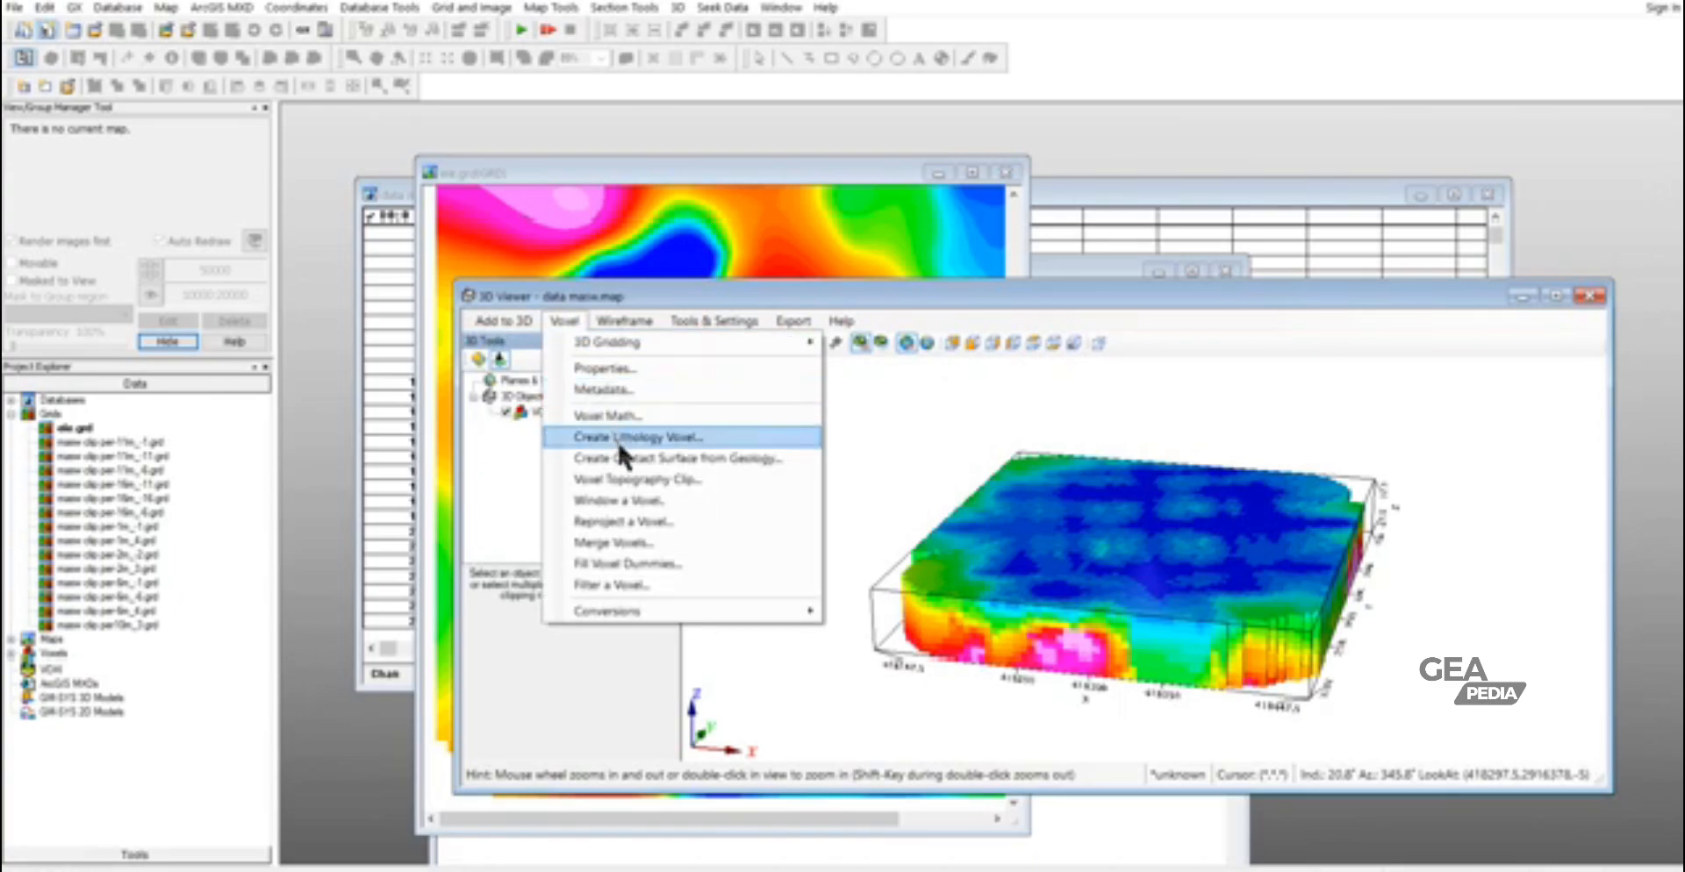
pyautogui.click(638, 482)
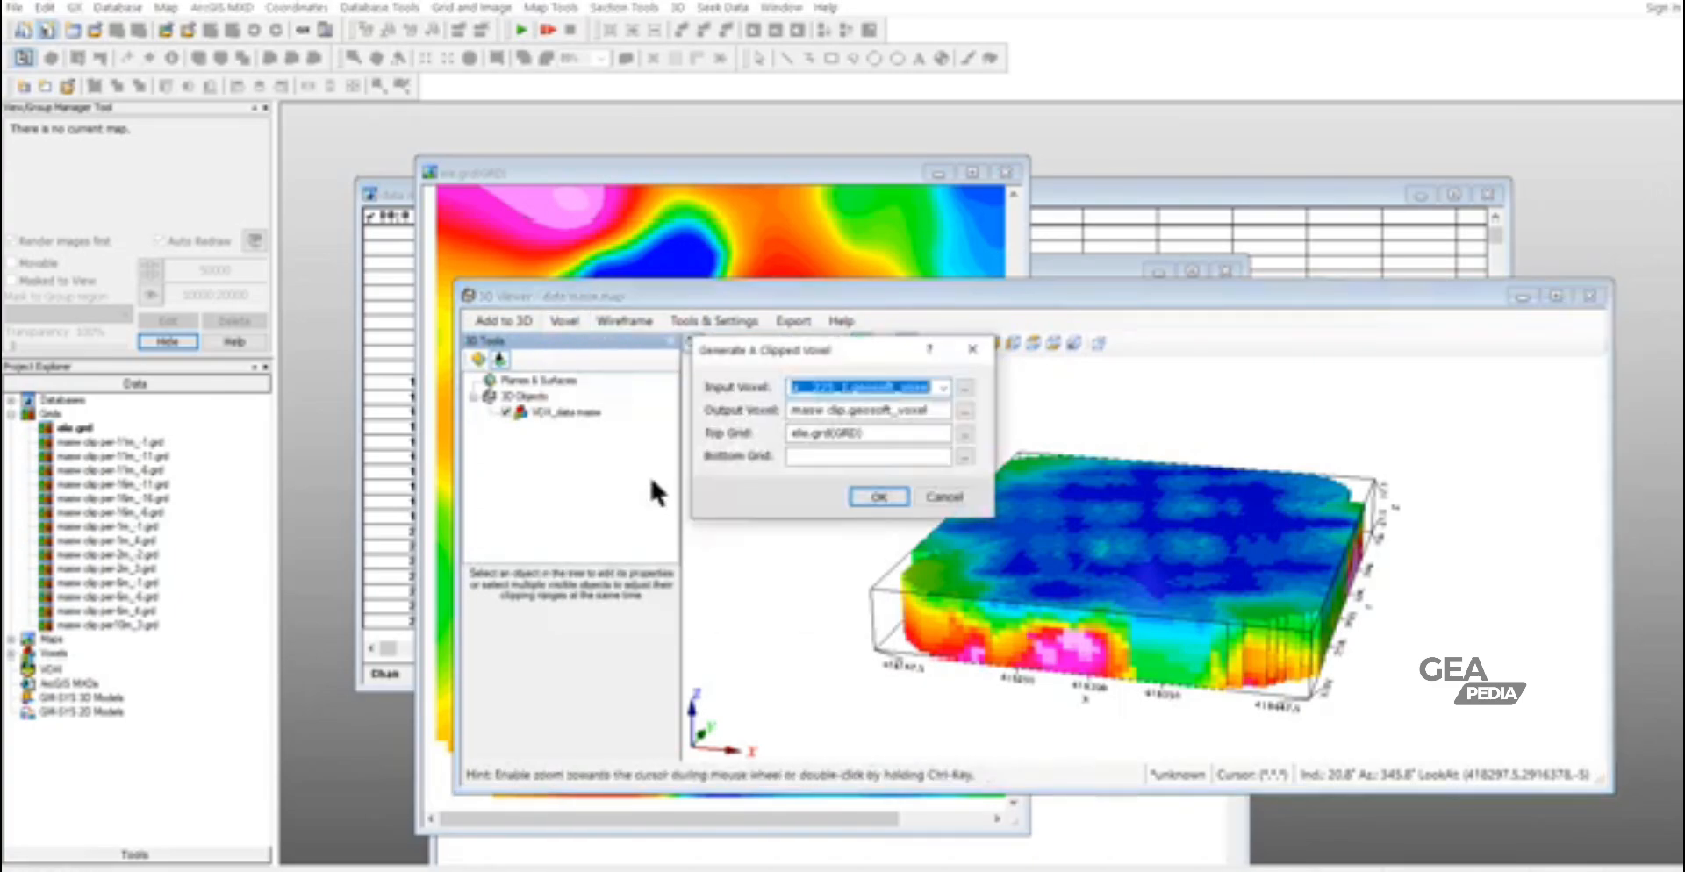
pyautogui.click(942, 388)
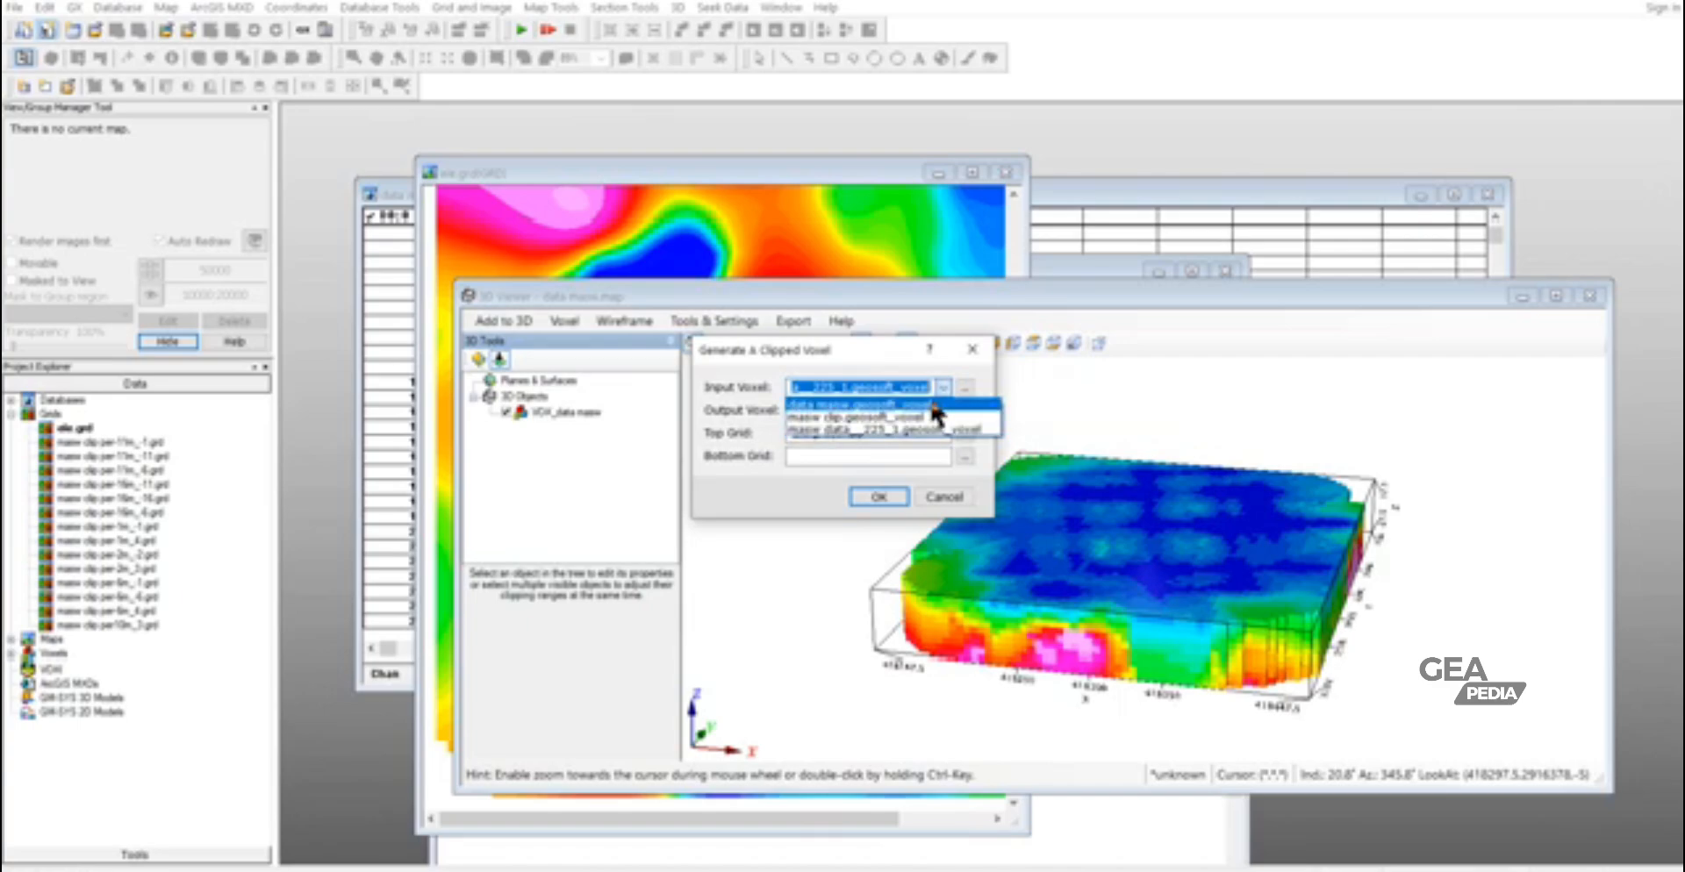
pyautogui.click(932, 405)
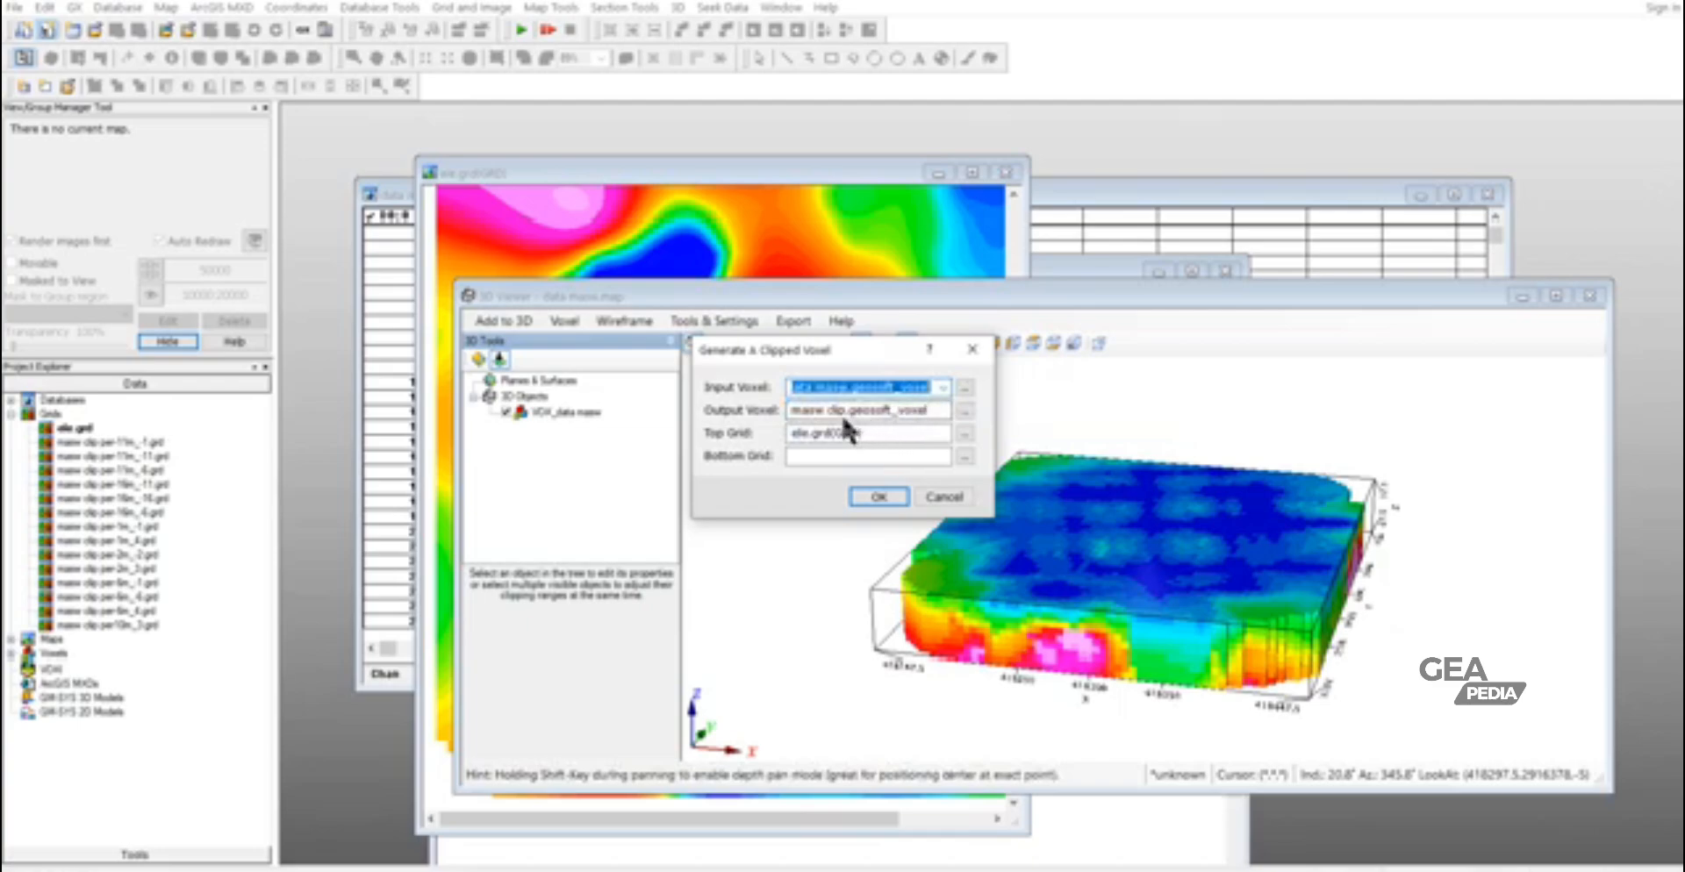
pyautogui.click(804, 411)
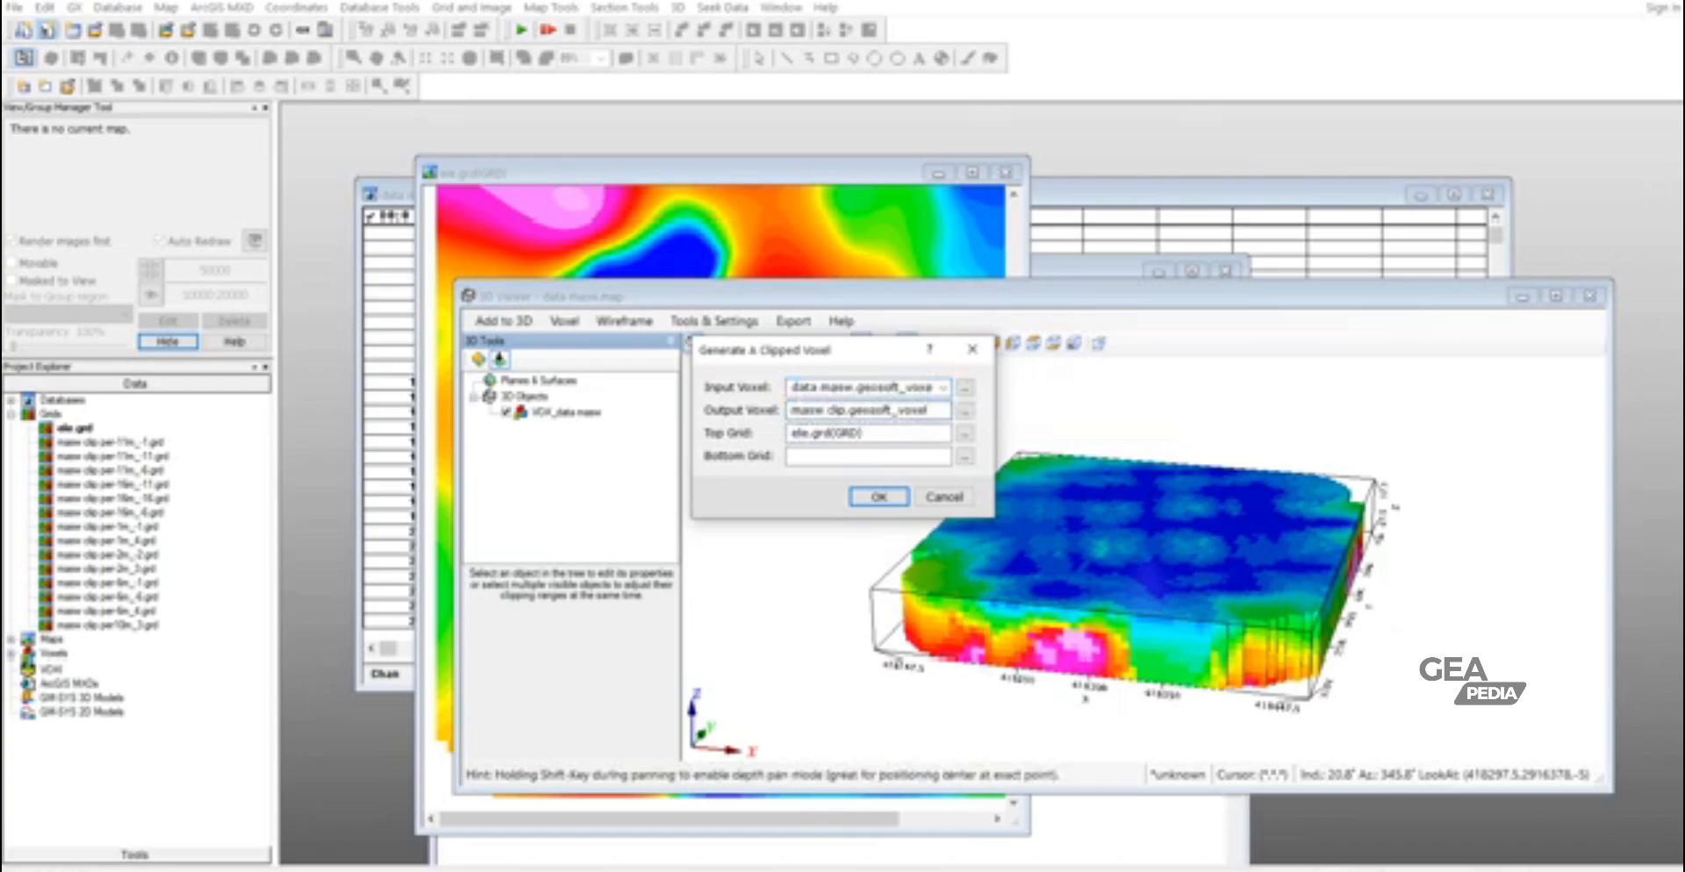
pyautogui.write('data.')
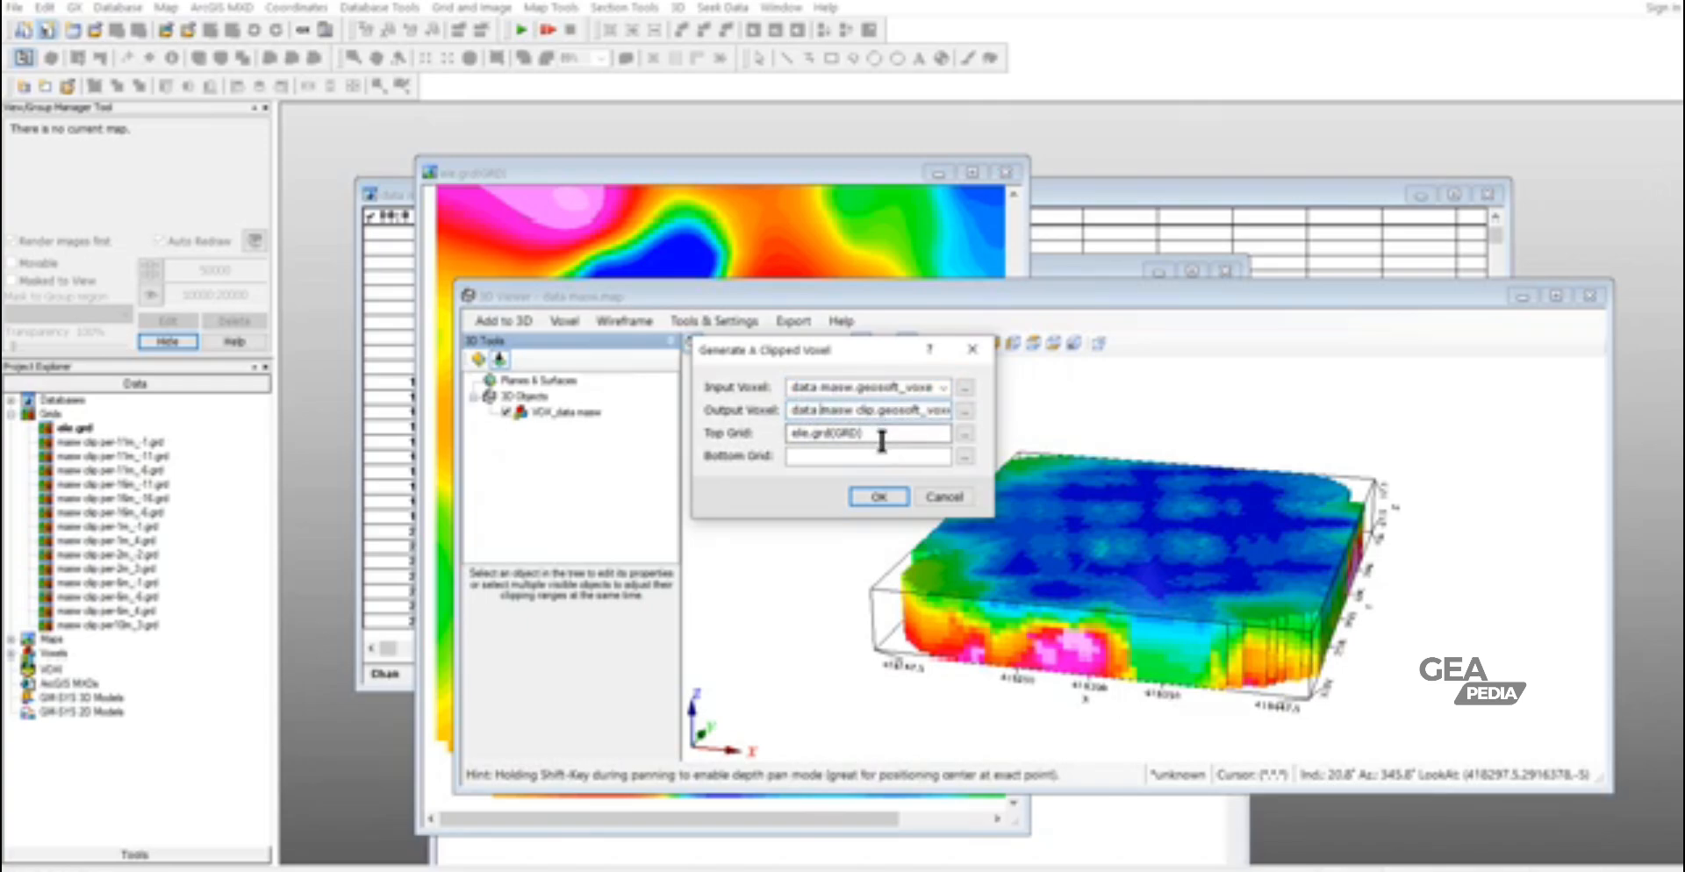
pyautogui.click(877, 498)
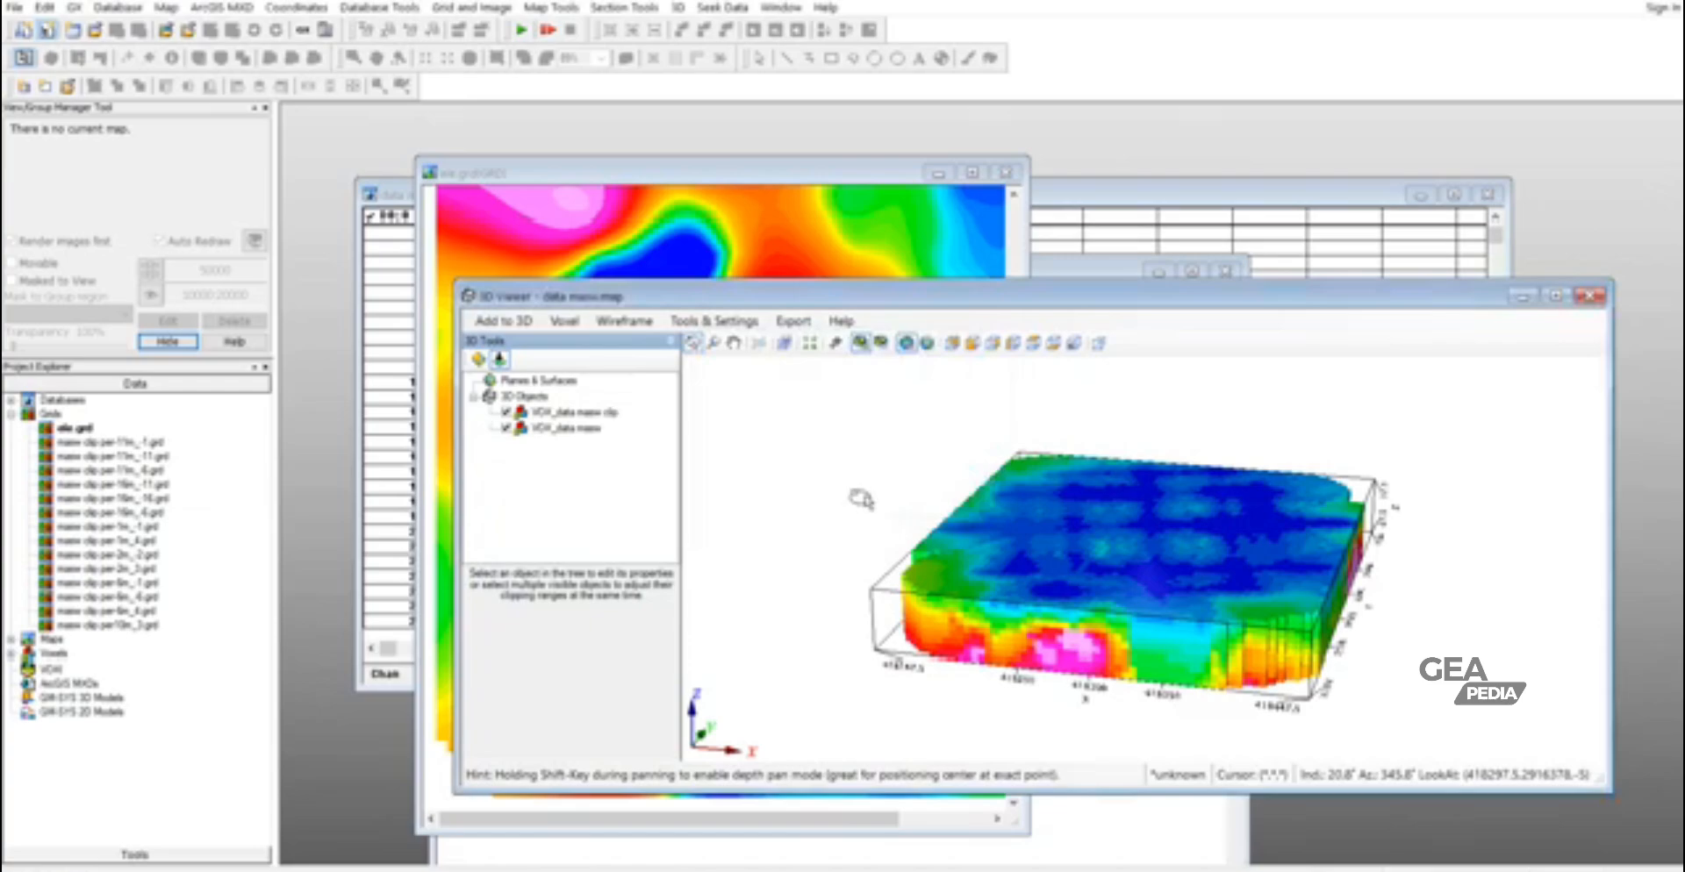
# - Hide the unclipped data masw voxel and maximize the 3D Viewer to inspect the clipped one
pyautogui.click(506, 427)
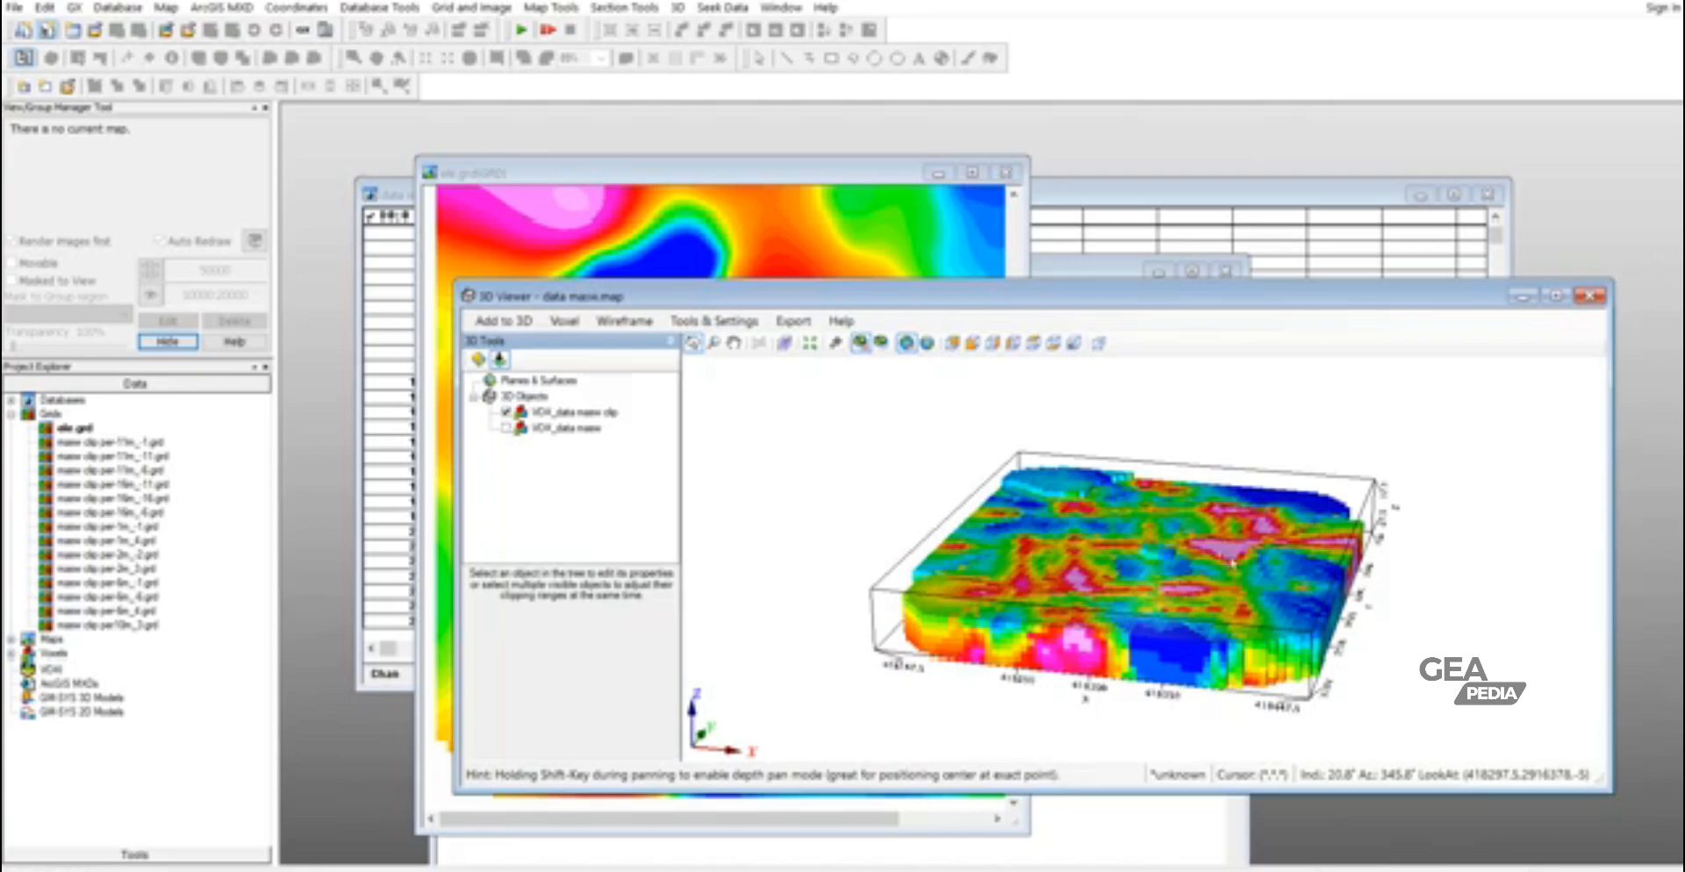
pyautogui.moveTo(1232, 564); pyautogui.dragTo(1151, 511)
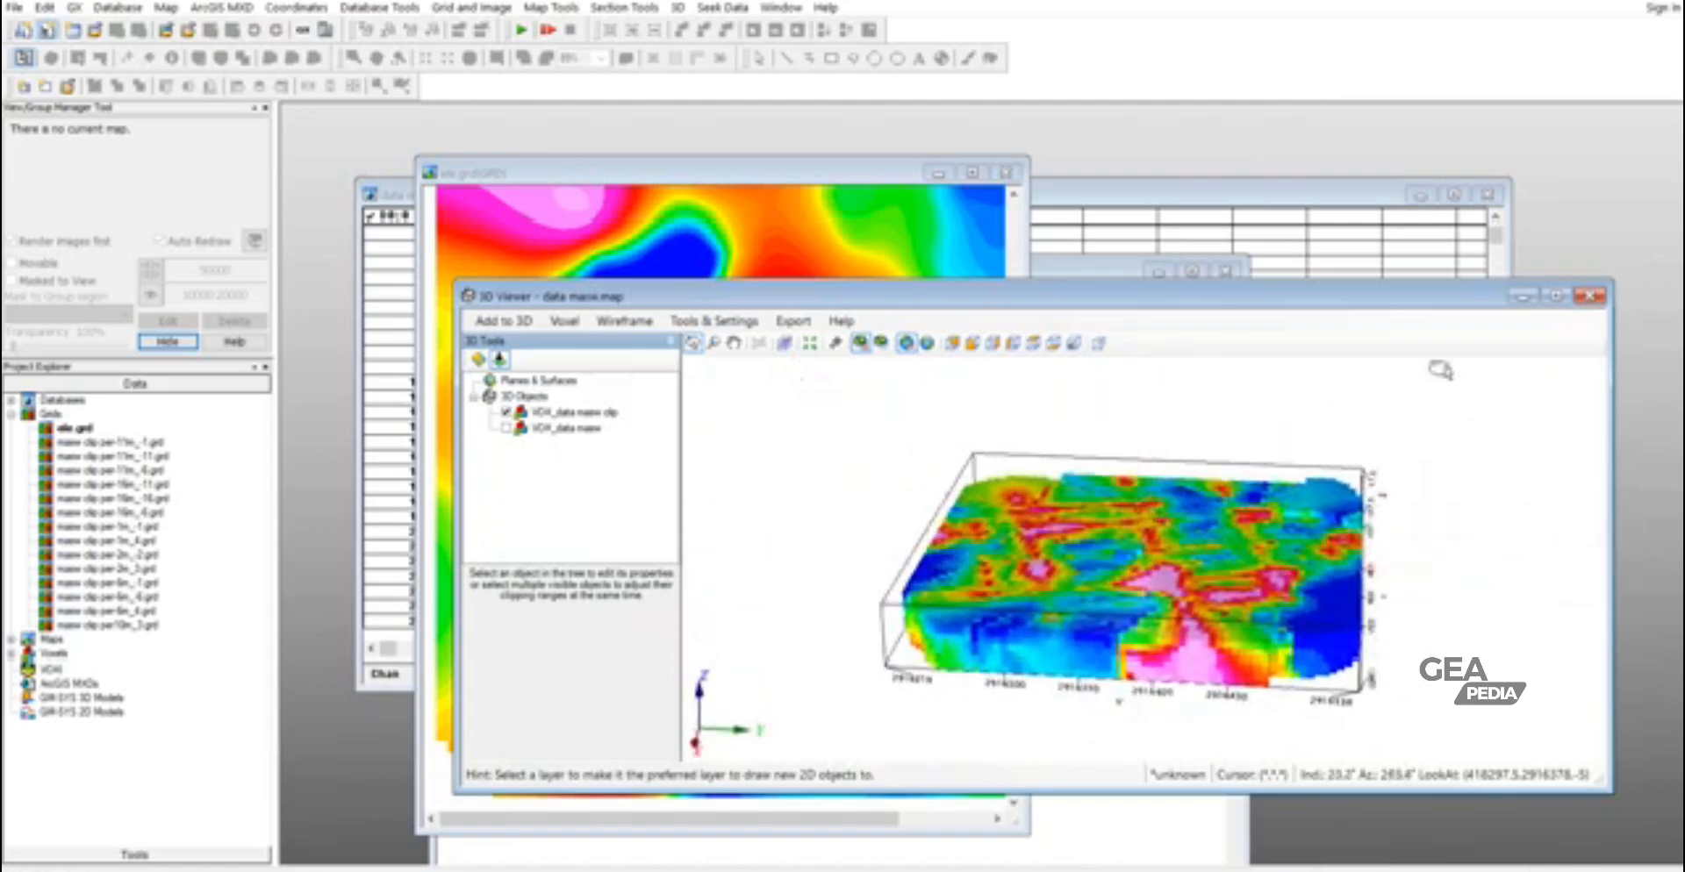
pyautogui.click(1554, 297)
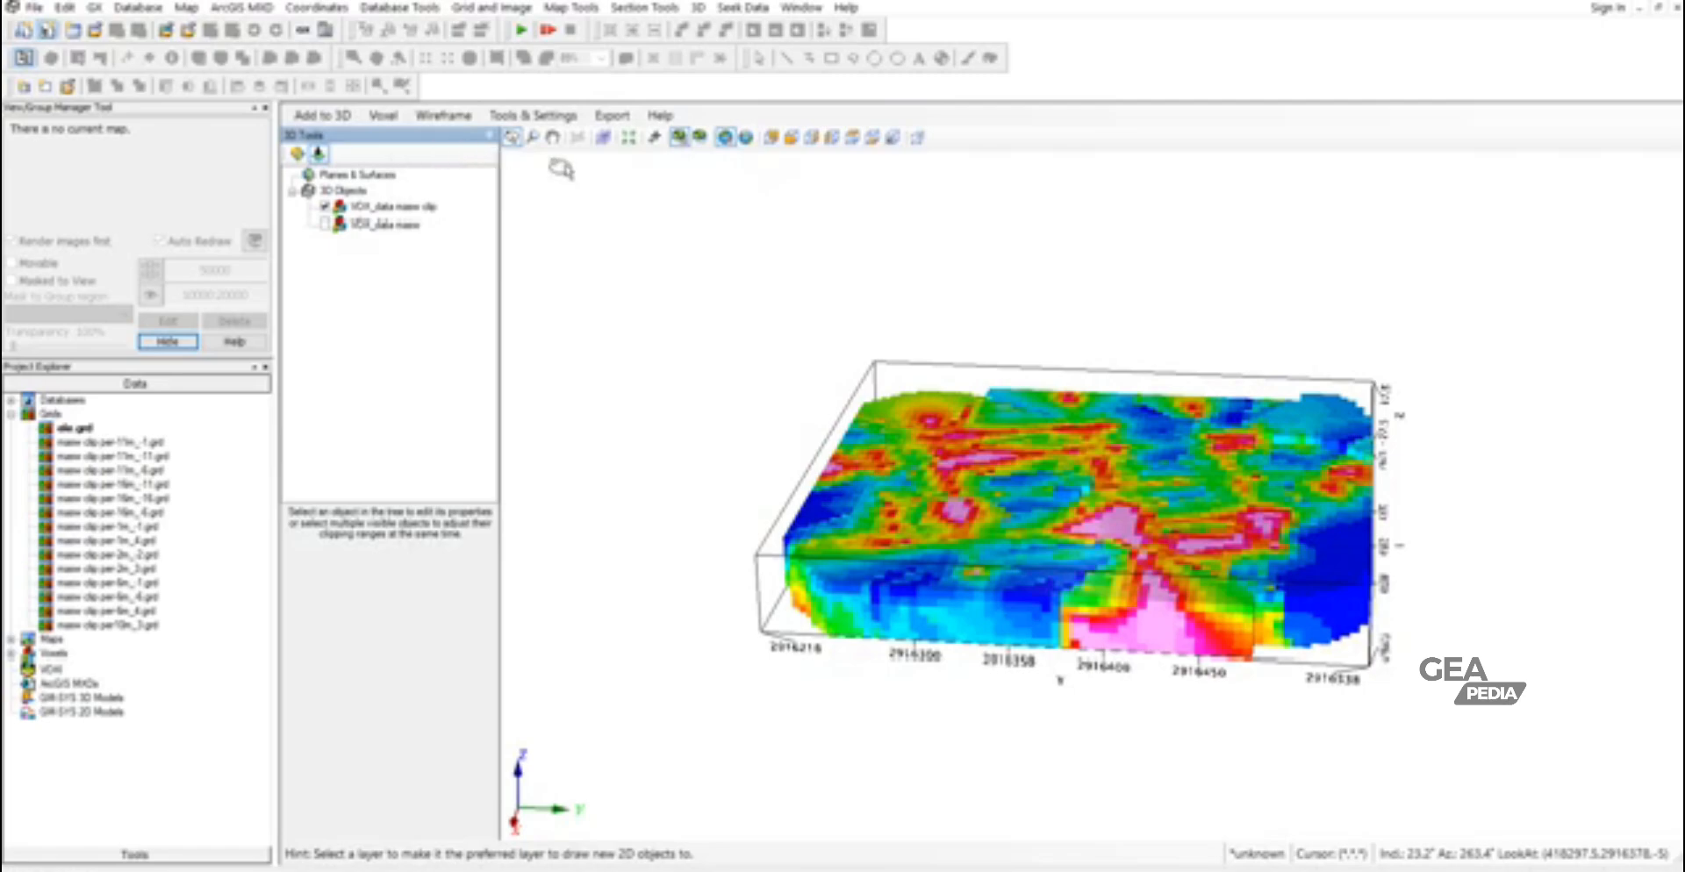
# - Turn on the Slicer with a horizontal plane and view the clipped voxel from the east
pyautogui.click(602, 137)
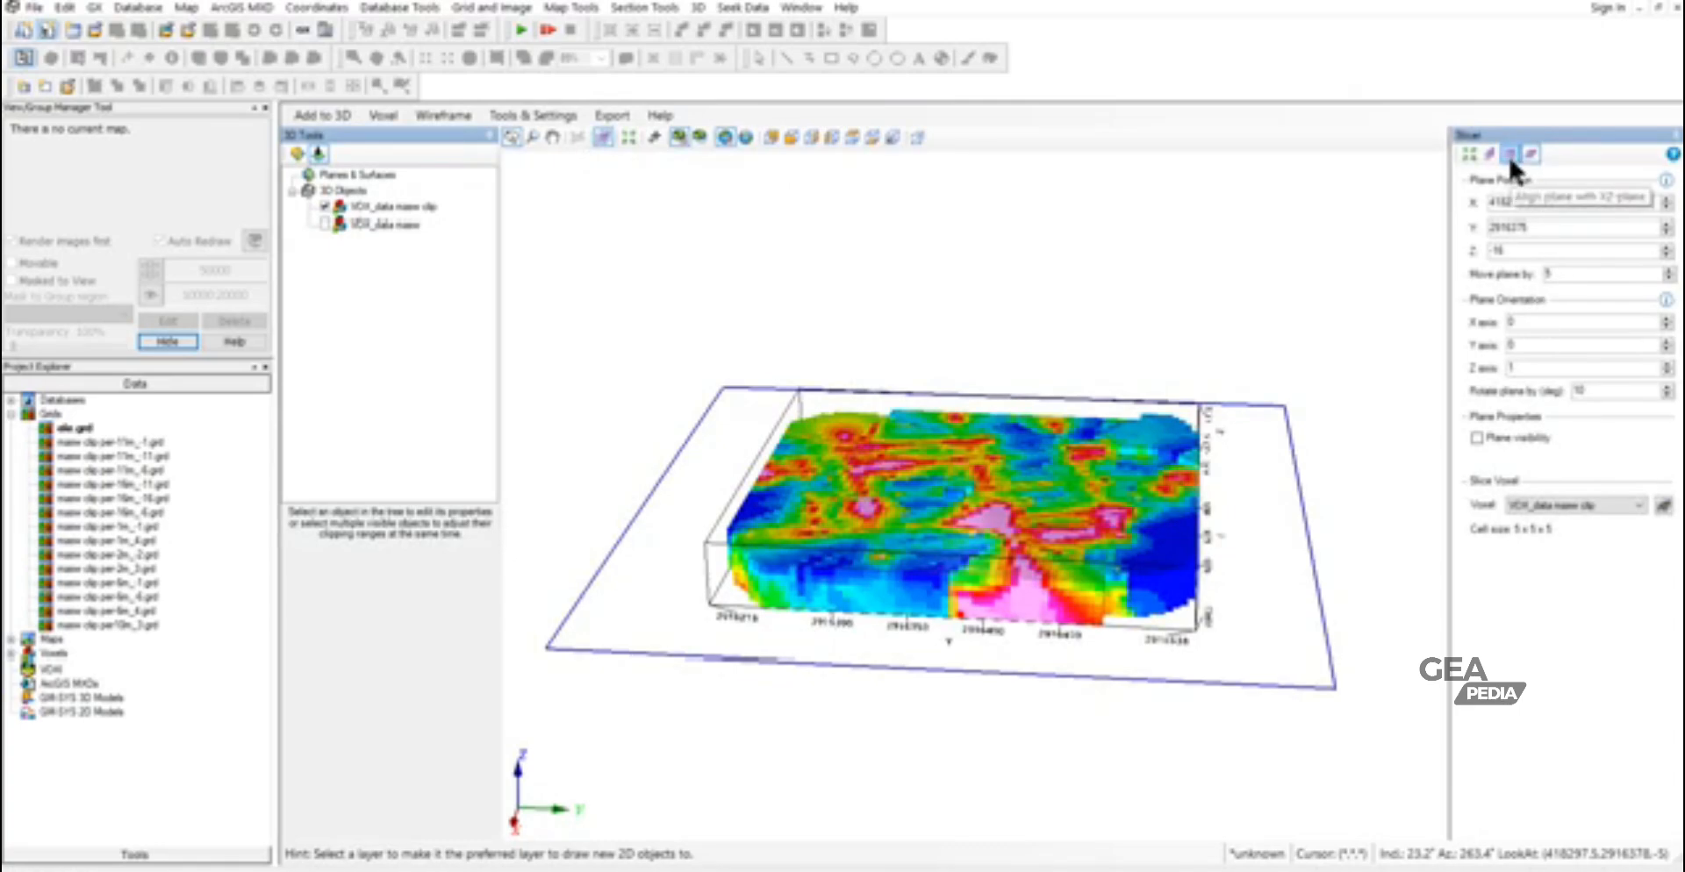
pyautogui.moveTo(1260, 477); pyautogui.dragTo(1225, 391)
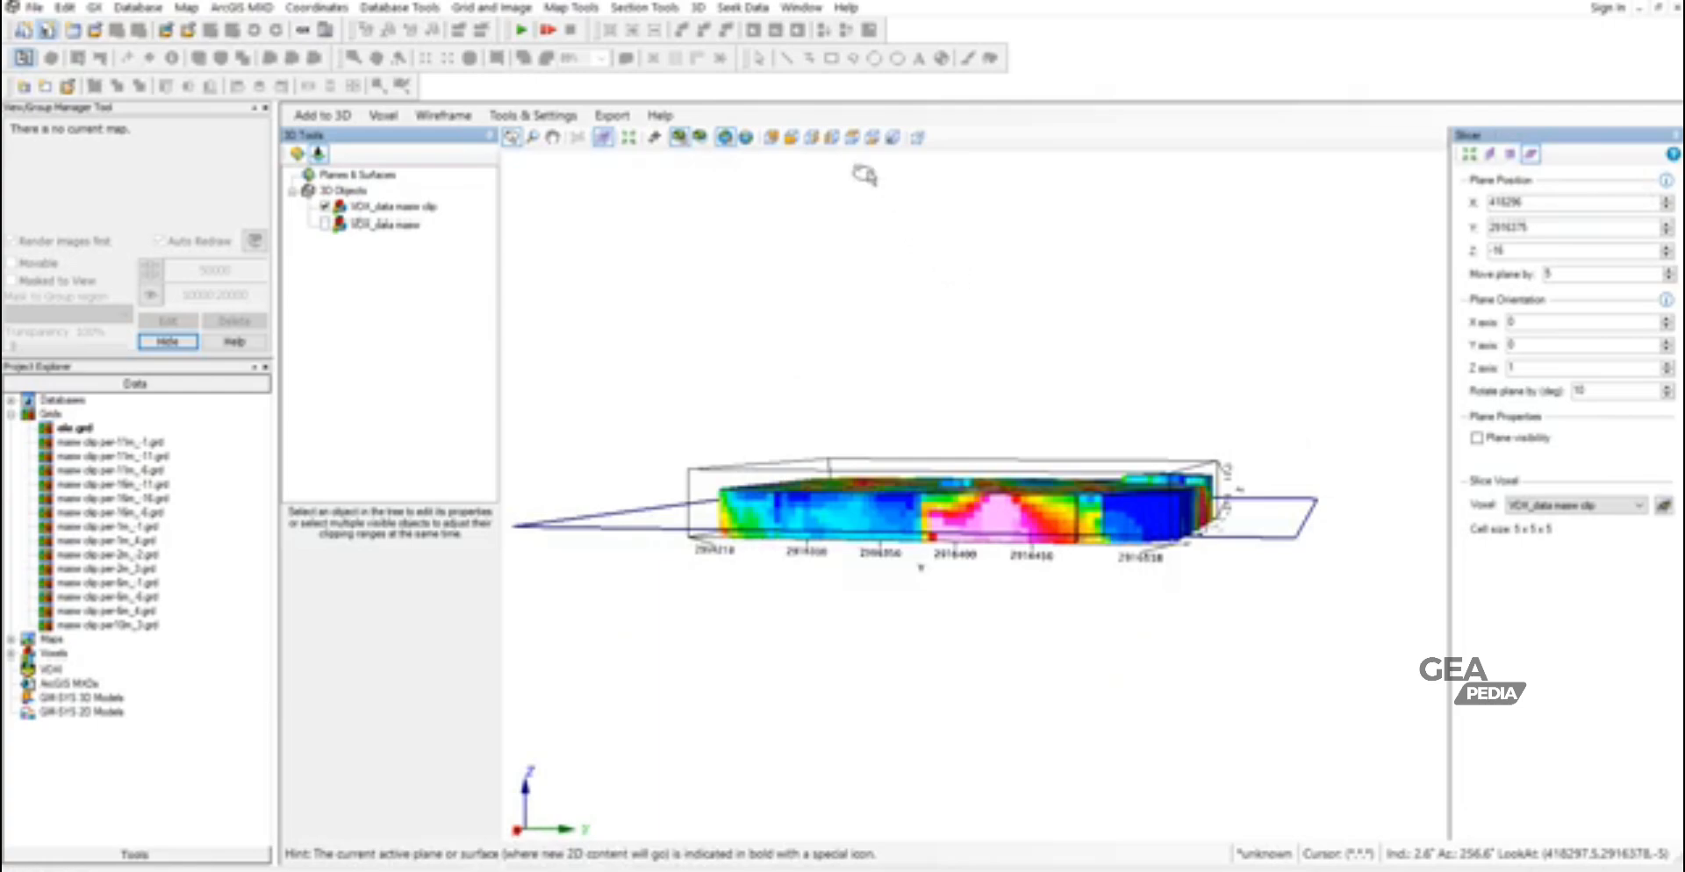
pyautogui.click(804, 138)
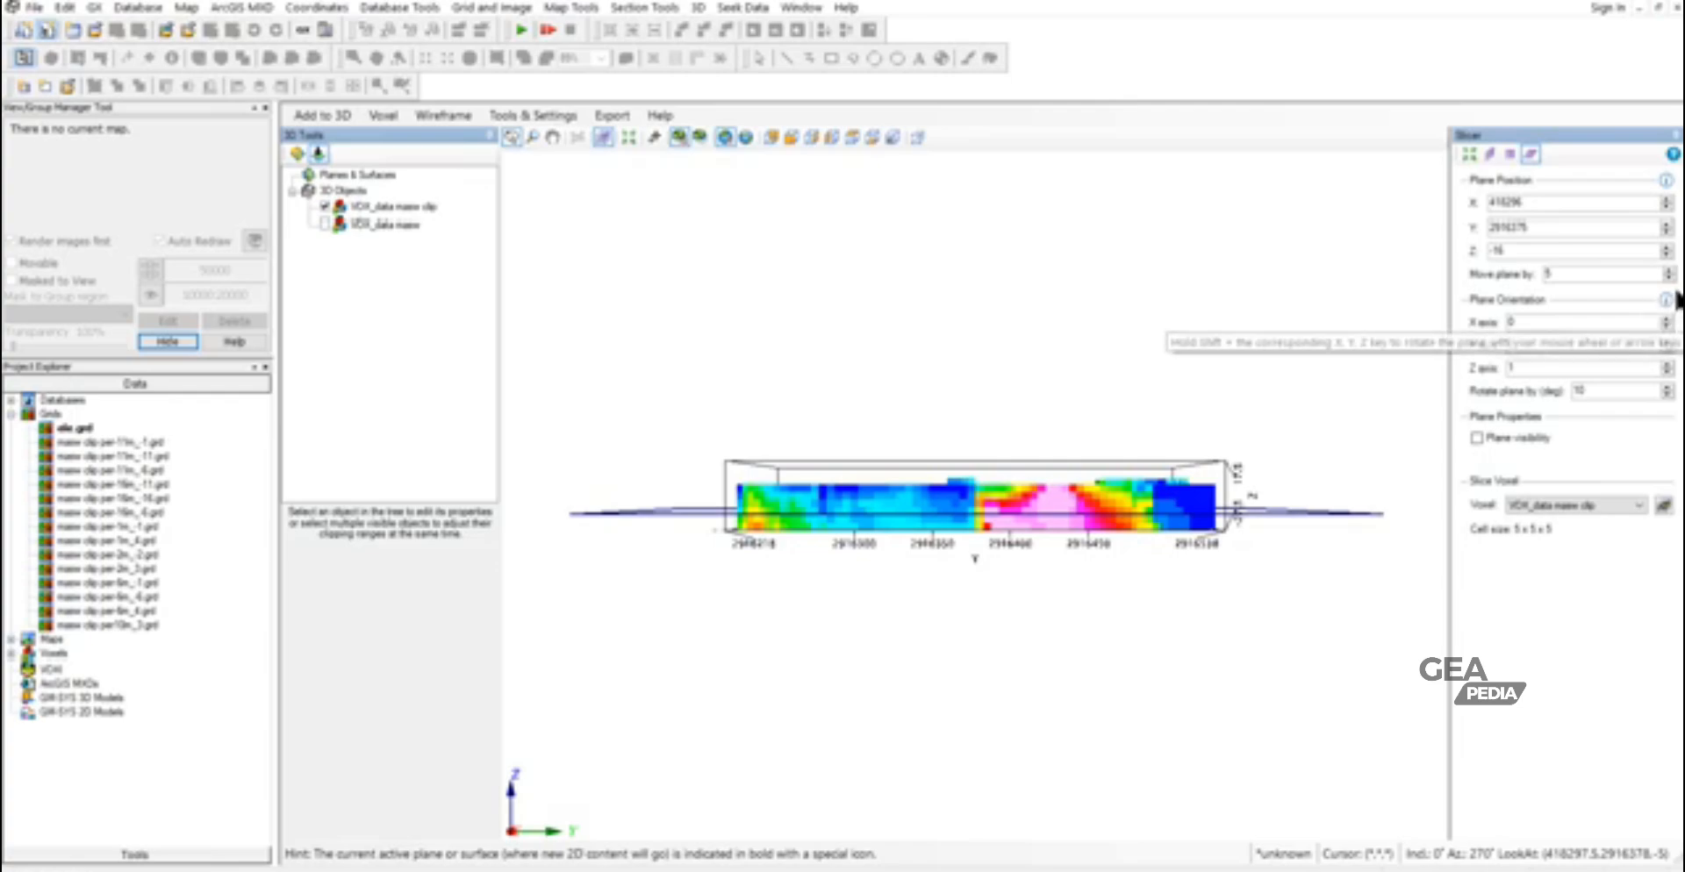
# - Move the slicer plane through the clipped voxel in steps of 5 and set its Z position to 4
pyautogui.click(1667, 247)
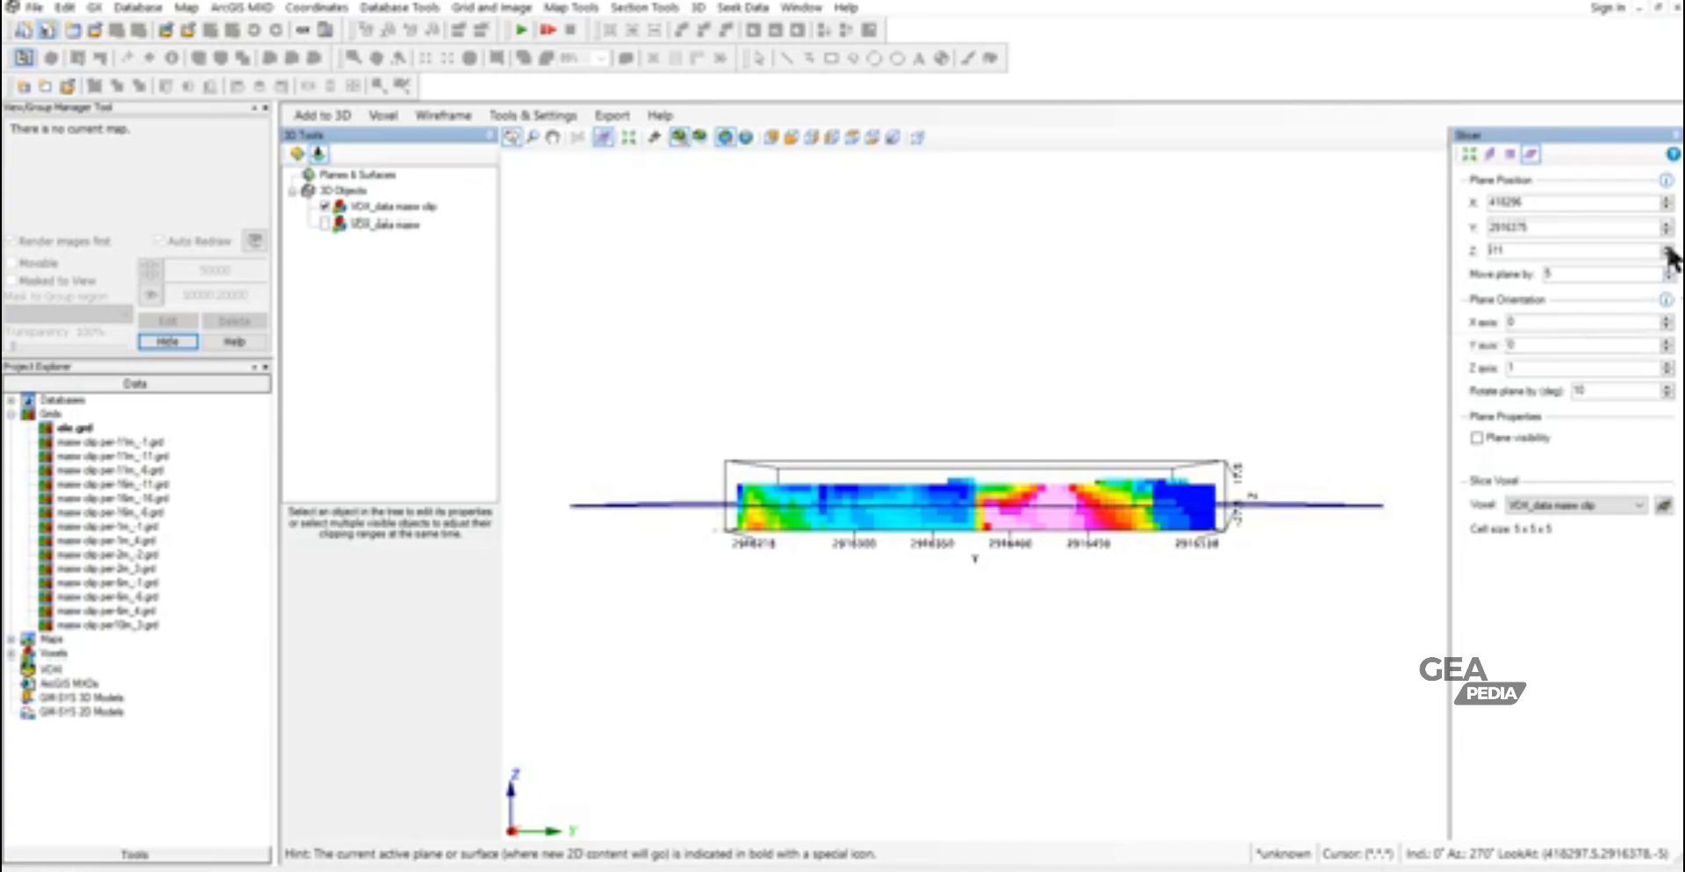
pyautogui.click(1667, 248)
pyautogui.click(1666, 248)
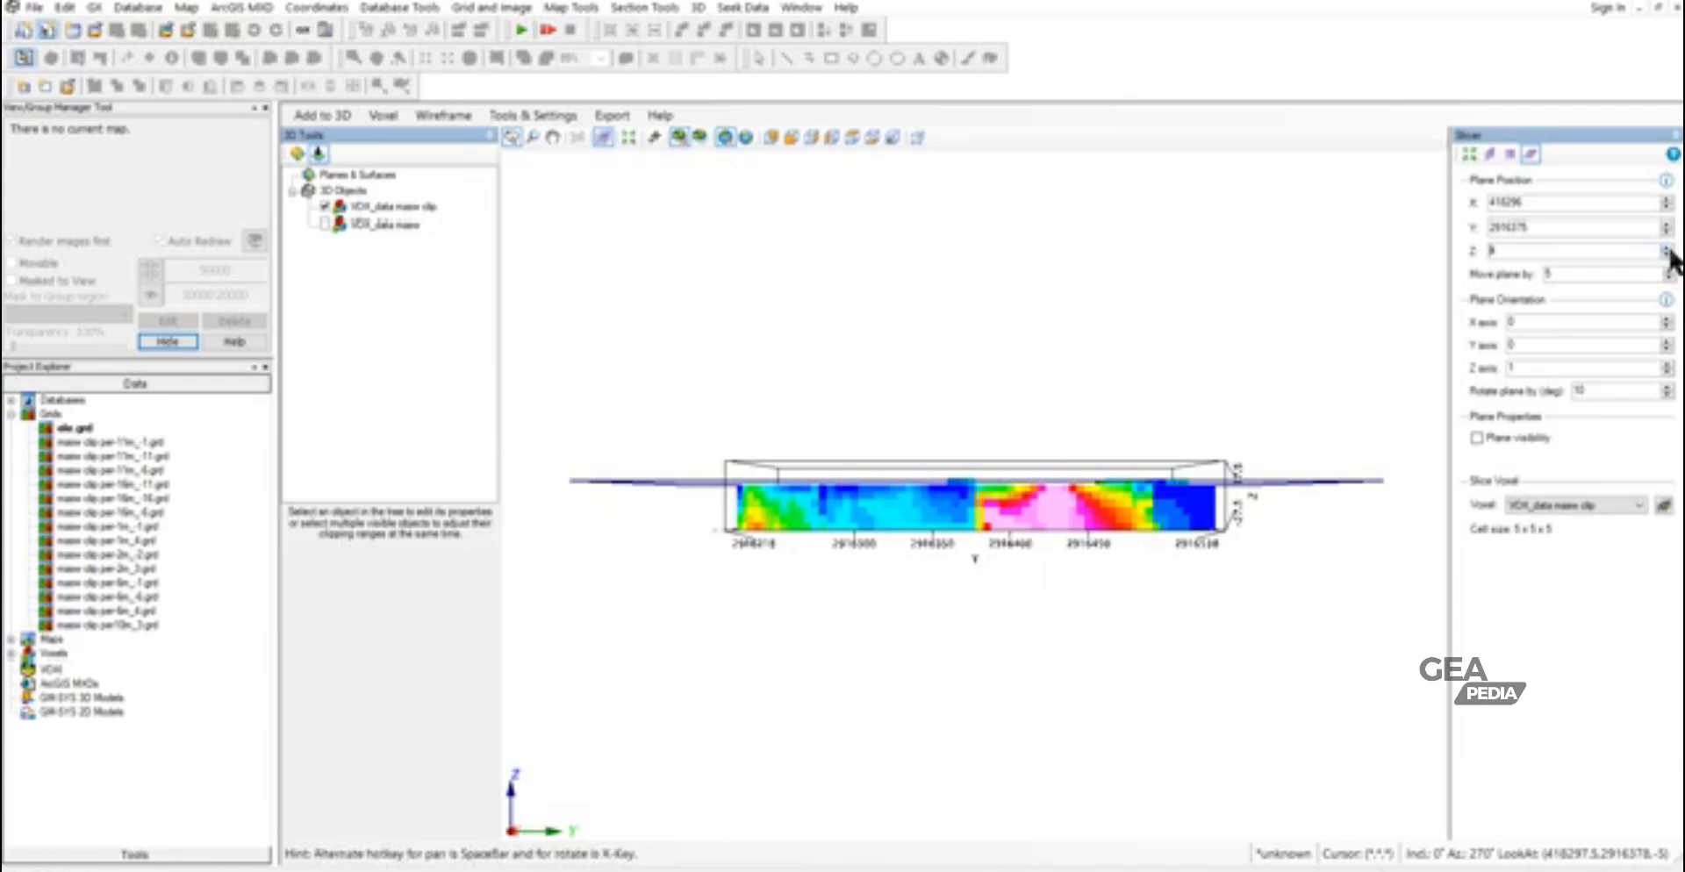
pyautogui.click(1665, 255)
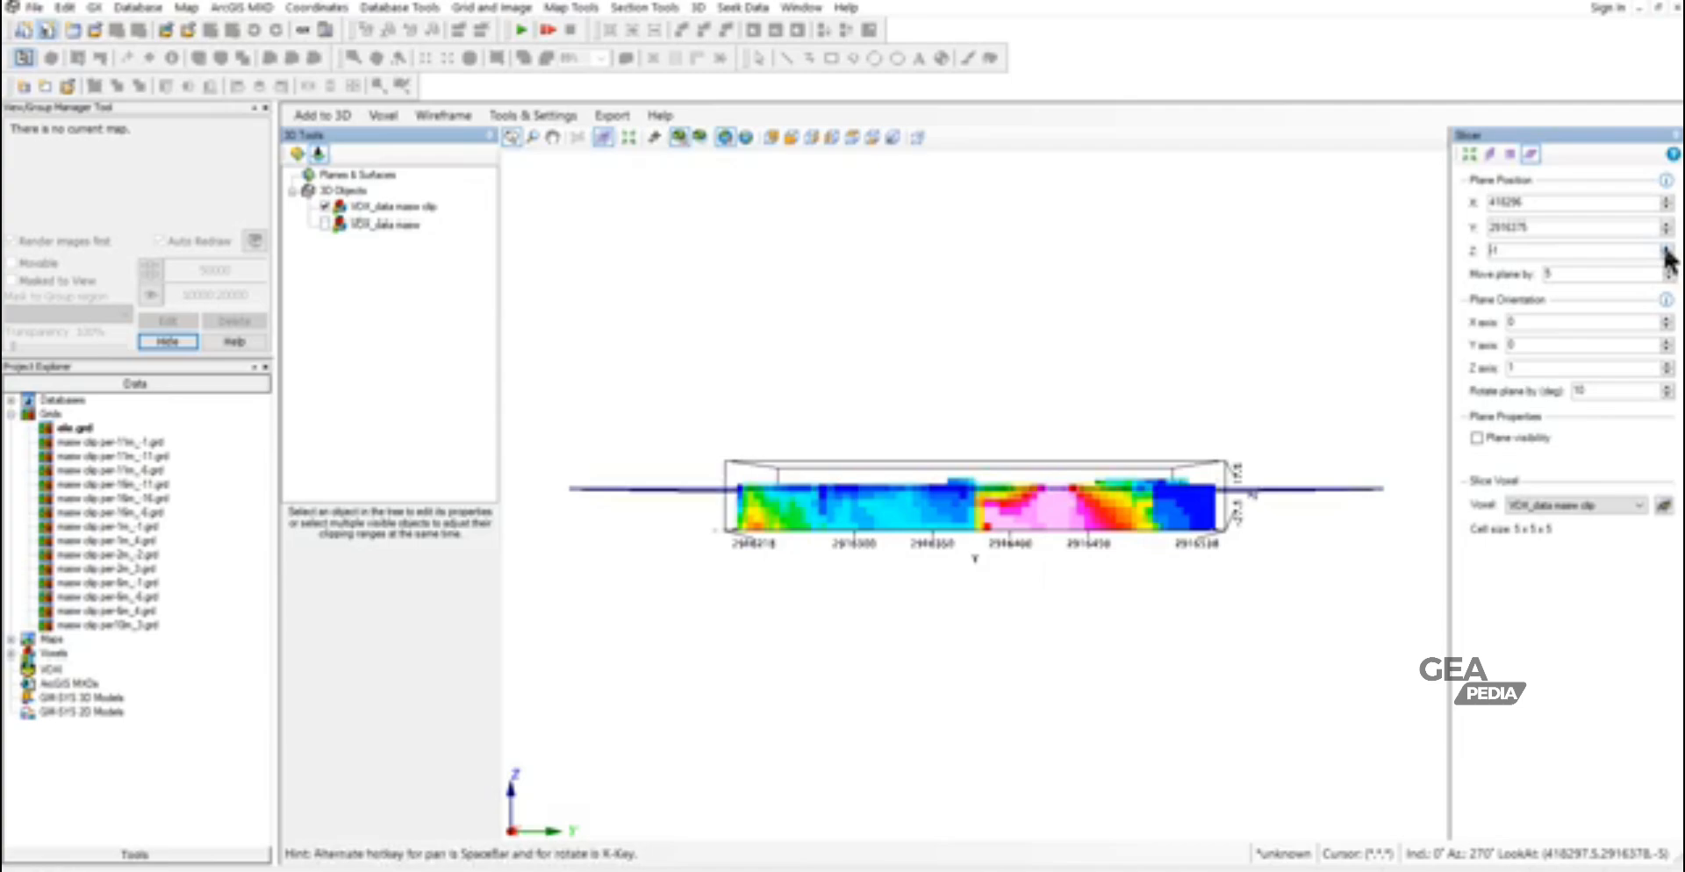
pyautogui.click(1666, 251)
pyautogui.click(1666, 254)
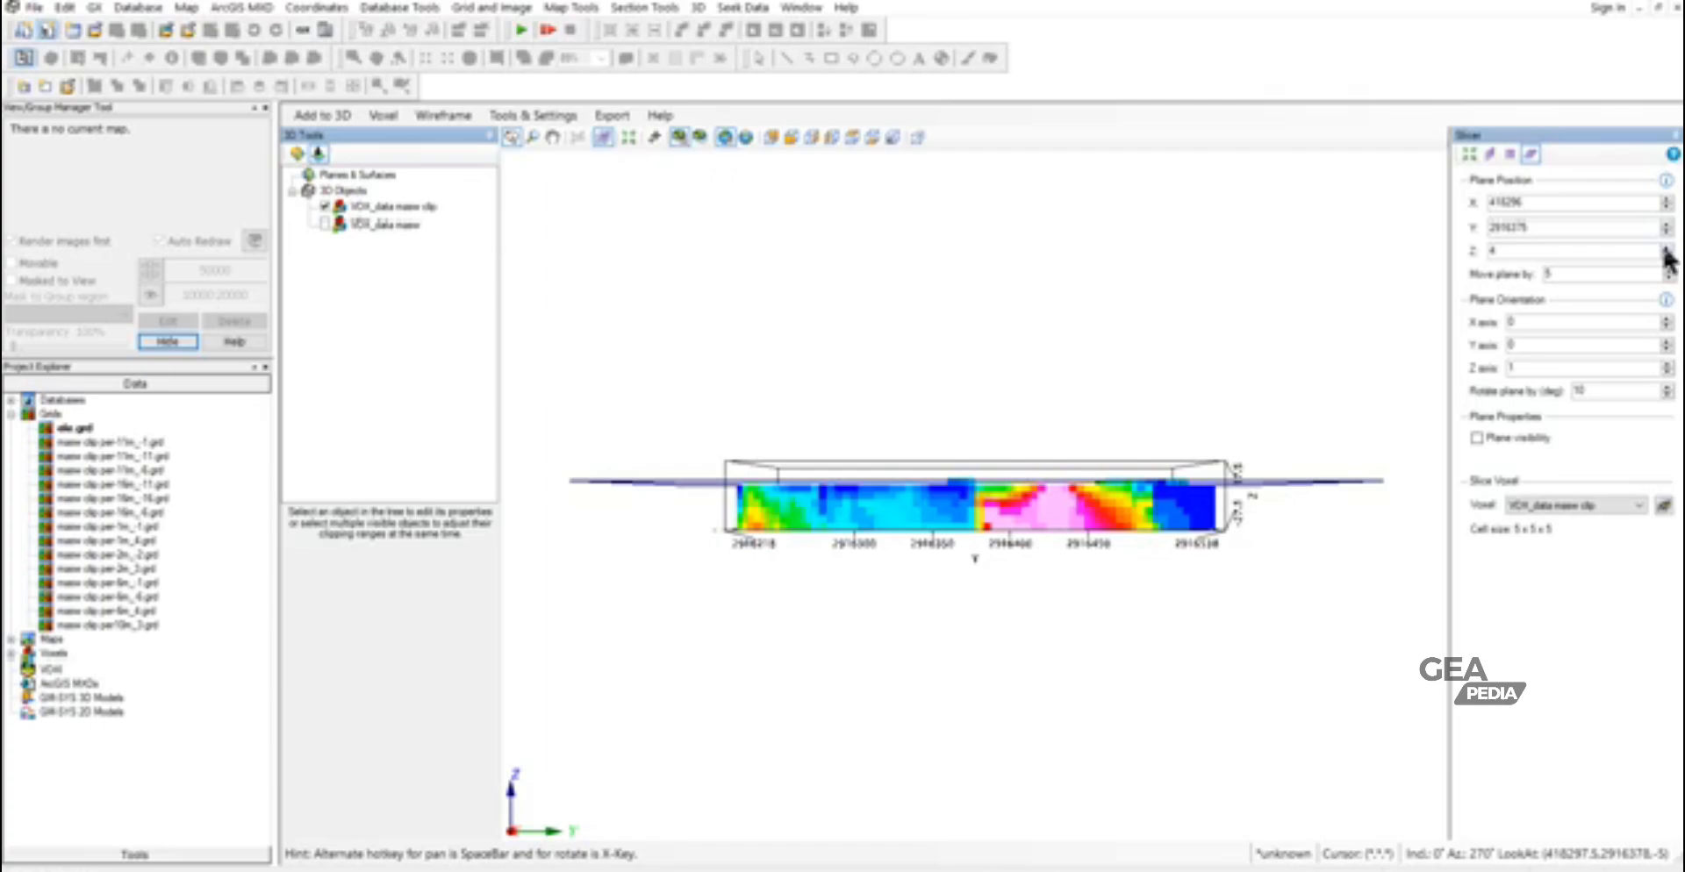
# - Start extracting horizontal slices from data masw clip.geosoft_voxel, with the output base name data masw clip 4m.geosoft_voxel
pyautogui.click(324, 115)
pyautogui.moveTo(357, 185)
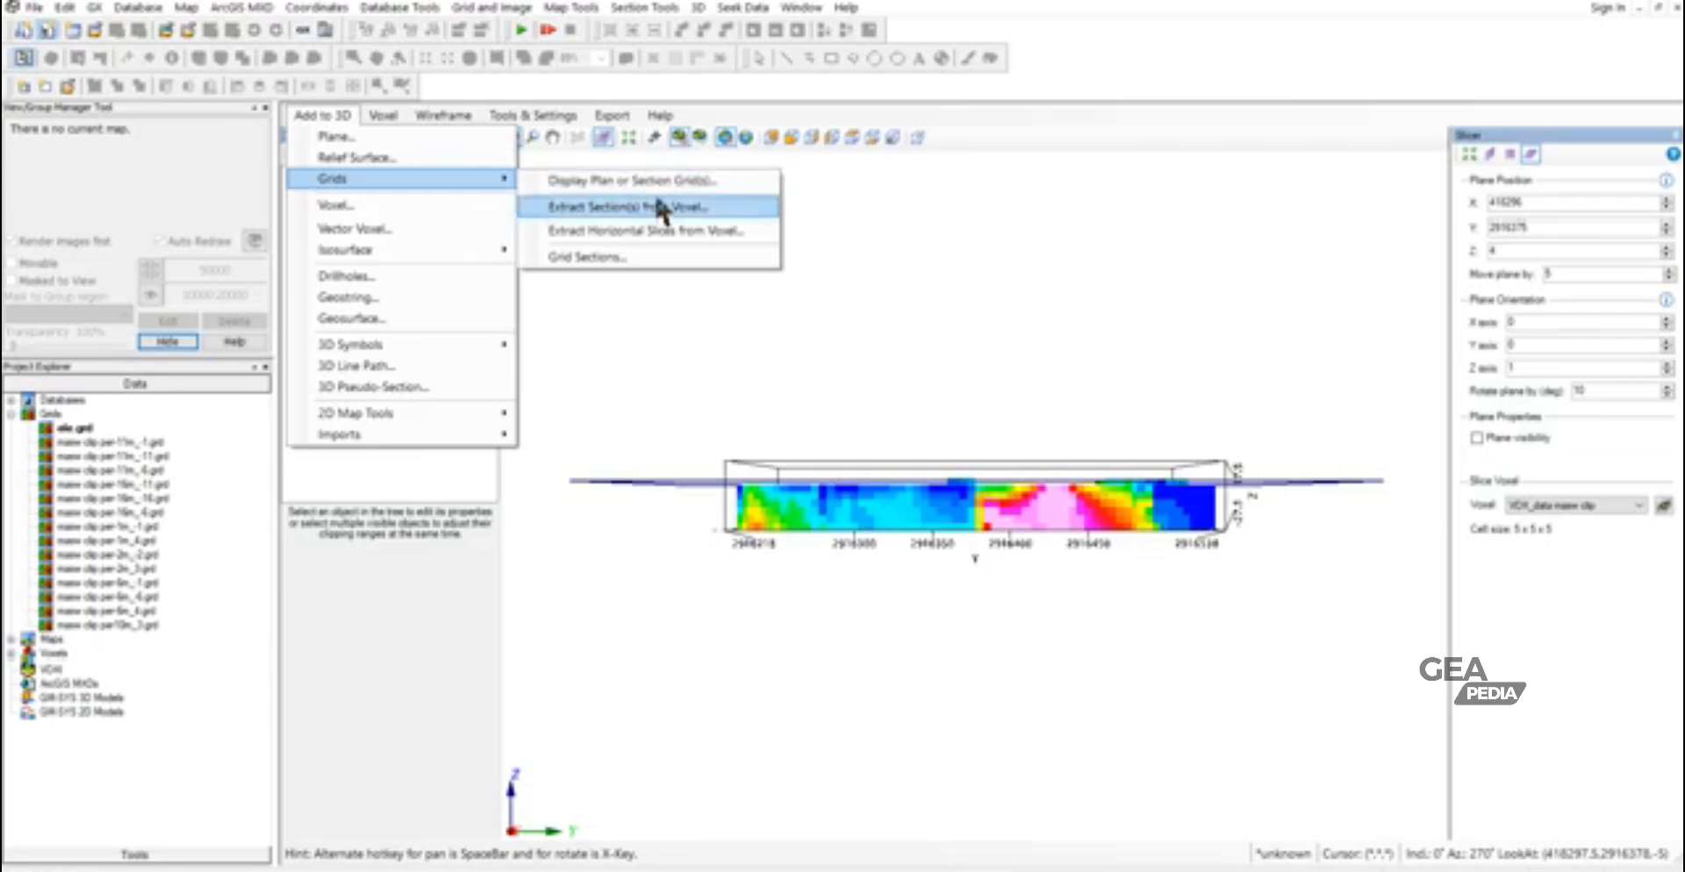
pyautogui.click(658, 232)
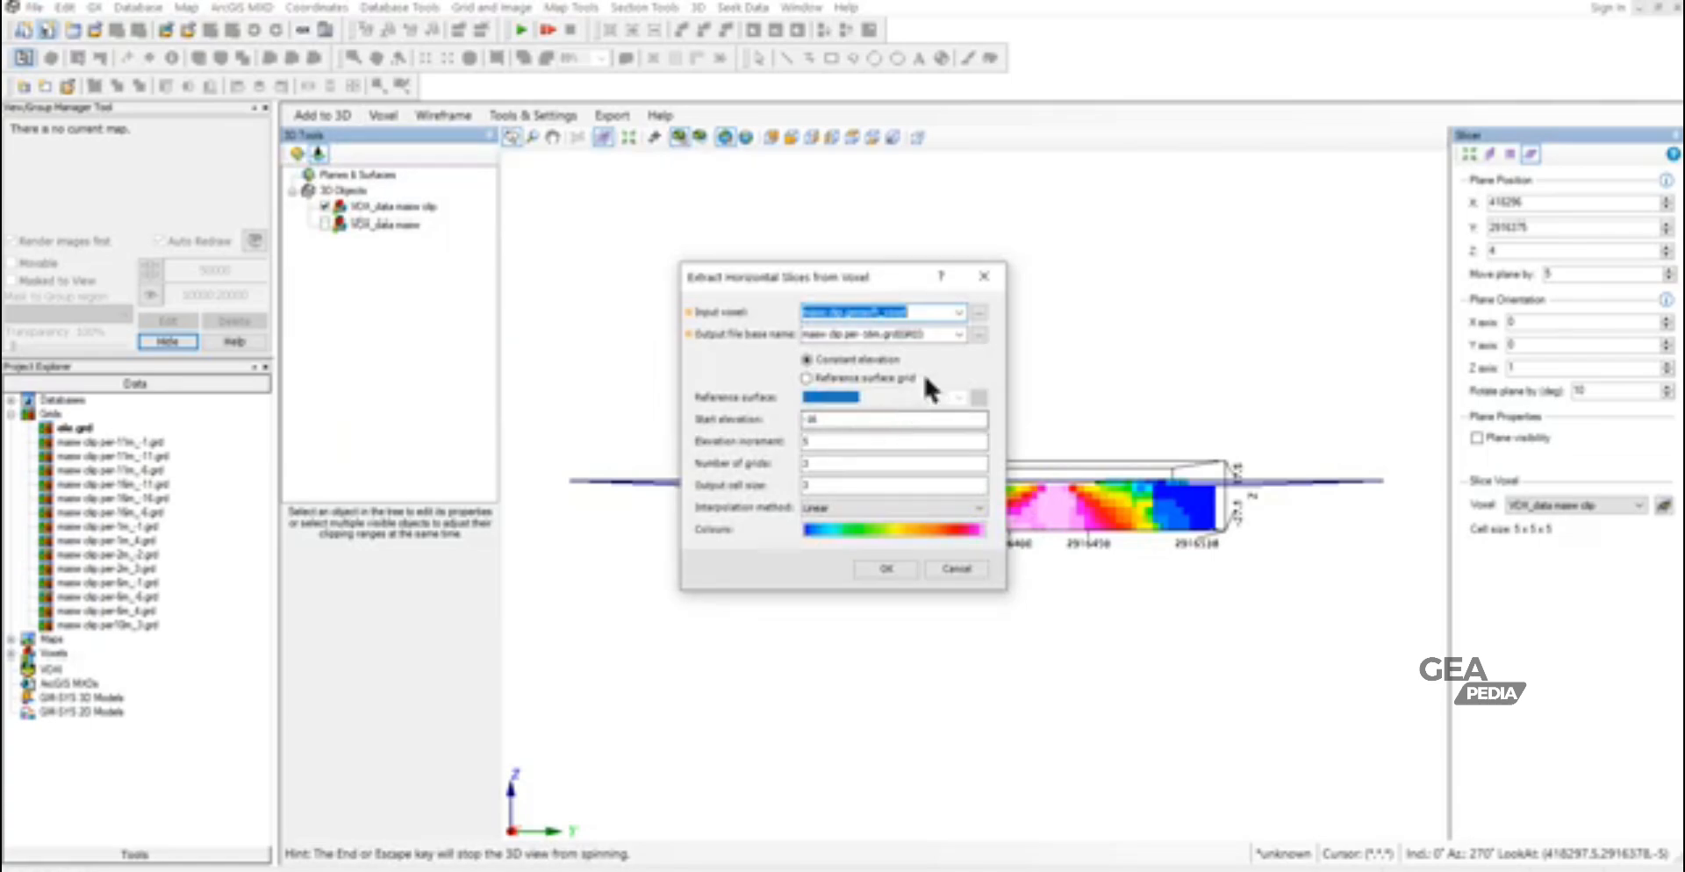
pyautogui.click(958, 311)
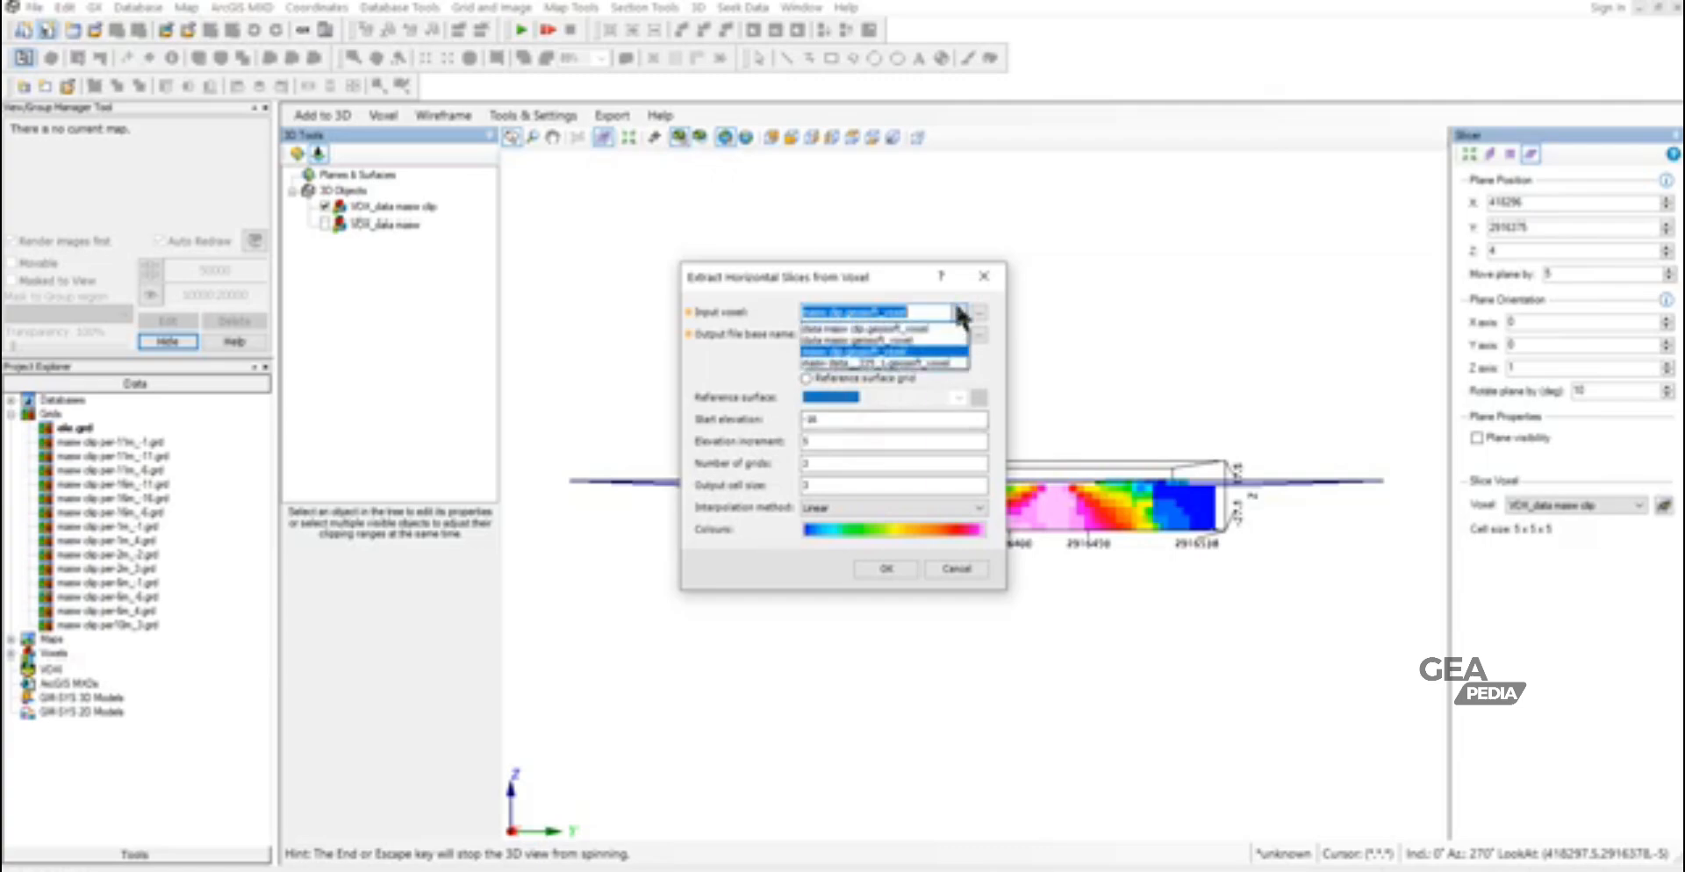
pyautogui.click(916, 328)
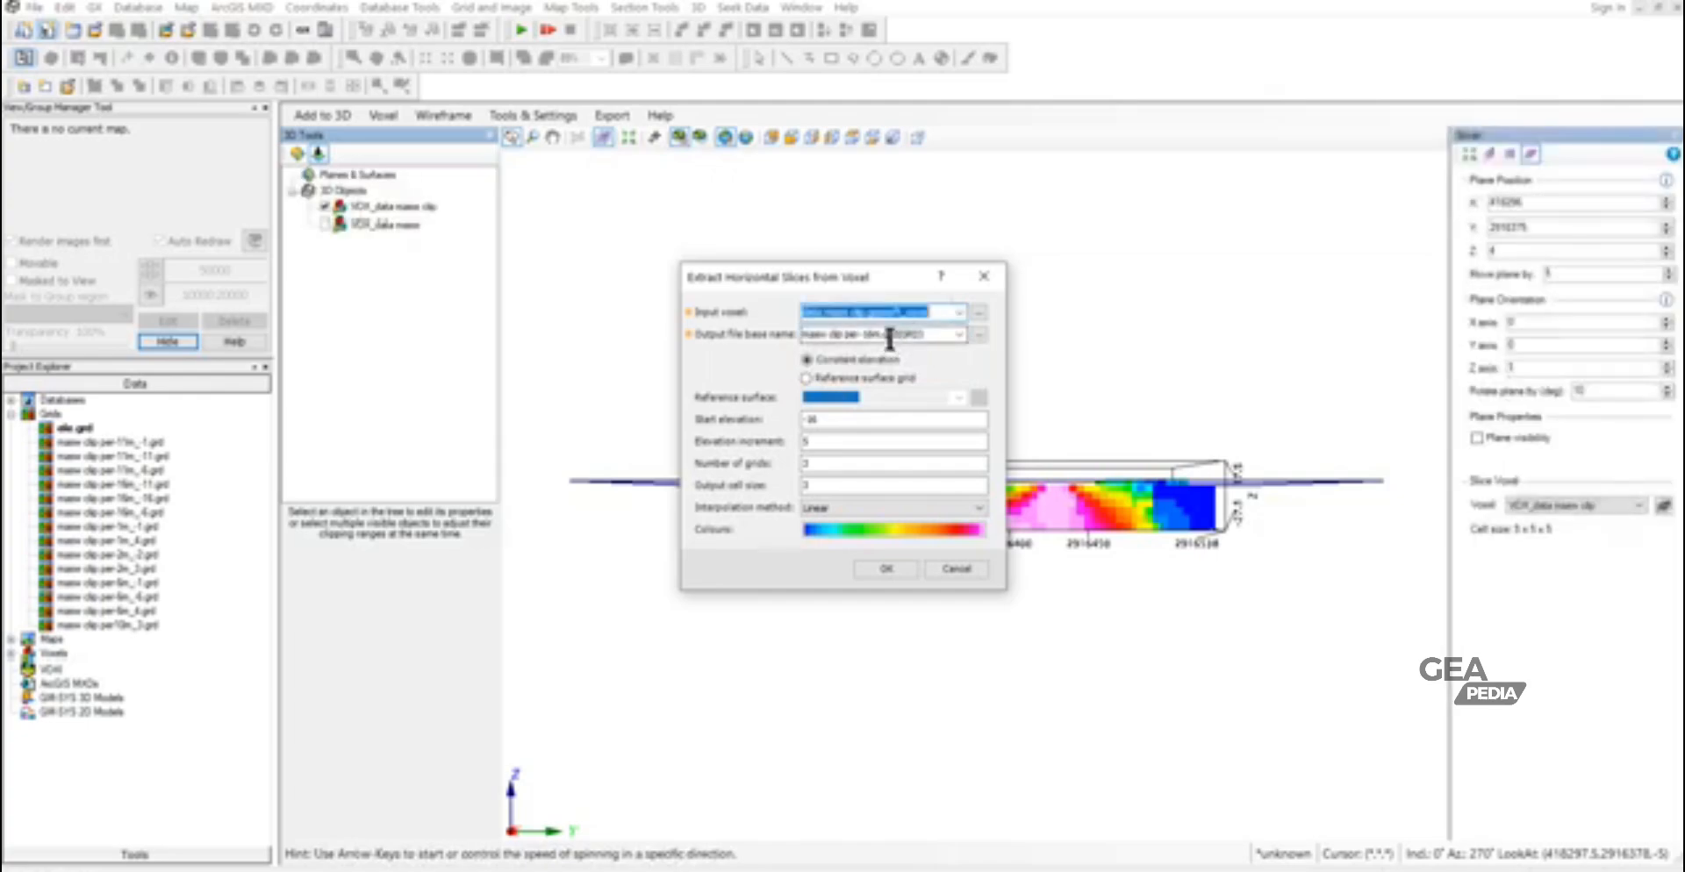
pyautogui.click(864, 338)
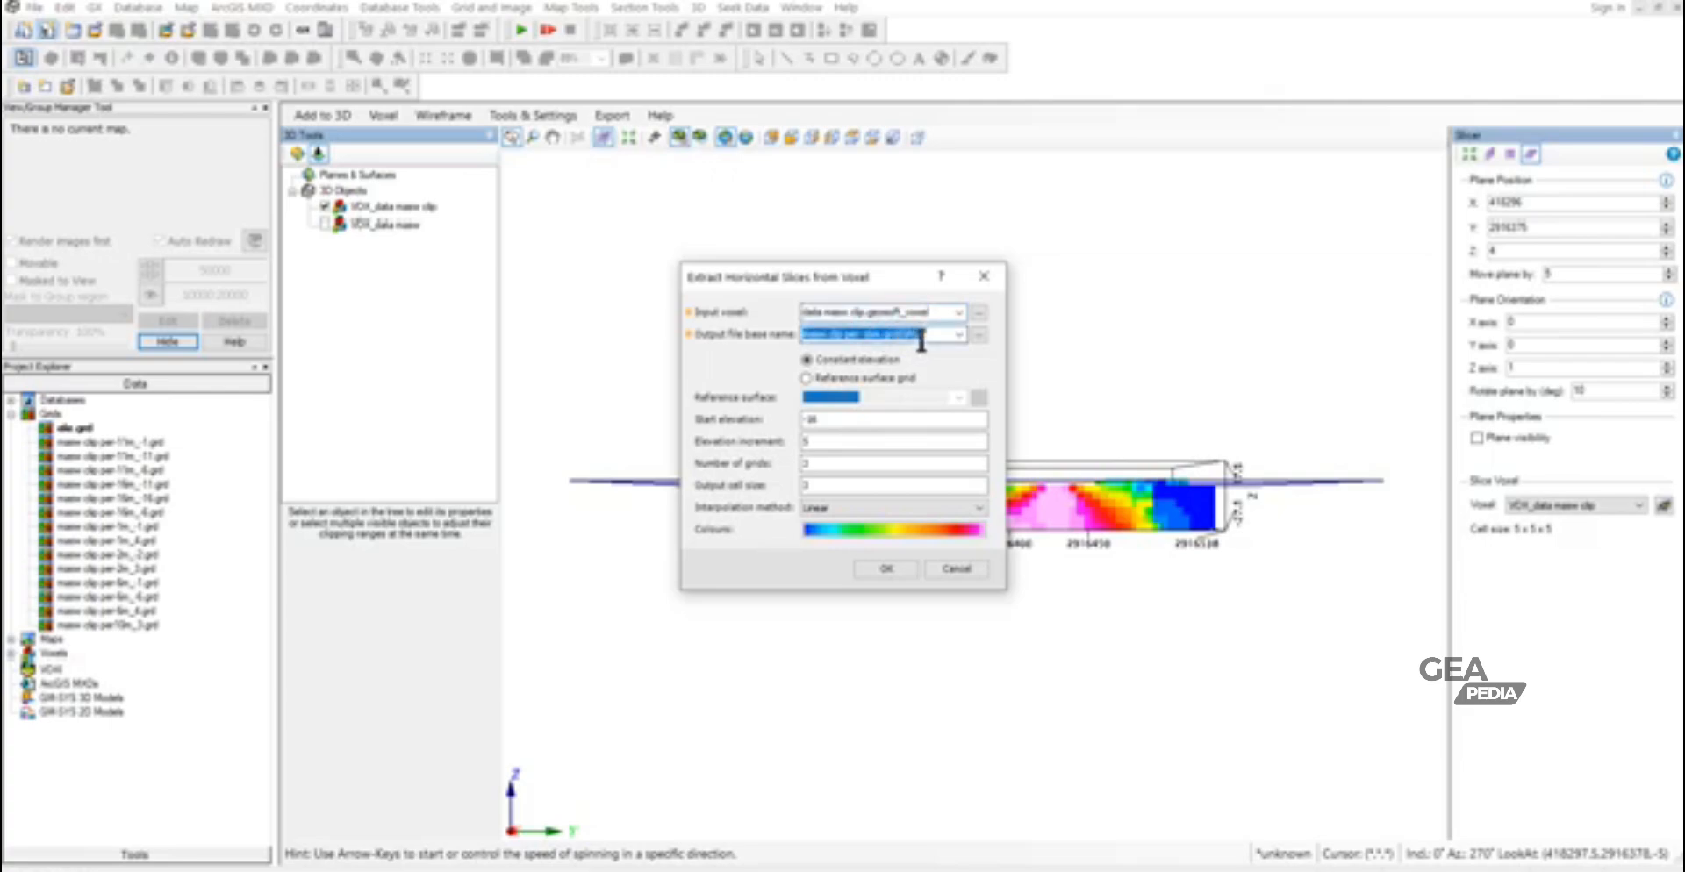
pyautogui.click(907, 309)
pyautogui.hotkey('ctrl', 'c')
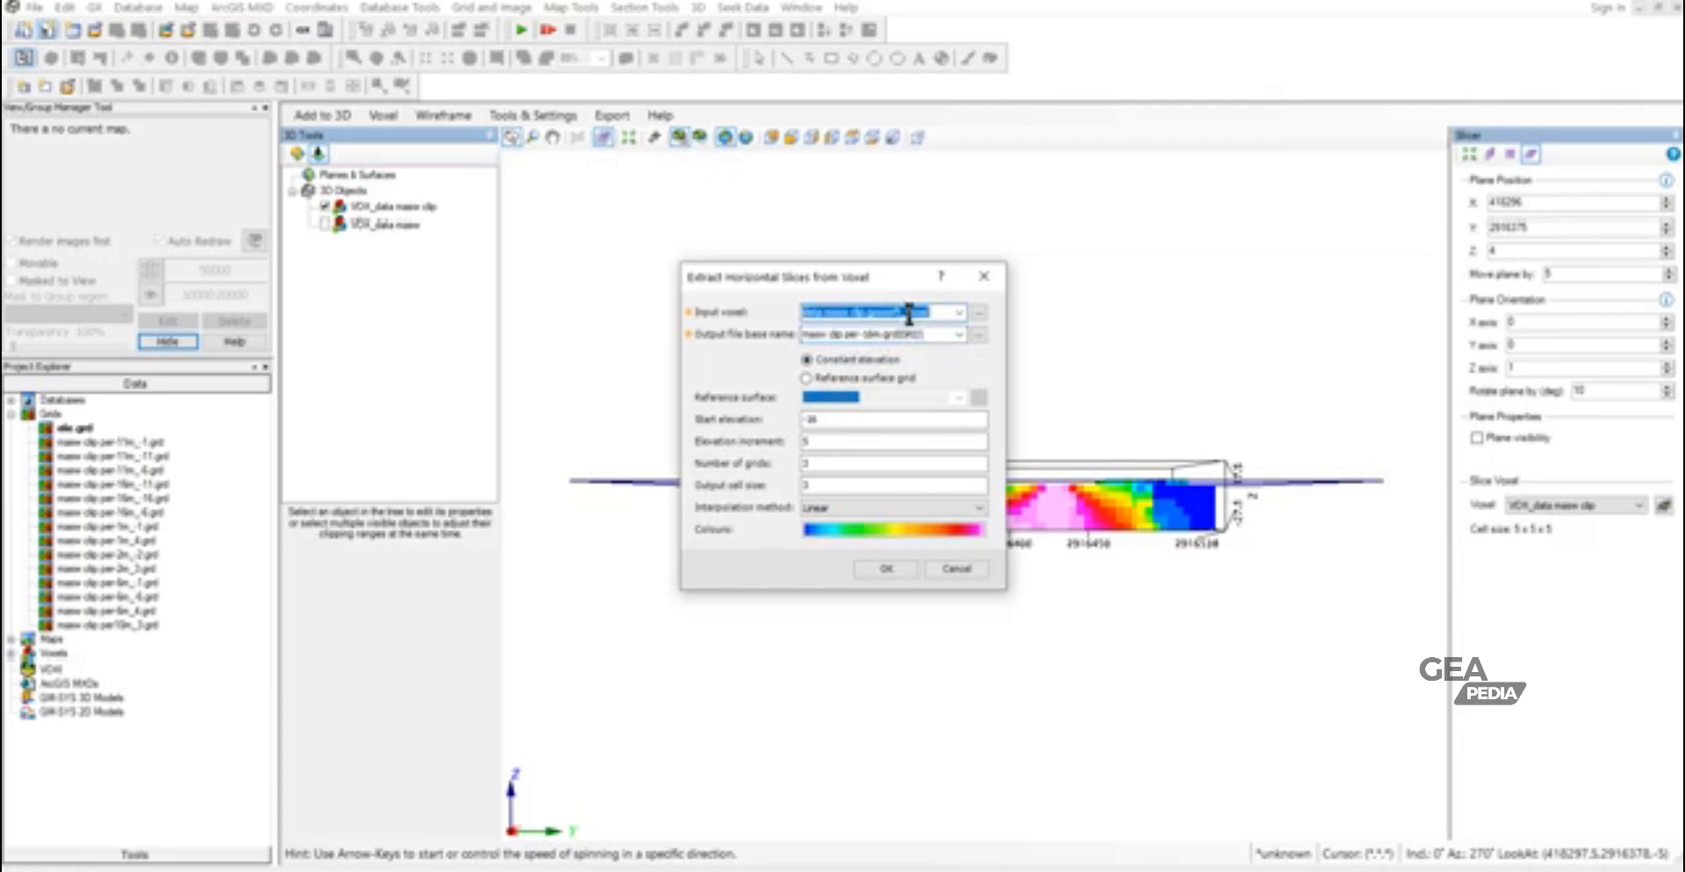
pyautogui.click(936, 341)
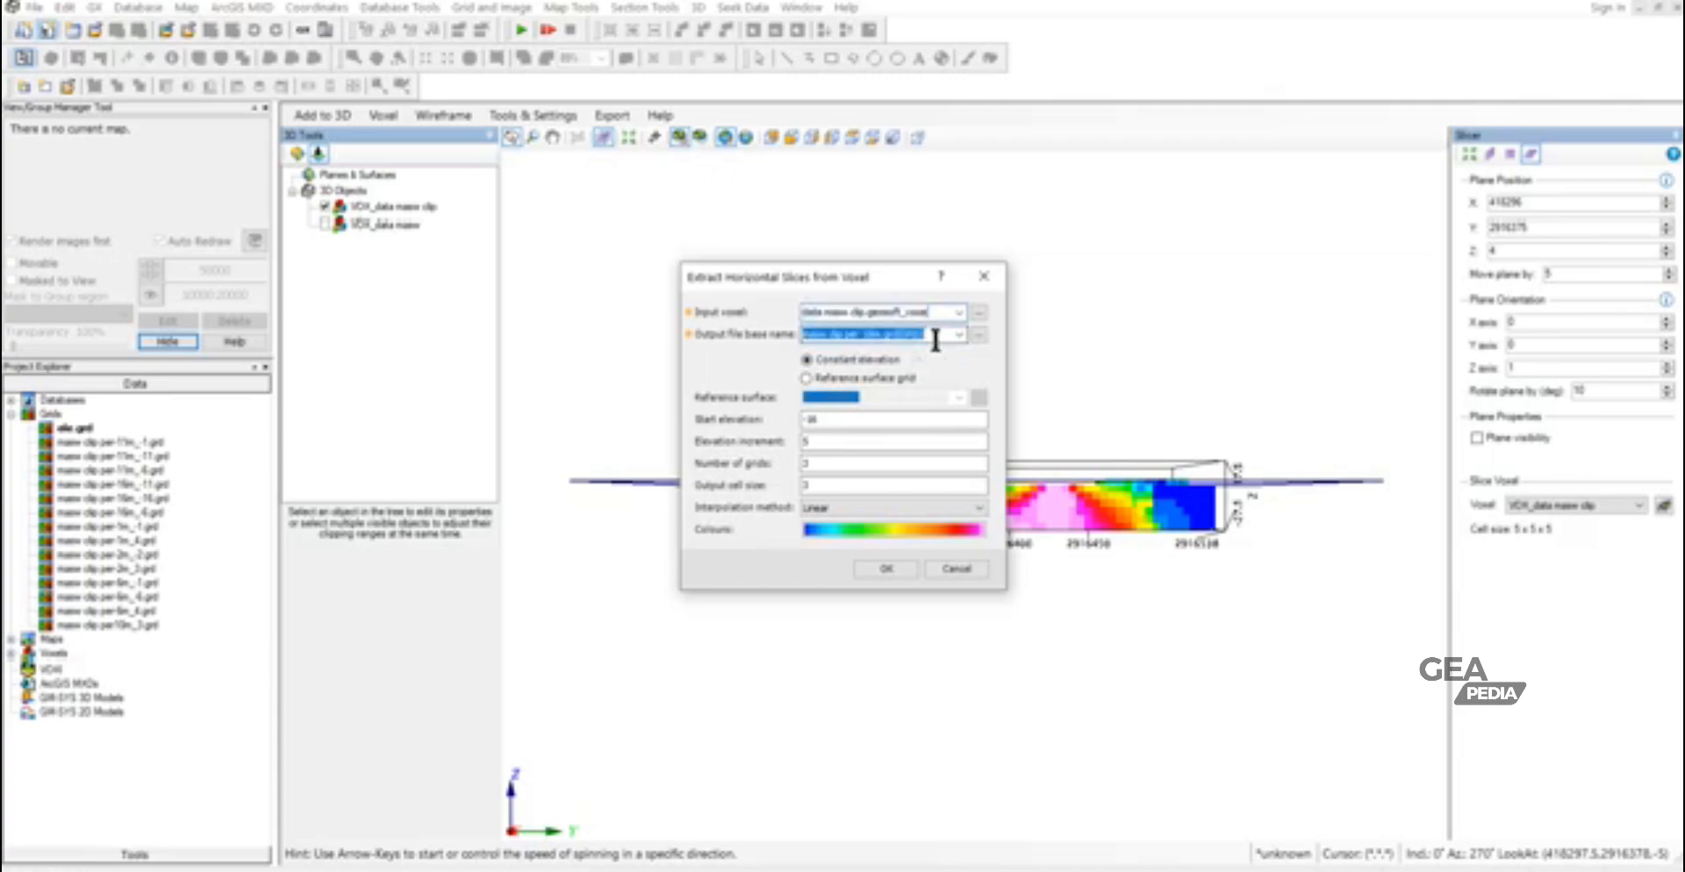
pyautogui.hotkey('ctrl', 'v')
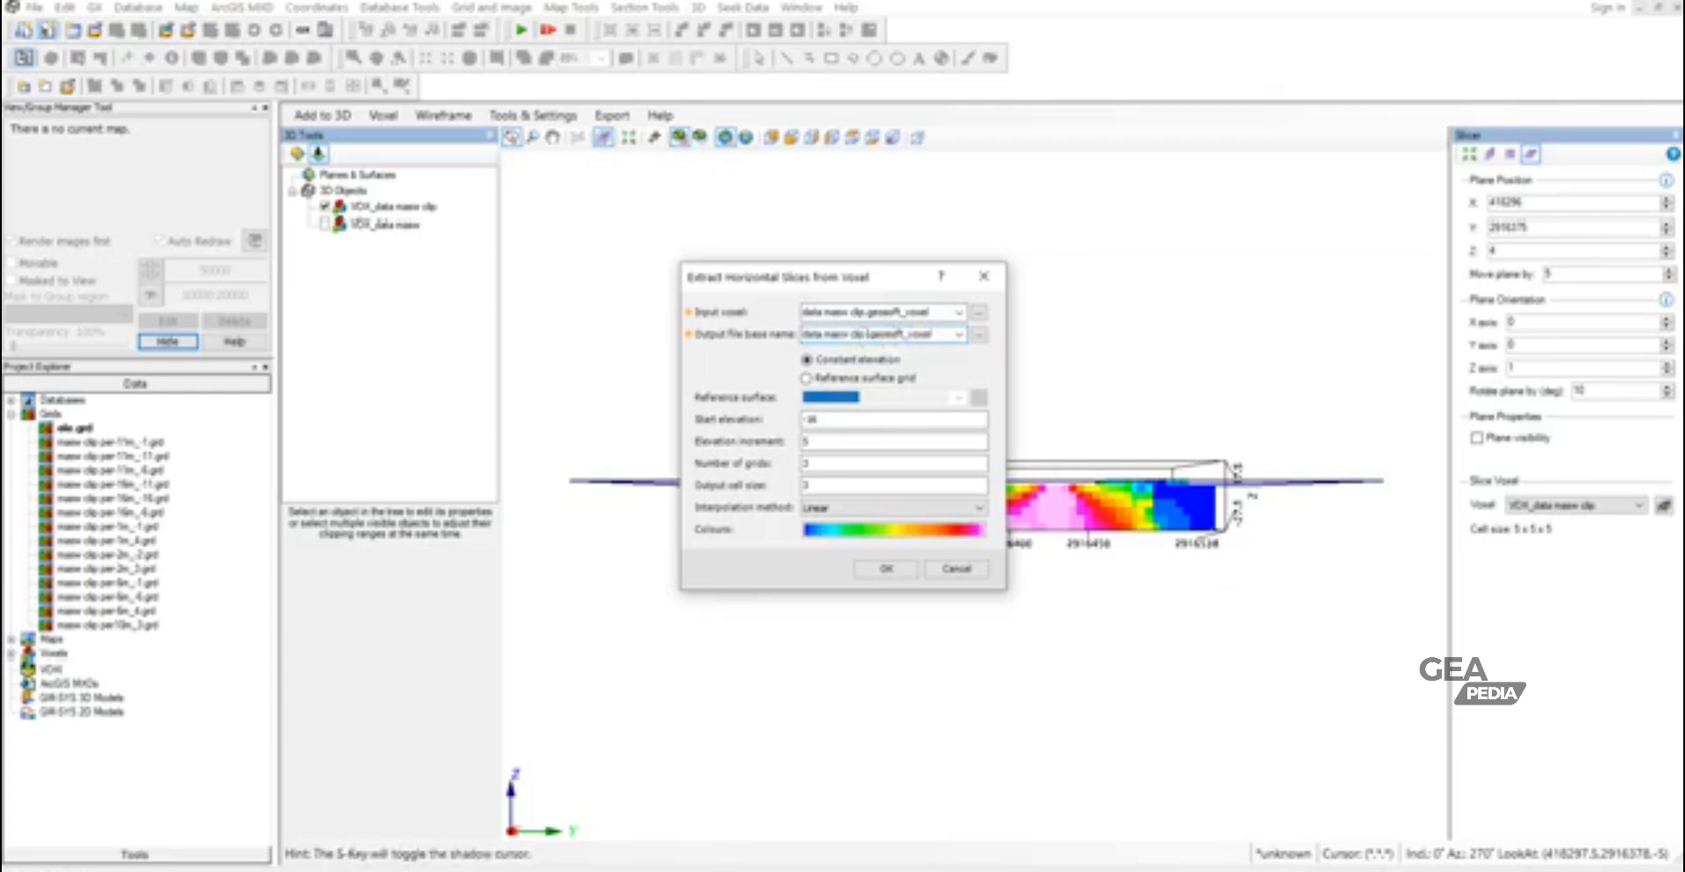
pyautogui.write('4m')
# - Set the start elevation to 4, clear the elevation increment, number of grids and output cell size, and extract the slice
pyautogui.click(836, 424)
pyautogui.moveTo(835, 424); pyautogui.dragTo(789, 420)
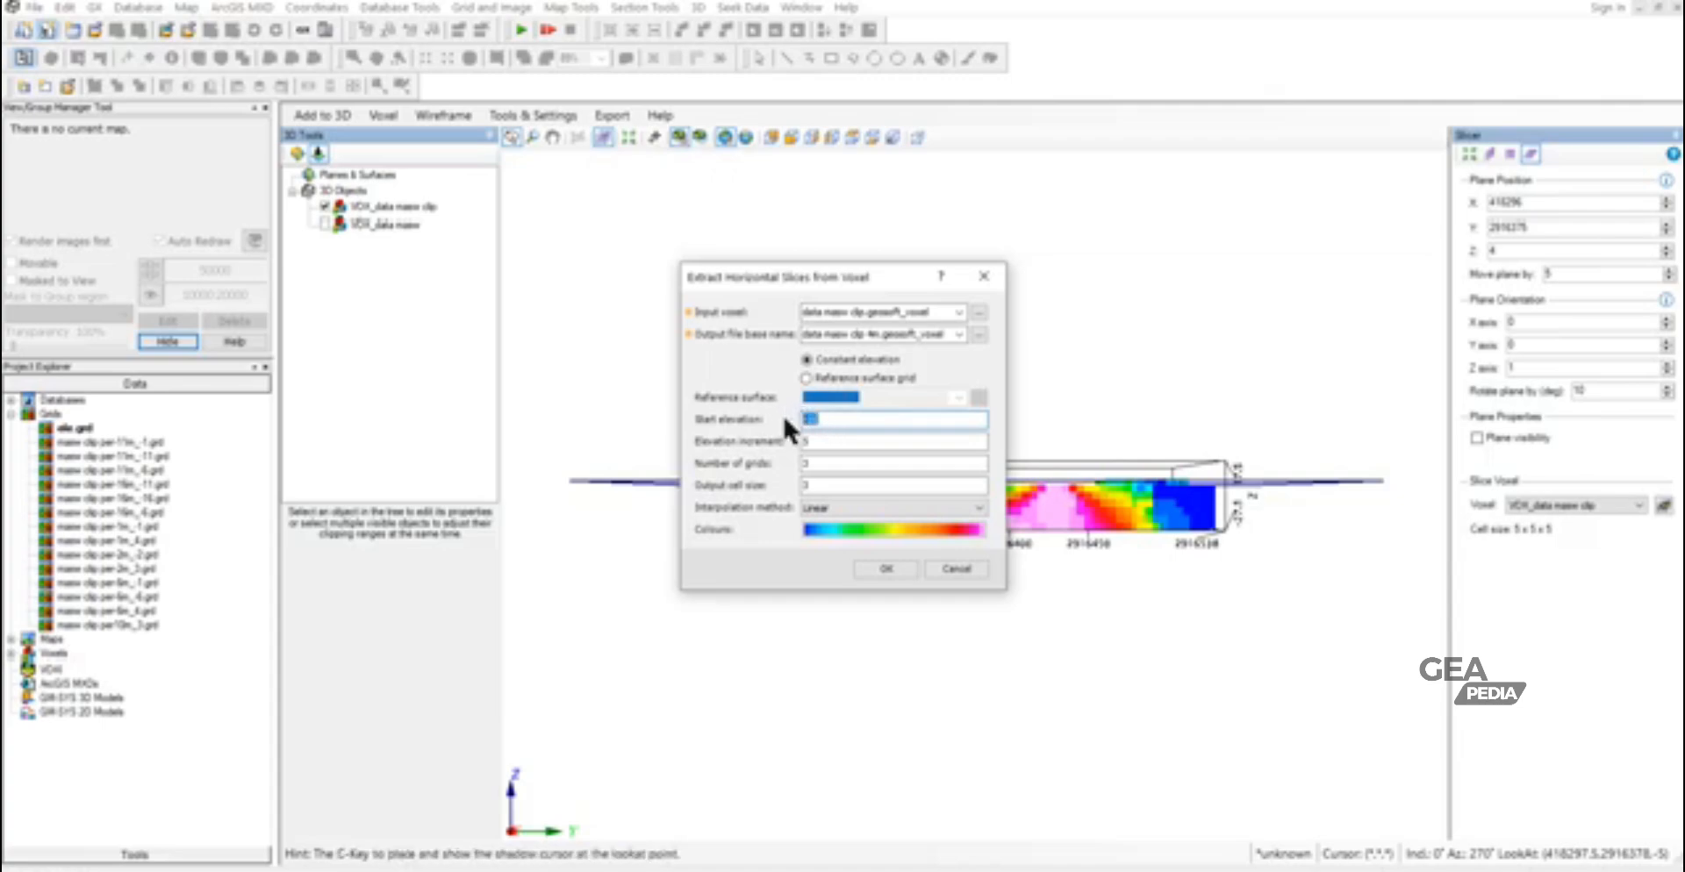
pyautogui.click(829, 442)
pyautogui.write('5')
pyautogui.moveTo(833, 443); pyautogui.dragTo(795, 483)
pyautogui.press('BackSpace')
pyautogui.press('BackSpace')
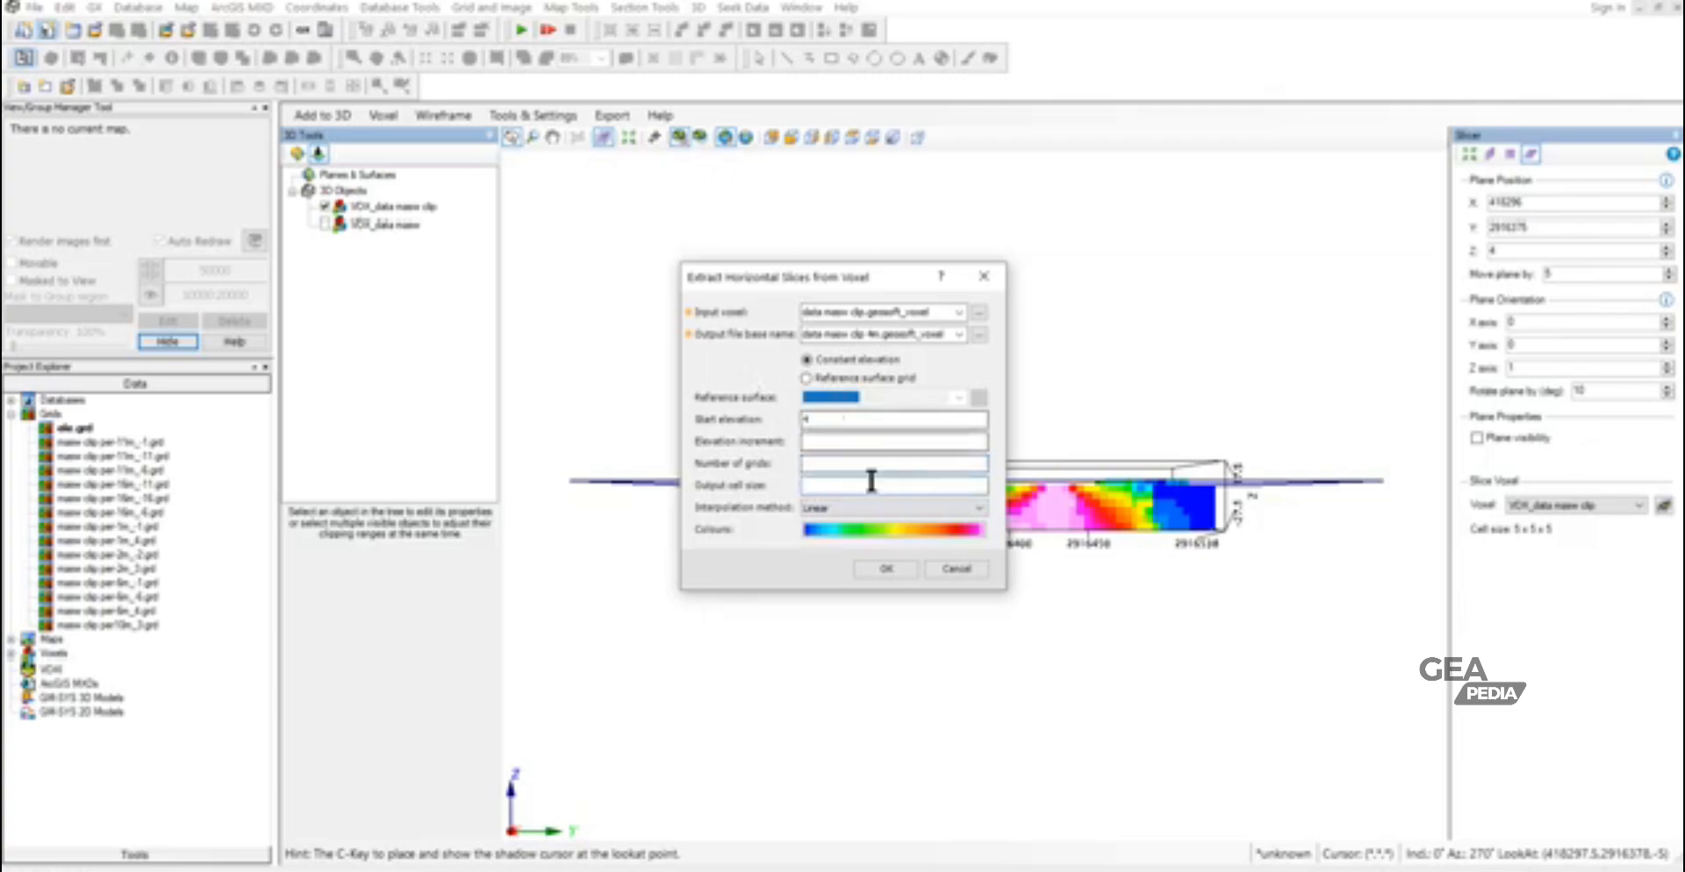
pyautogui.click(886, 570)
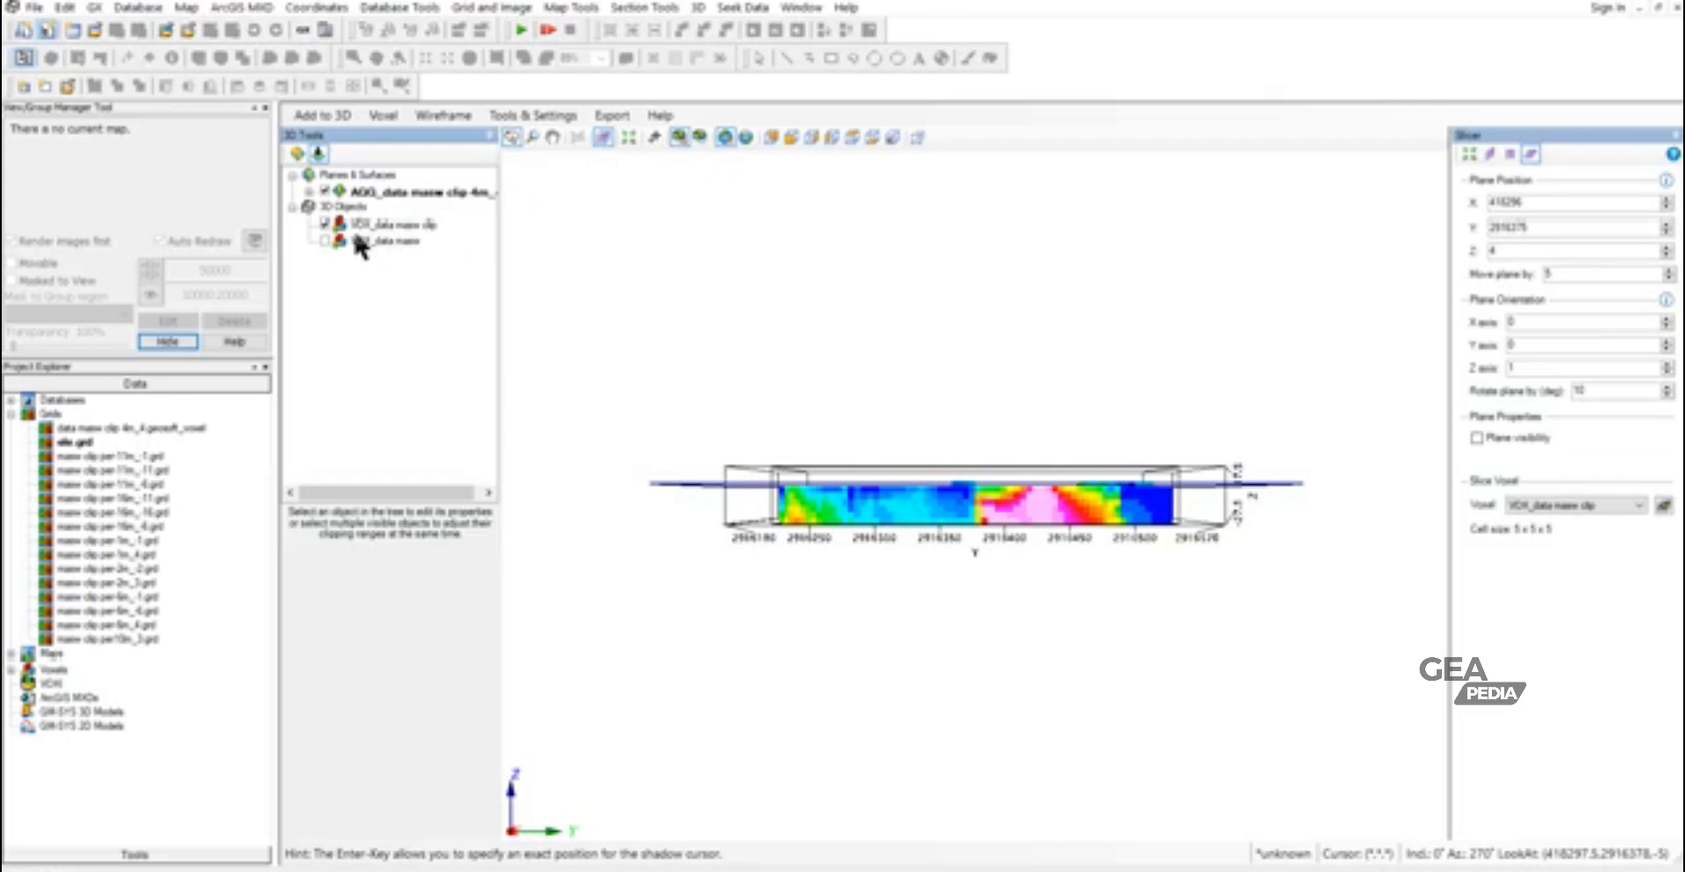
# - Hide the clipped voxel and inspect the extracted 4 m slice on its own from several angles
pyautogui.click(324, 224)
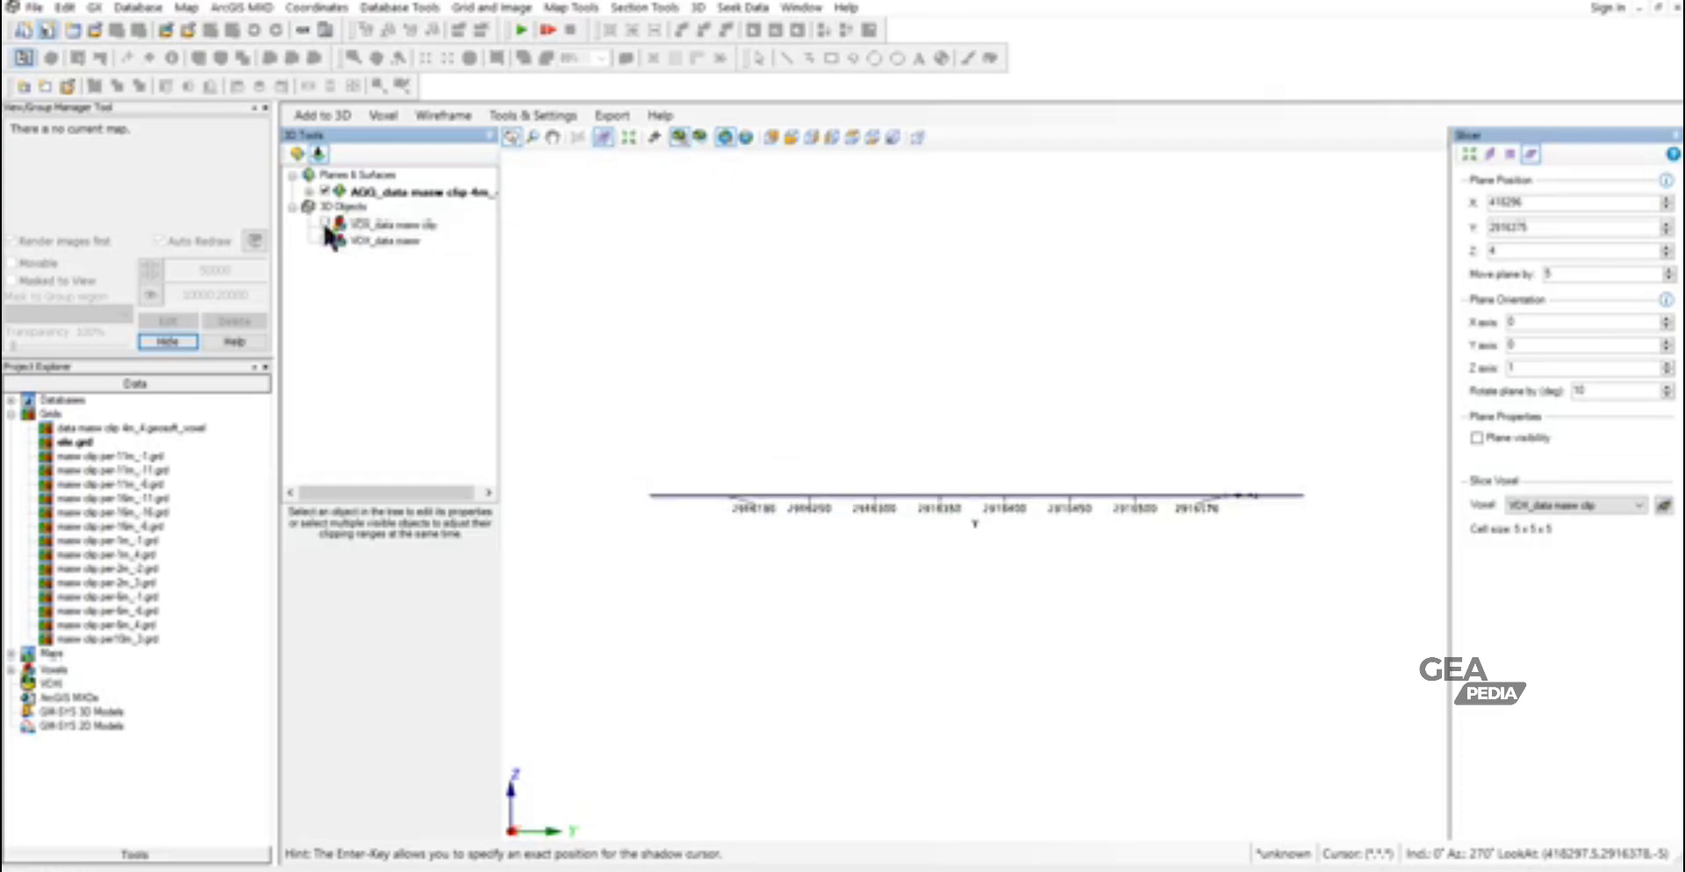
pyautogui.moveTo(723, 384); pyautogui.dragTo(871, 527)
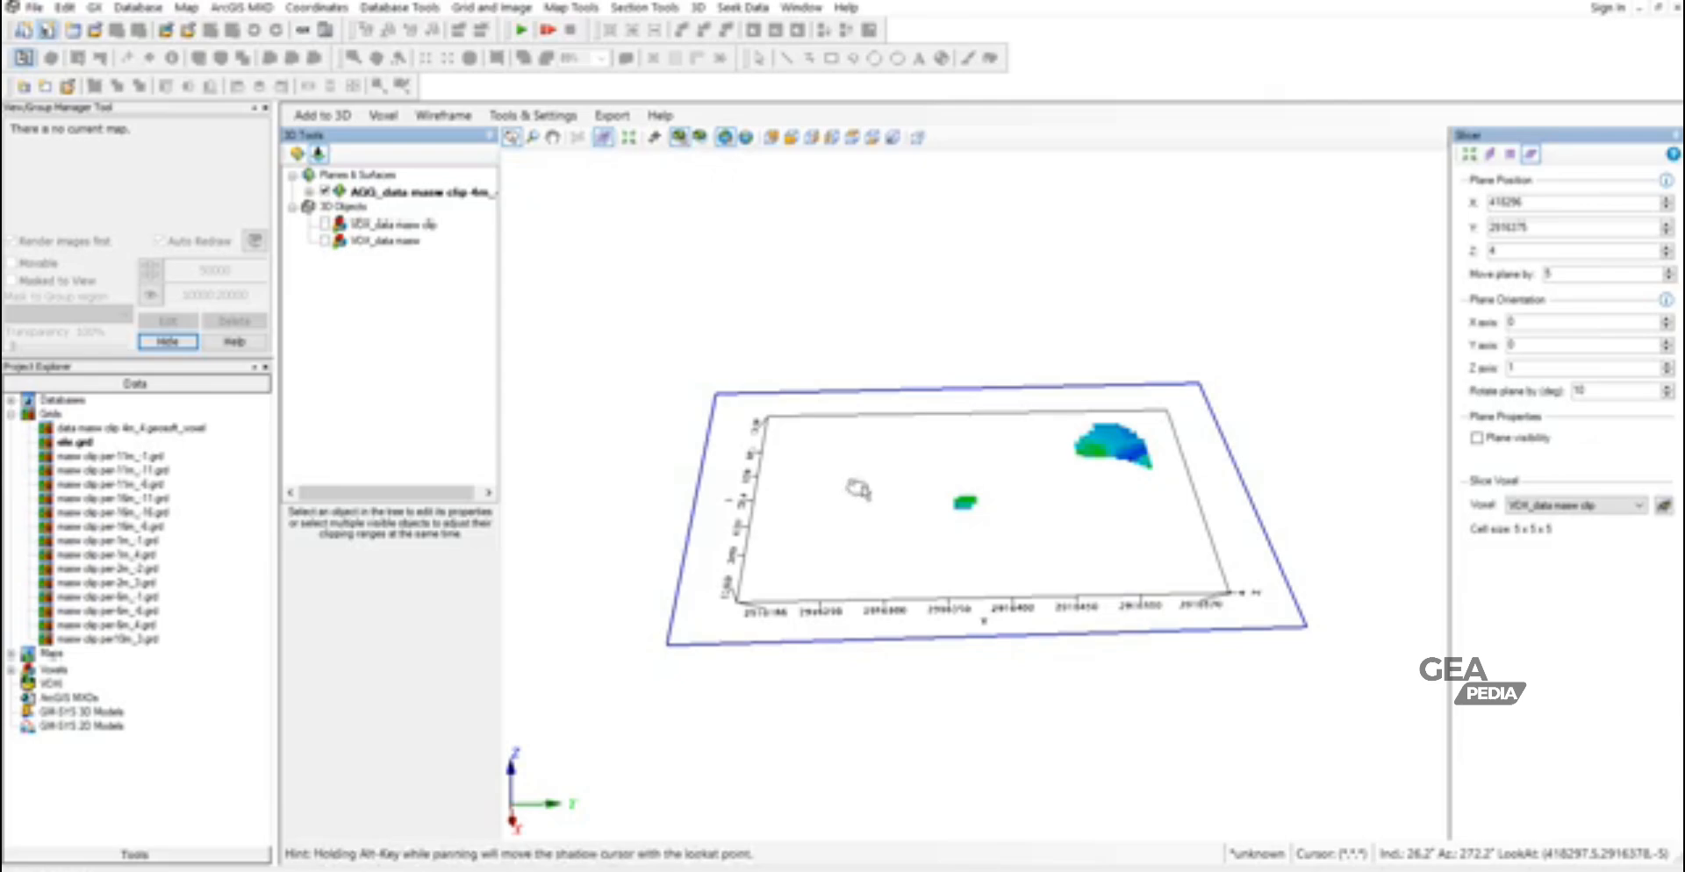
pyautogui.moveTo(917, 455); pyautogui.dragTo(891, 376)
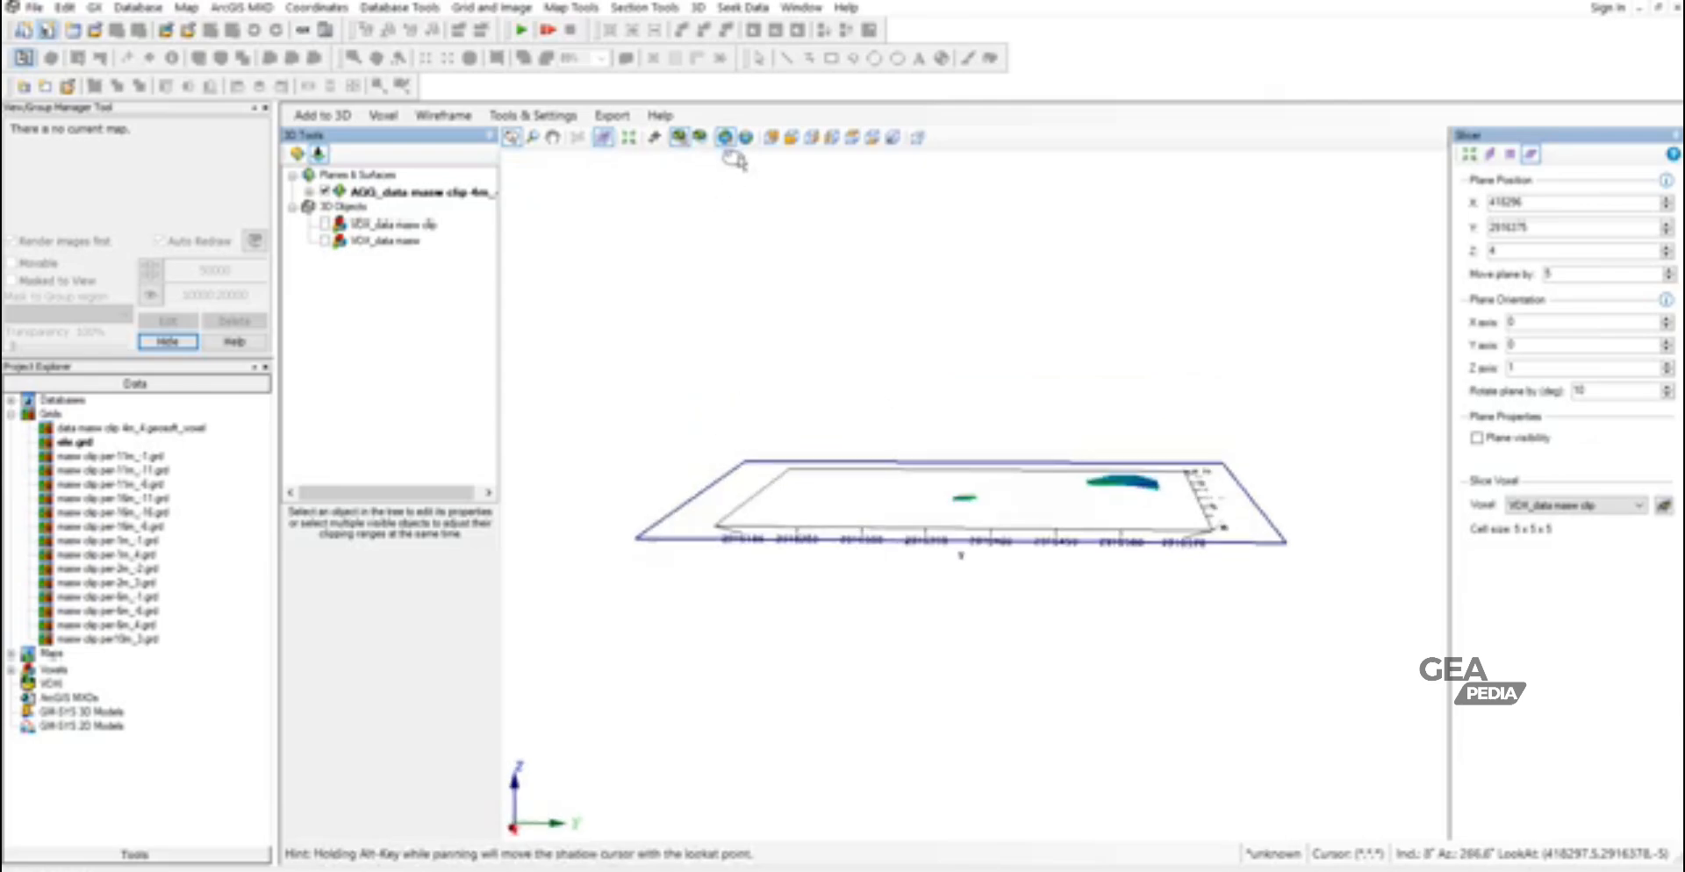
# - Show the clipped voxel again in the east view and move the slicer plane to Z -1
pyautogui.click(810, 139)
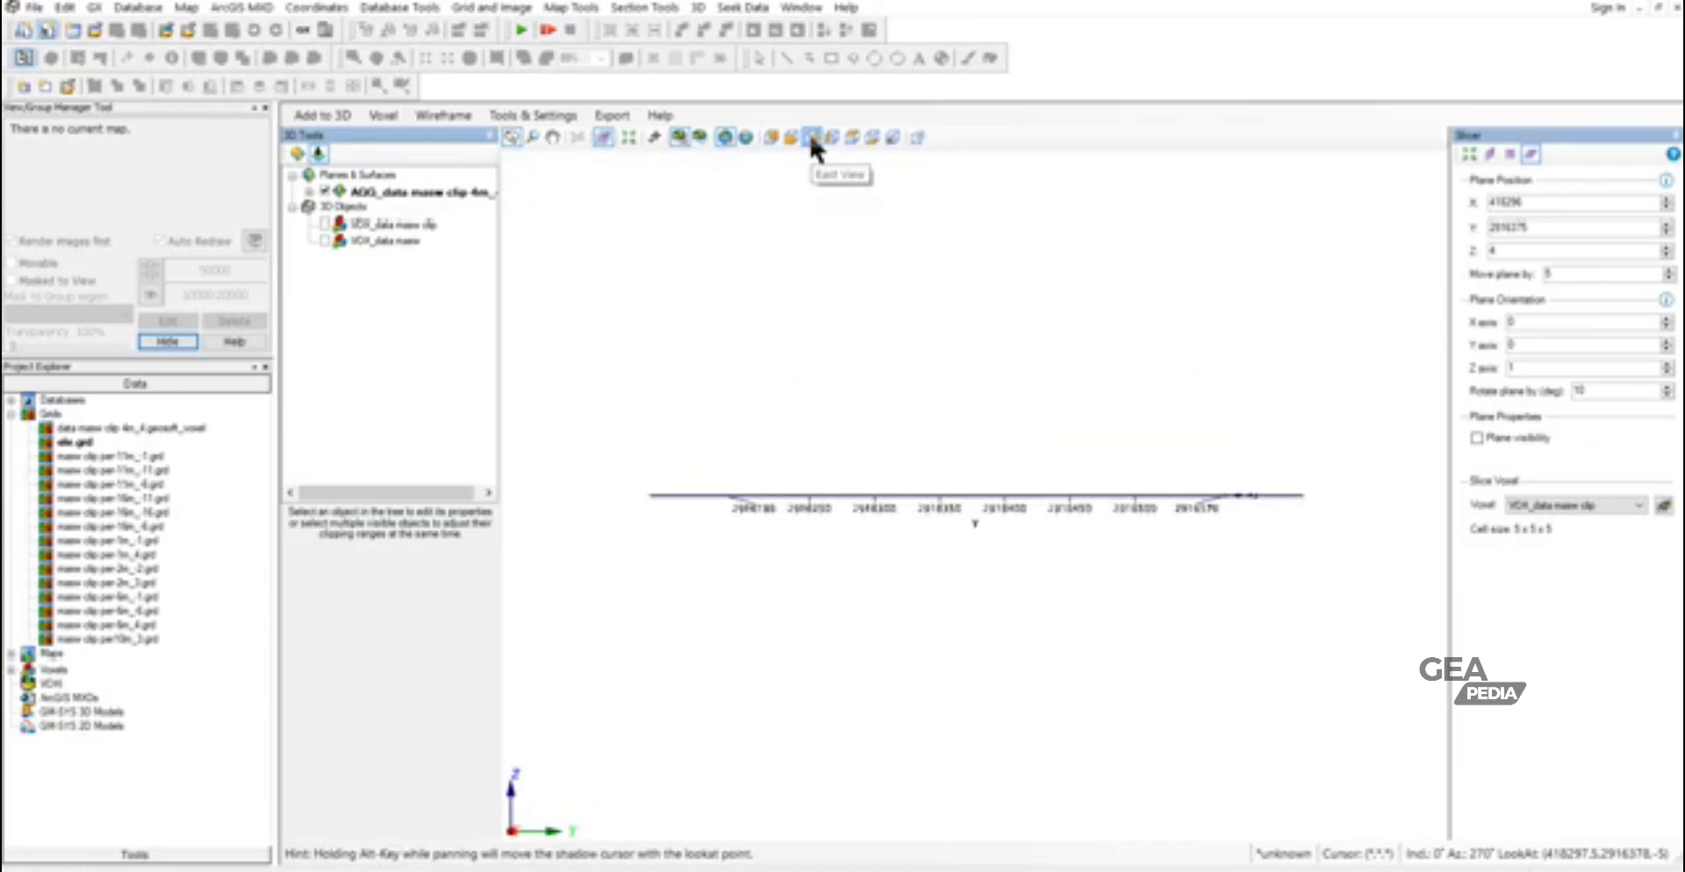
pyautogui.click(325, 225)
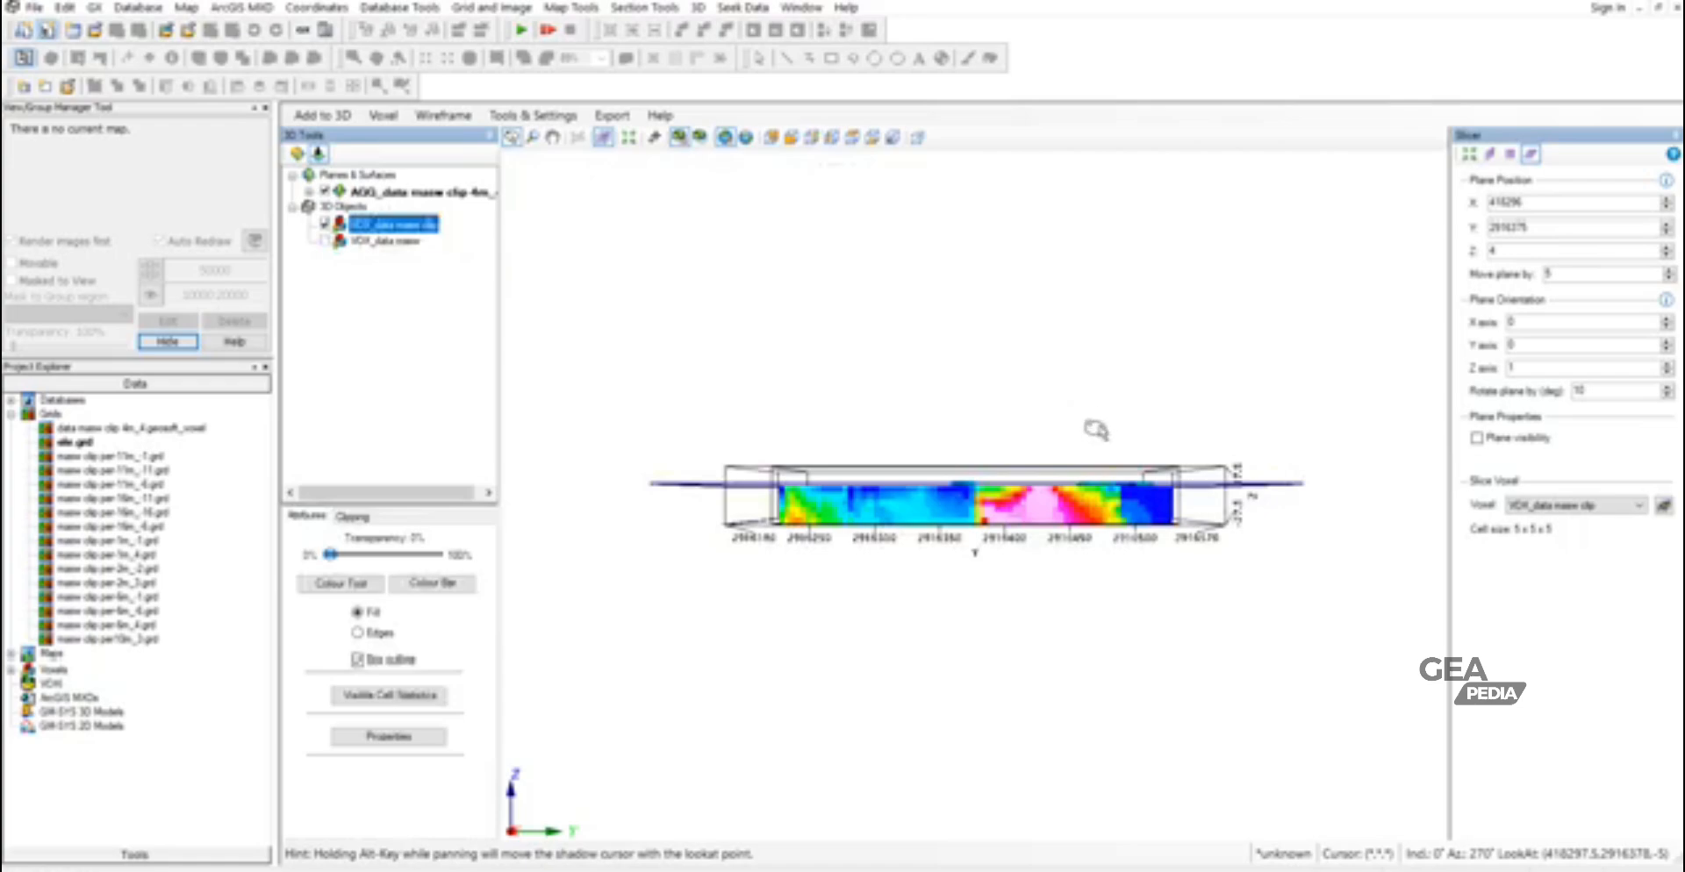
pyautogui.click(1665, 249)
pyautogui.click(1665, 254)
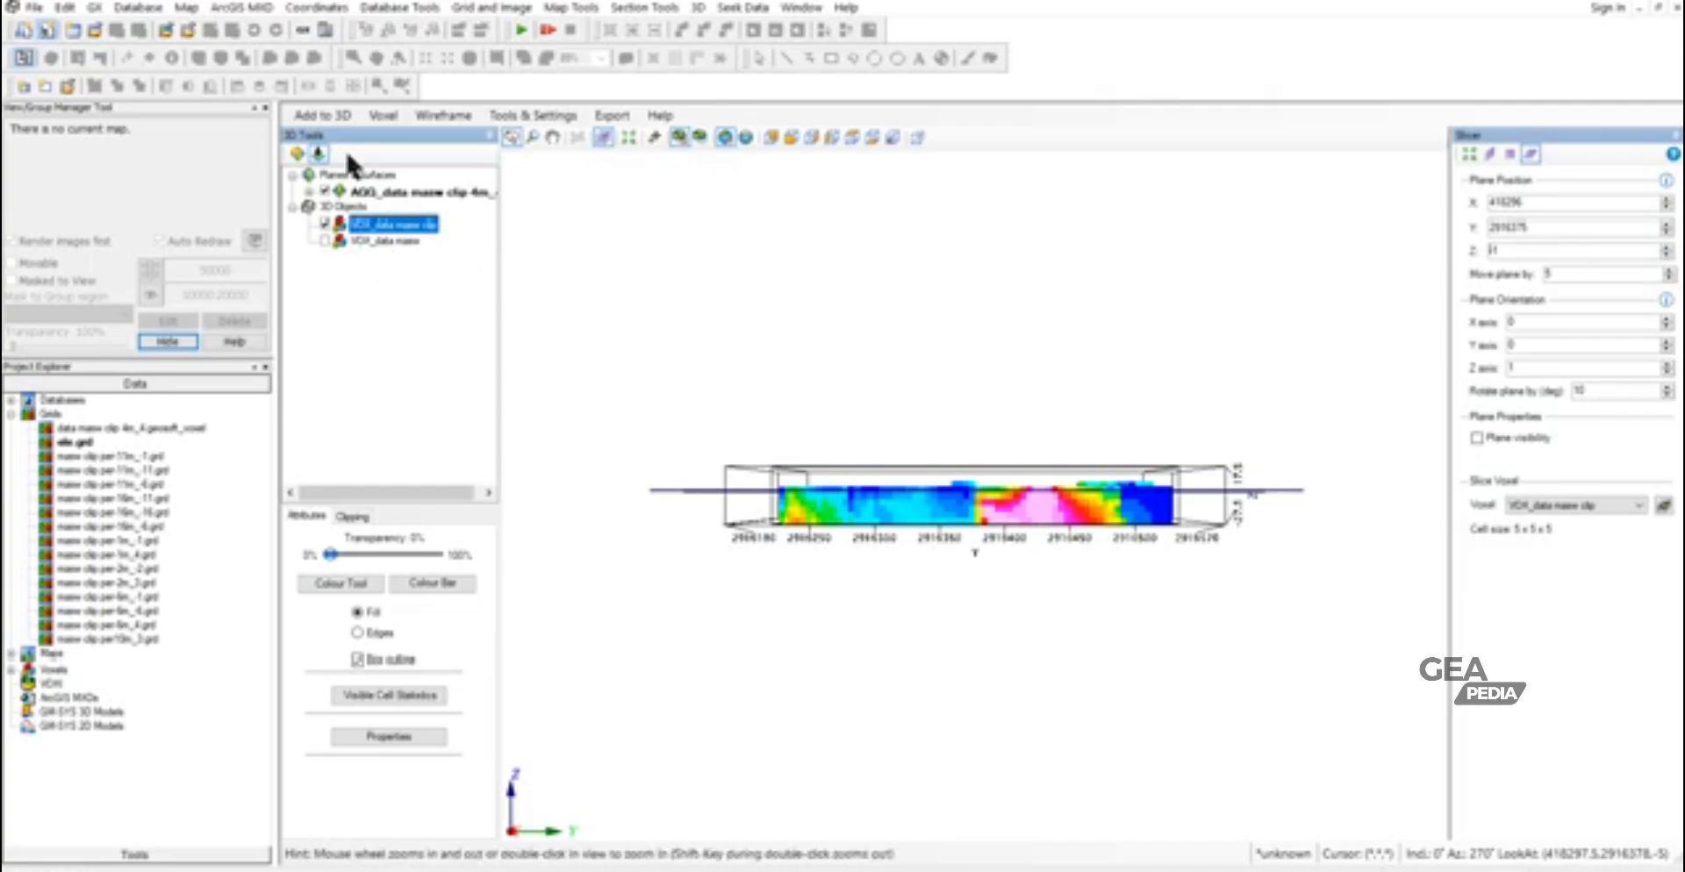
# - Extract a horizontal slice from the clipped voxel at start elevation -1, with the output base name data masw clip -1m.geosoft_voxel
pyautogui.click(325, 114)
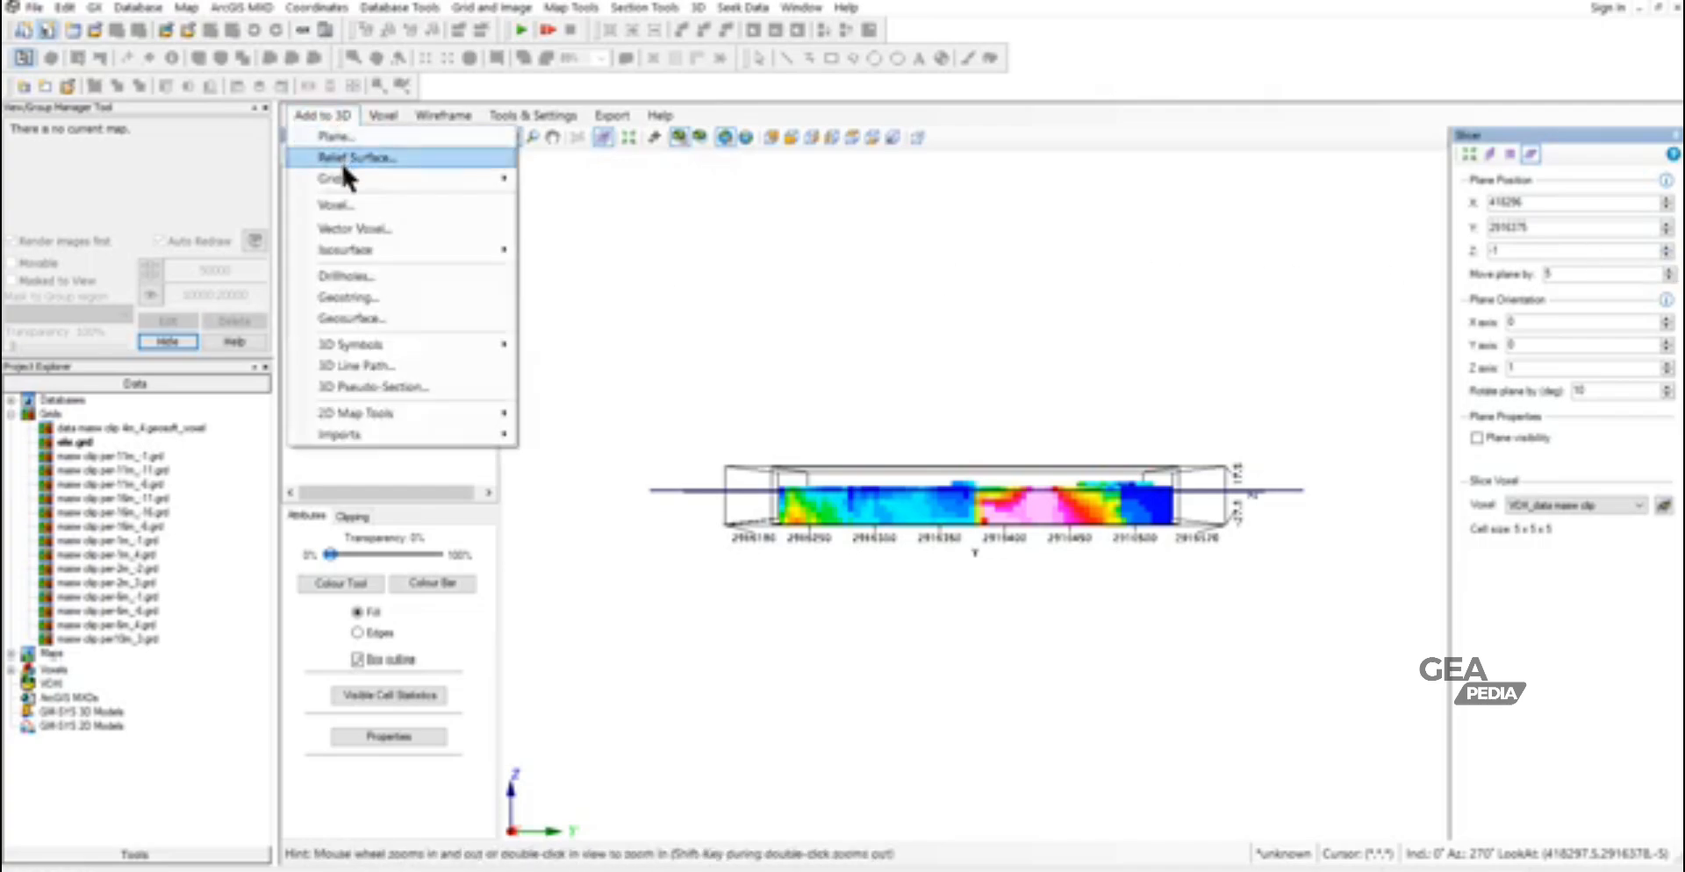
pyautogui.moveTo(344, 176)
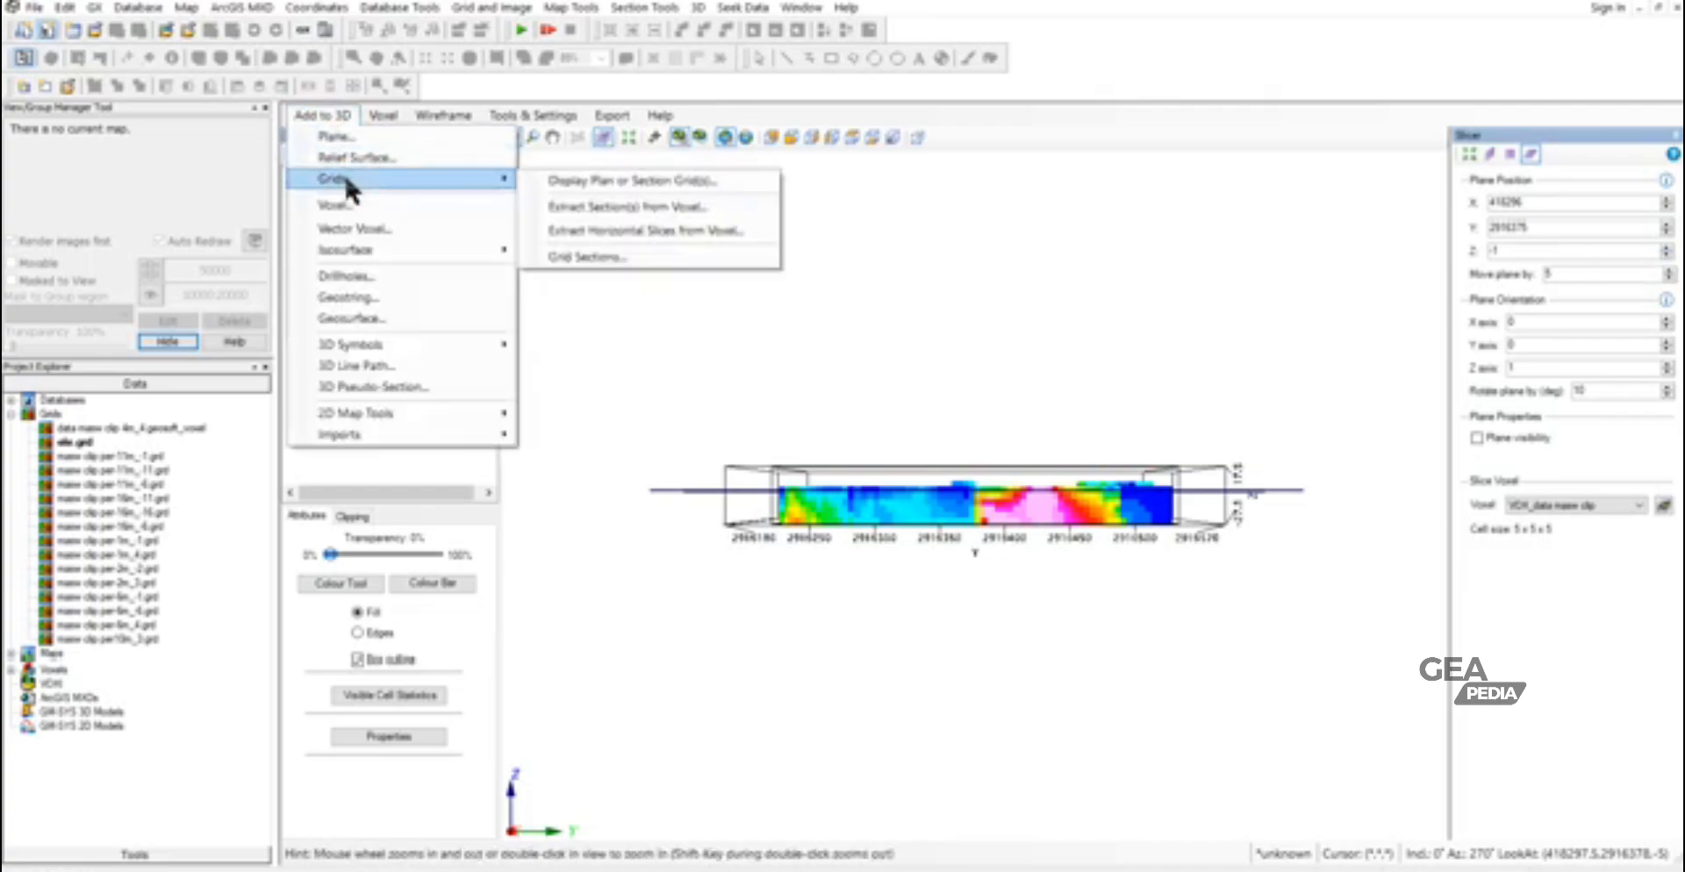
pyautogui.click(619, 231)
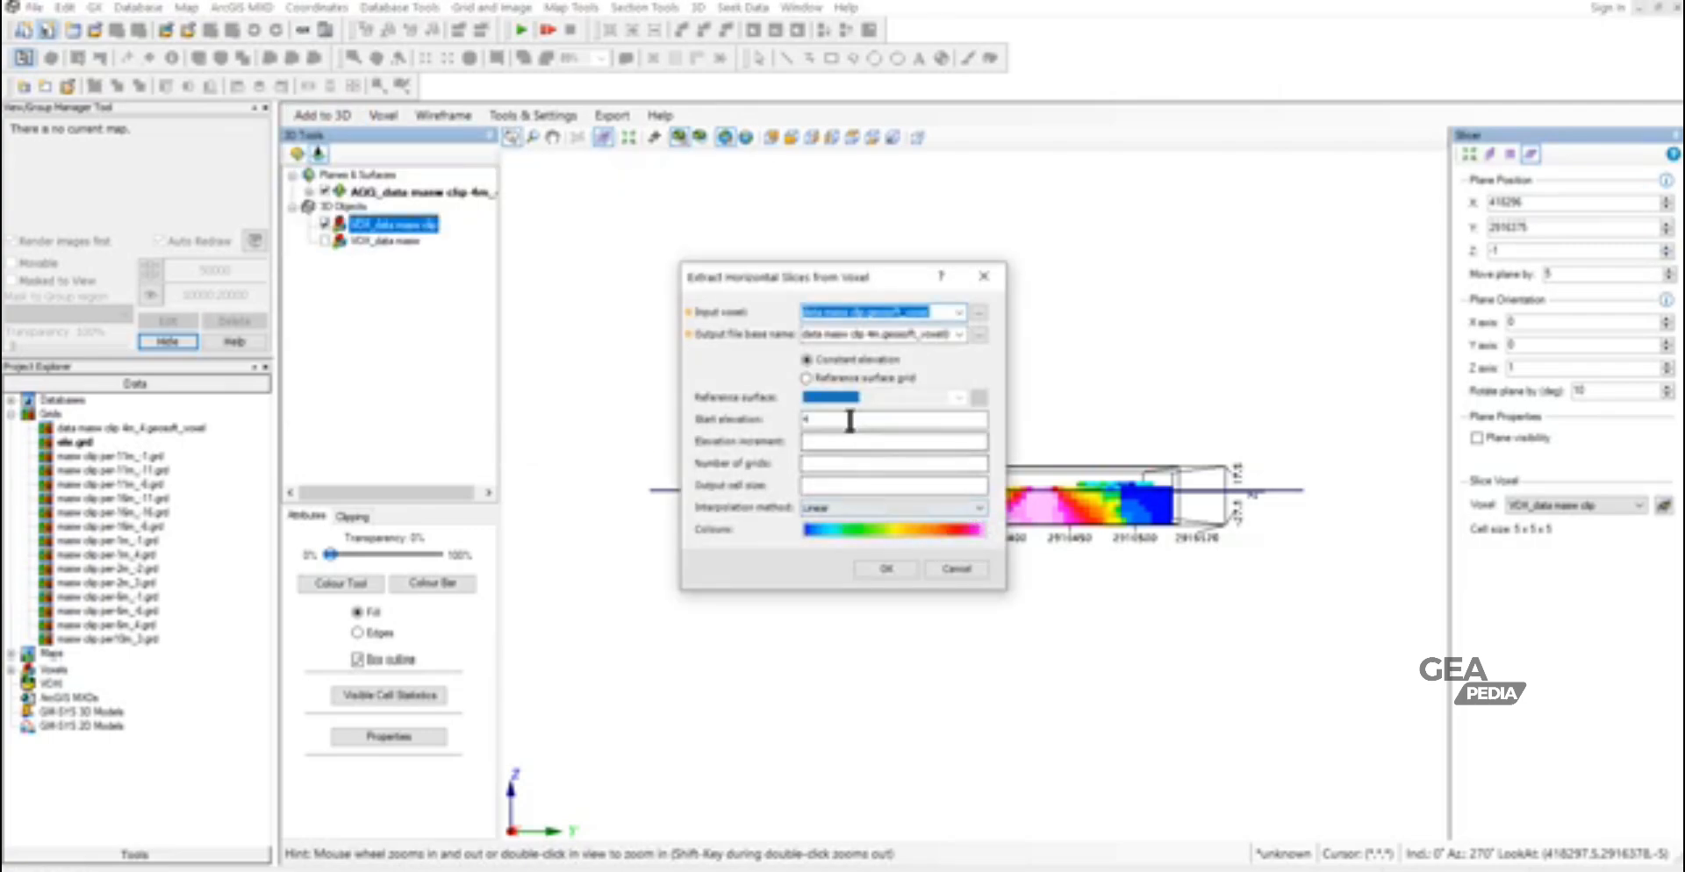
pyautogui.click(802, 421)
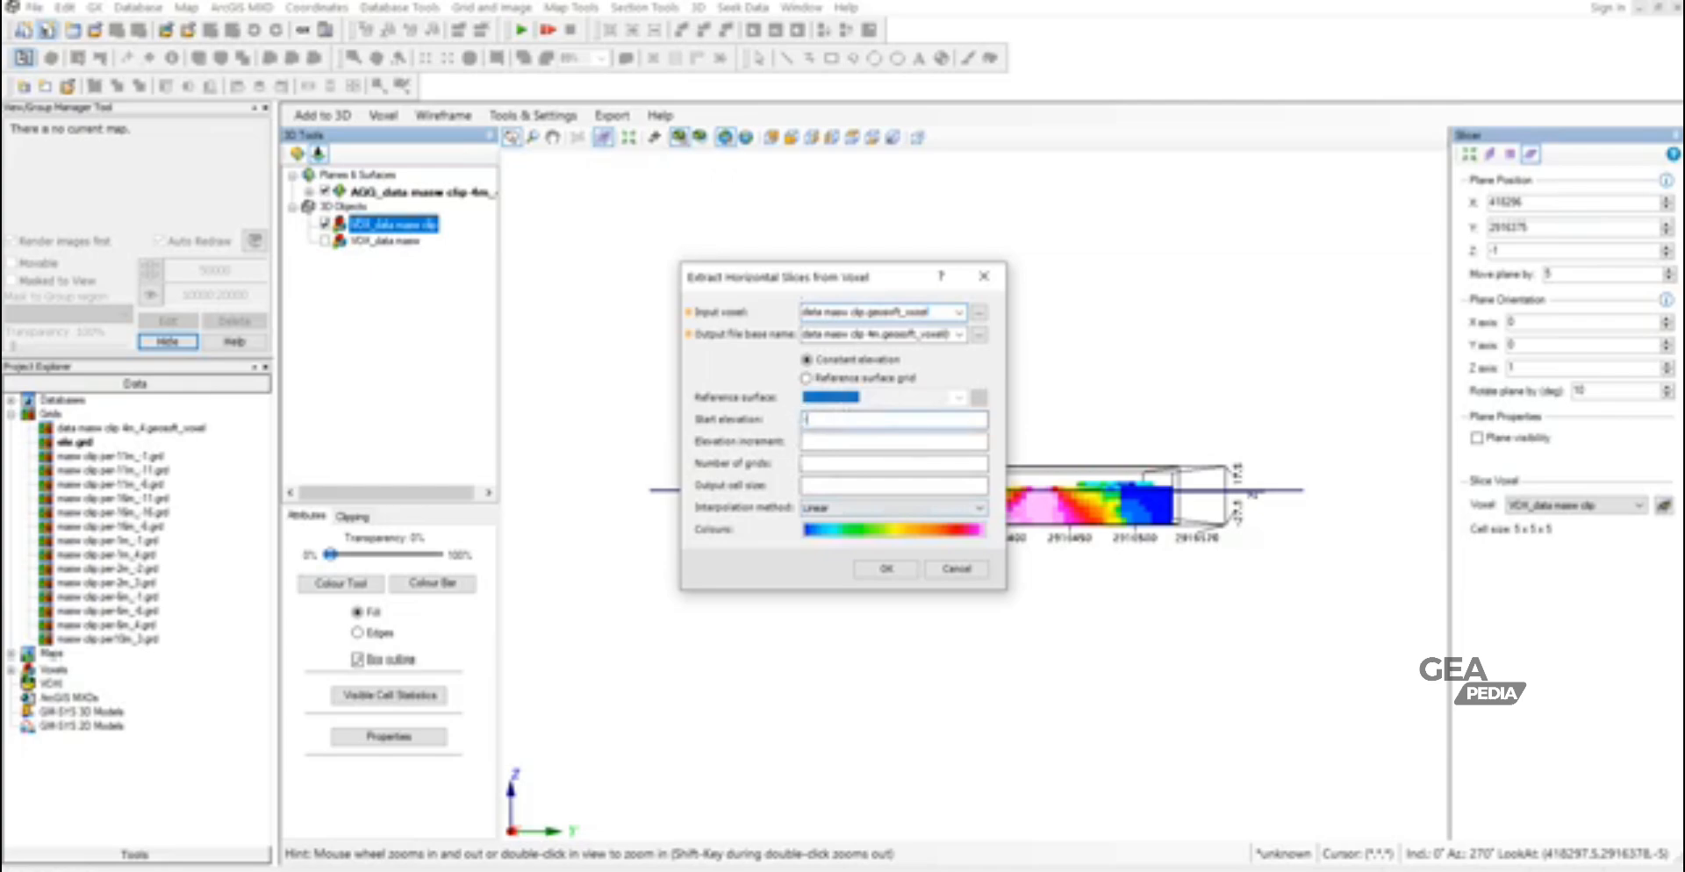
pyautogui.write('-1')
pyautogui.click(883, 332)
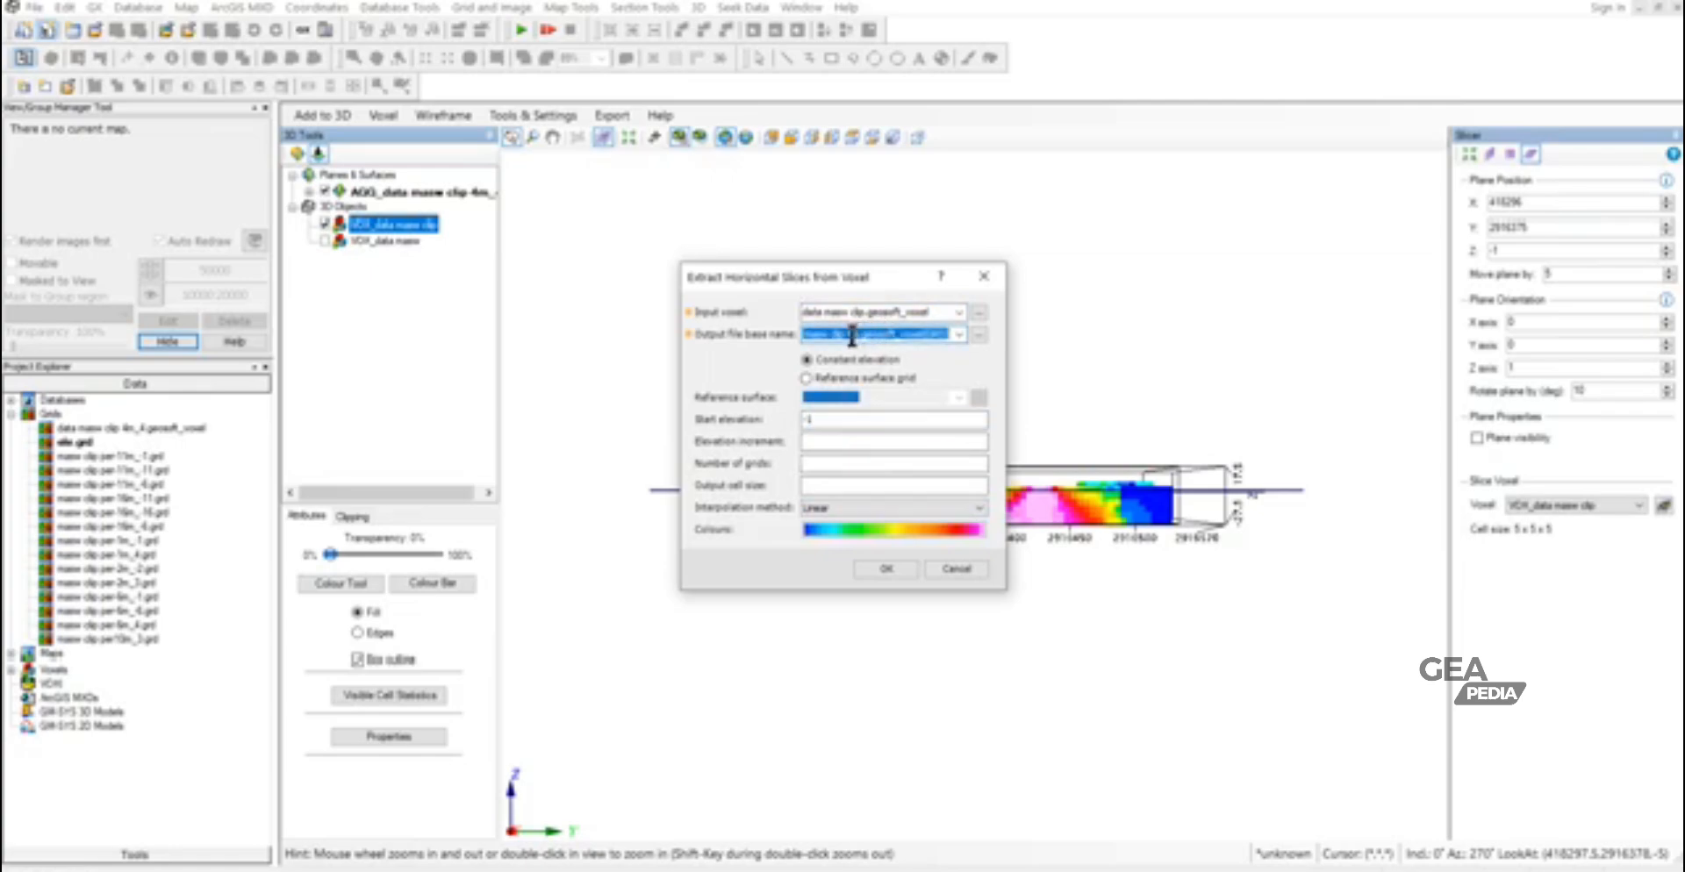
pyautogui.click(847, 335)
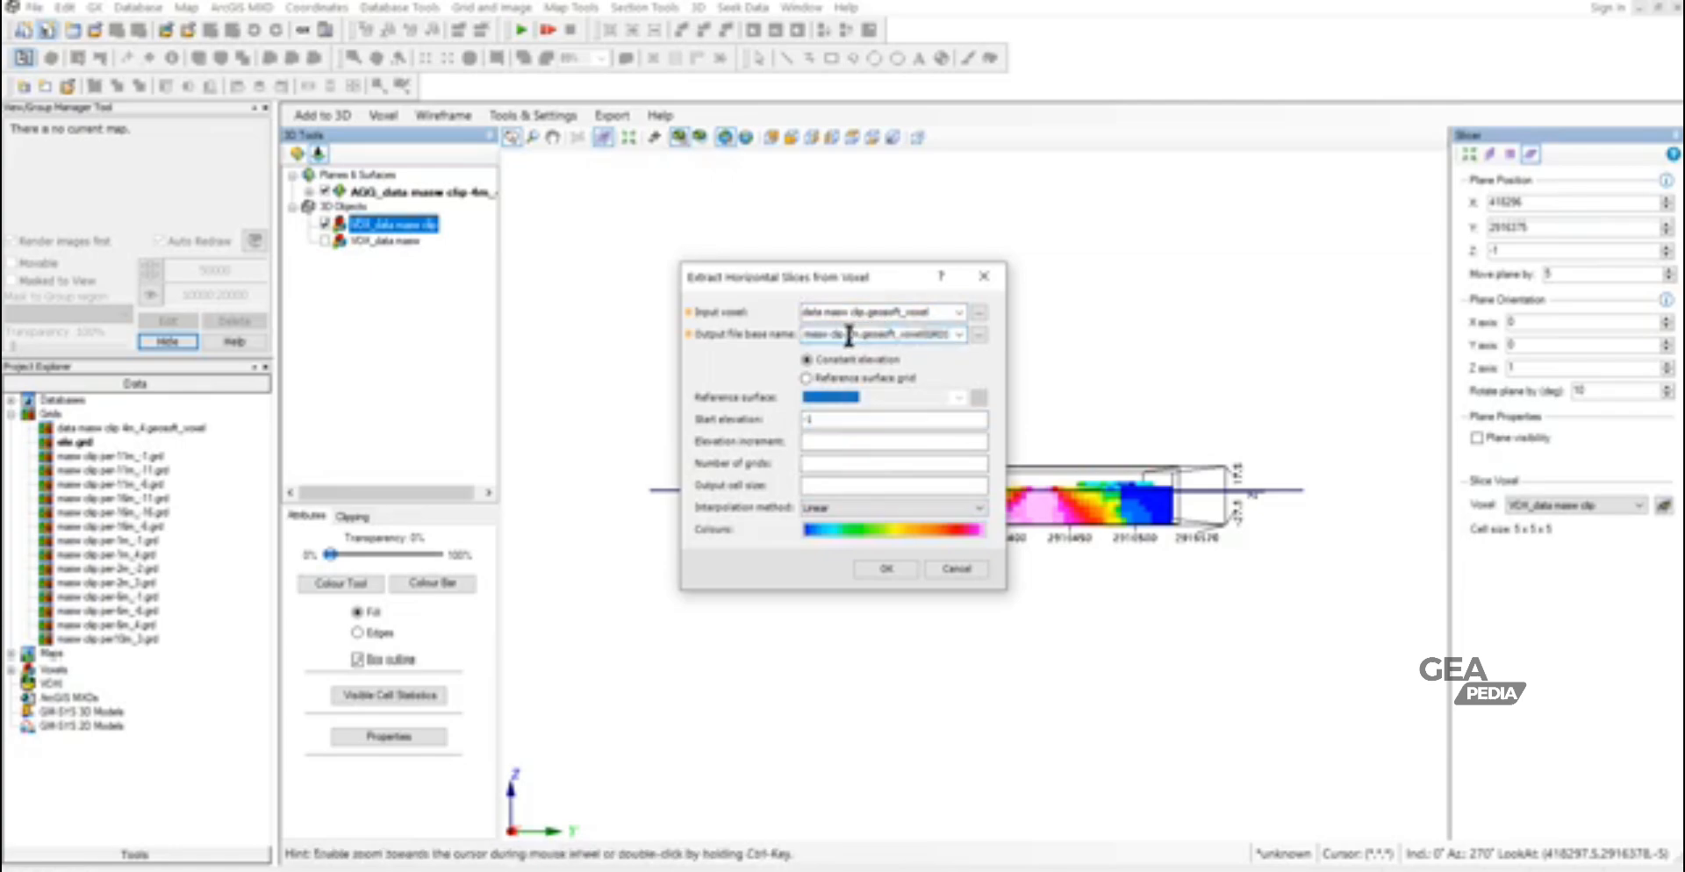
pyautogui.press('BackSpace')
pyautogui.write('2')
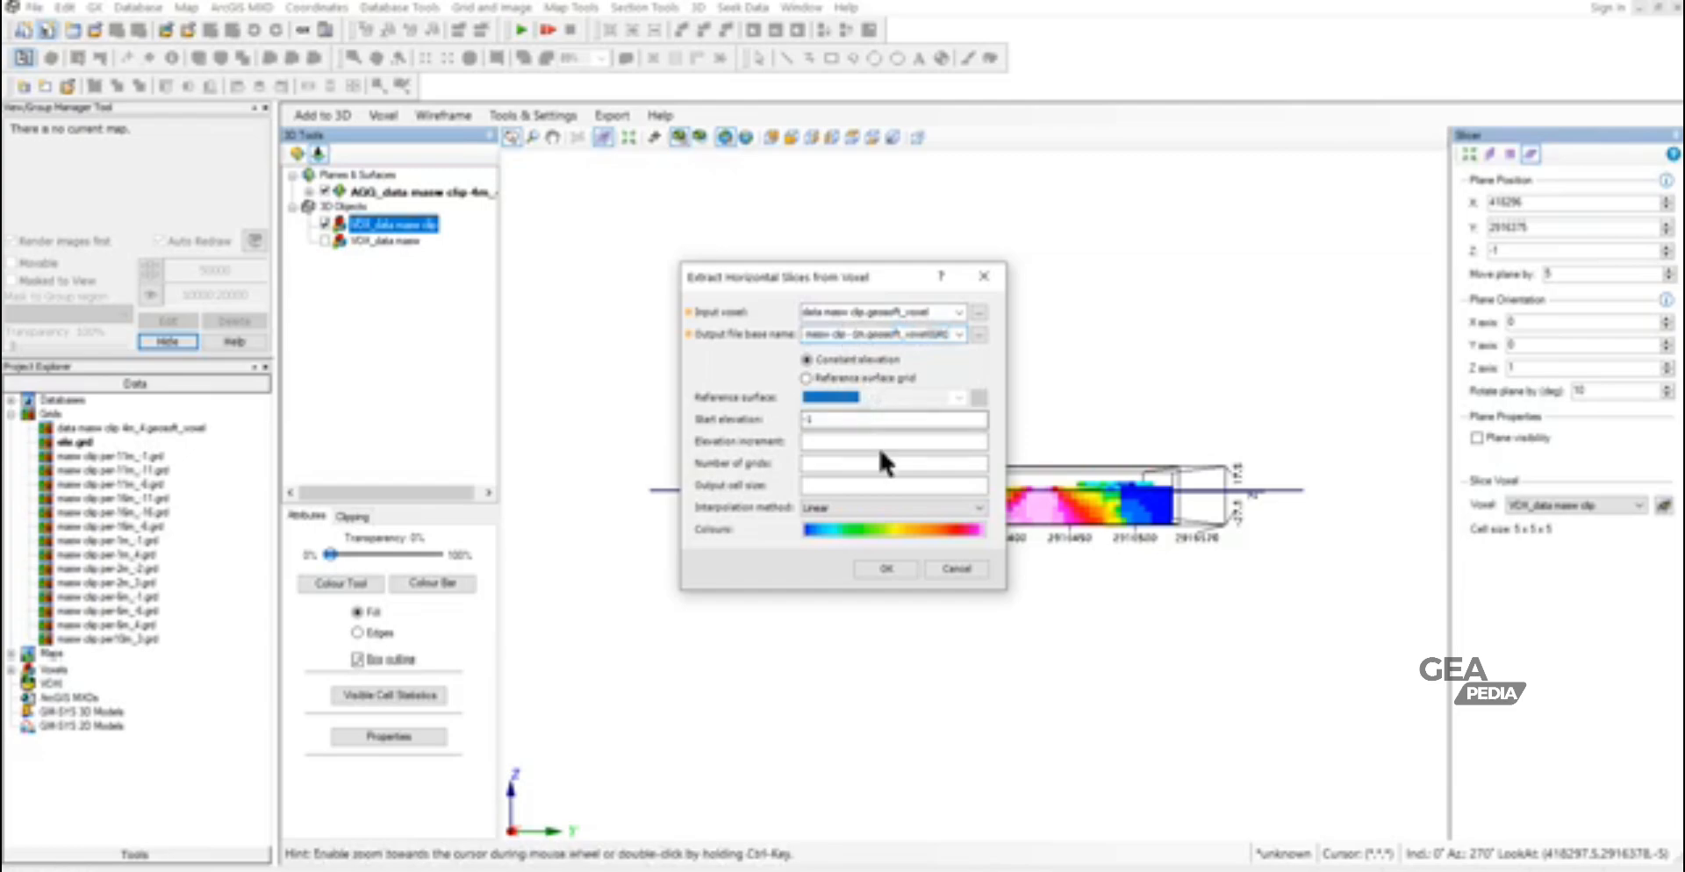
pyautogui.click(884, 569)
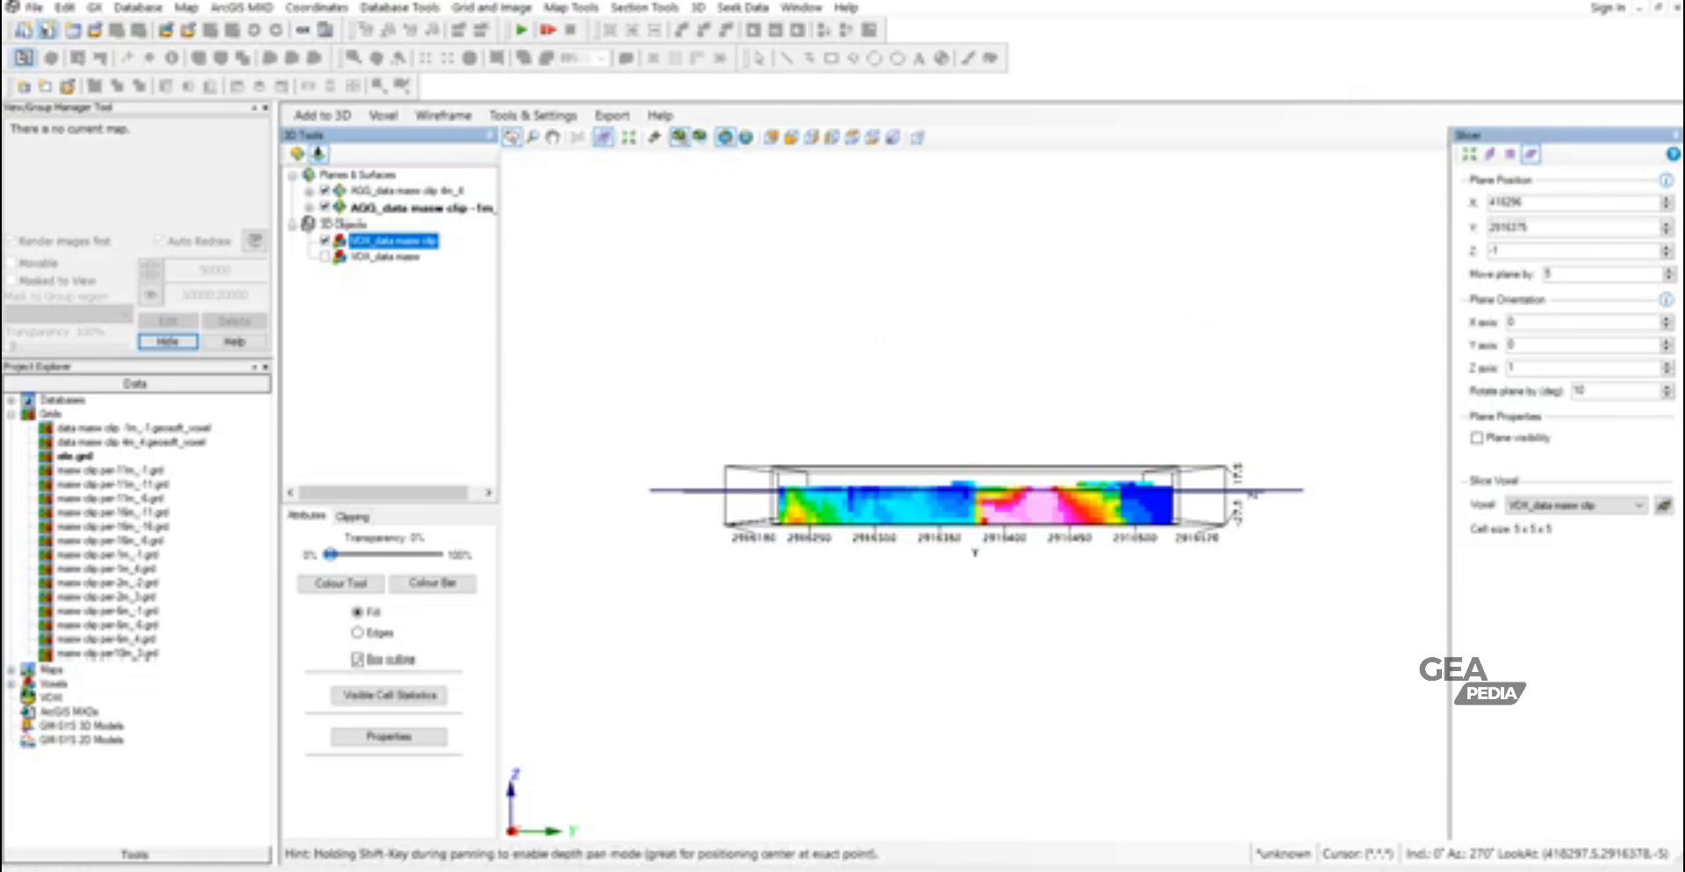
# - Move the slicer plane to Z -6 and extract a horizontal slice at start elevation -6, named data masw clip -6m.geosoft_voxel
pyautogui.click(1664, 254)
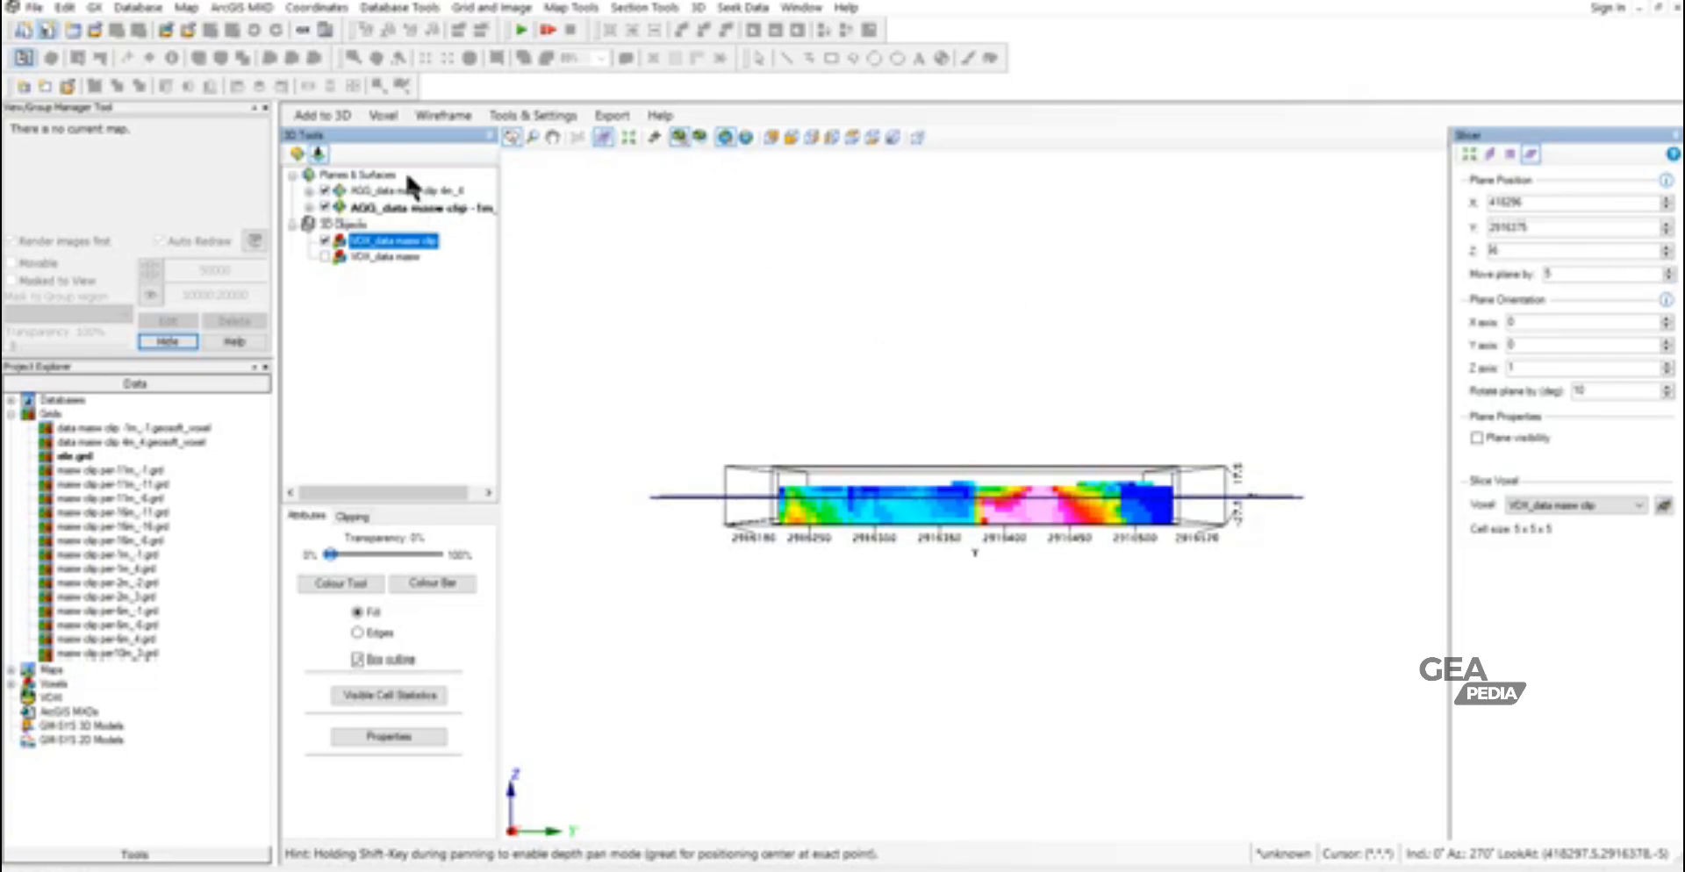
pyautogui.click(325, 117)
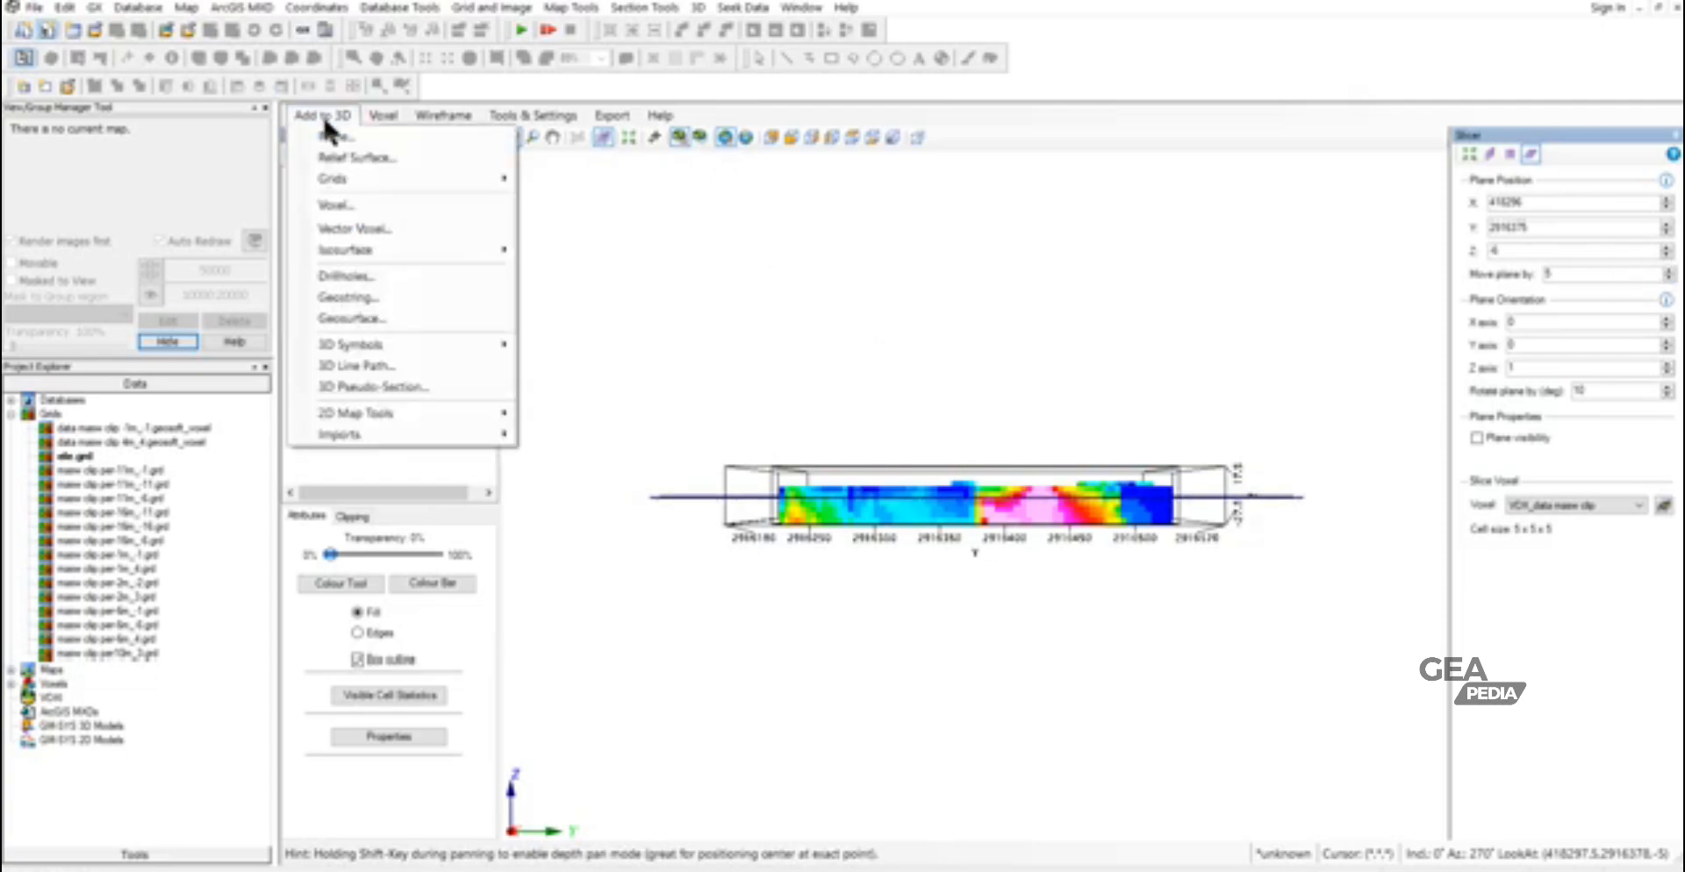
pyautogui.moveTo(338, 179)
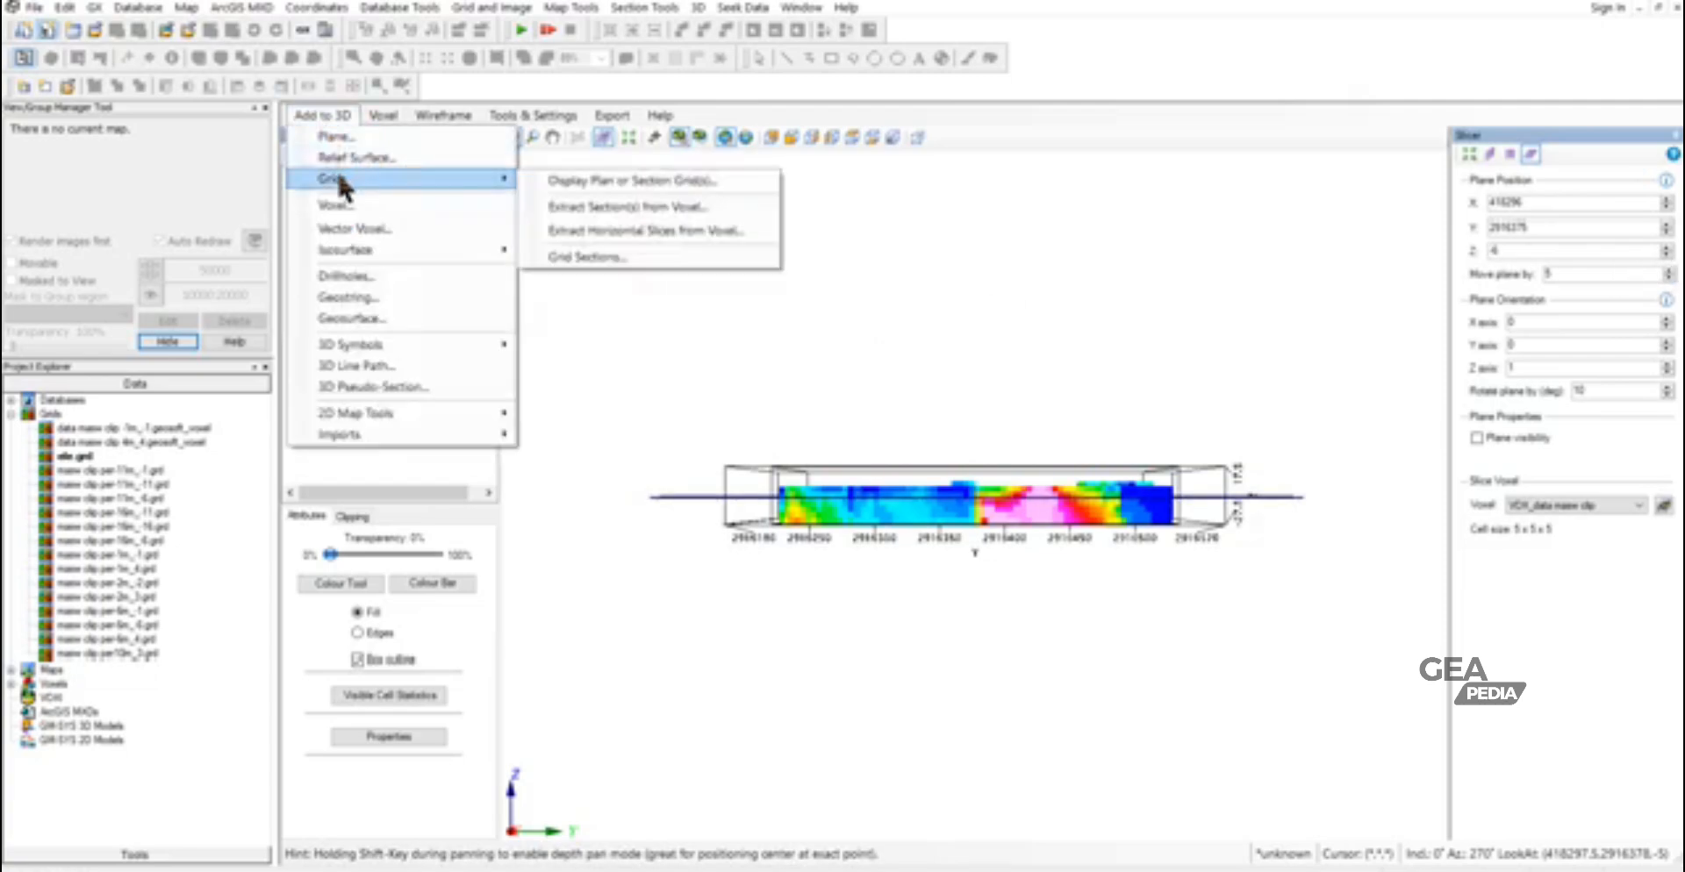
pyautogui.click(658, 232)
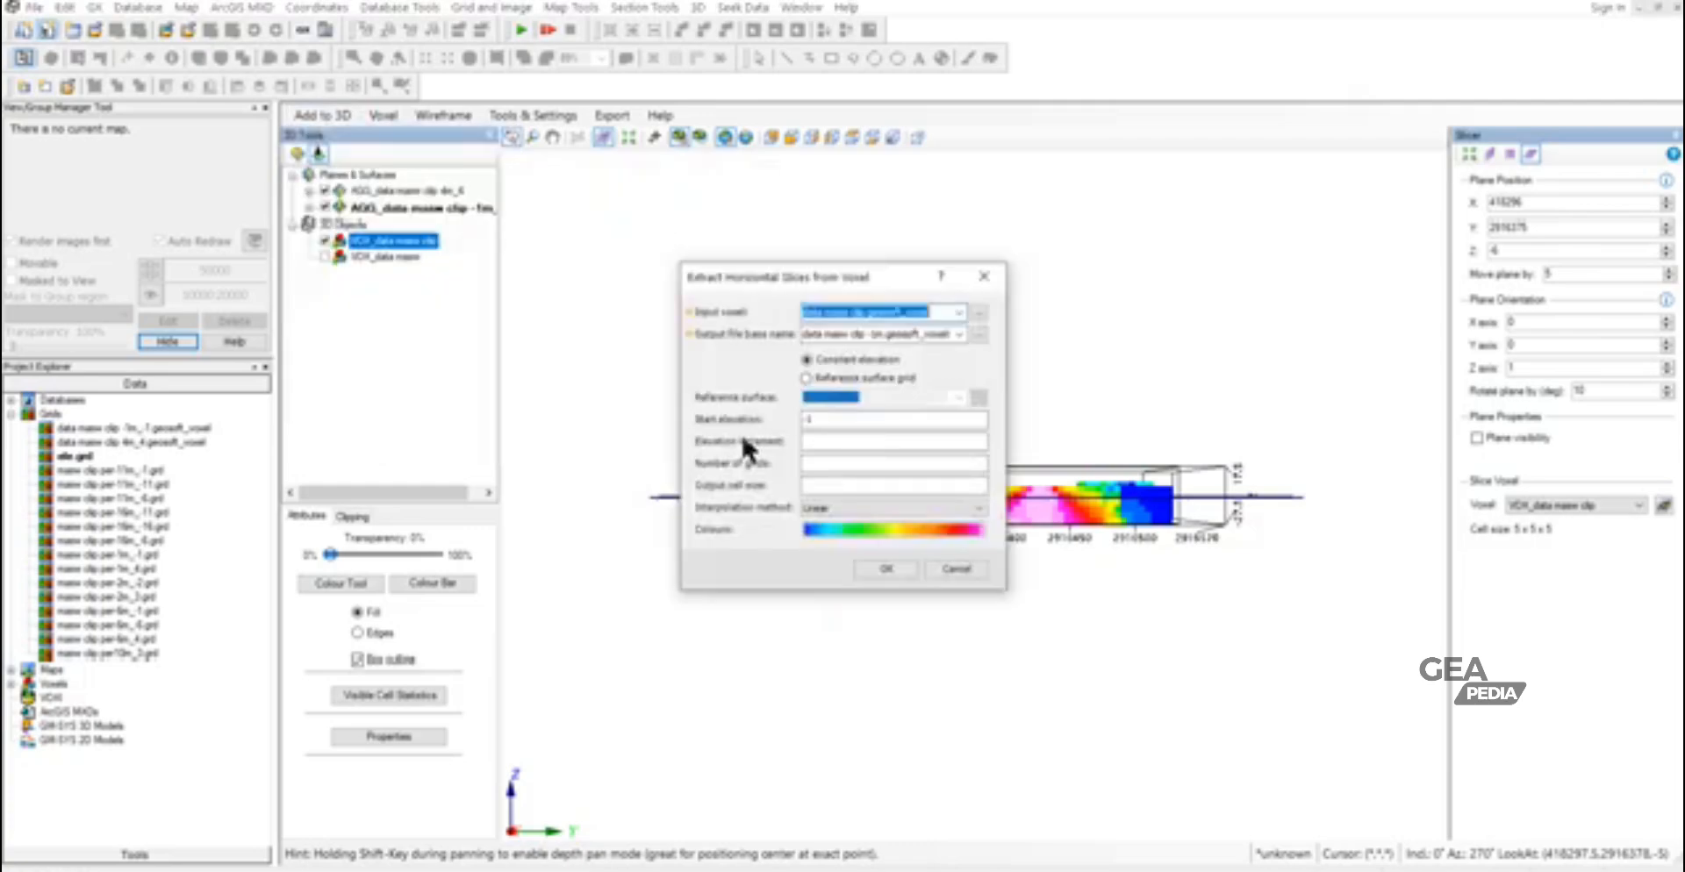
pyautogui.click(807, 420)
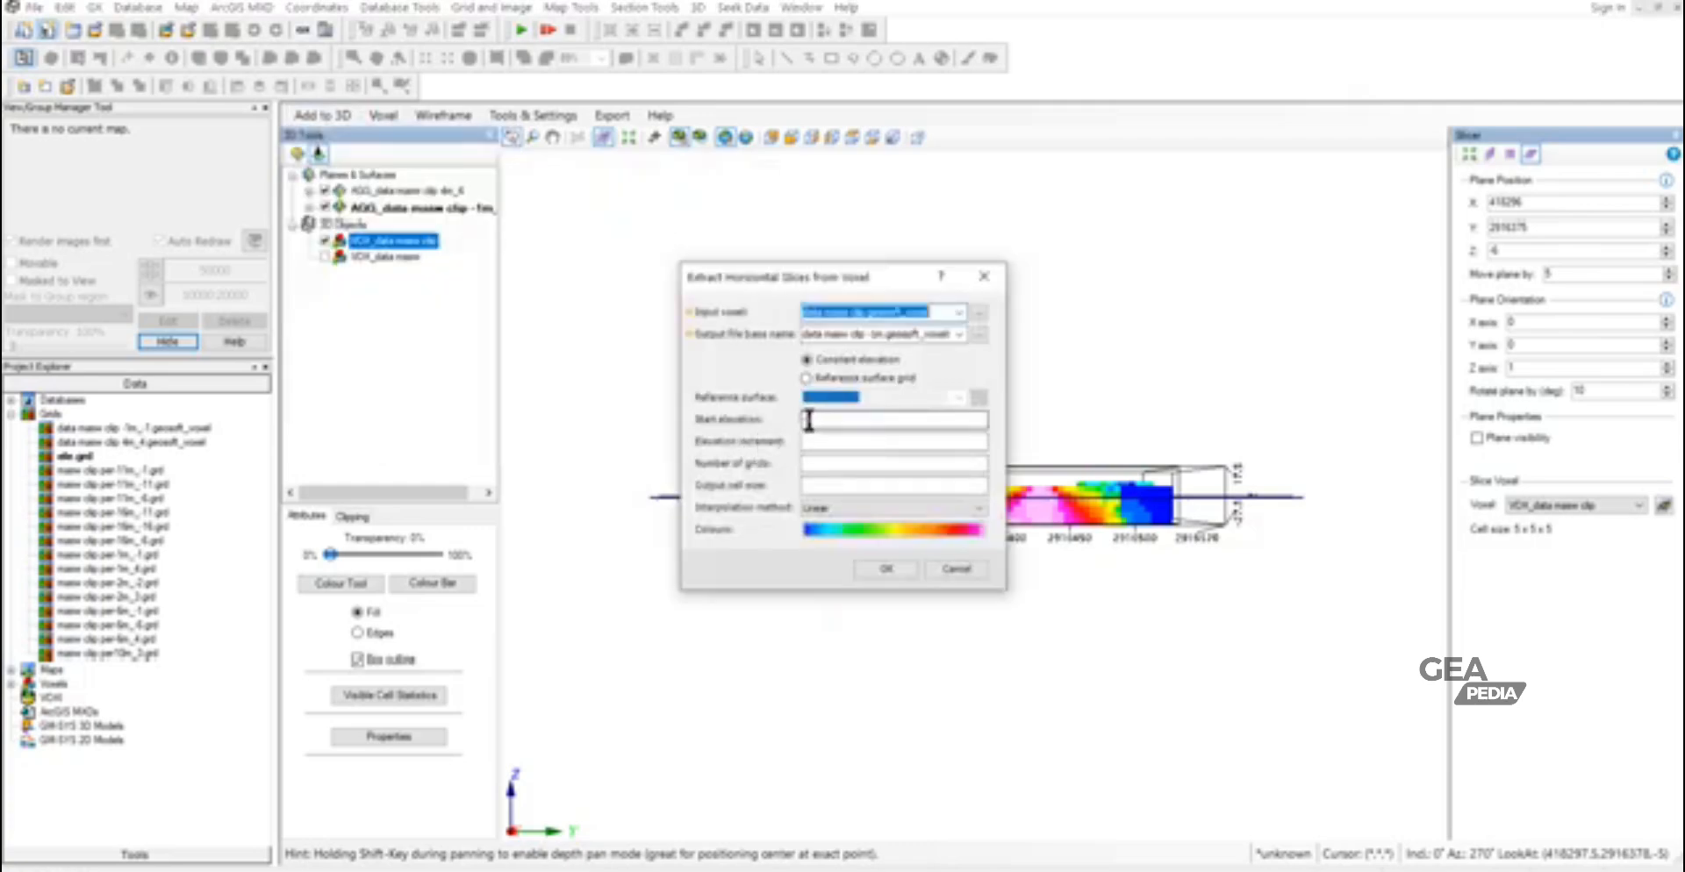
pyautogui.moveTo(806, 421); pyautogui.dragTo(823, 422)
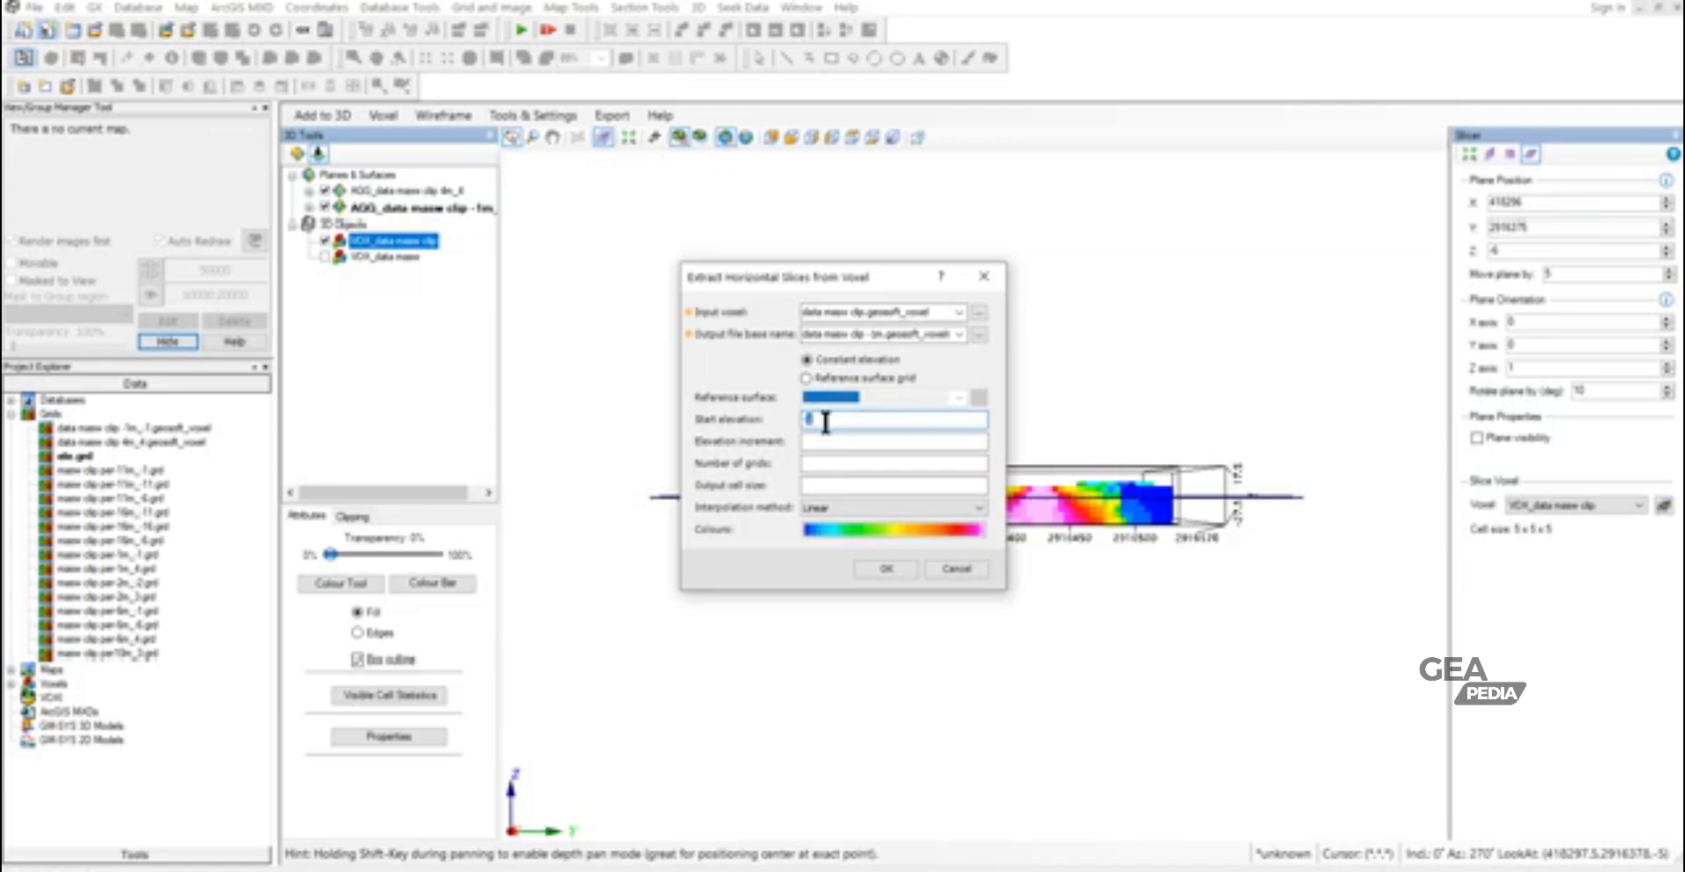
pyautogui.write('4')
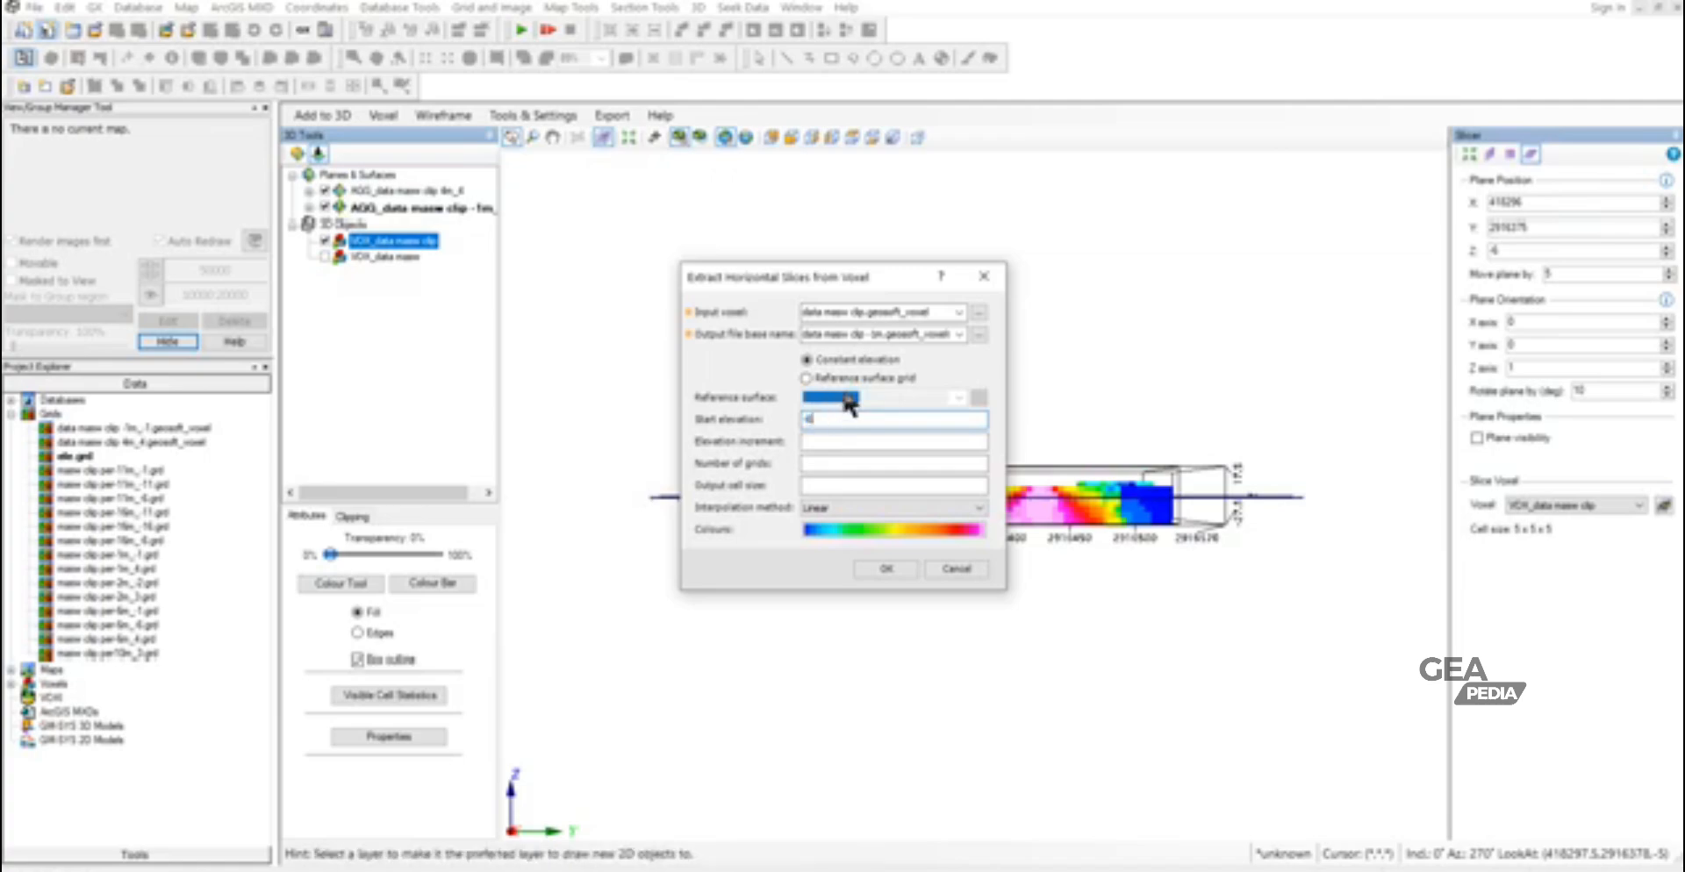
pyautogui.click(878, 334)
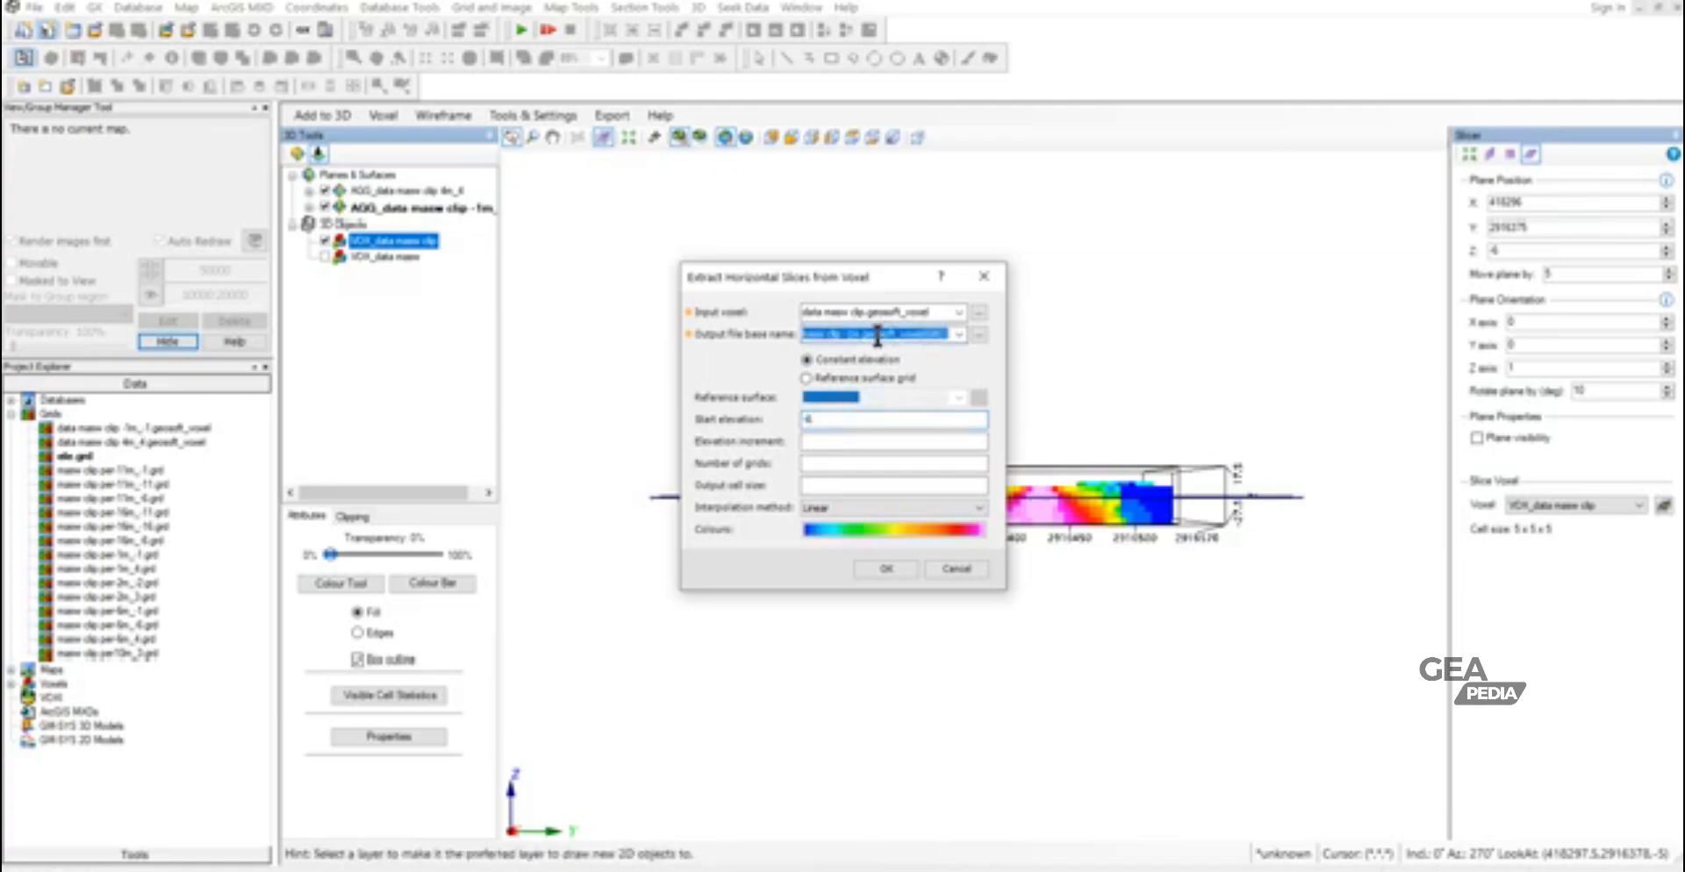
pyautogui.click(850, 335)
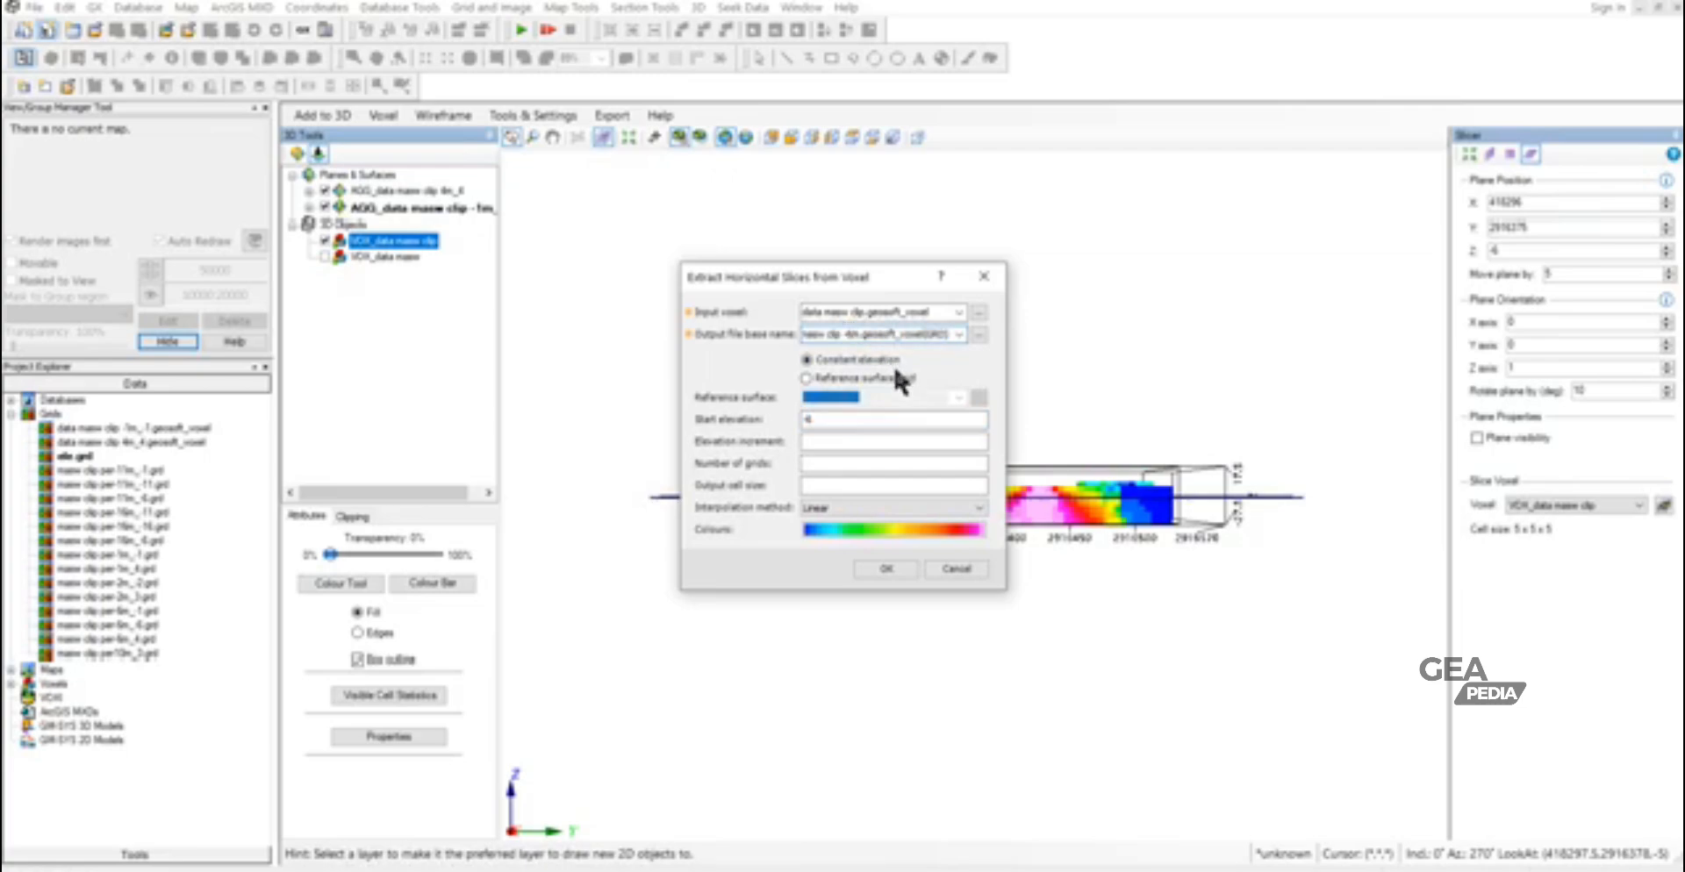
pyautogui.click(880, 568)
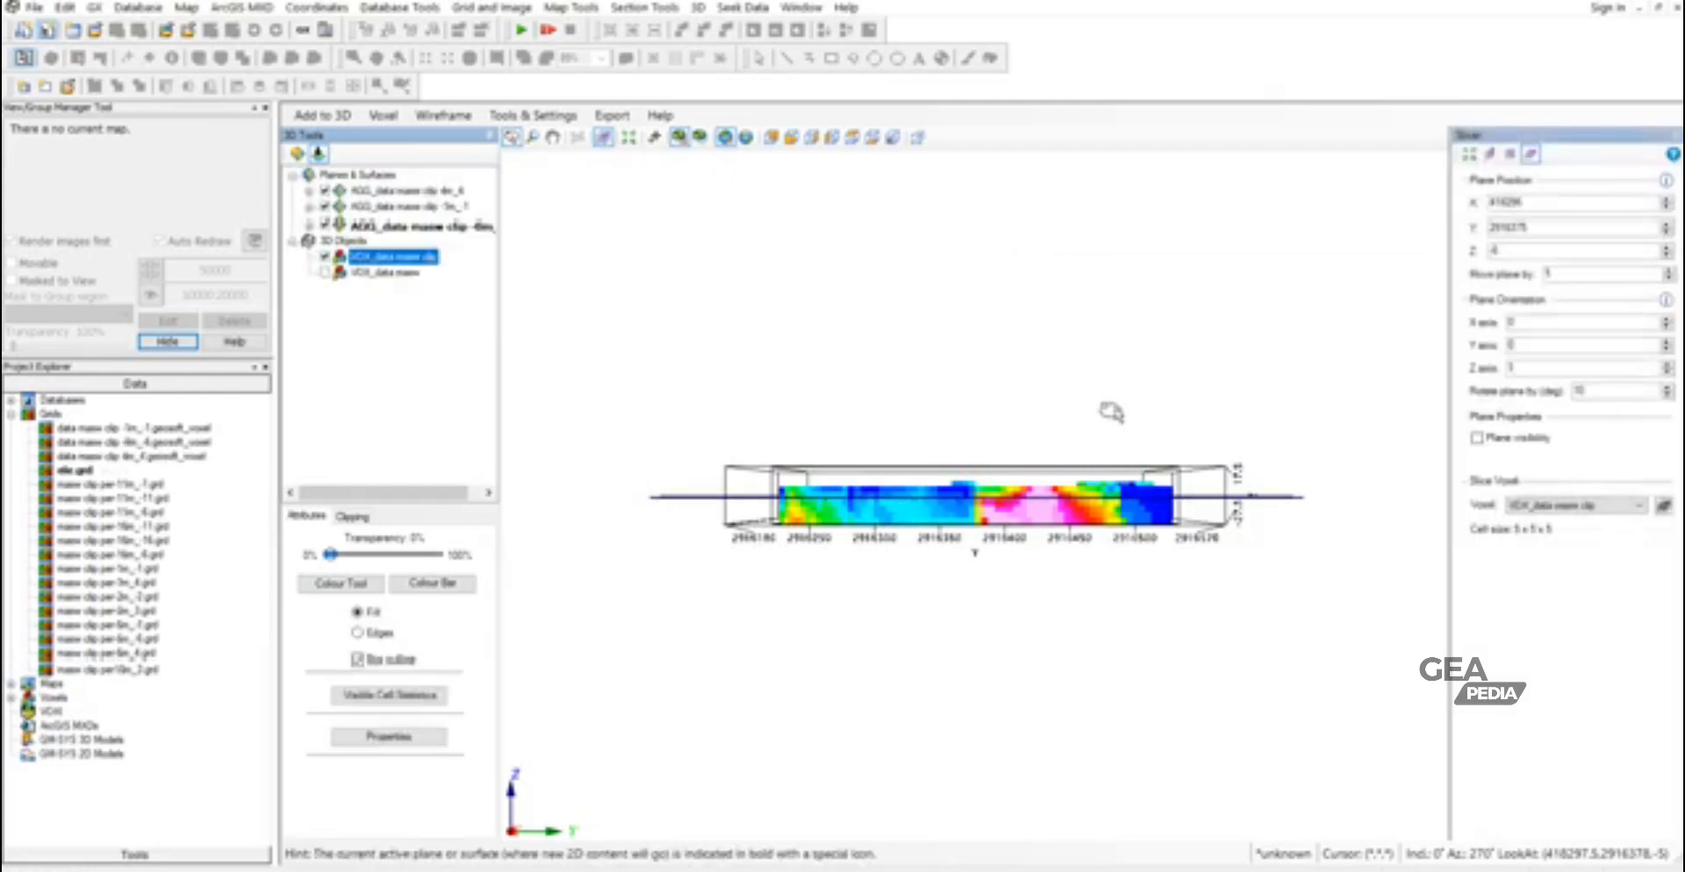
# - Move the slicer plane to Z -11 and extract a horizontal slice at start elevation -11, named data masw clip -11m.geosoft_voxel
pyautogui.click(1667, 254)
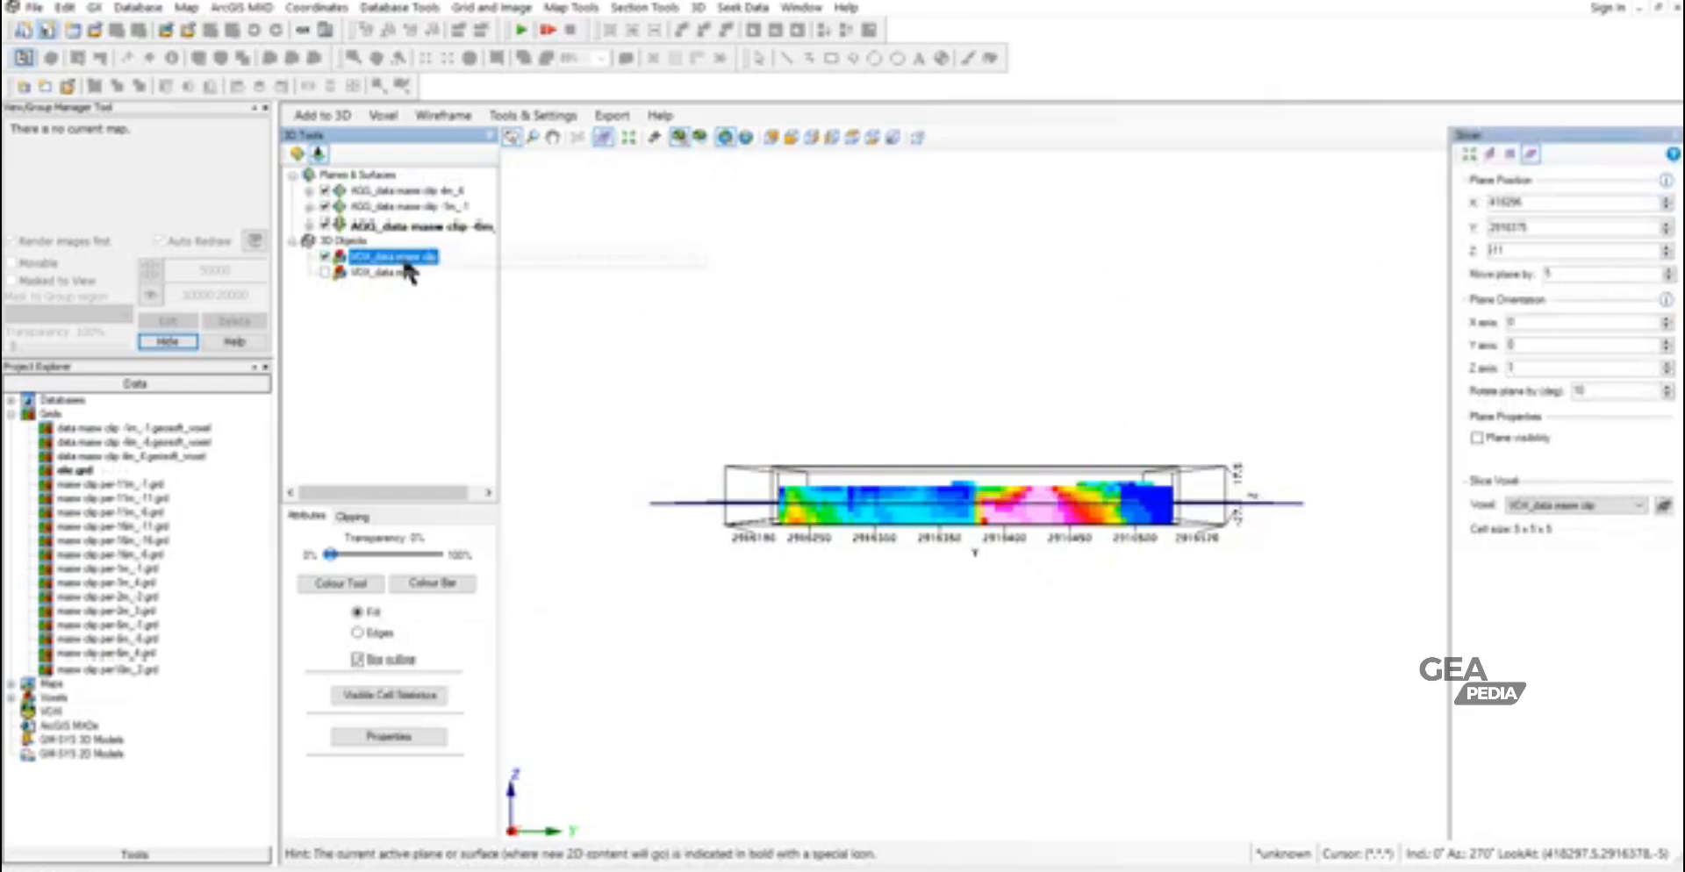
pyautogui.click(323, 115)
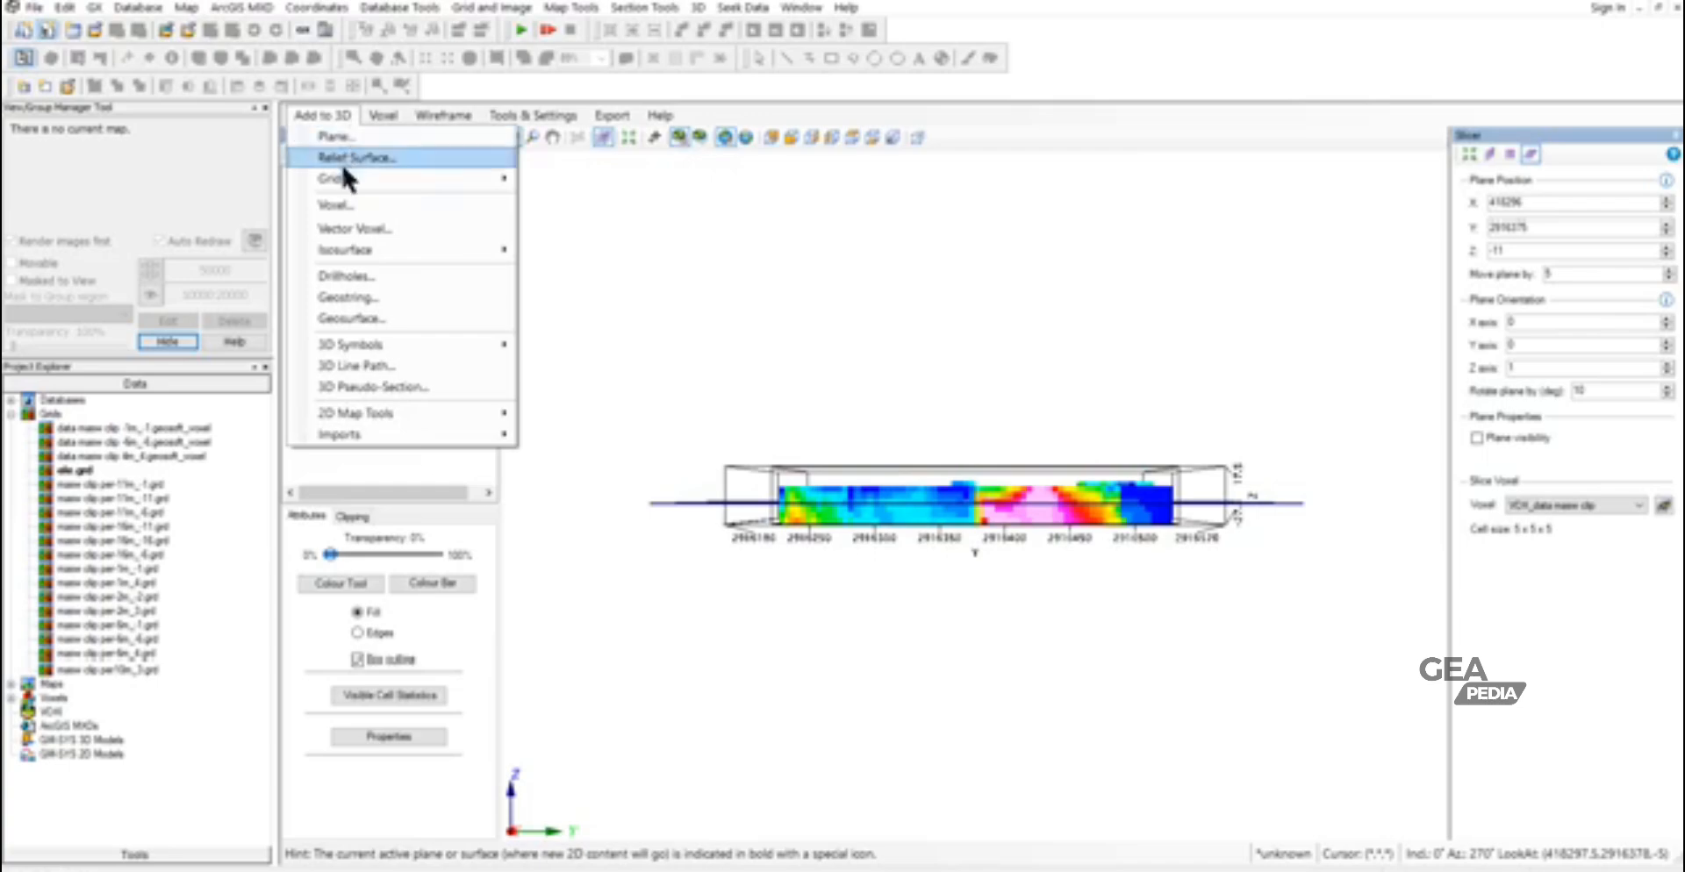
pyautogui.moveTo(344, 182)
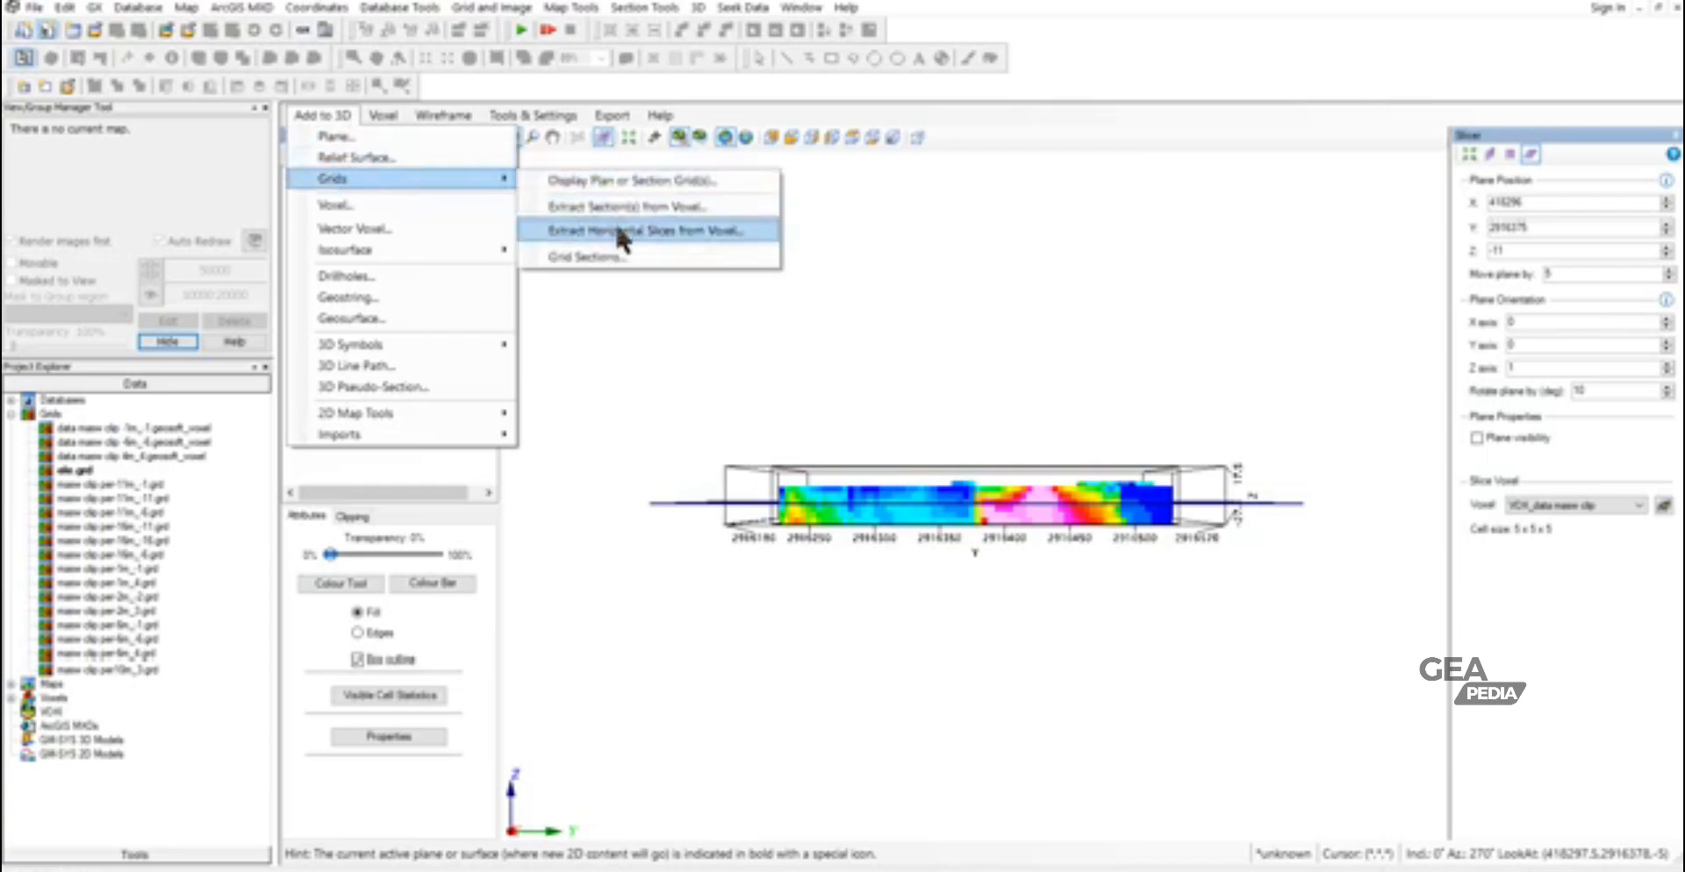
pyautogui.click(615, 220)
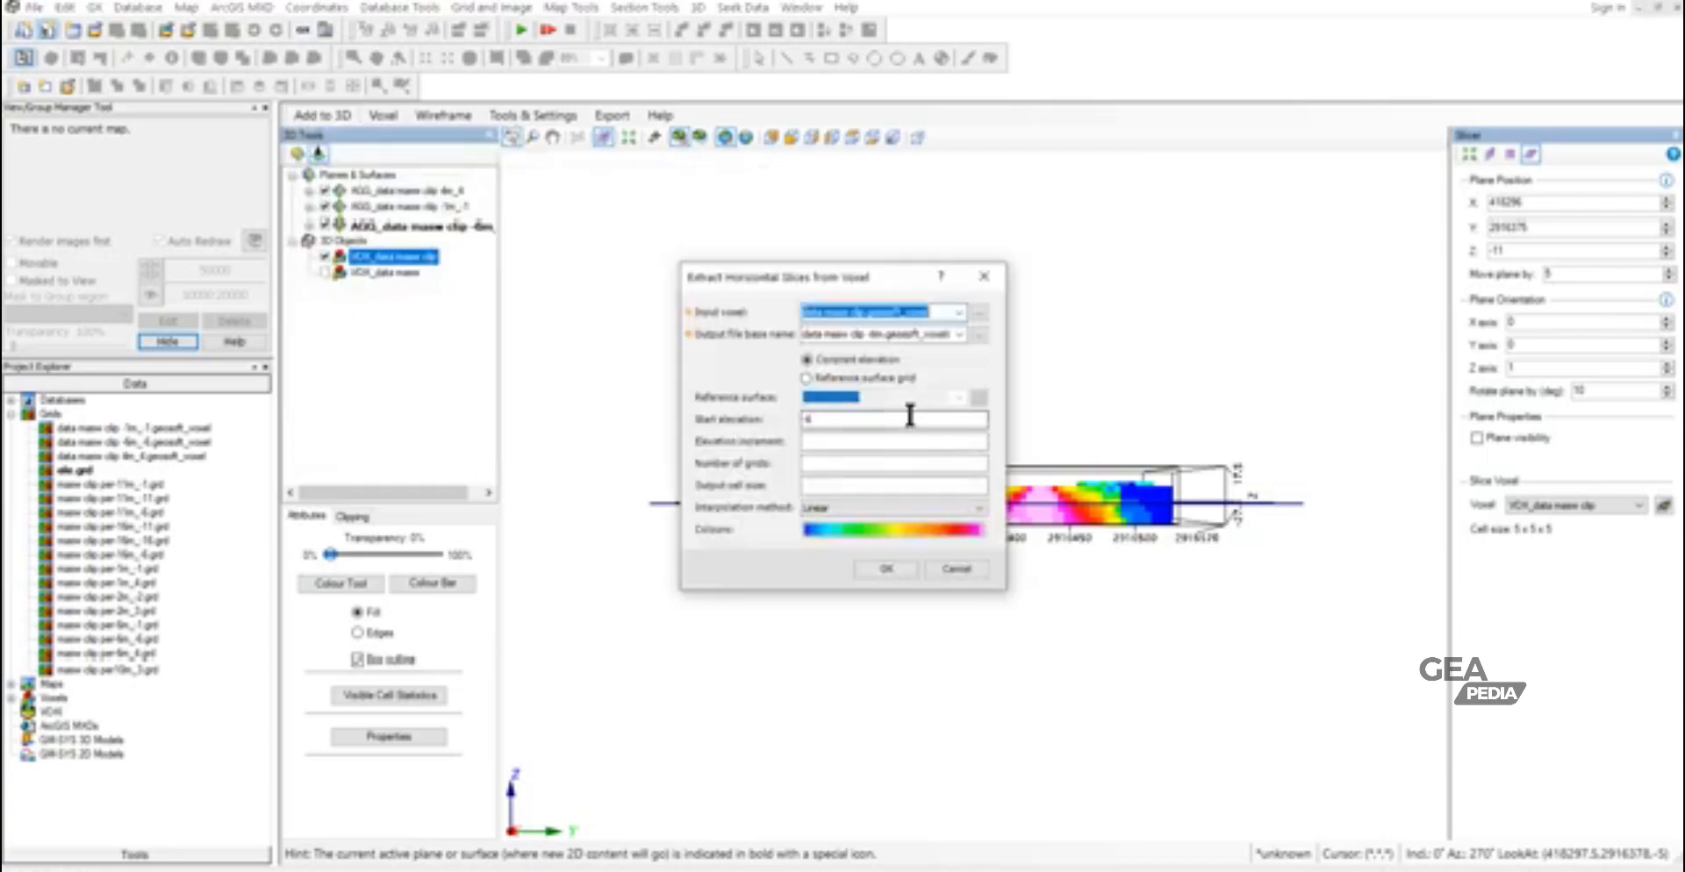
pyautogui.click(881, 333)
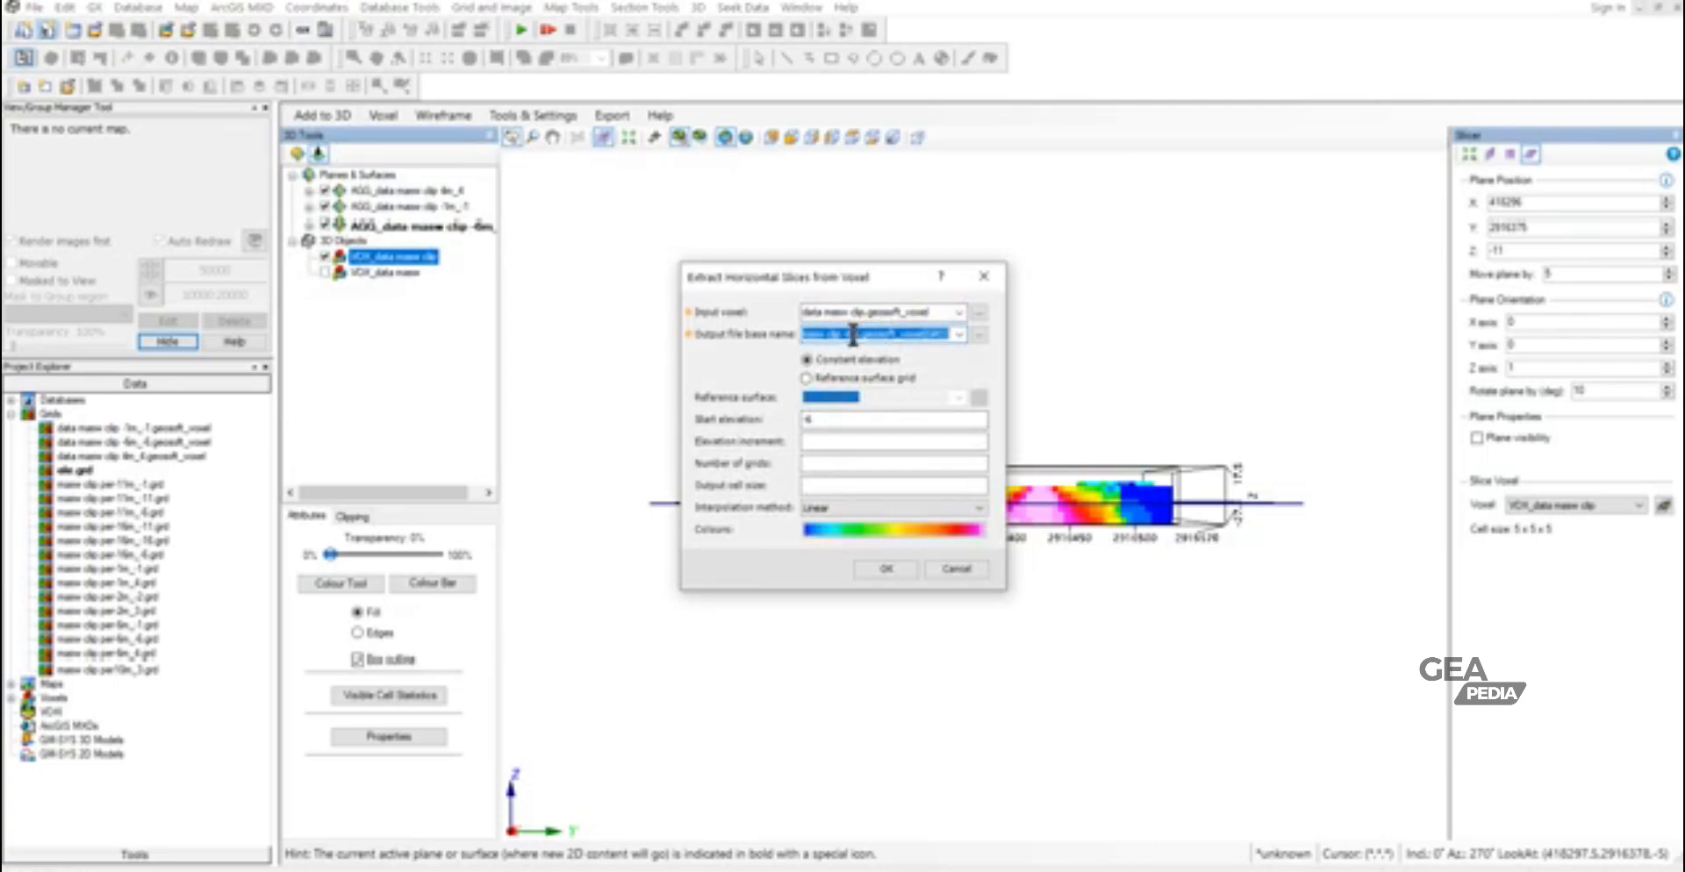
pyautogui.click(851, 334)
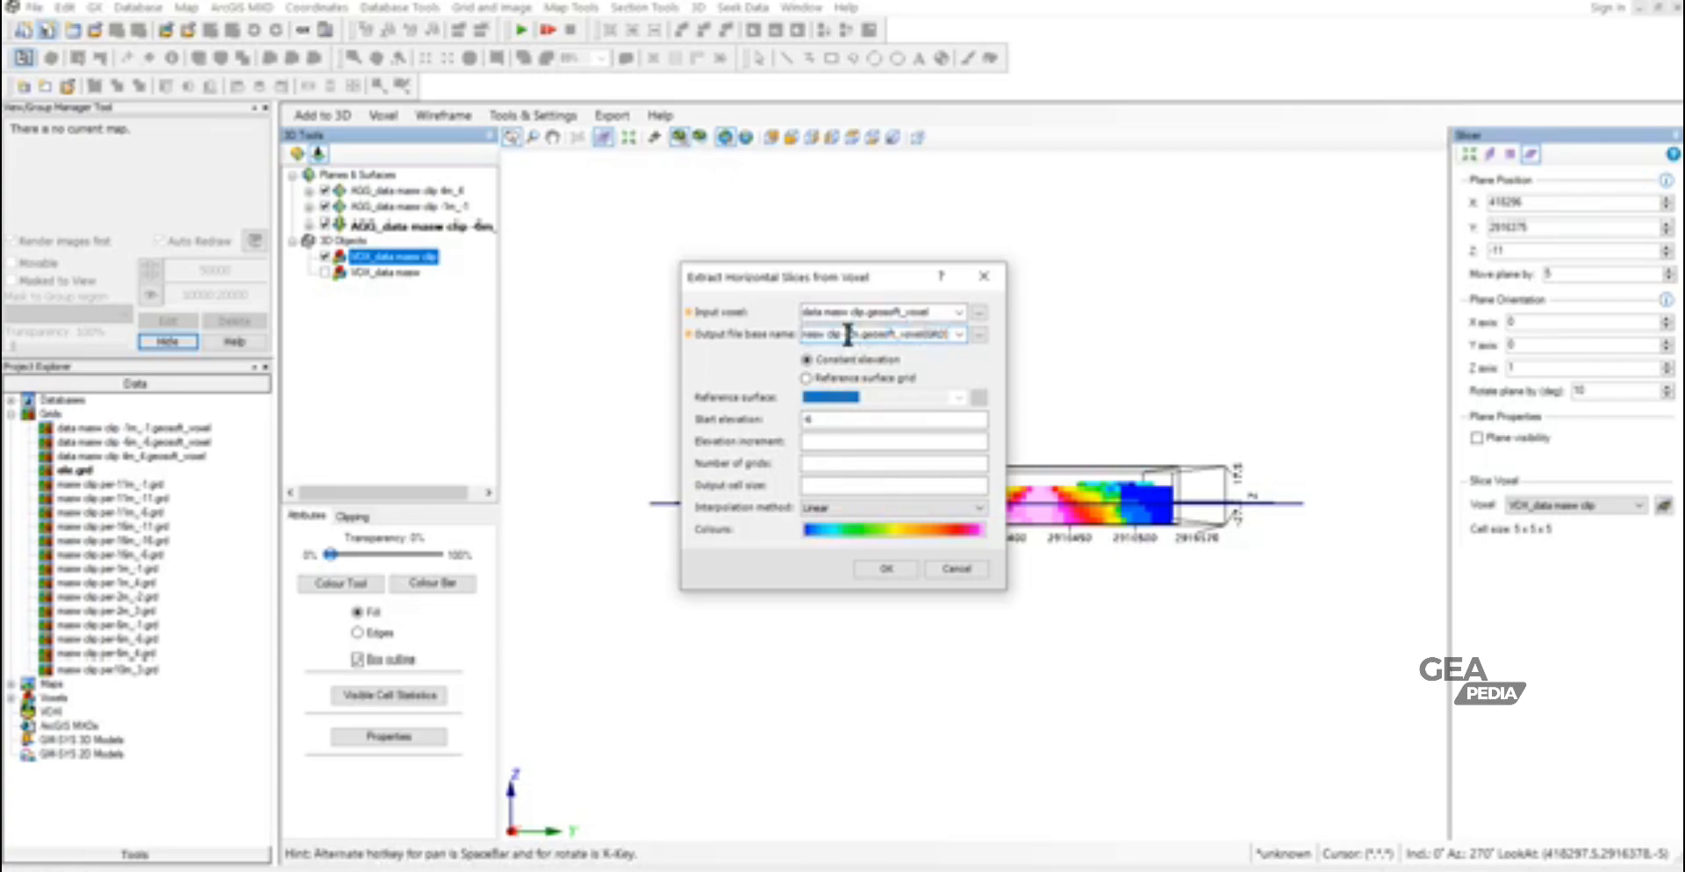
pyautogui.write('-1.0')
pyautogui.moveTo(823, 418)
pyautogui.mouseDown()
pyautogui.moveTo(805, 417)
pyautogui.moveTo(825, 421)
pyautogui.mouseUp()
pyautogui.write('-11')
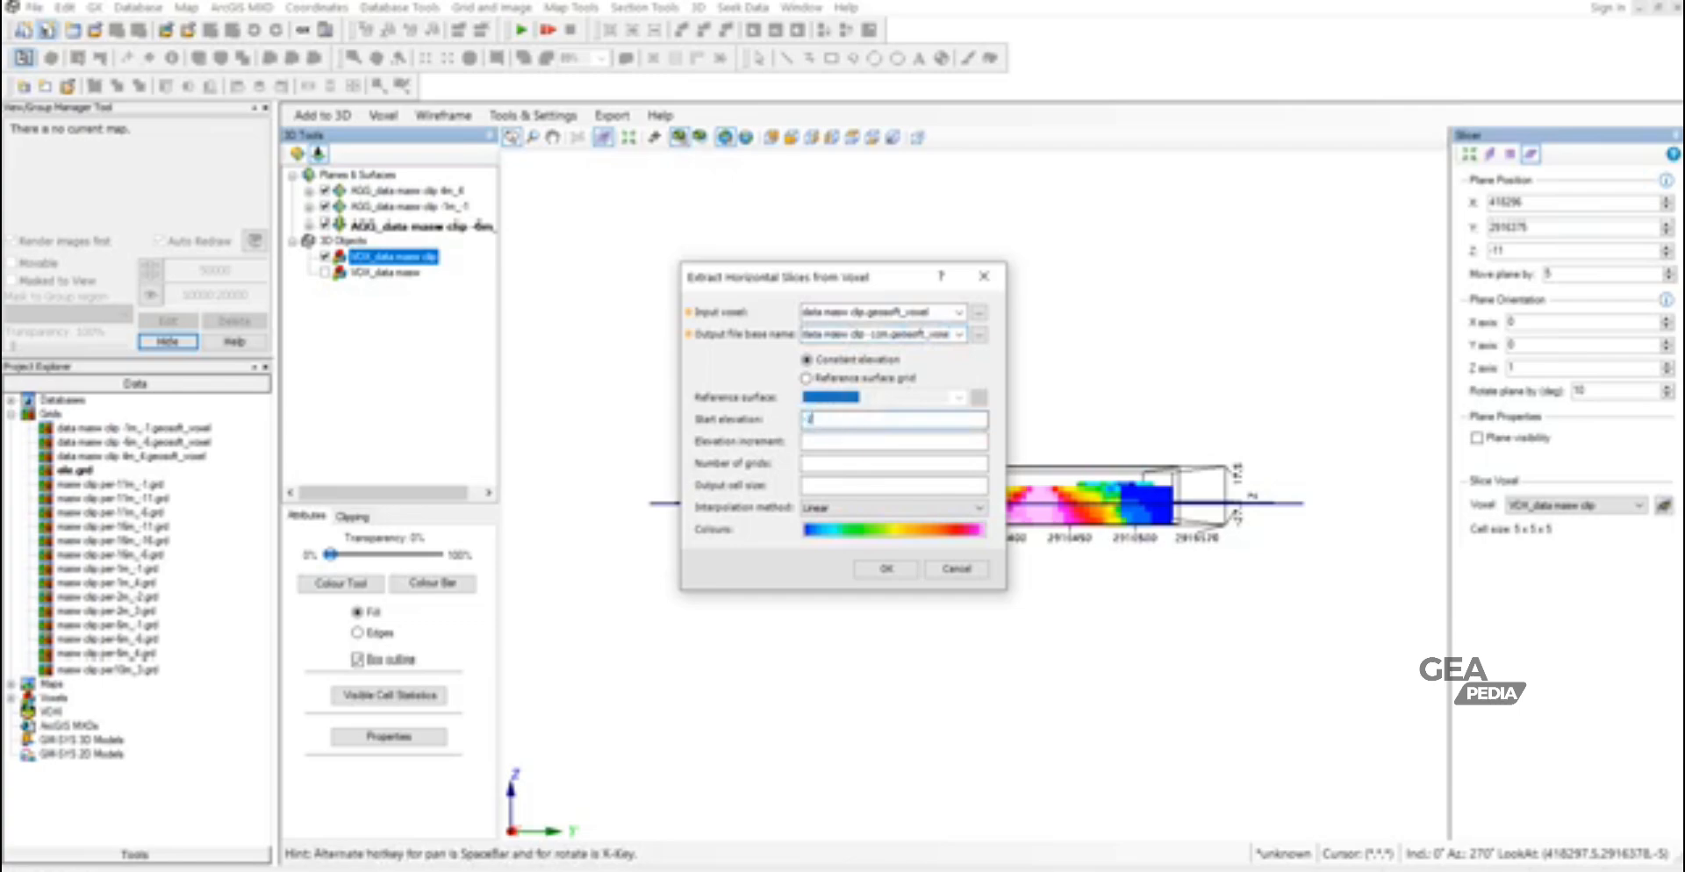
pyautogui.click(894, 566)
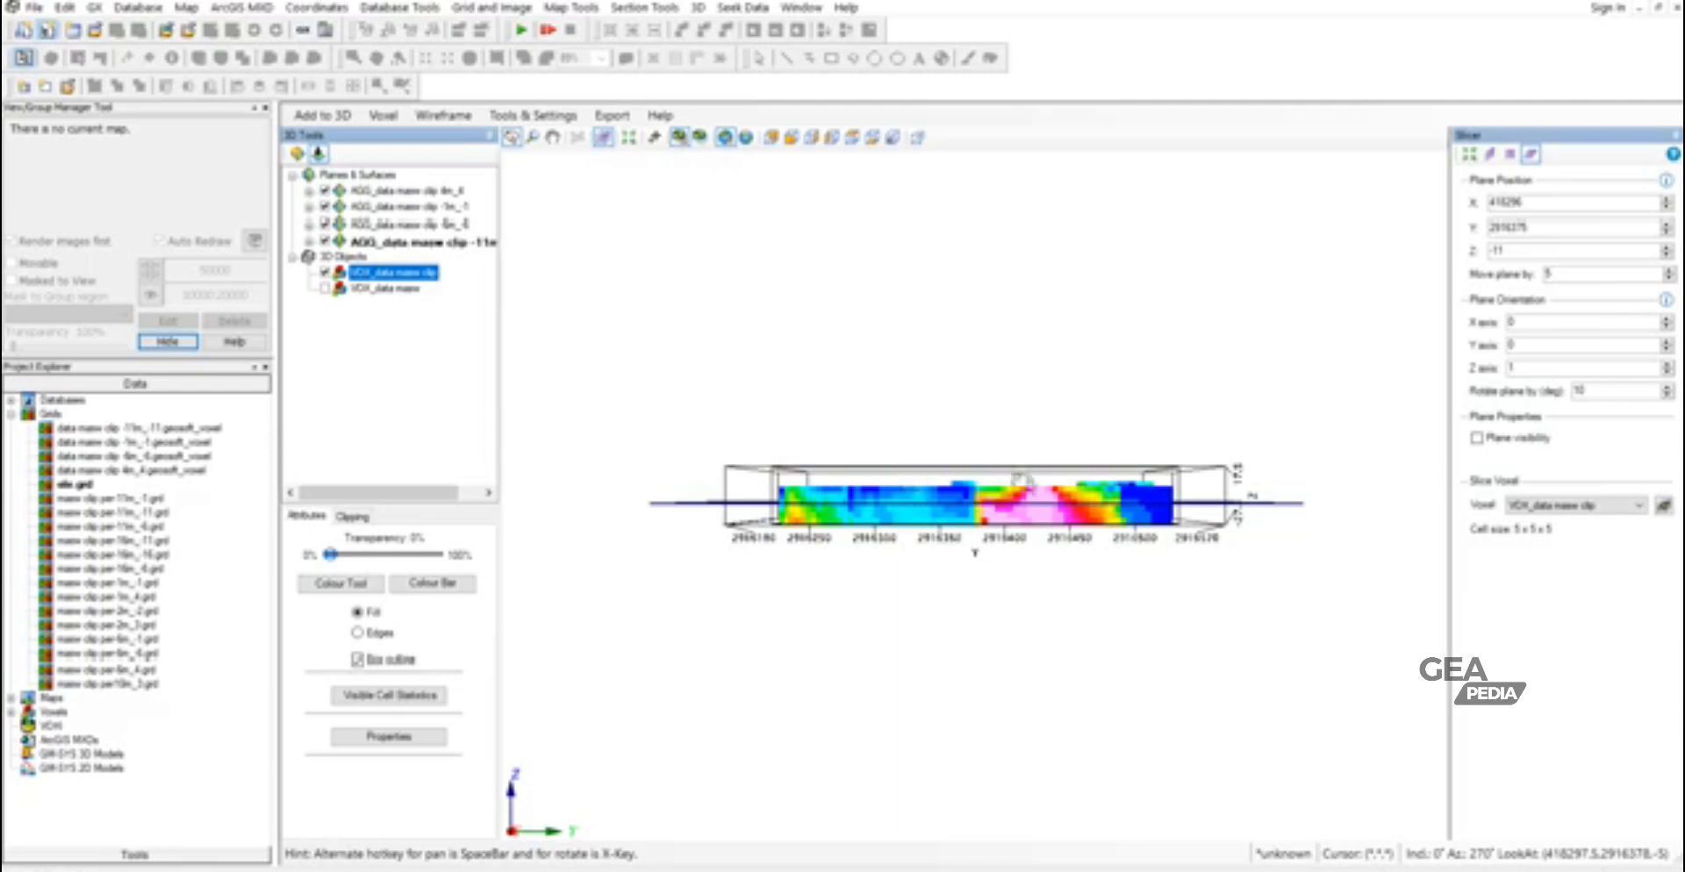
# - Move the slicer plane to Z -16 and extract a horizontal slice at start elevation -16, named data masw clip -16m.geosoft_voxel
pyautogui.click(1665, 253)
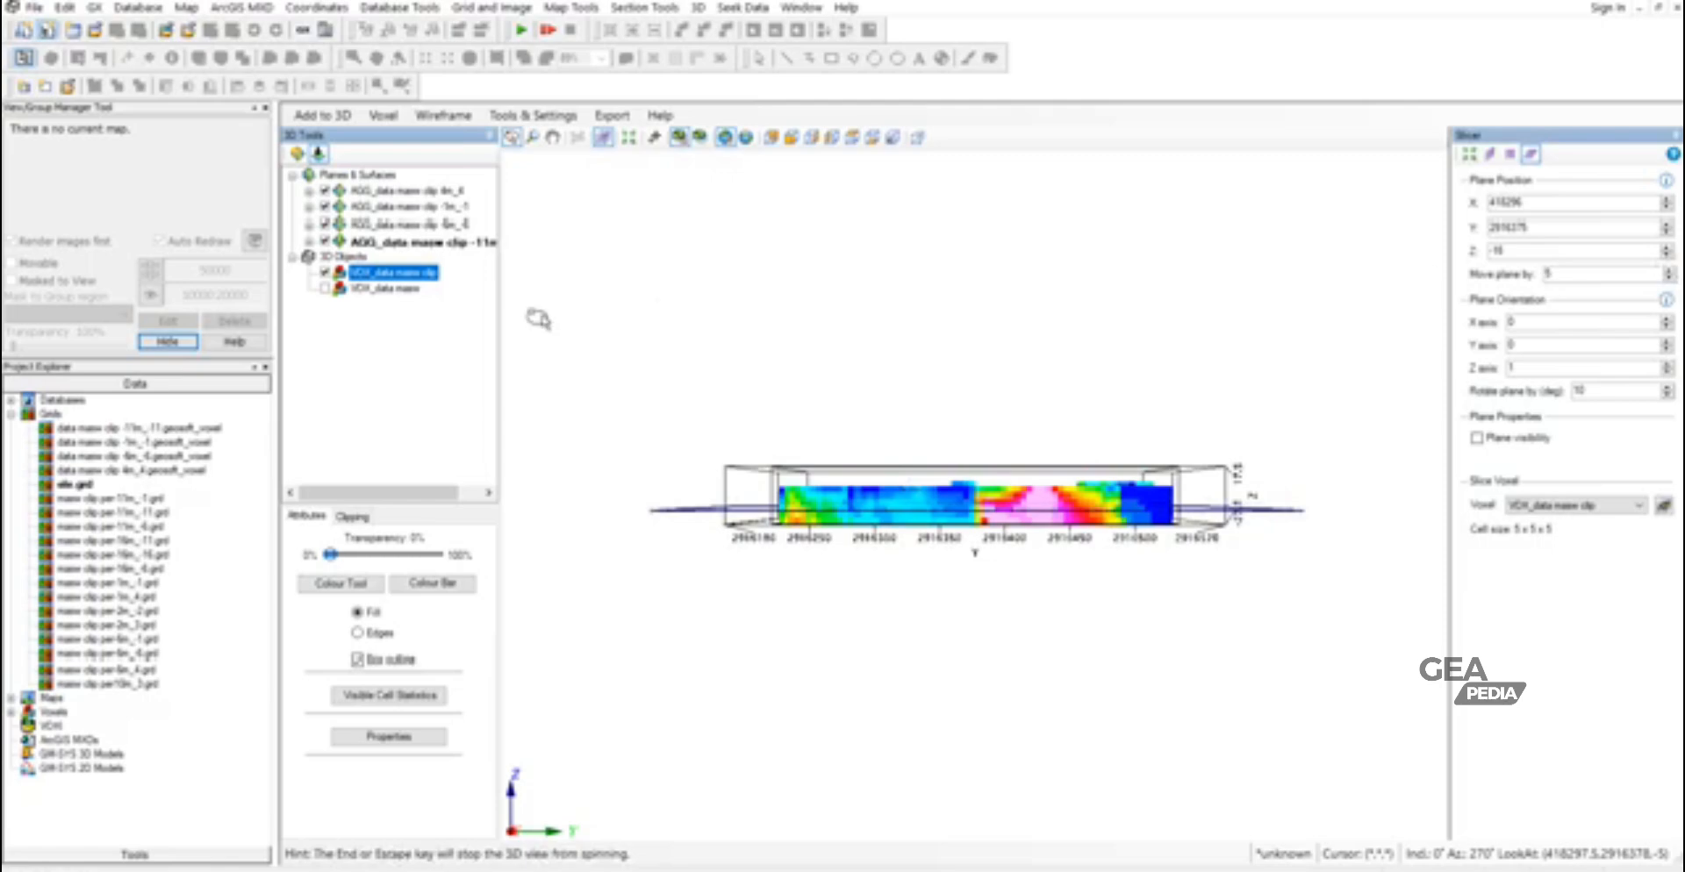
pyautogui.click(325, 116)
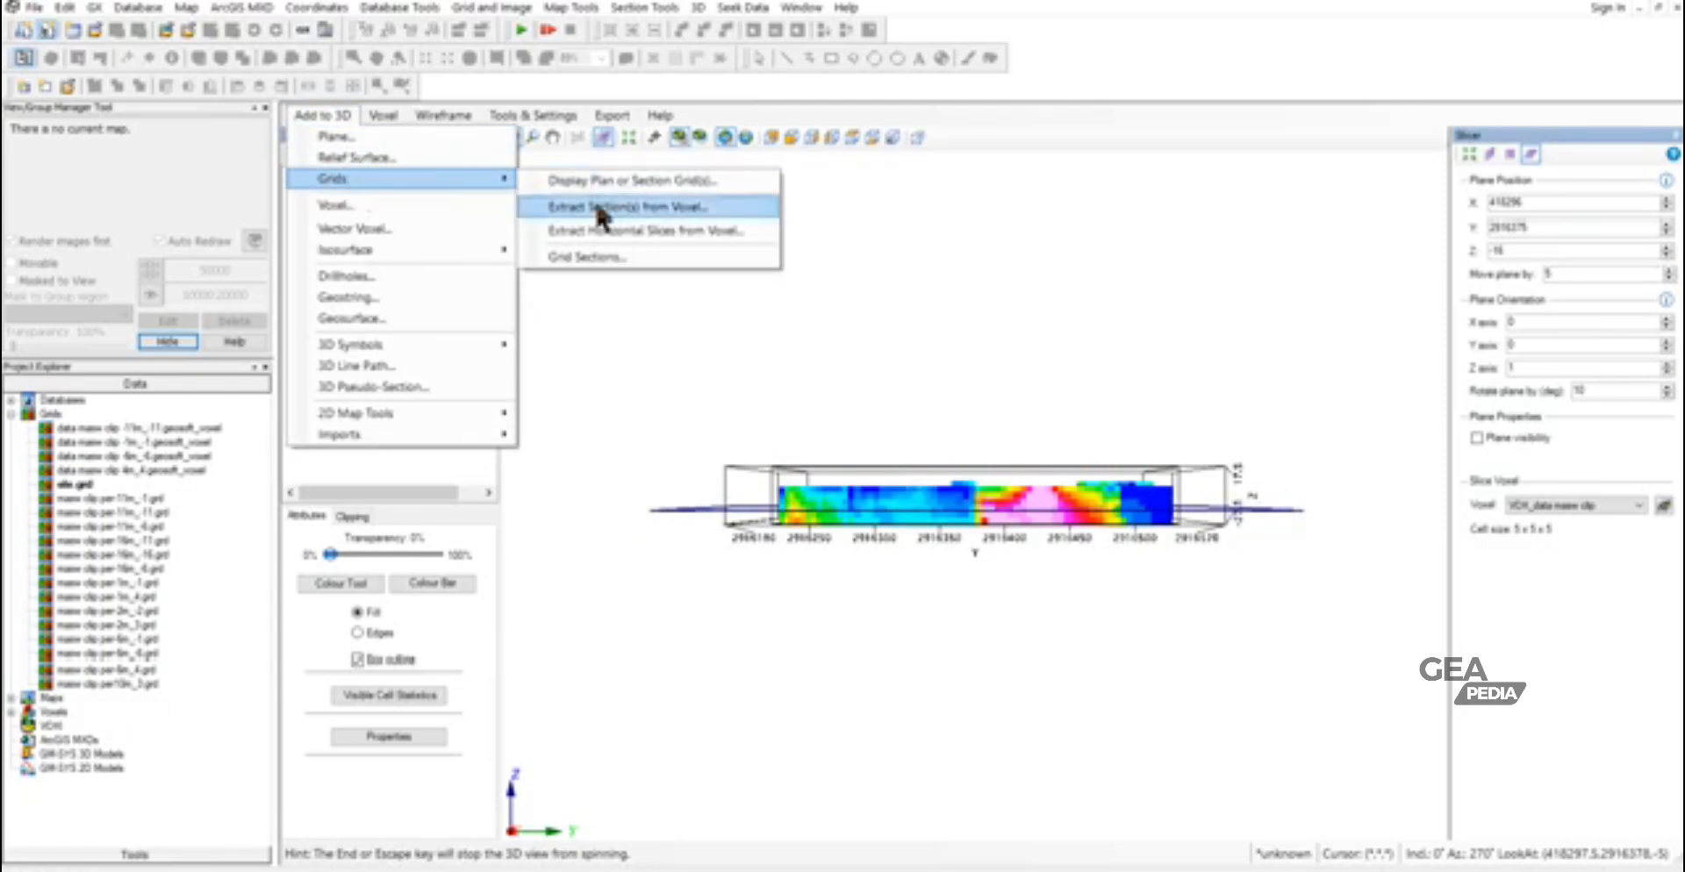
pyautogui.click(606, 229)
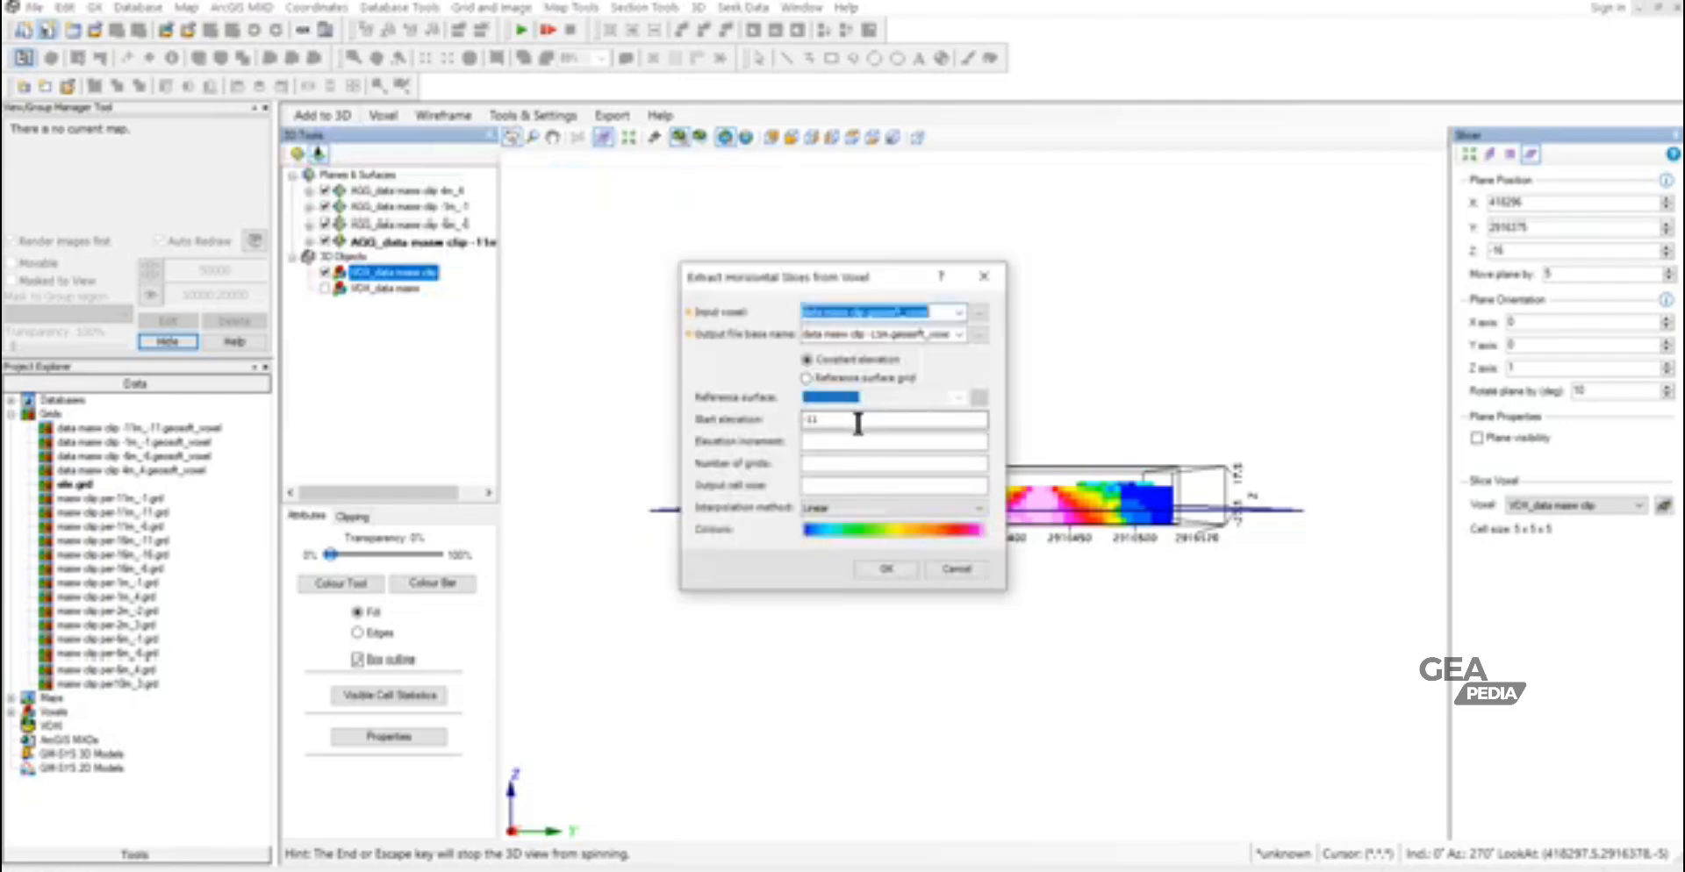
pyautogui.click(869, 335)
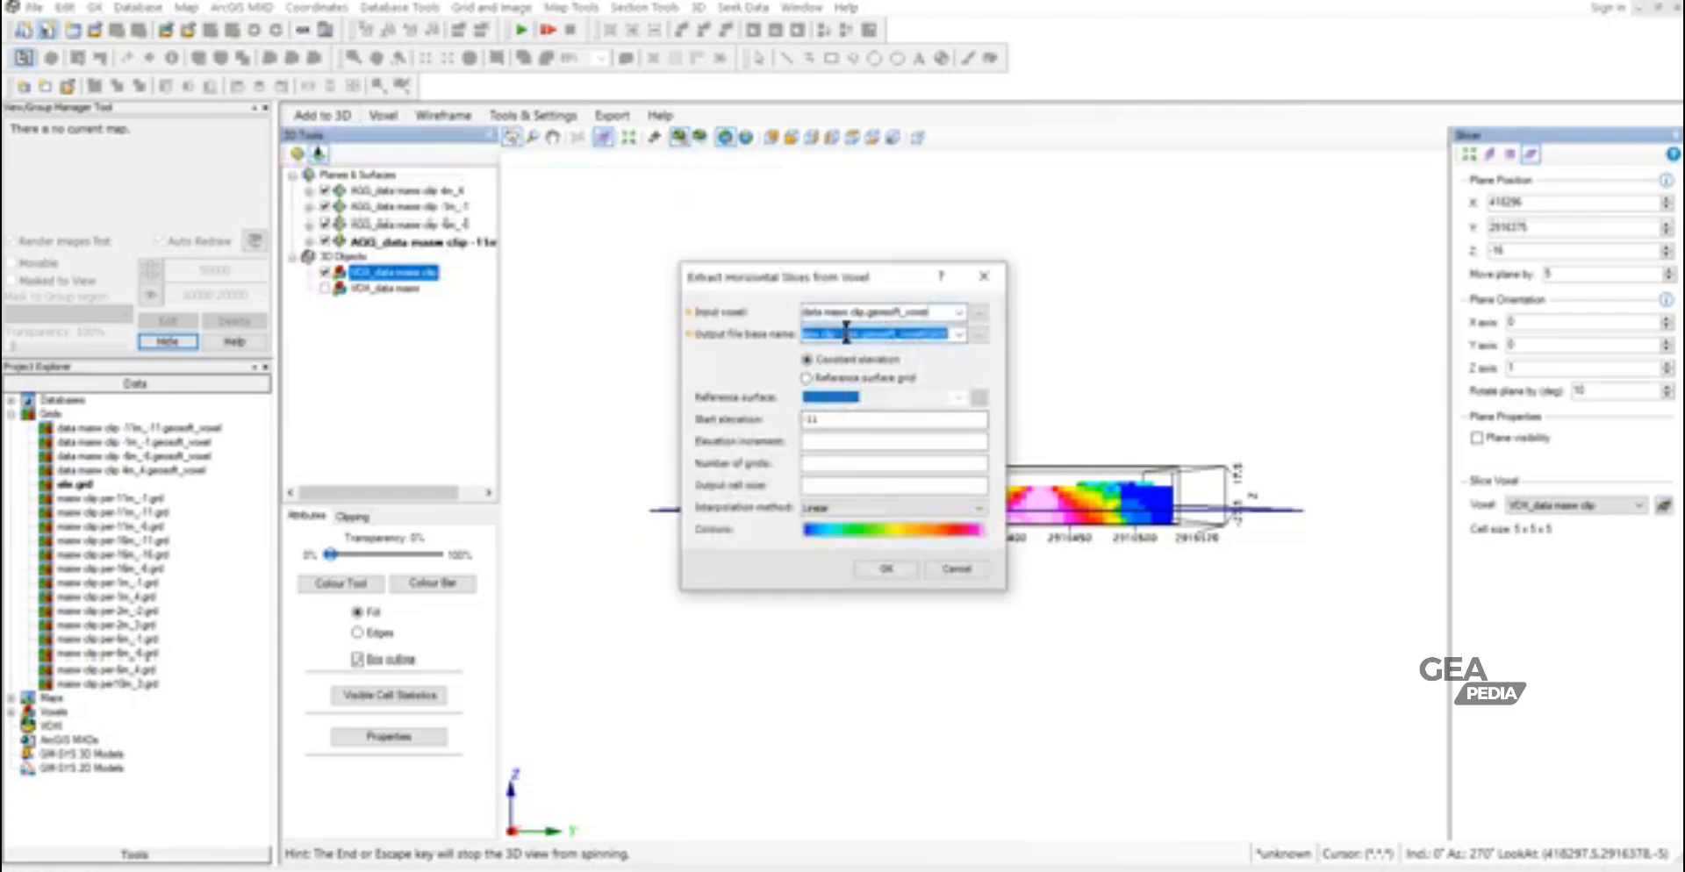
pyautogui.click(848, 334)
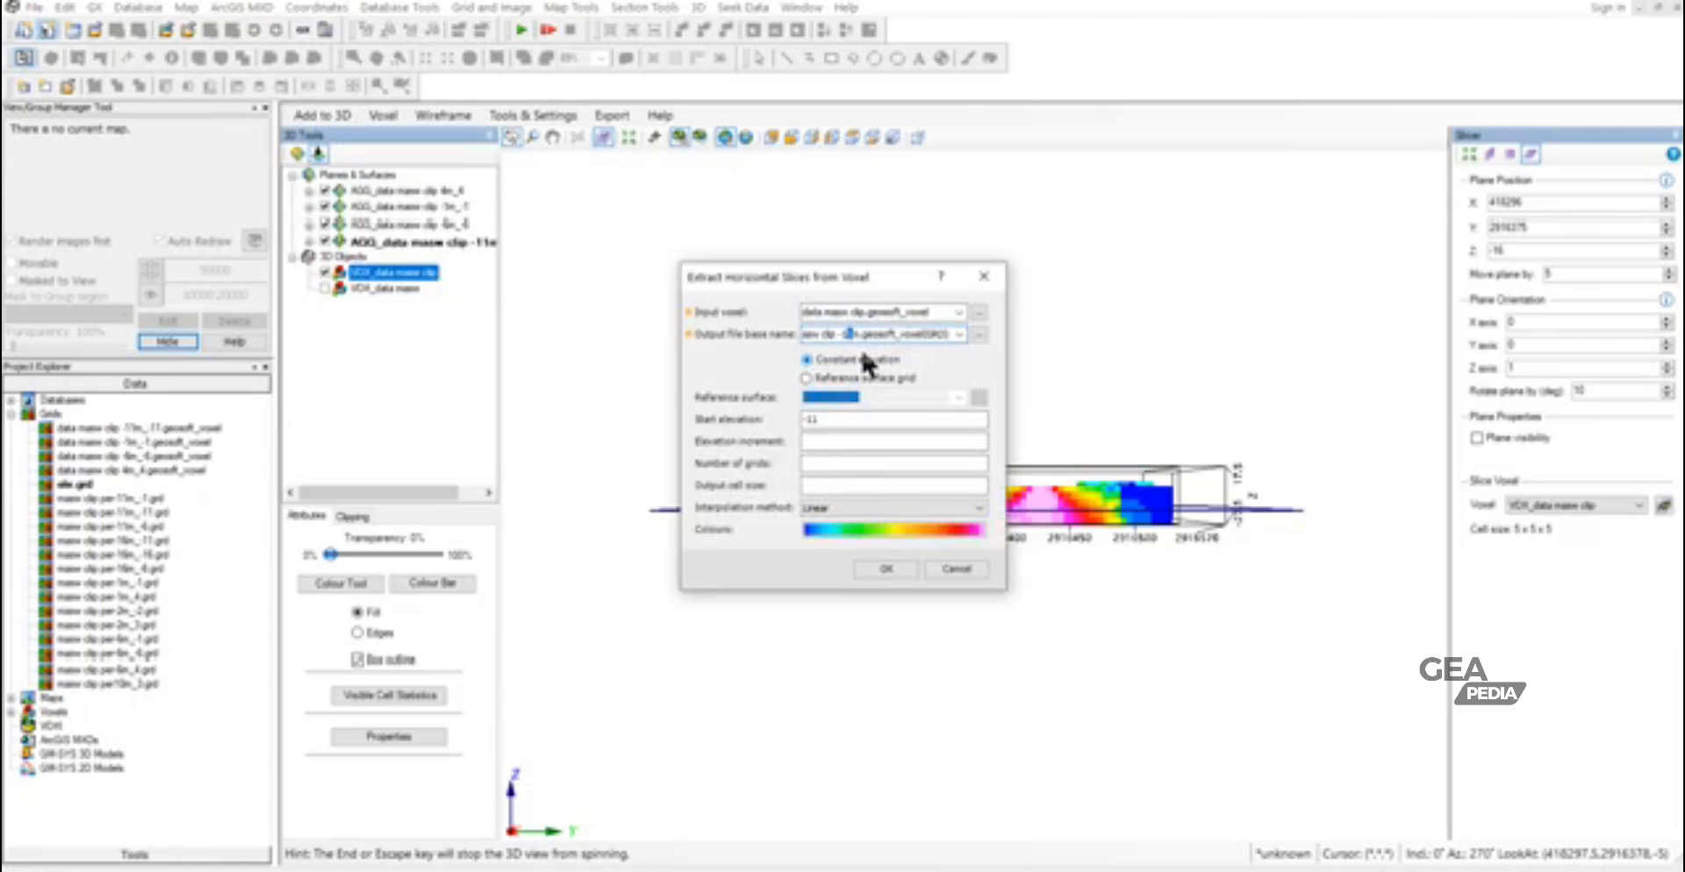
pyautogui.click(814, 421)
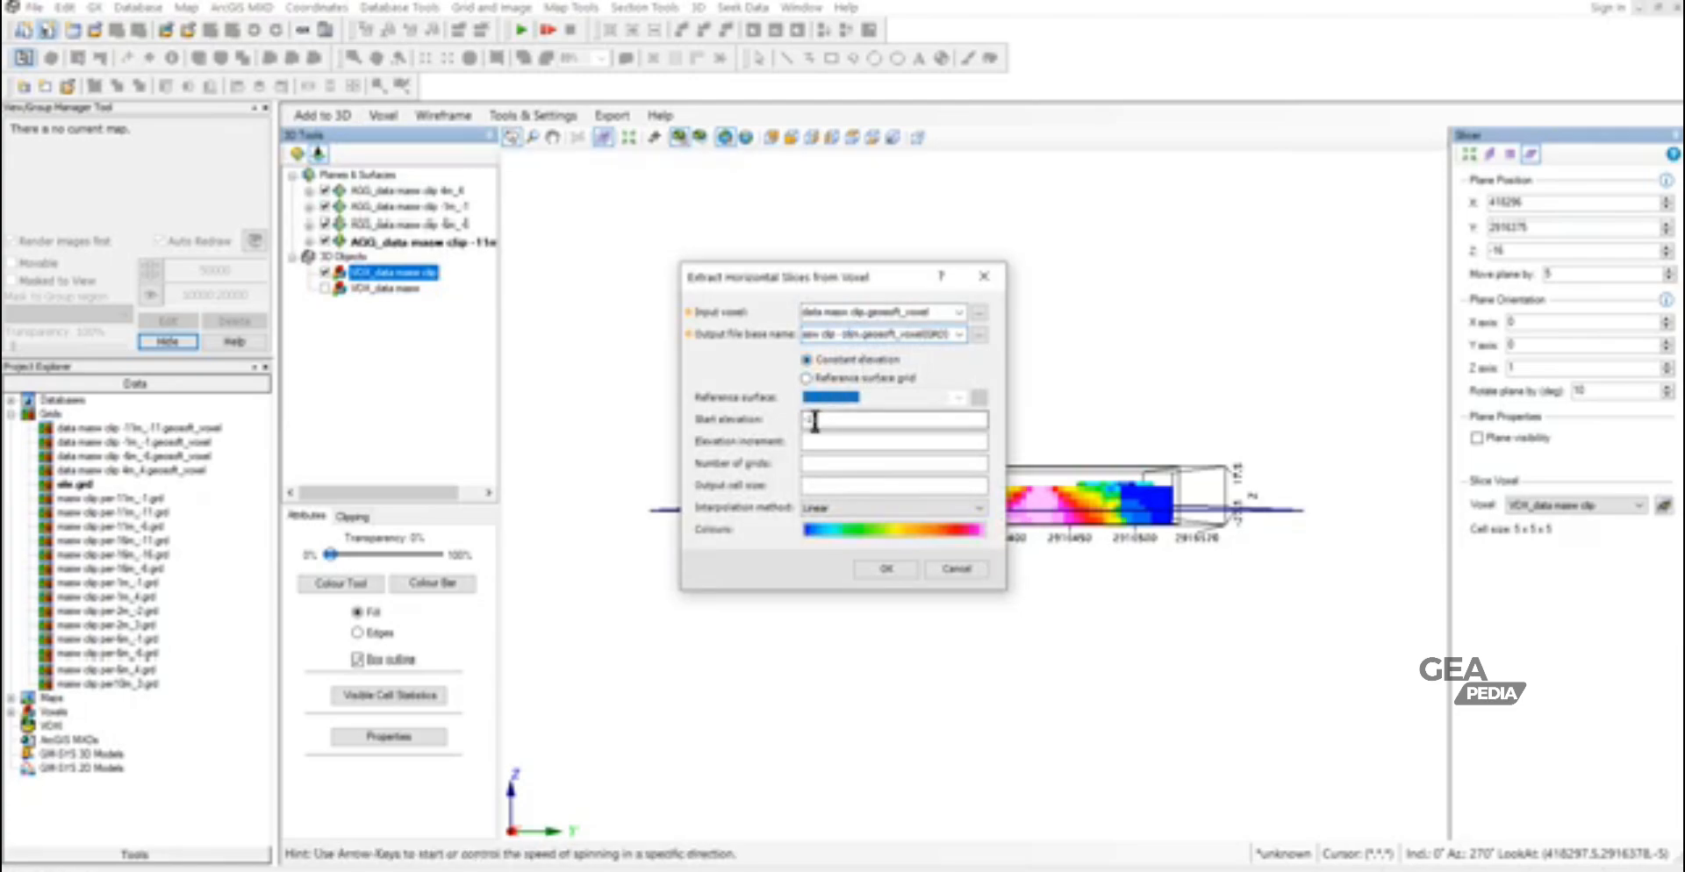
pyautogui.moveTo(809, 420); pyautogui.dragTo(823, 421)
pyautogui.write('16')
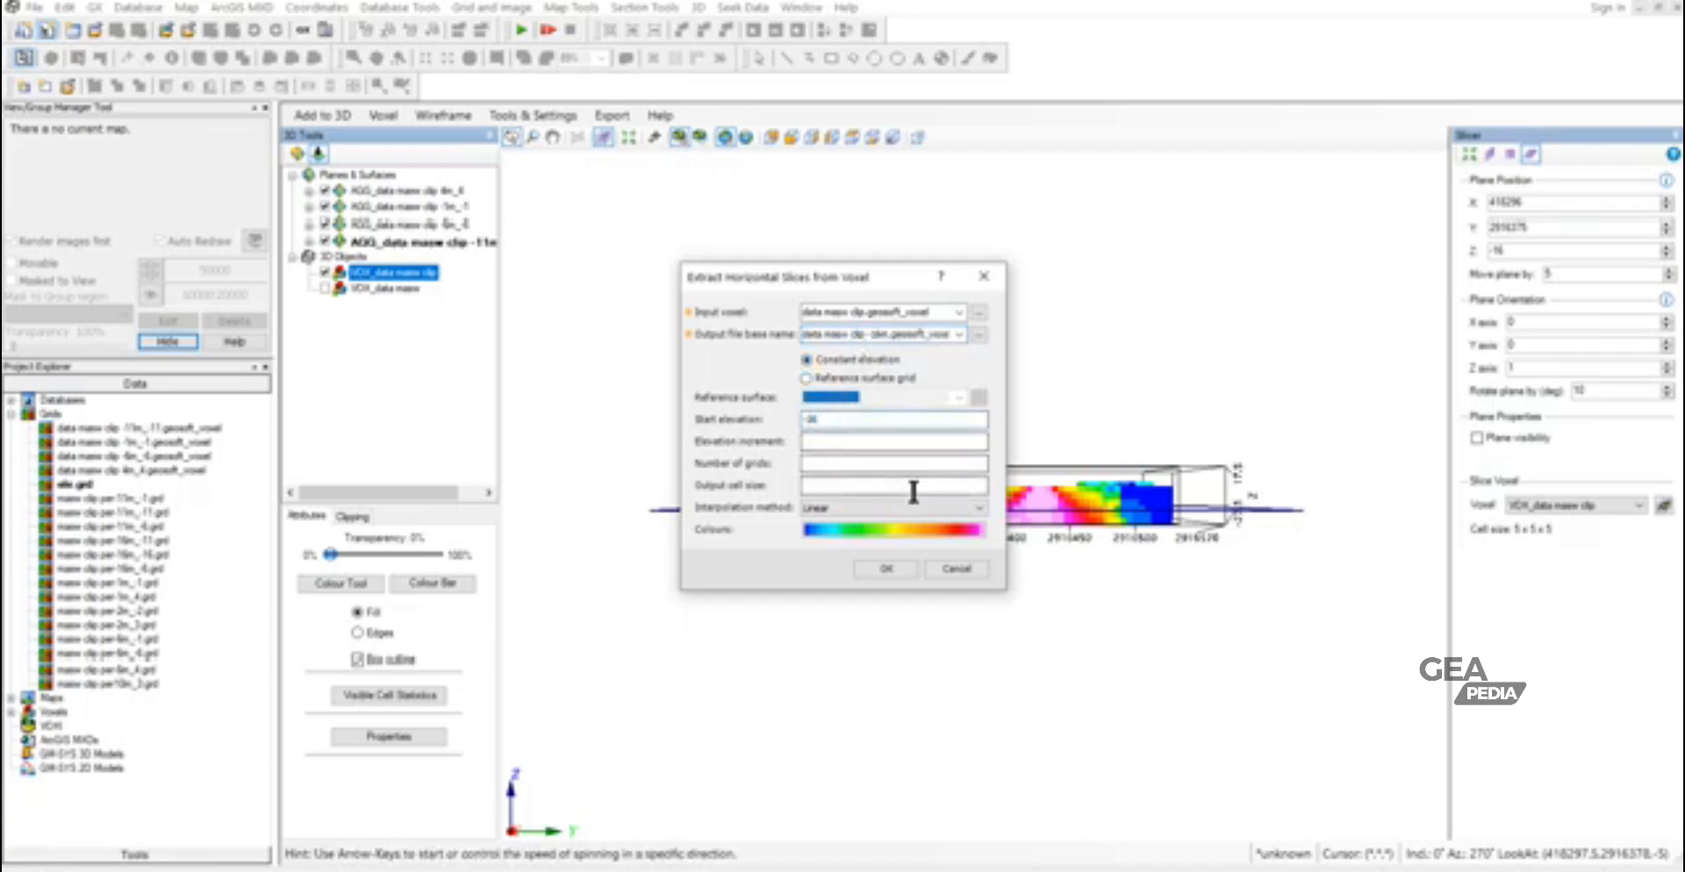
pyautogui.click(899, 568)
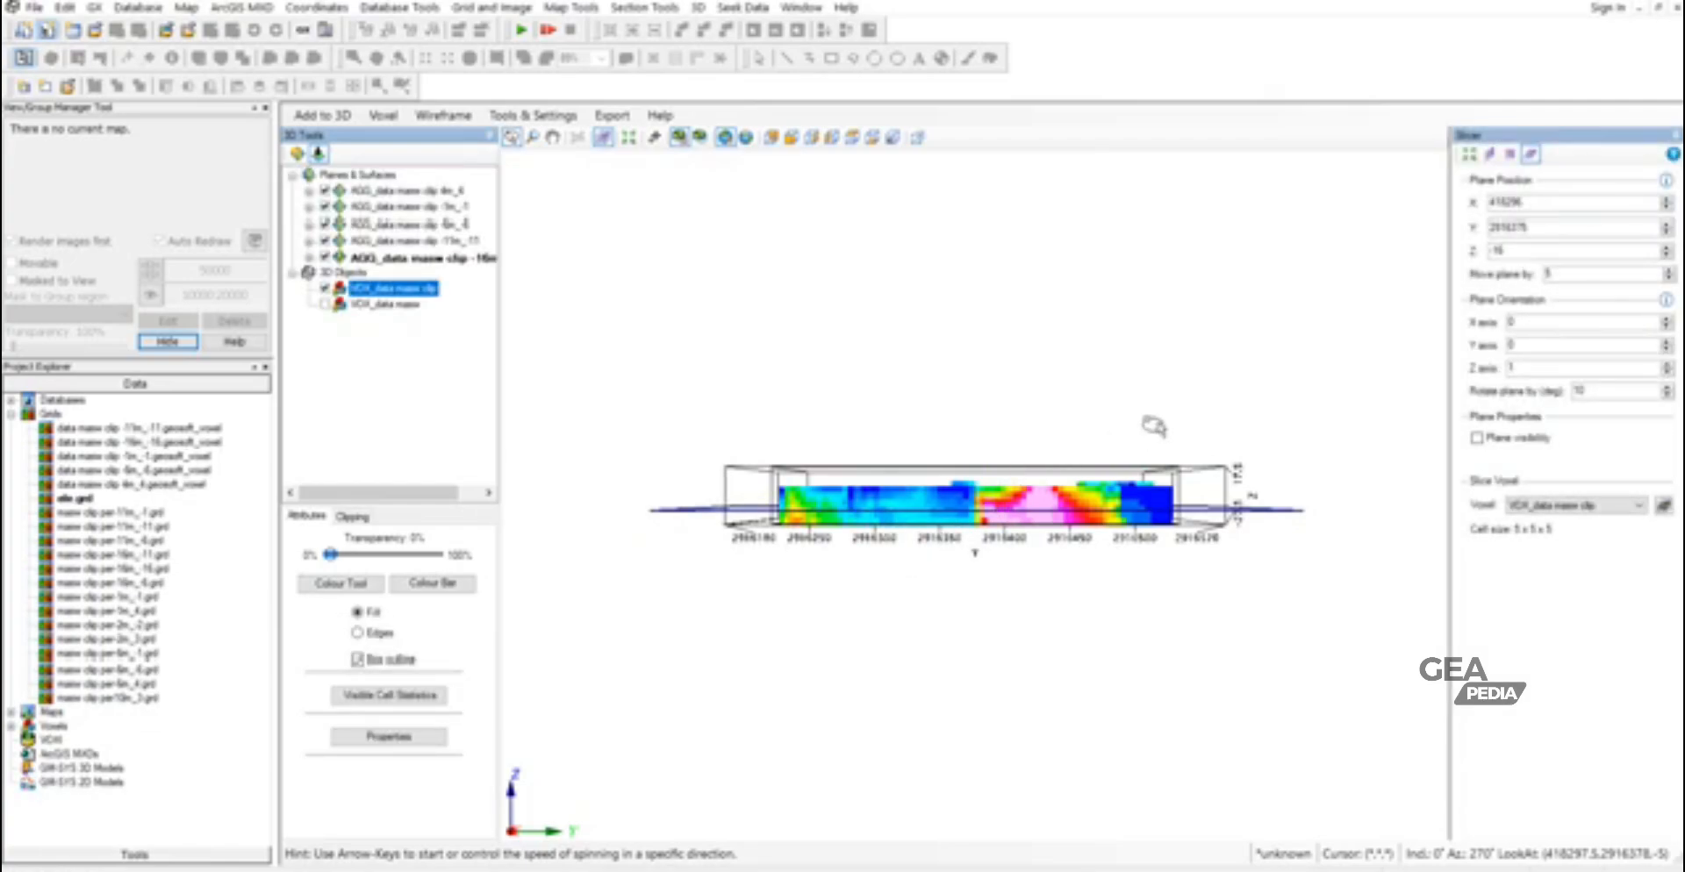
# - Move the slicer plane to Z -21 and extract a horizontal slice at start elevation -21, named data masw clip -21m.geosoft_voxel
pyautogui.click(1666, 251)
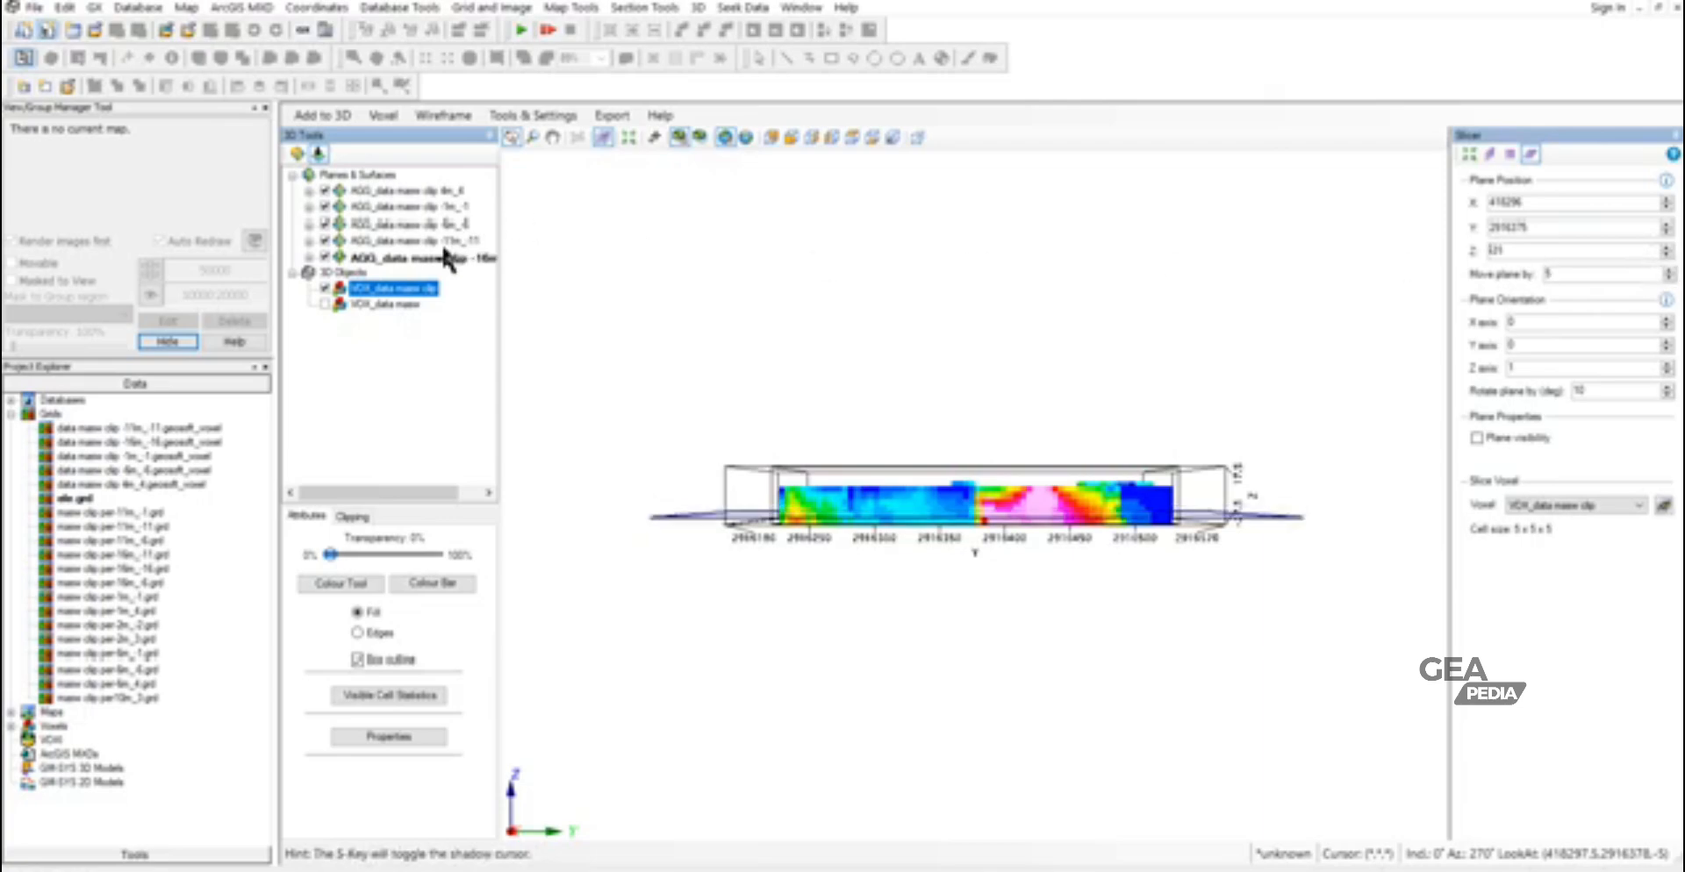
pyautogui.click(333, 110)
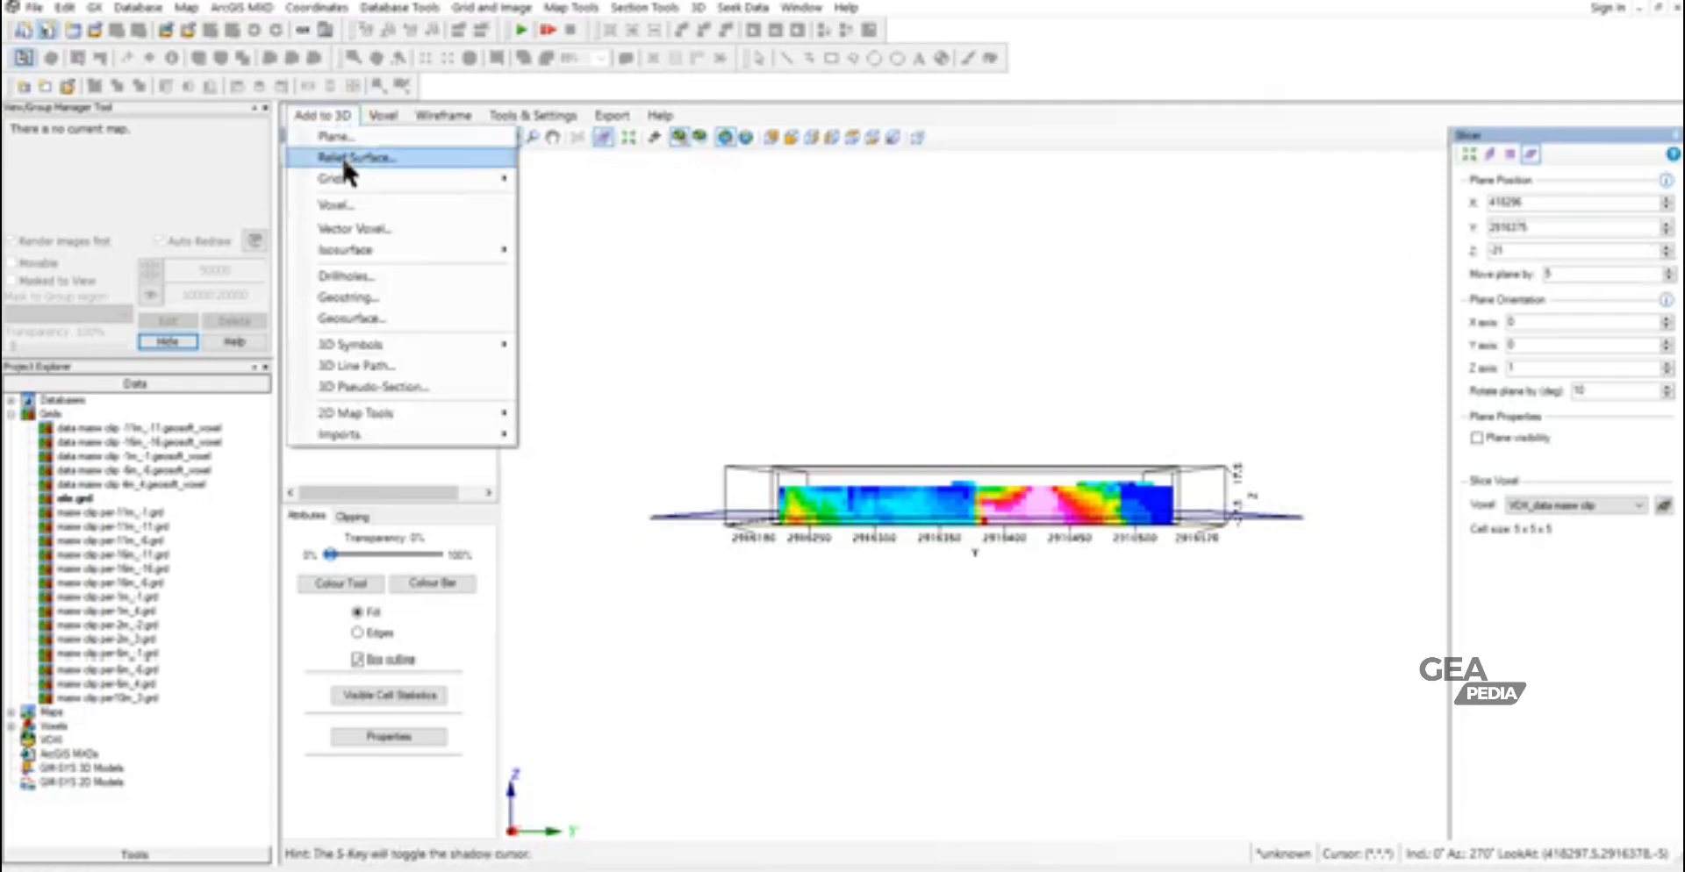
pyautogui.moveTo(350, 183)
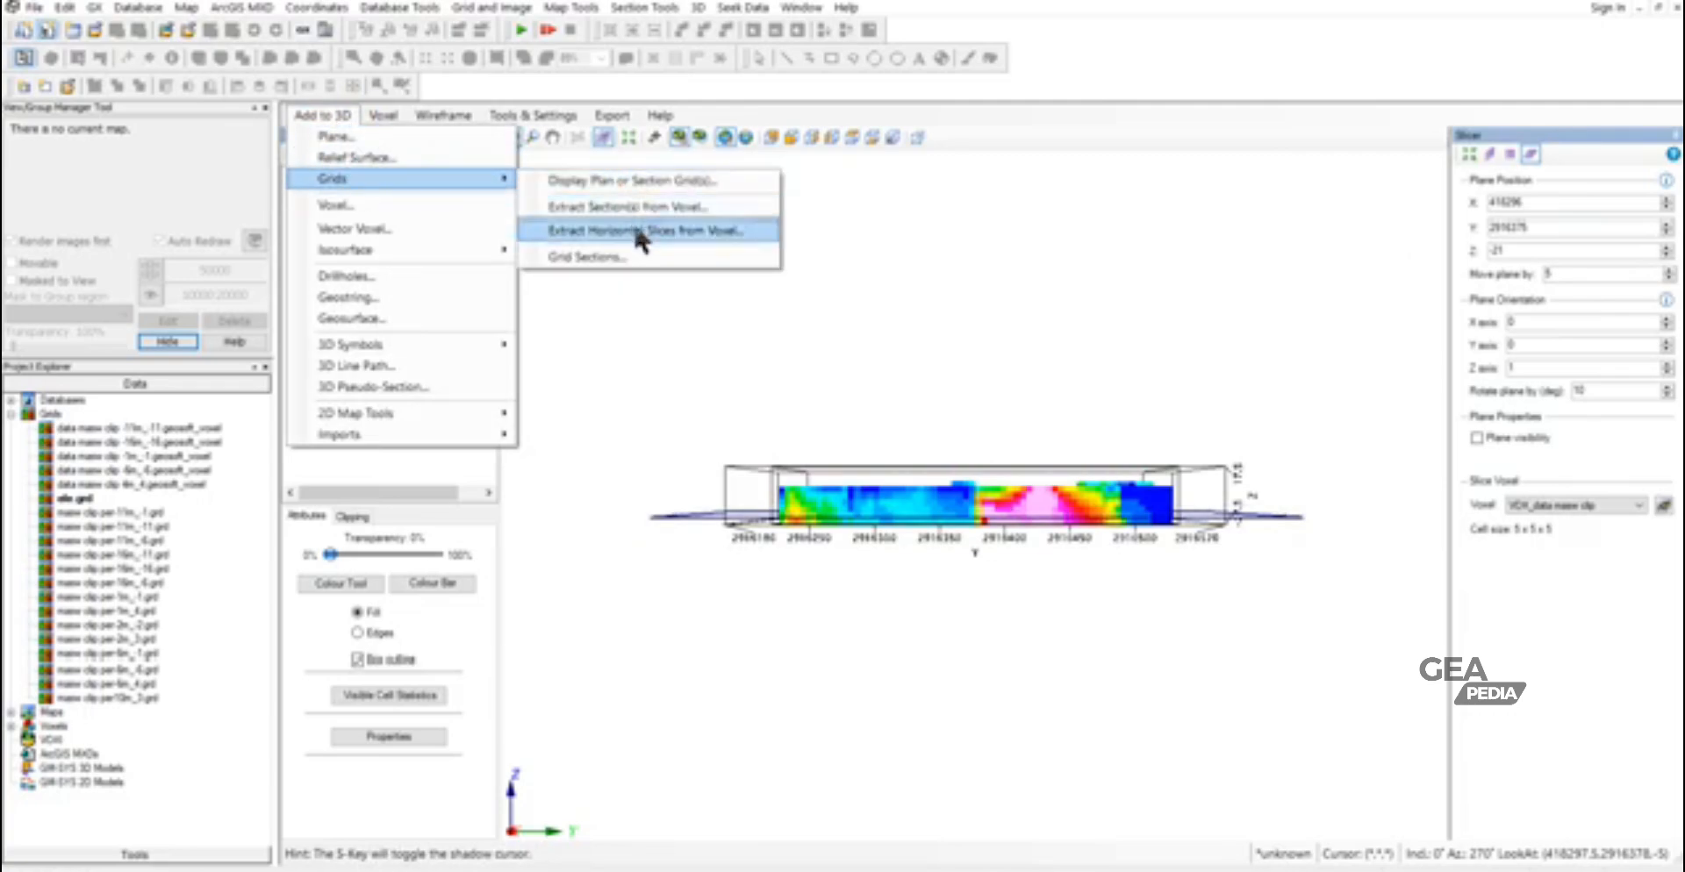
pyautogui.click(634, 223)
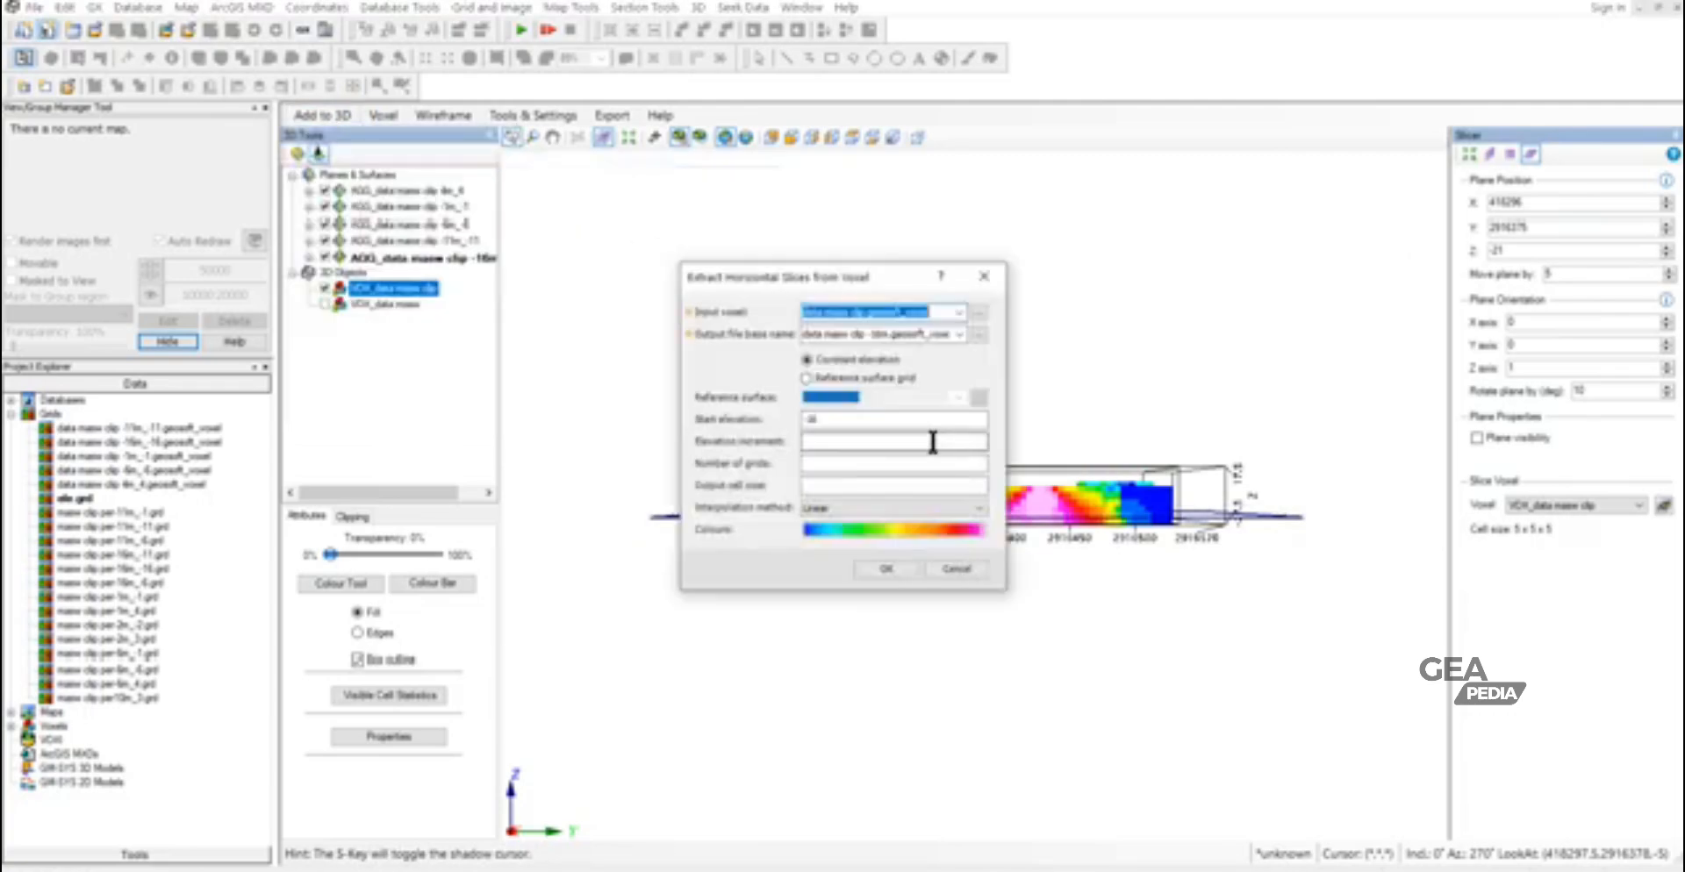
pyautogui.click(873, 334)
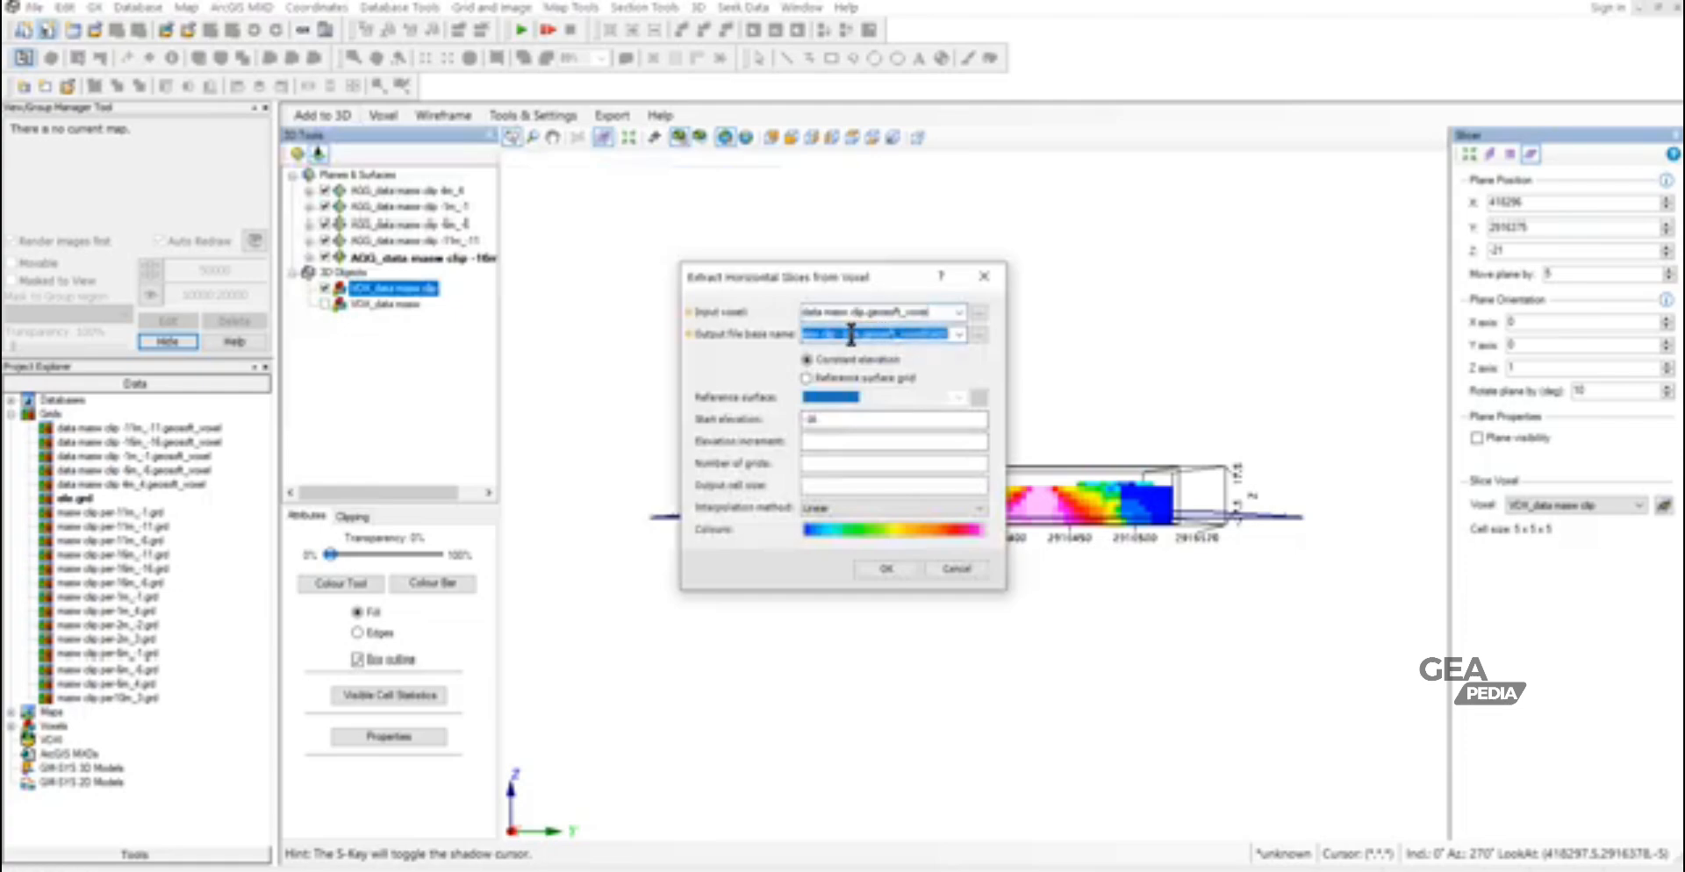
pyautogui.click(850, 335)
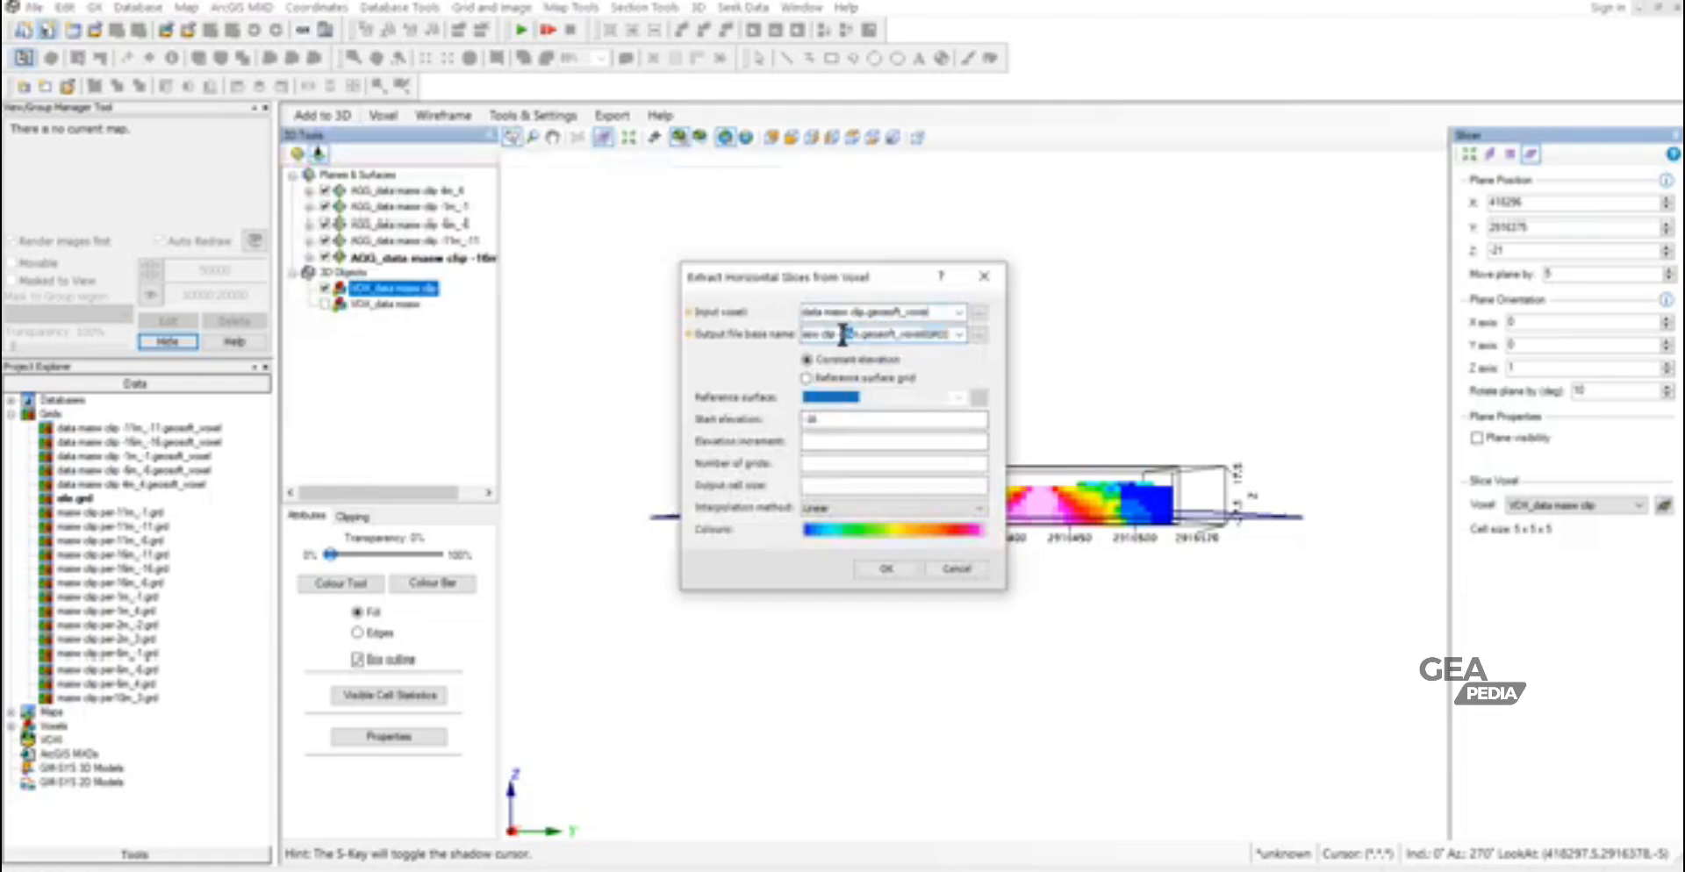
pyautogui.write('21')
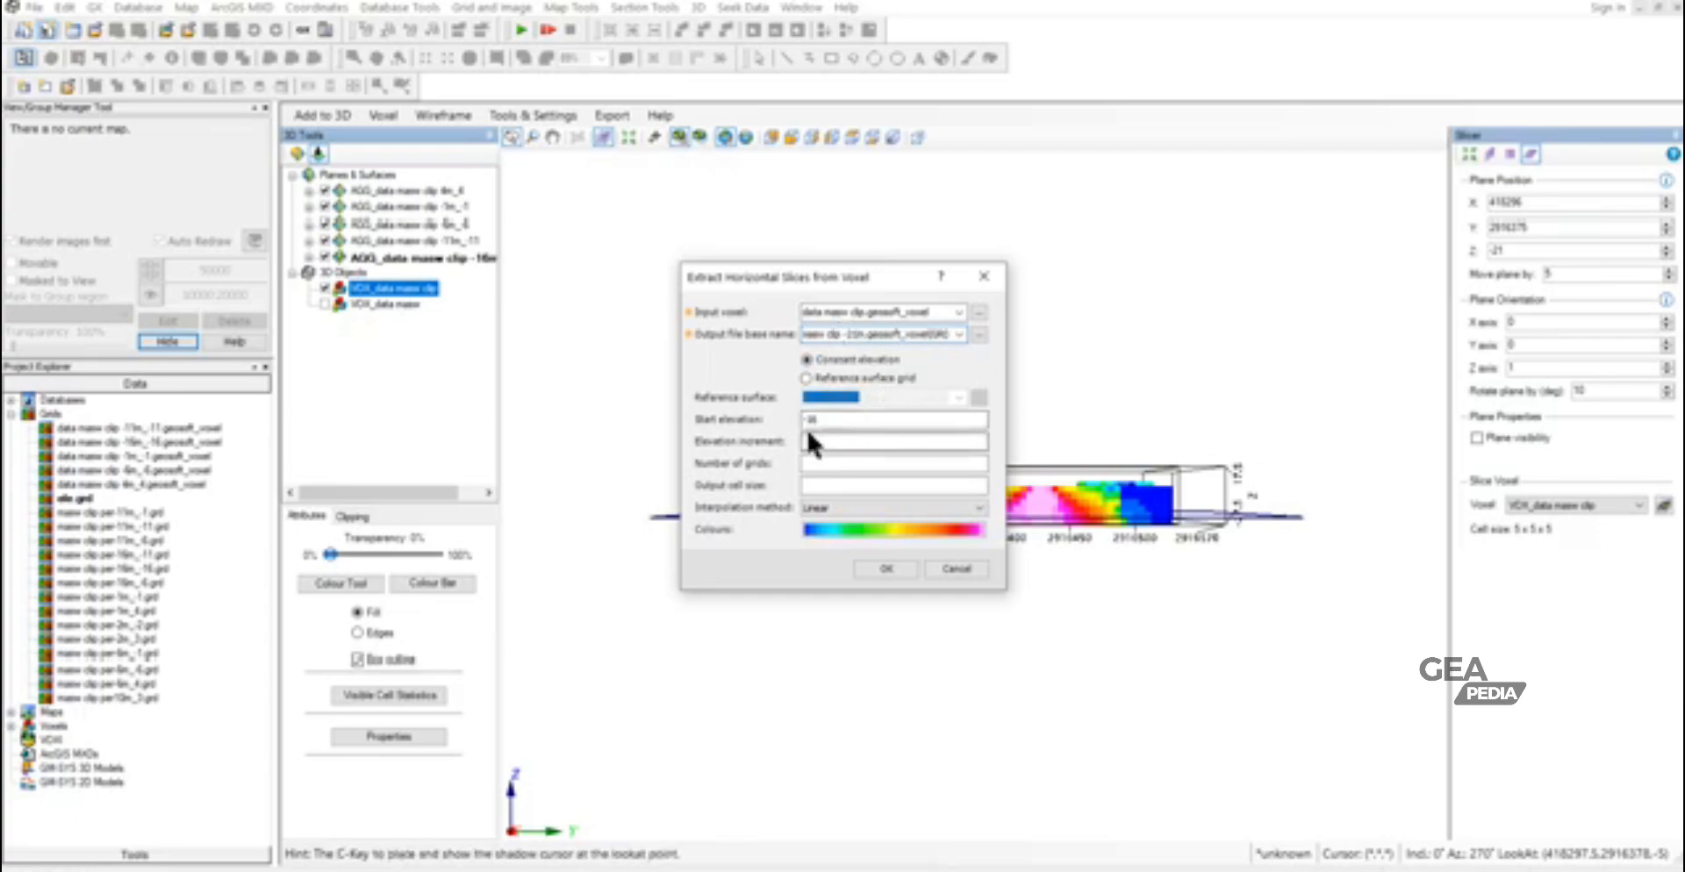
pyautogui.moveTo(809, 421); pyautogui.dragTo(826, 424)
pyautogui.write('22')
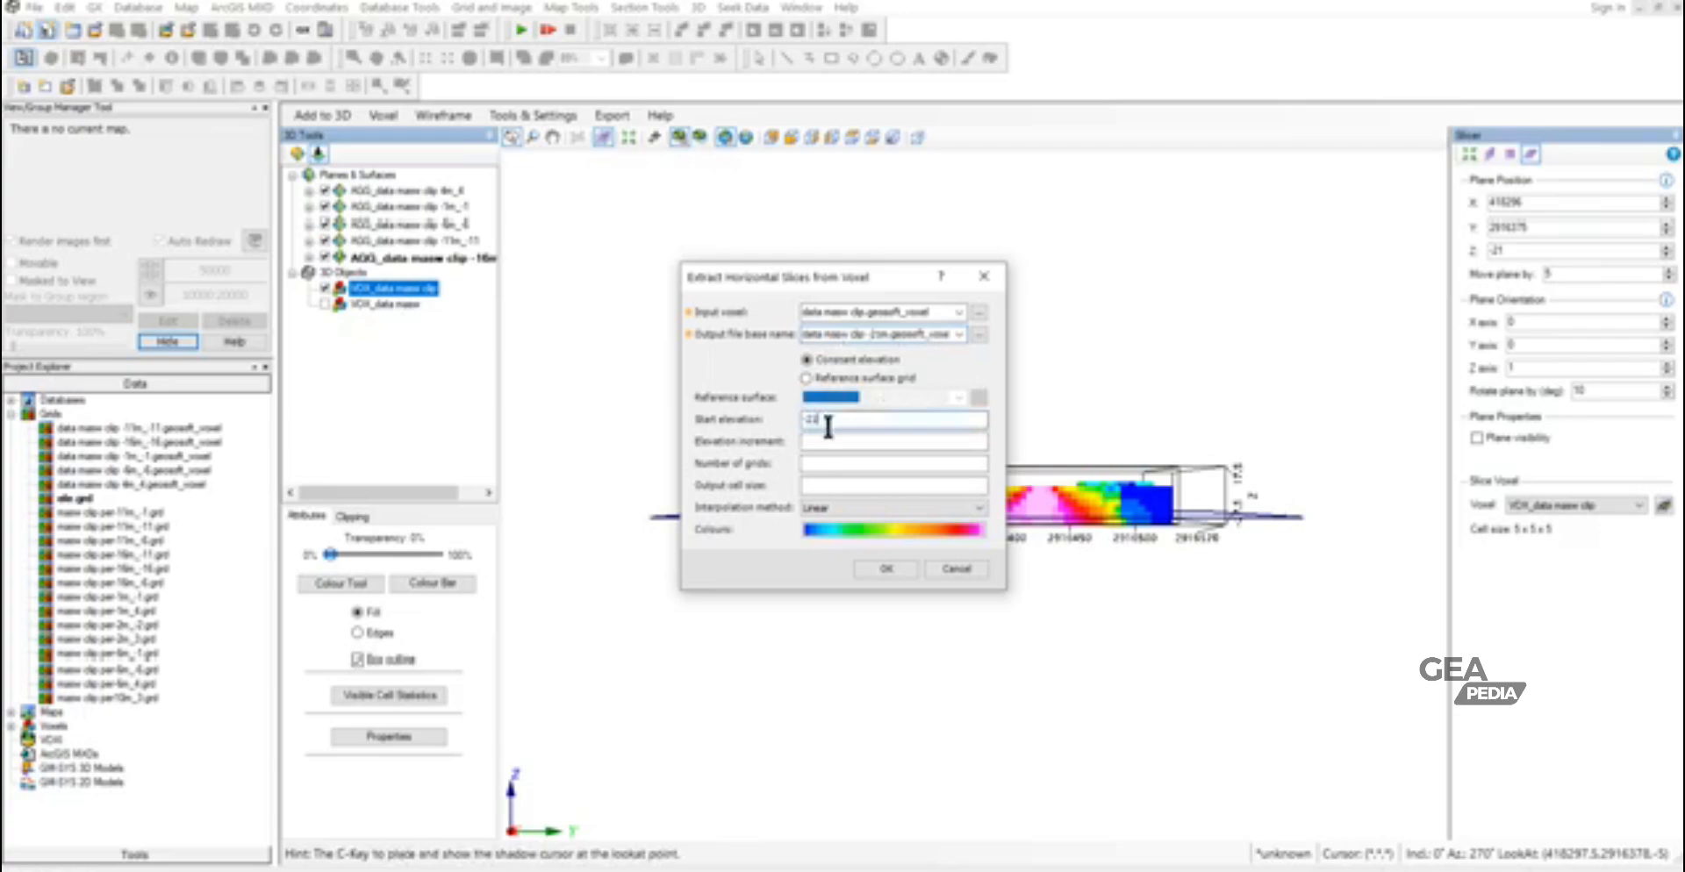
pyautogui.click(881, 568)
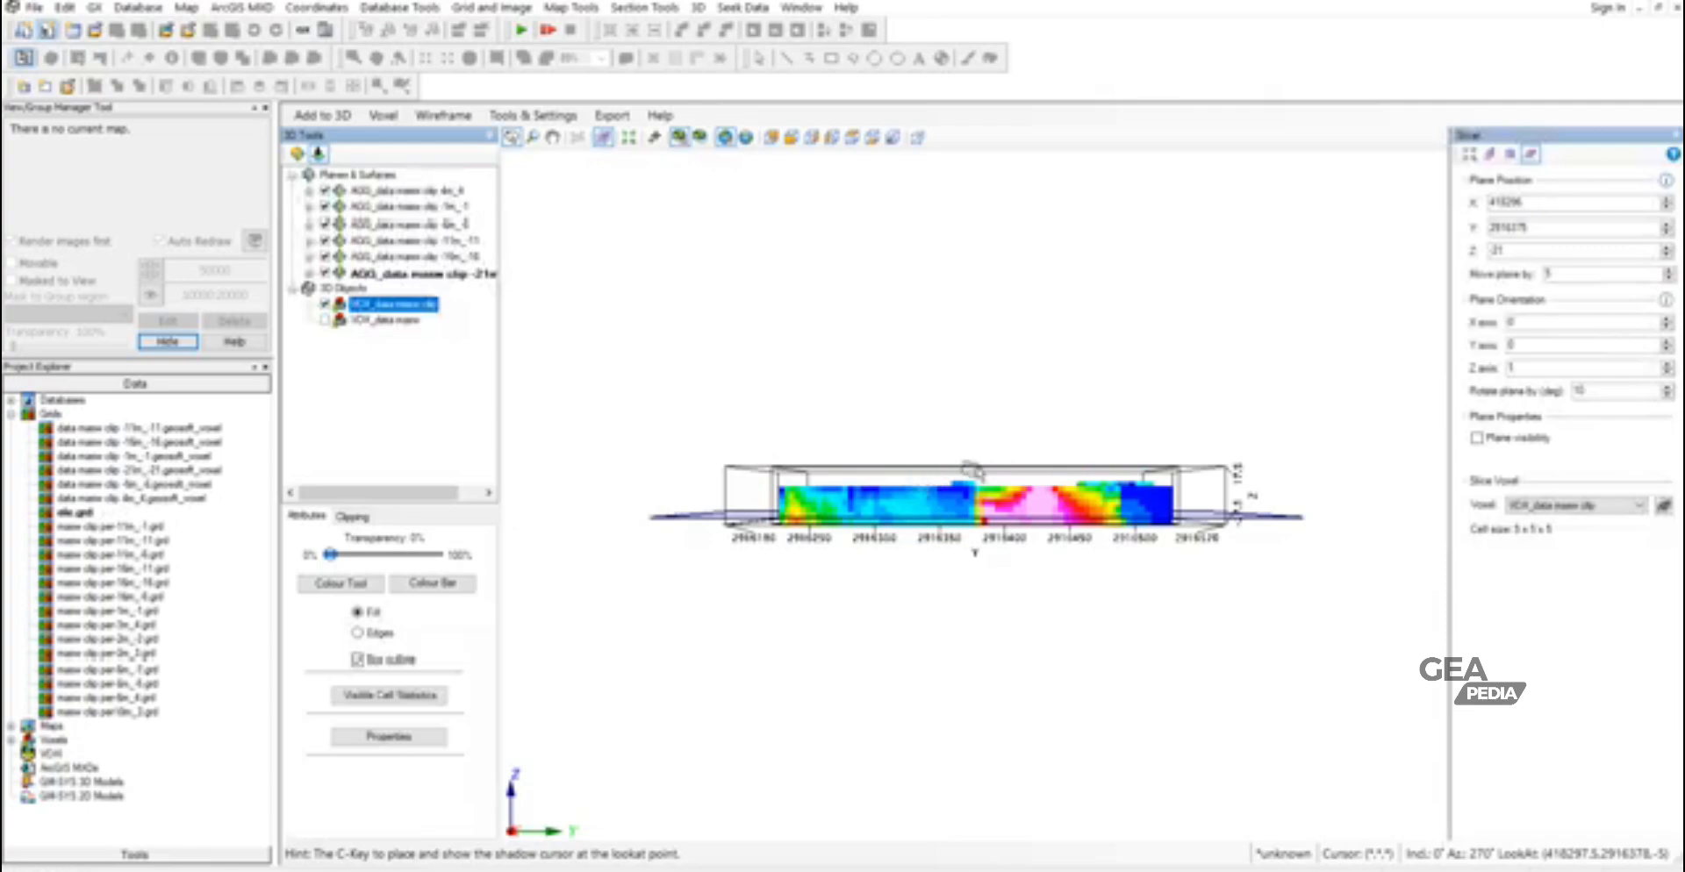
# - Move the slicer plane to Z -26 and try to extract a horizontal slice at start elevation -26, named data masw clip -26m.geosoft_voxel
pyautogui.click(1665, 254)
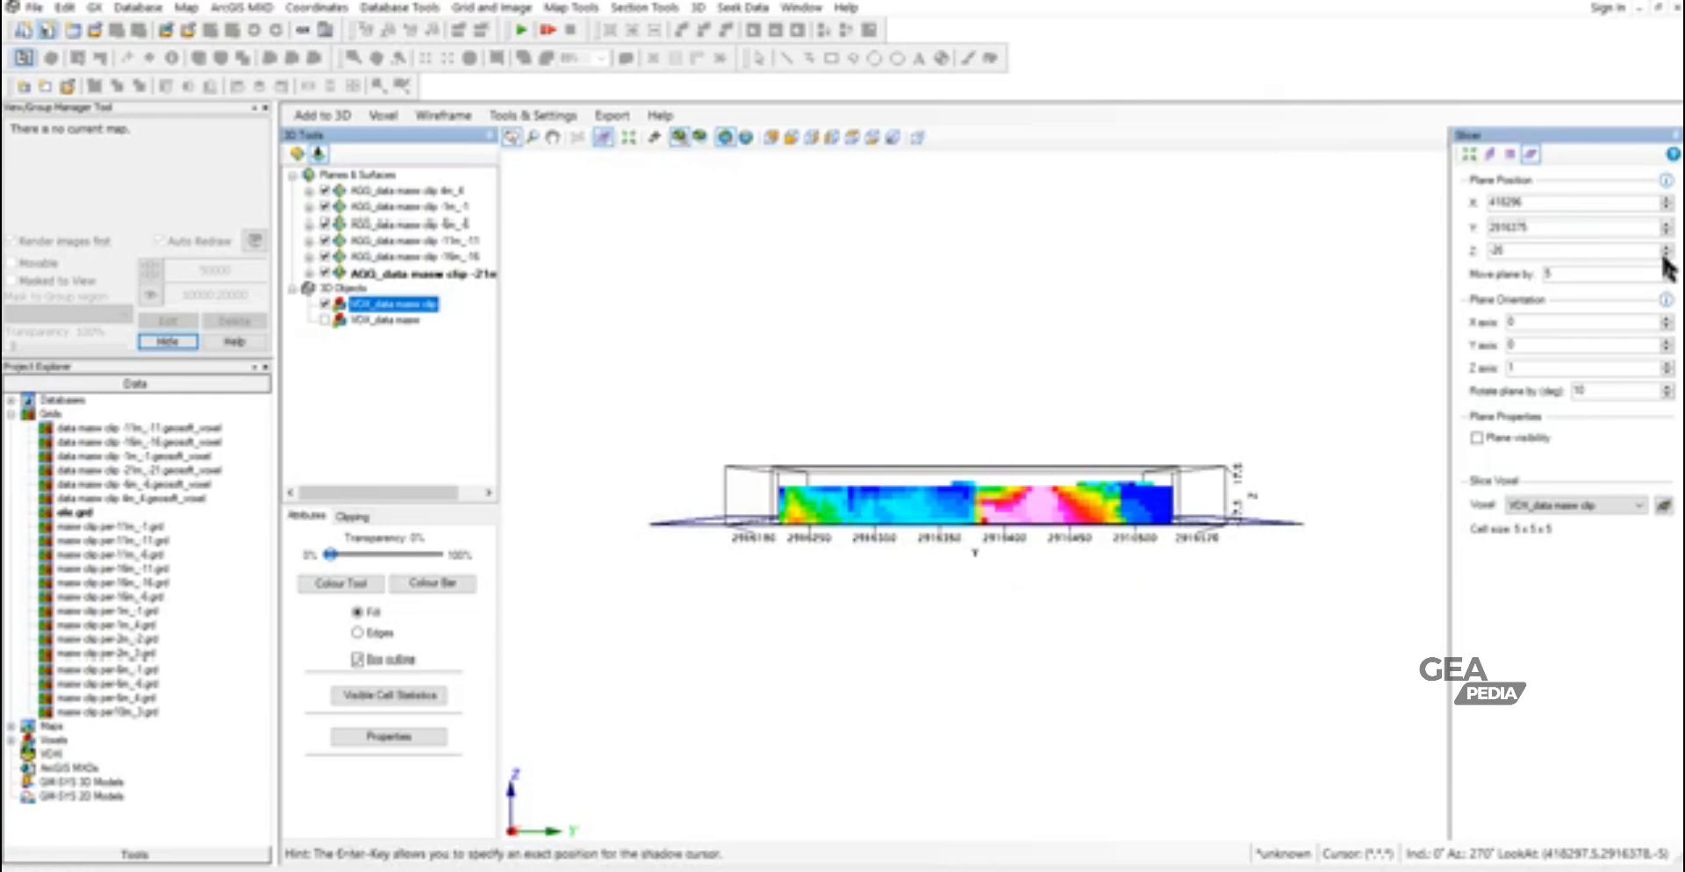
pyautogui.click(338, 122)
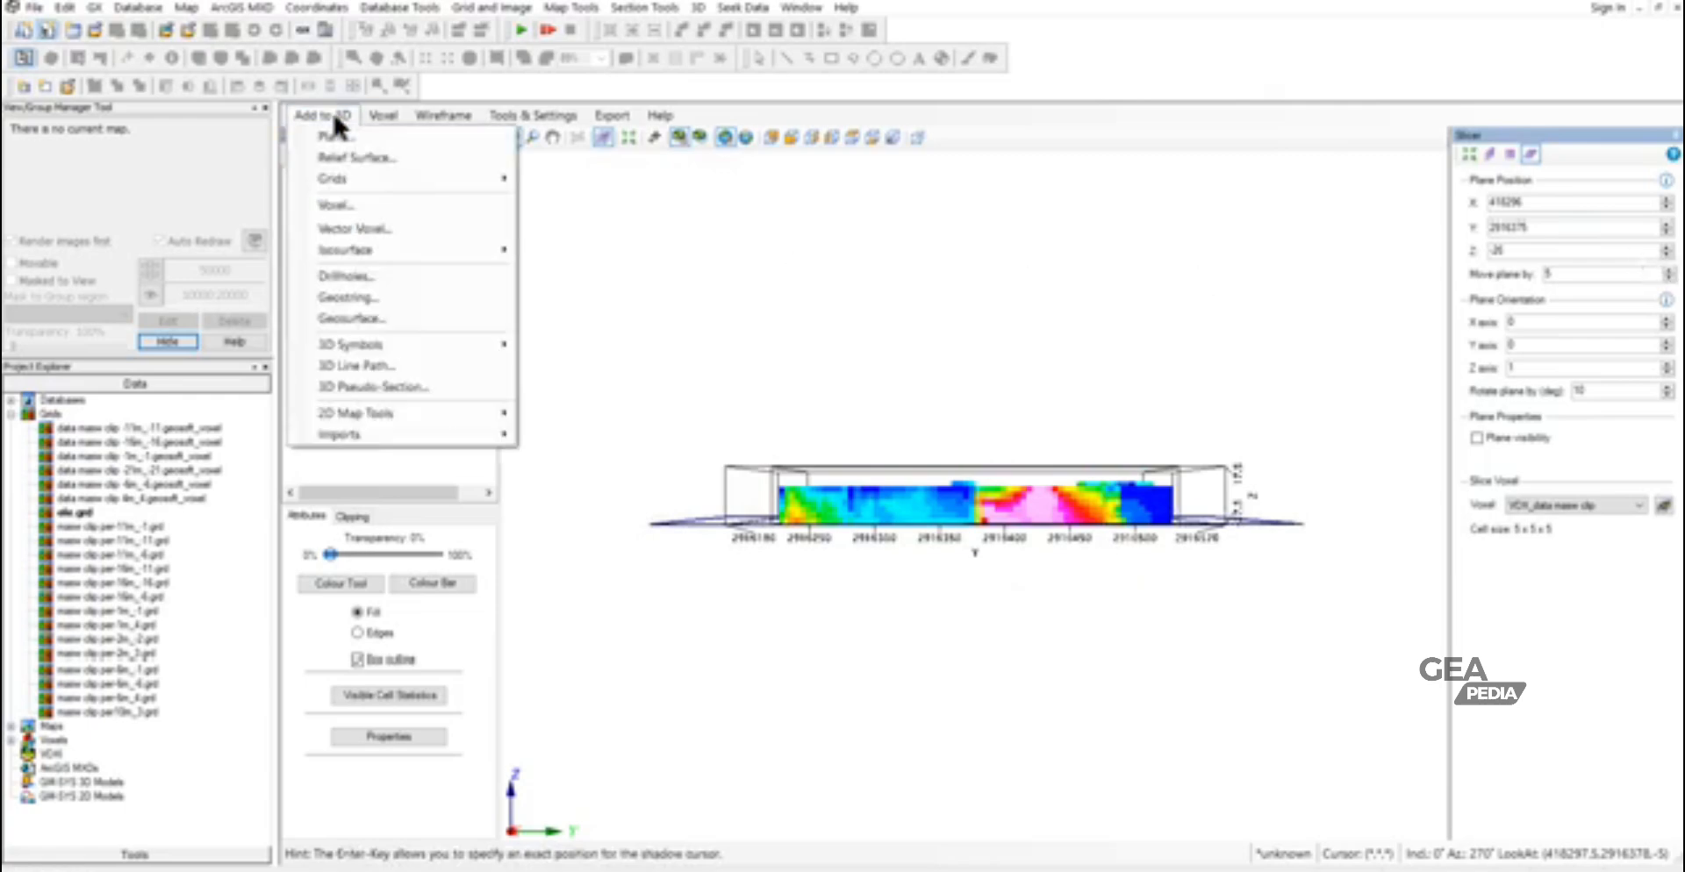
pyautogui.moveTo(348, 175)
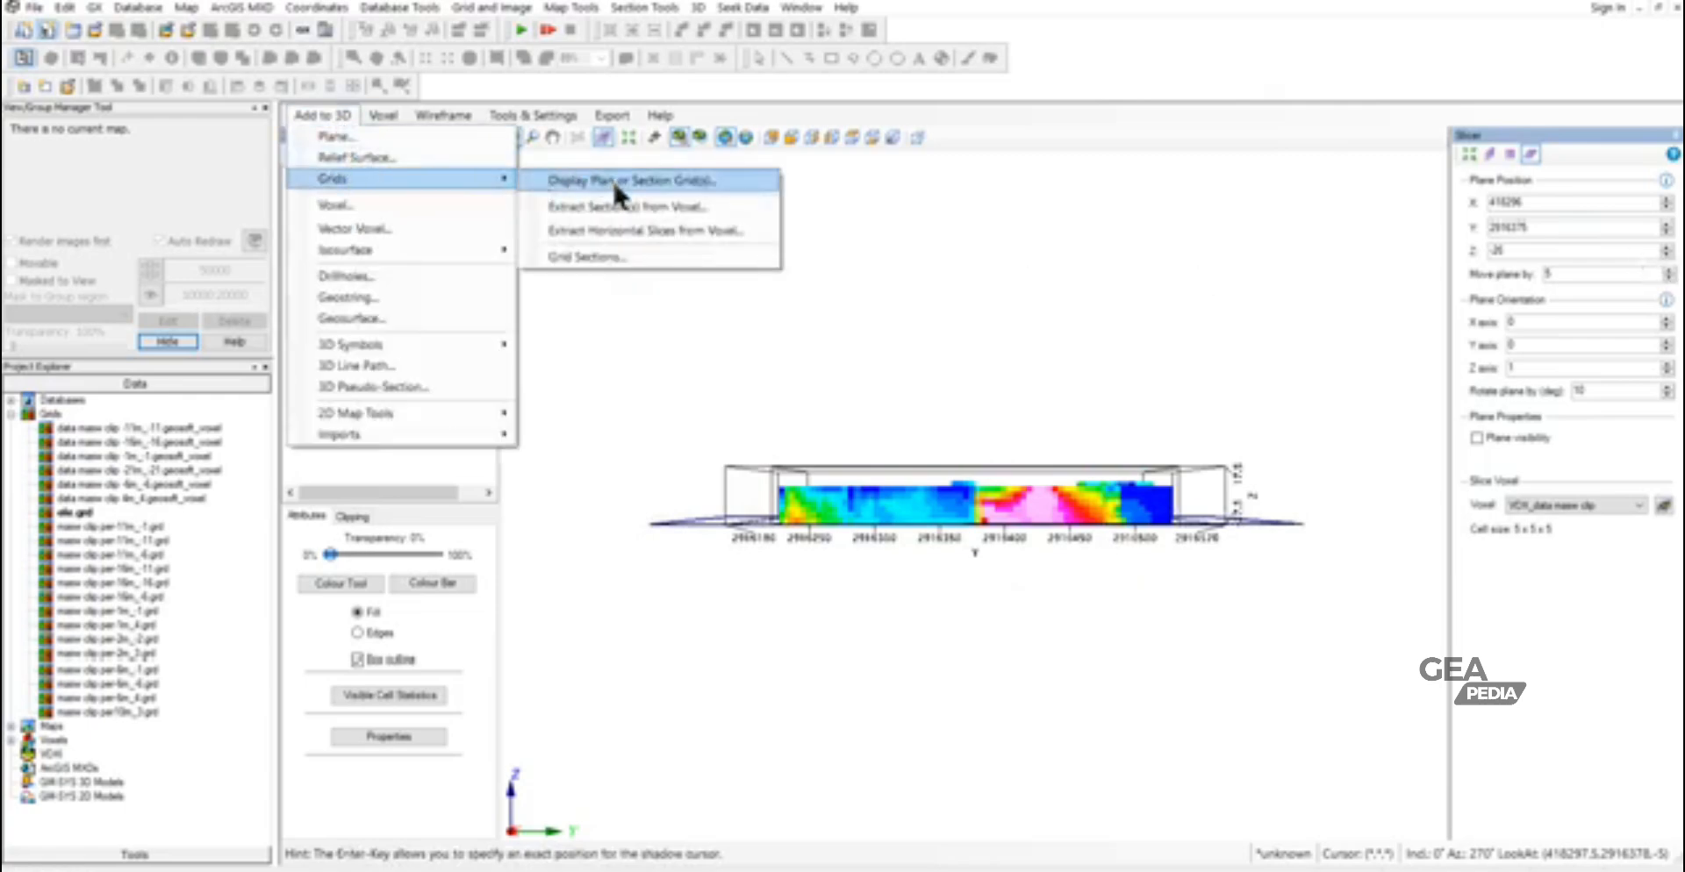
pyautogui.click(620, 231)
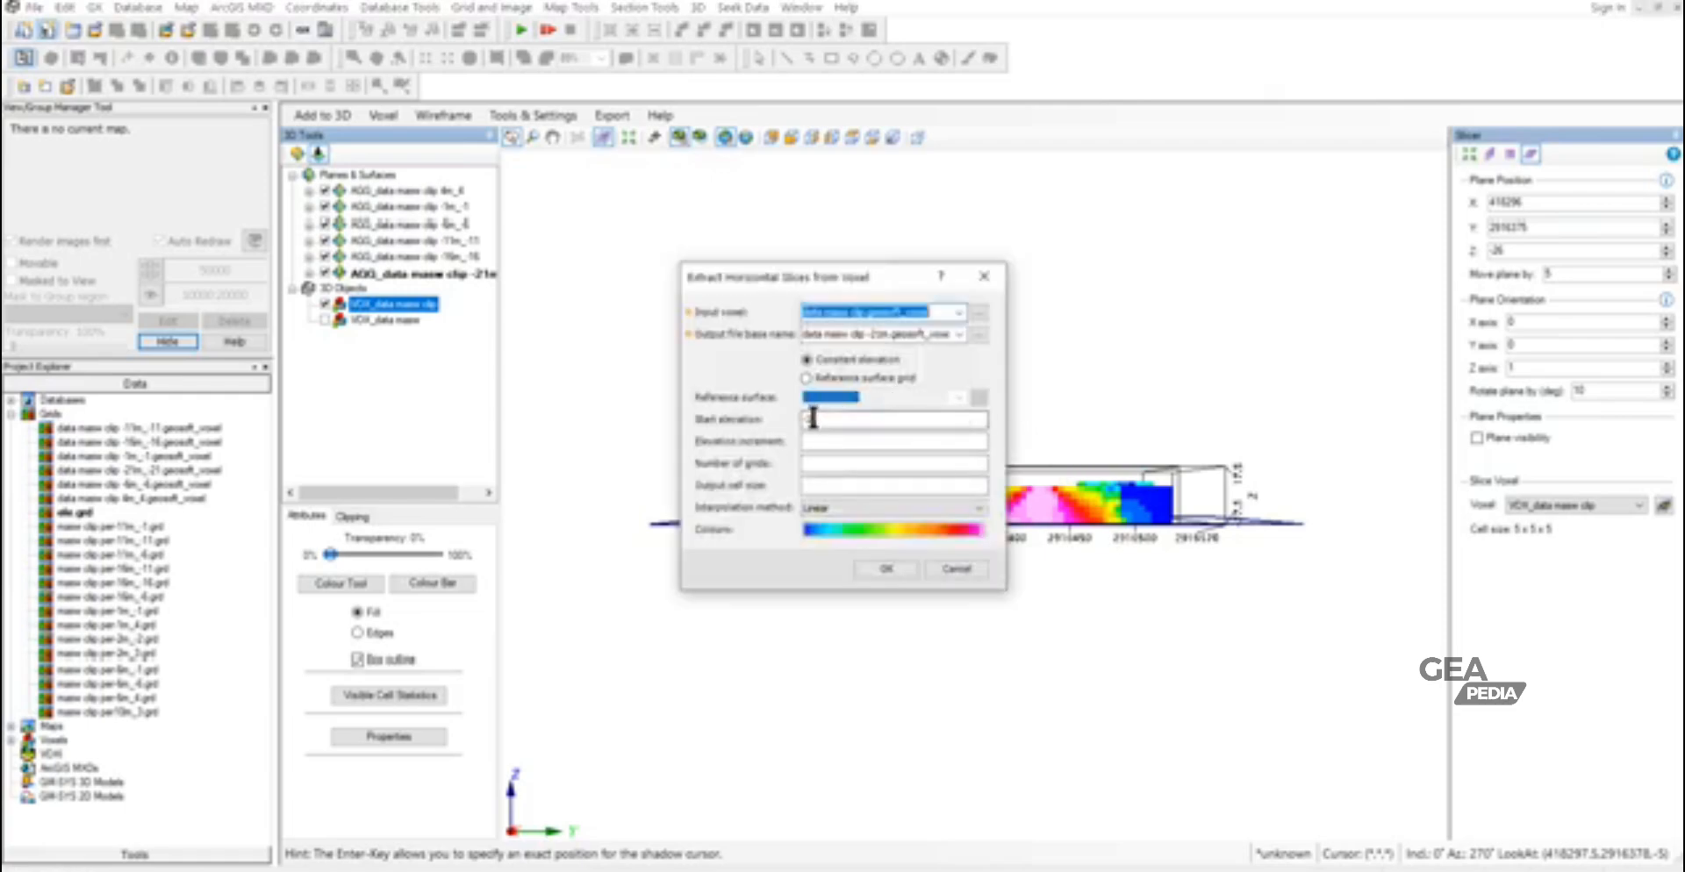
pyautogui.click(880, 333)
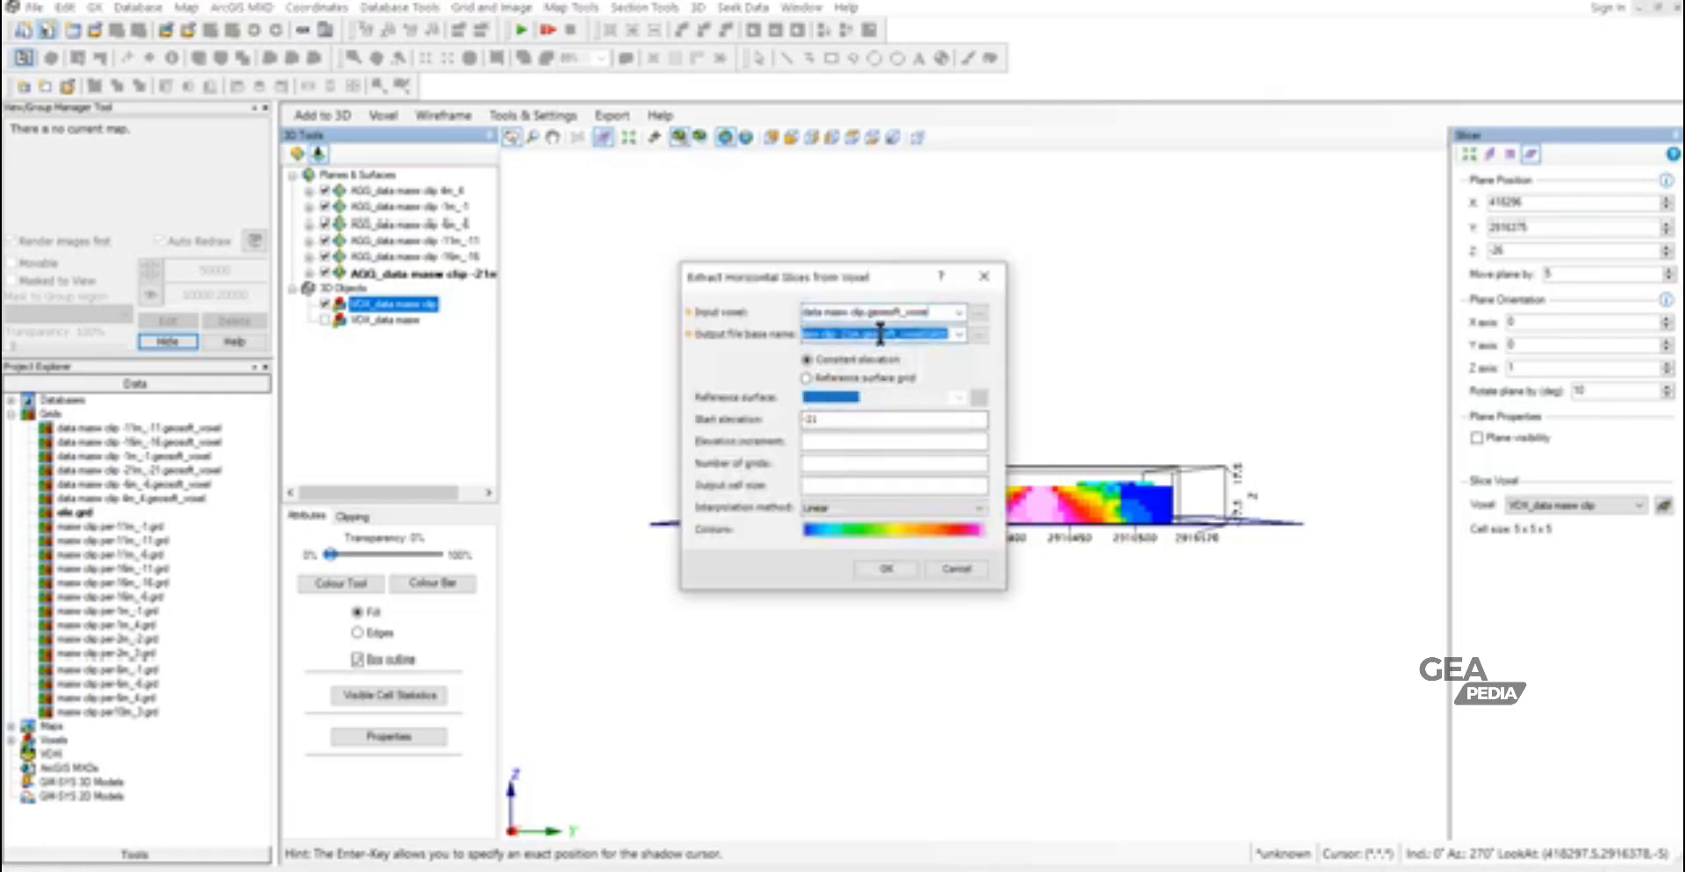
pyautogui.click(848, 332)
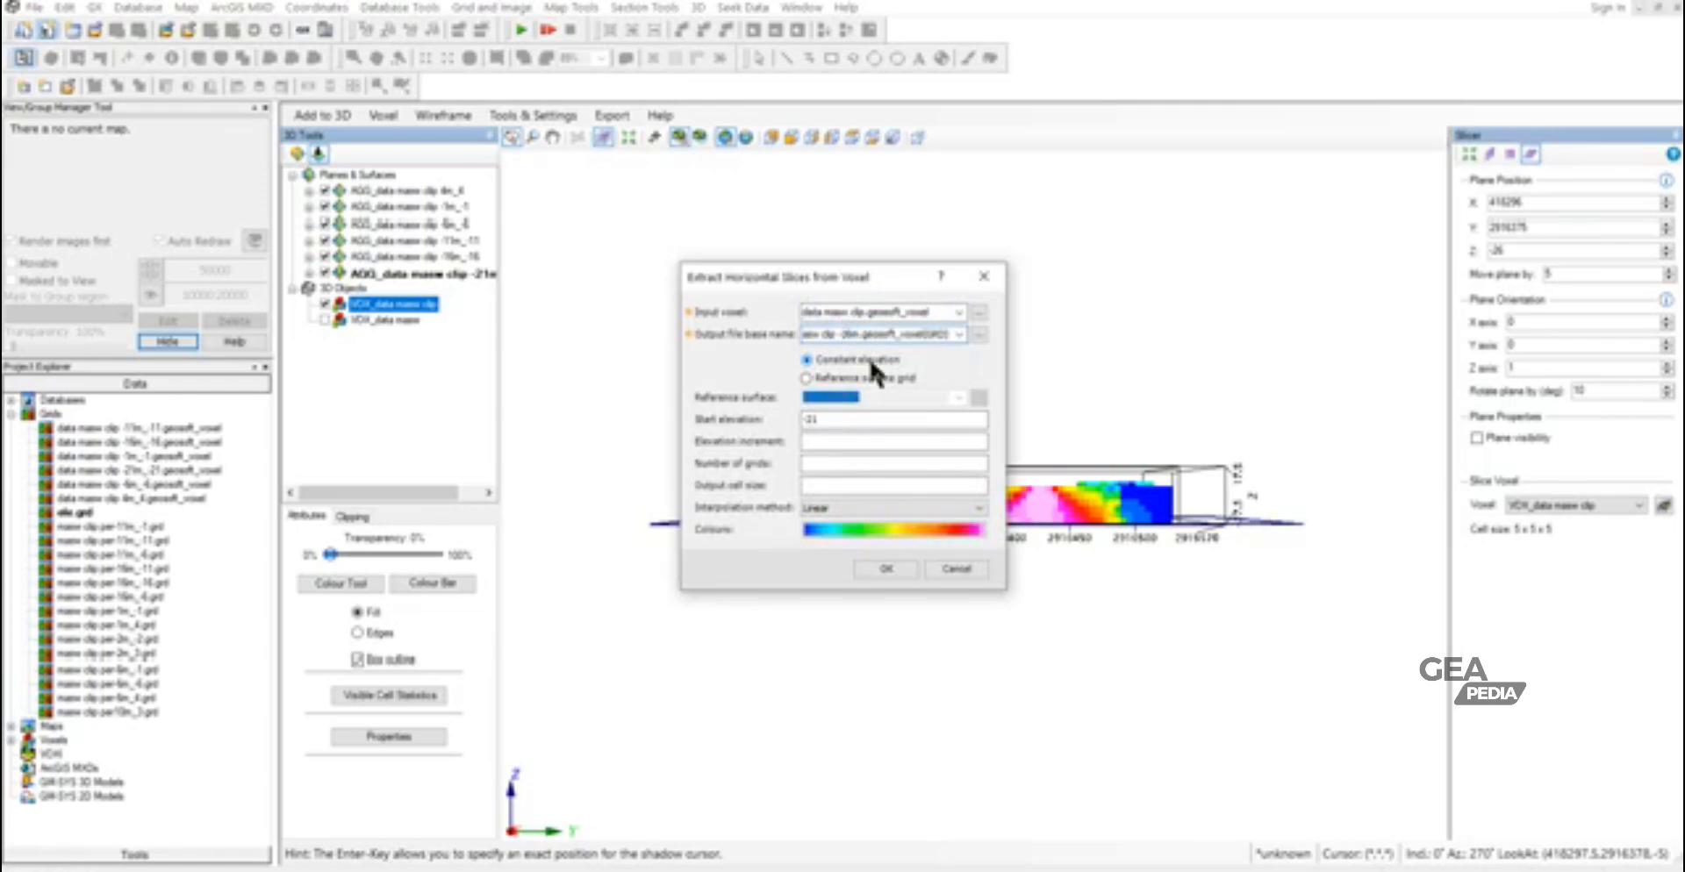
pyautogui.click(816, 419)
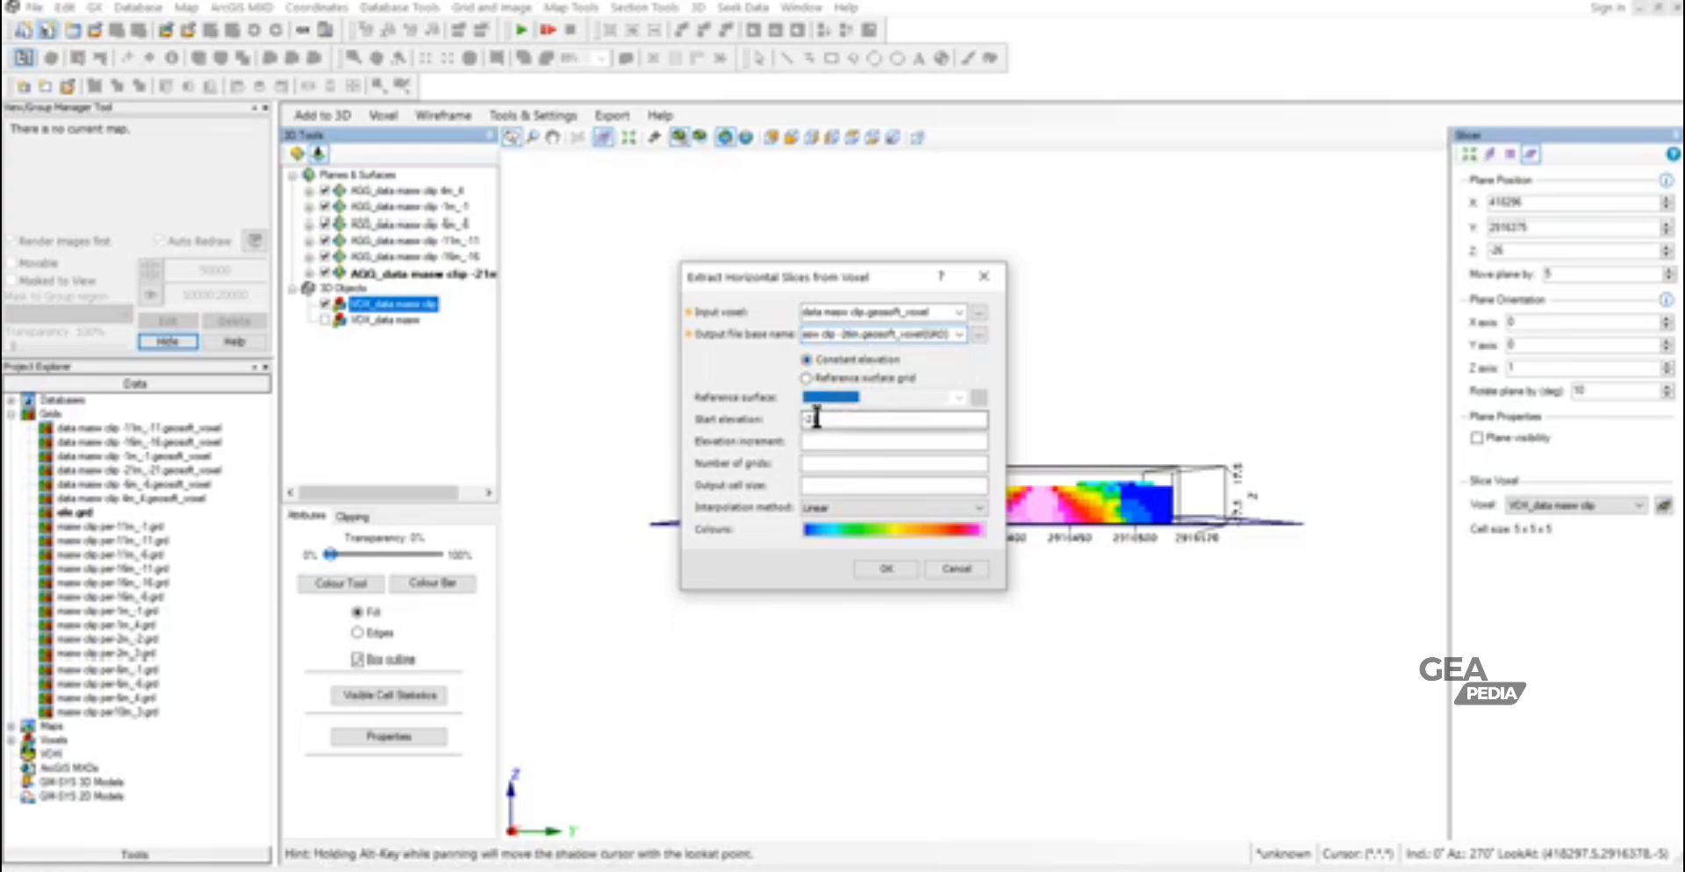
pyautogui.moveTo(811, 419); pyautogui.dragTo(831, 419)
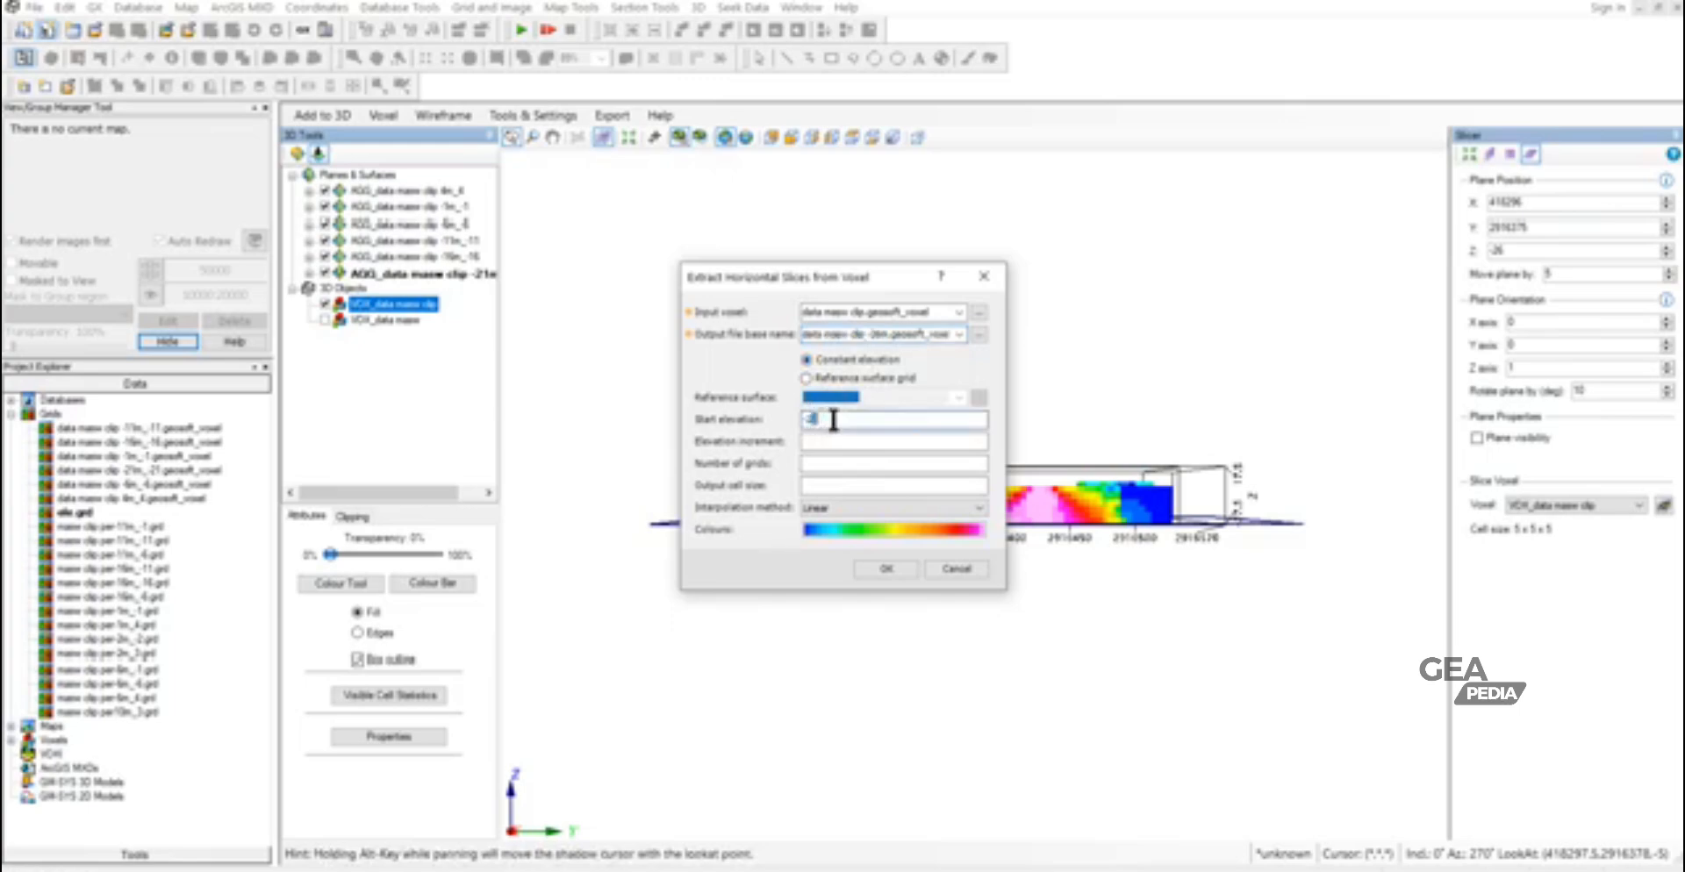
pyautogui.click(901, 564)
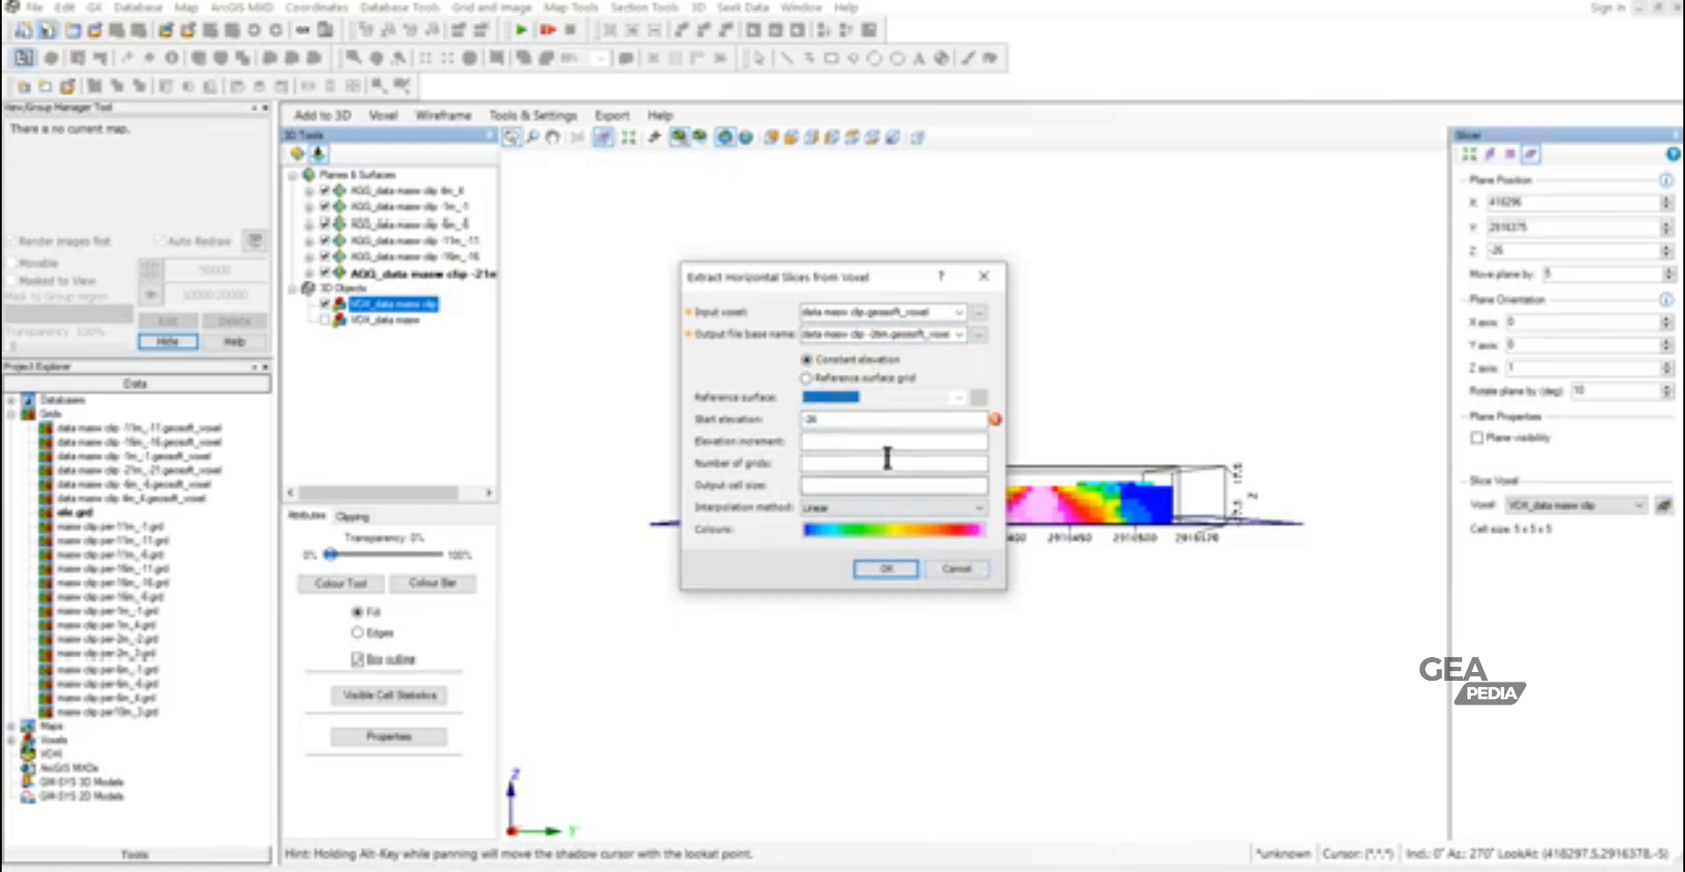
# - Set the start elevation to -25 and the output base name to data masw clip -25m.geosoft_voxel, and extract the horizontal slice
pyautogui.click(809, 423)
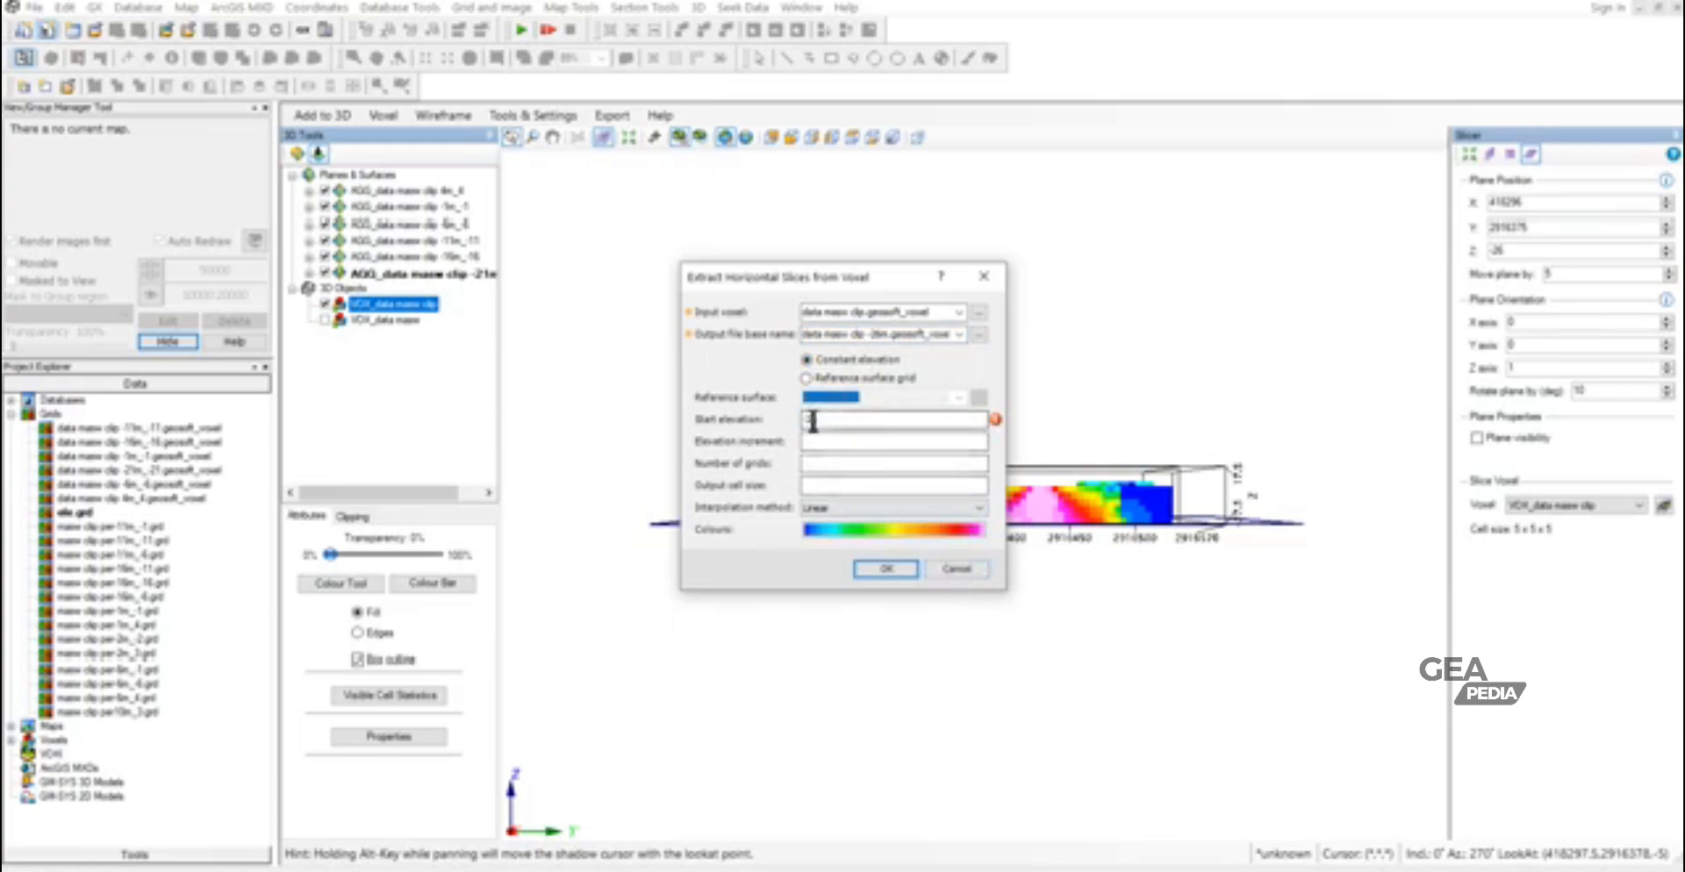
pyautogui.doubleClick(812, 422)
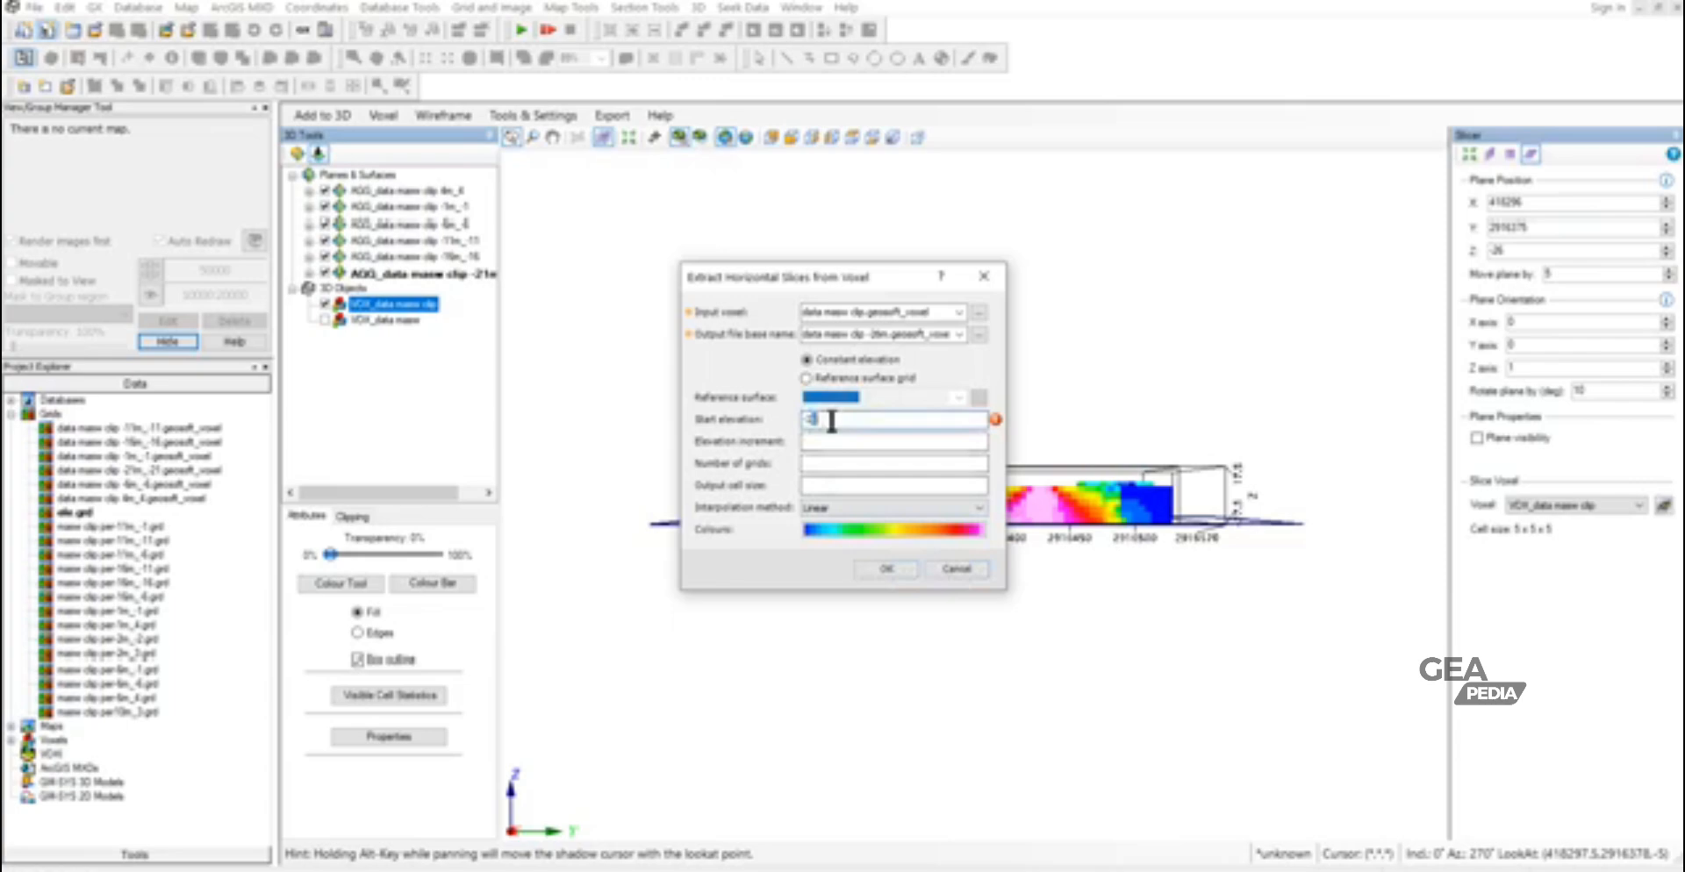
pyautogui.write('-25')
pyautogui.click(872, 334)
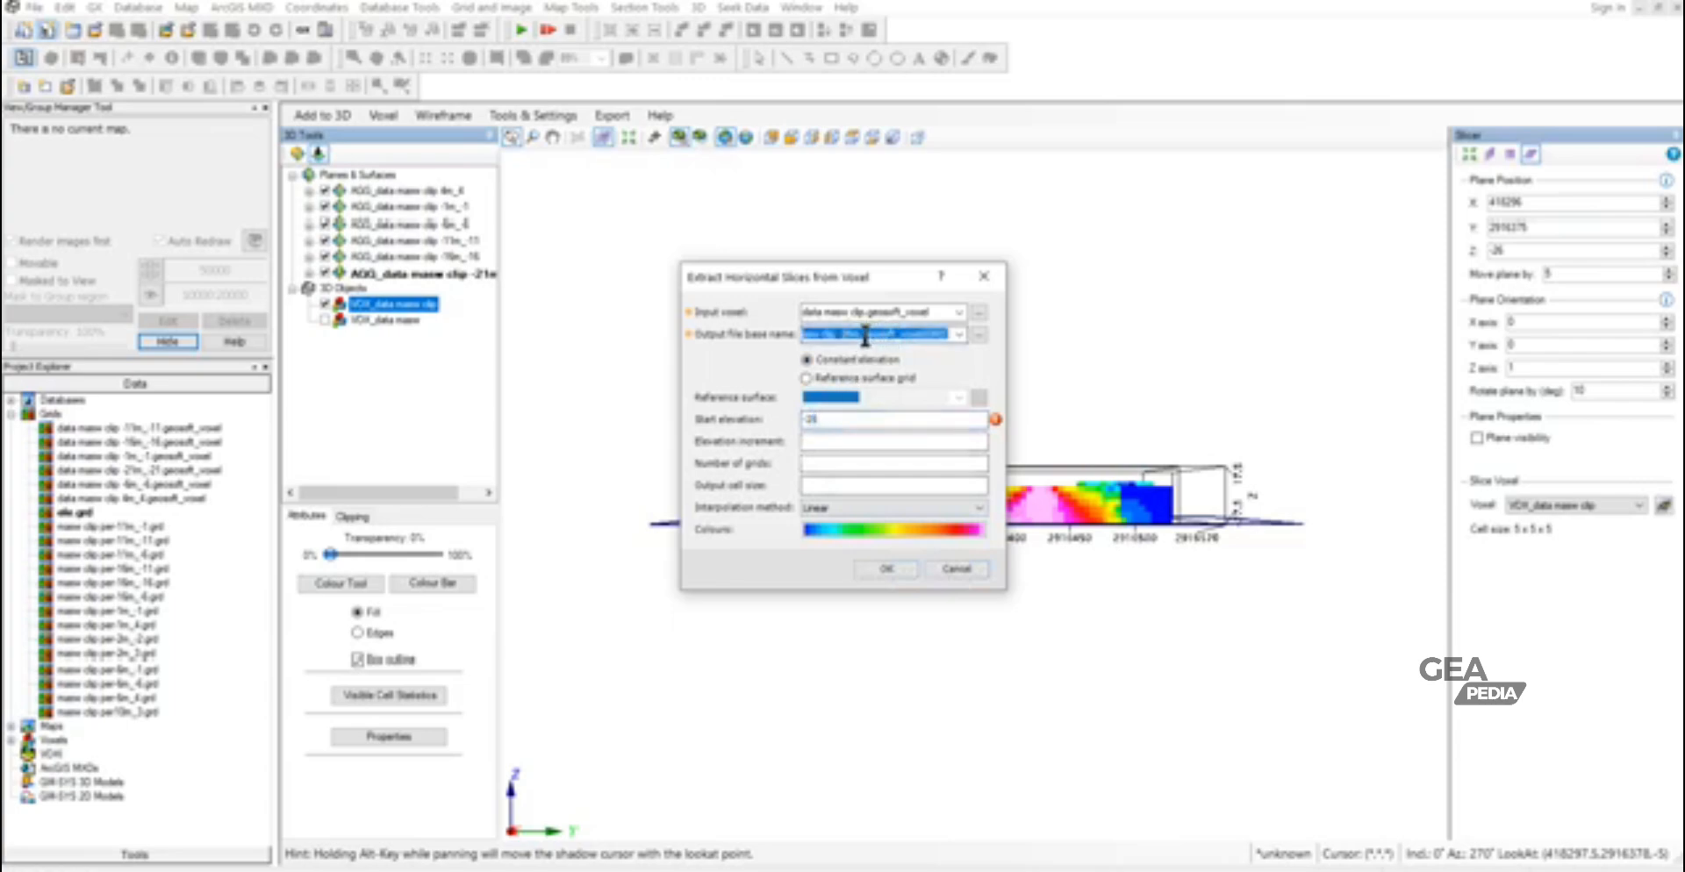
pyautogui.click(846, 334)
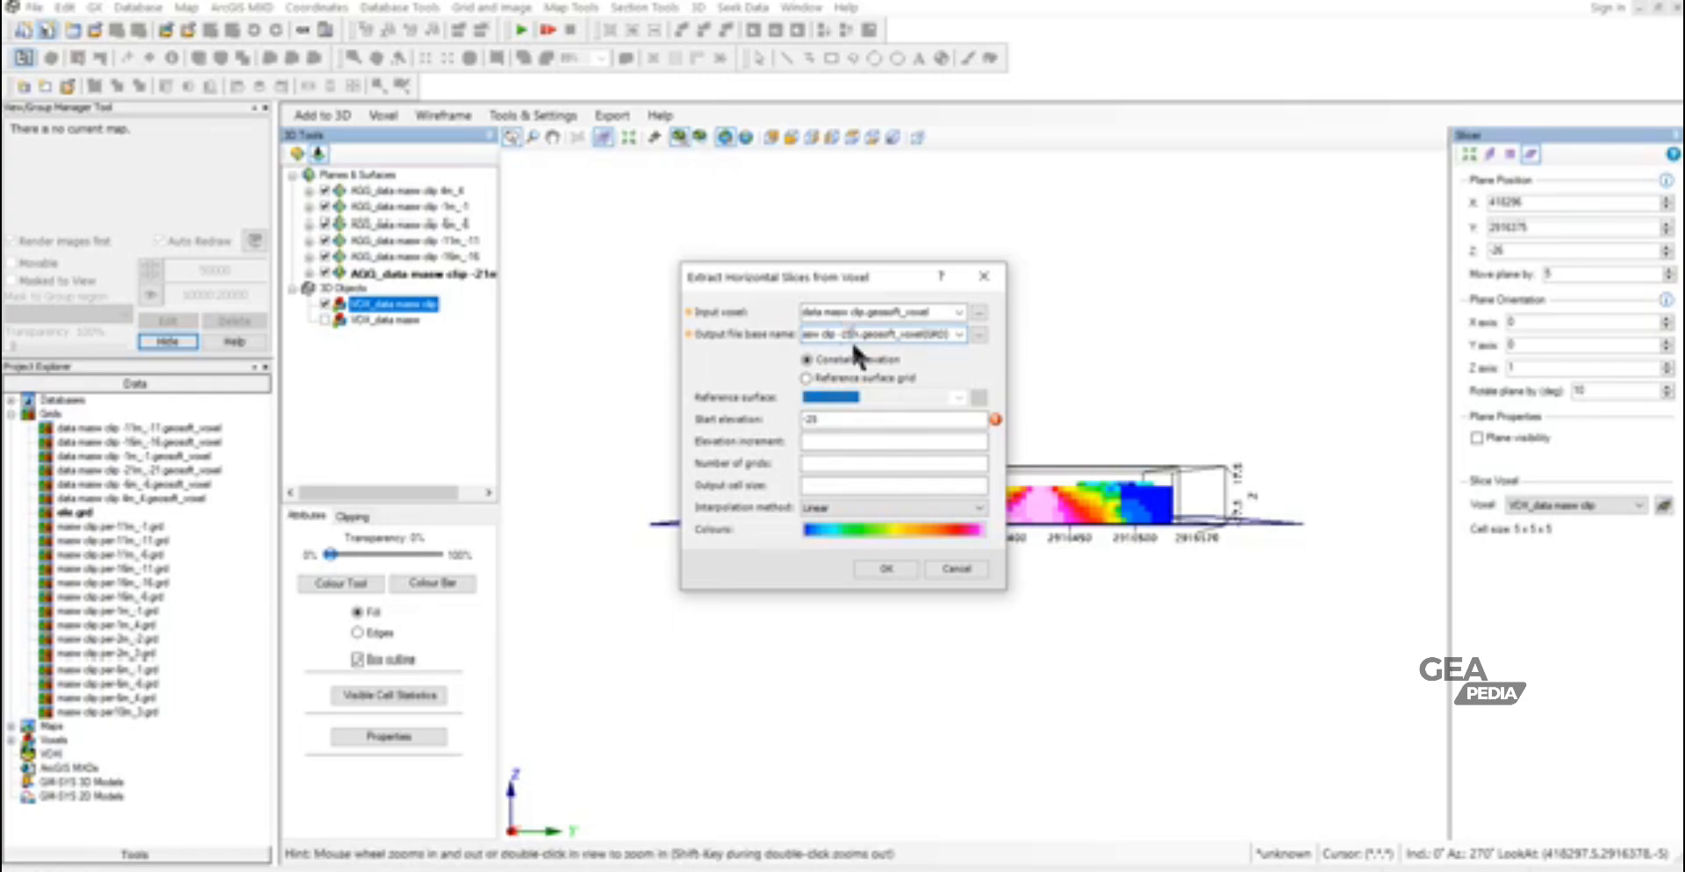
pyautogui.click(882, 569)
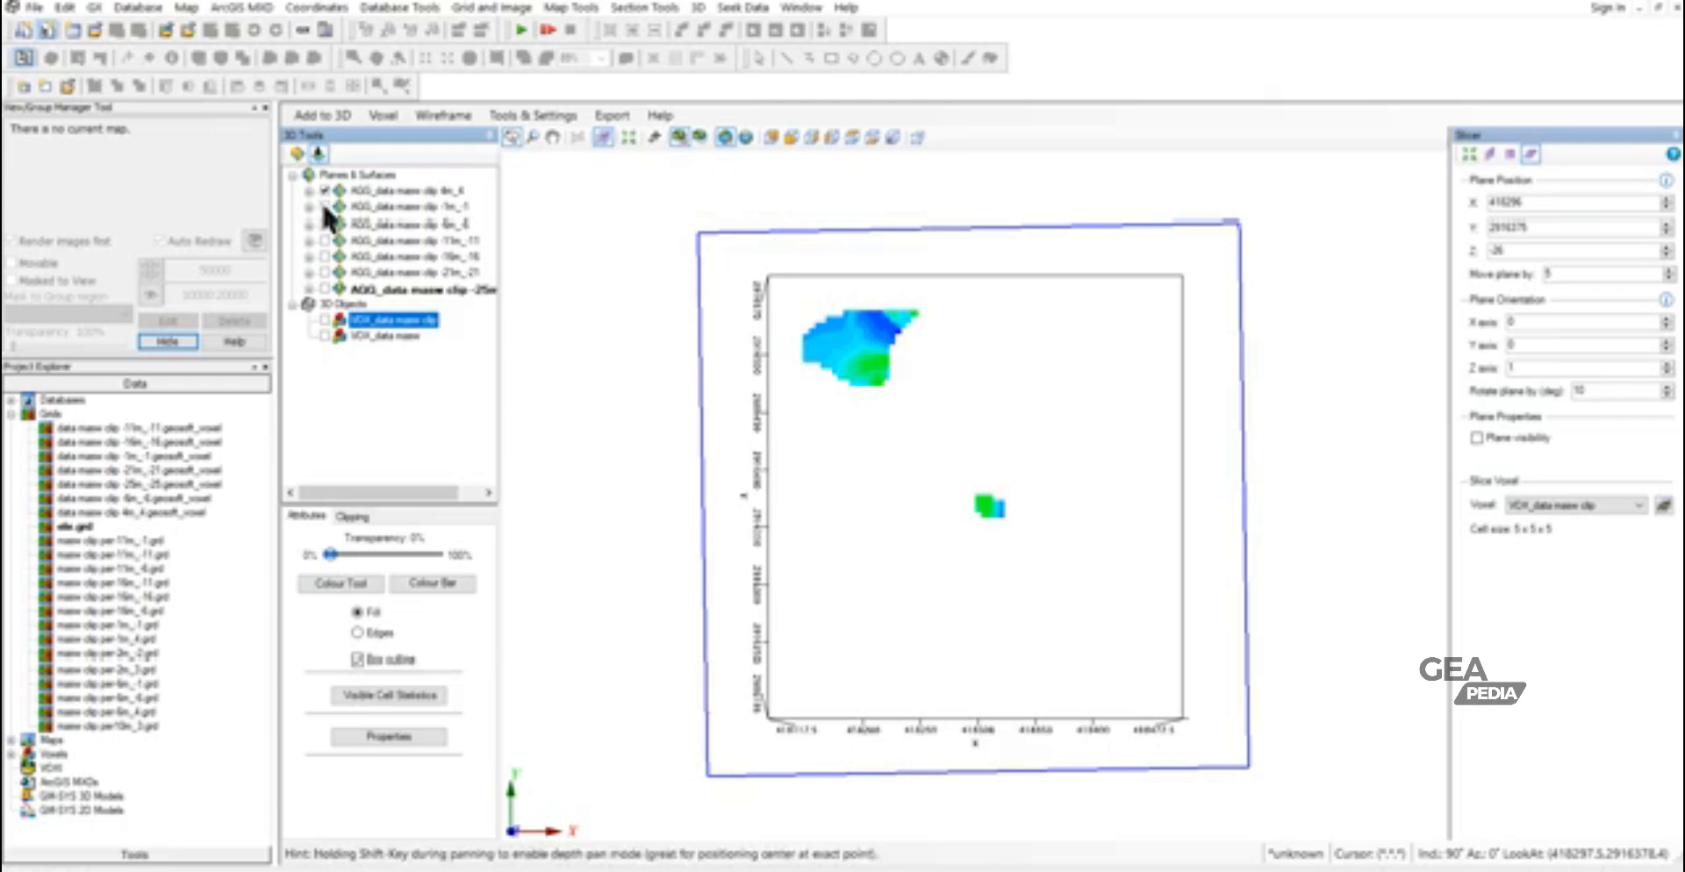
# - Examine the extracted slices one after another from -1 m down to -25 m, hiding each shallower one below the 4 m slice
pyautogui.click(323, 207)
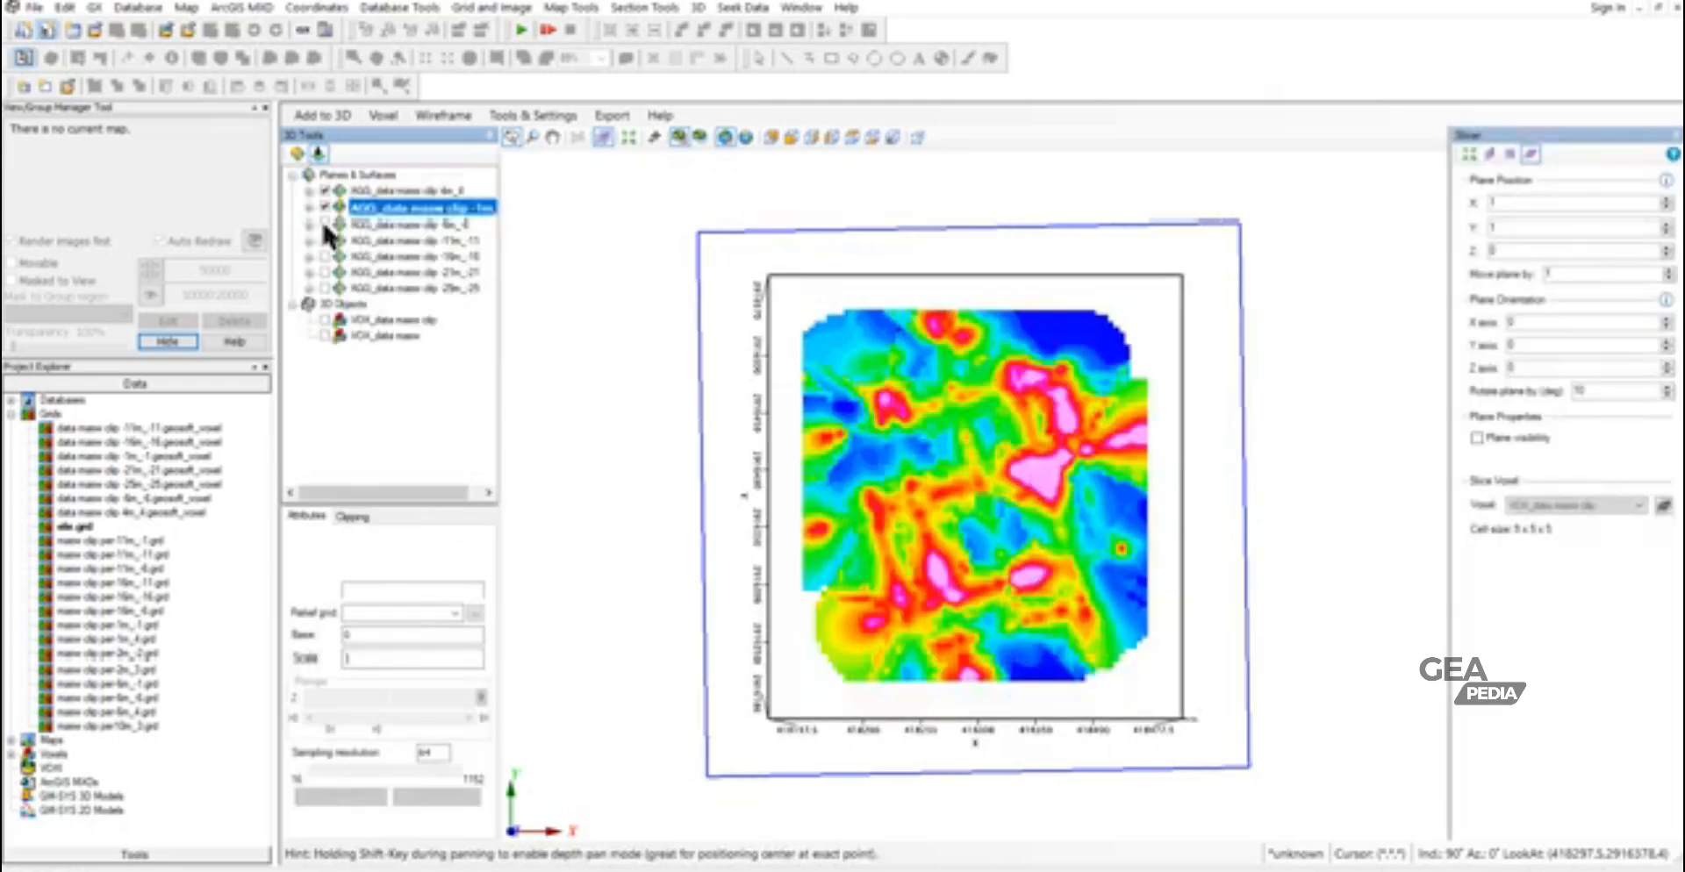
pyautogui.click(324, 223)
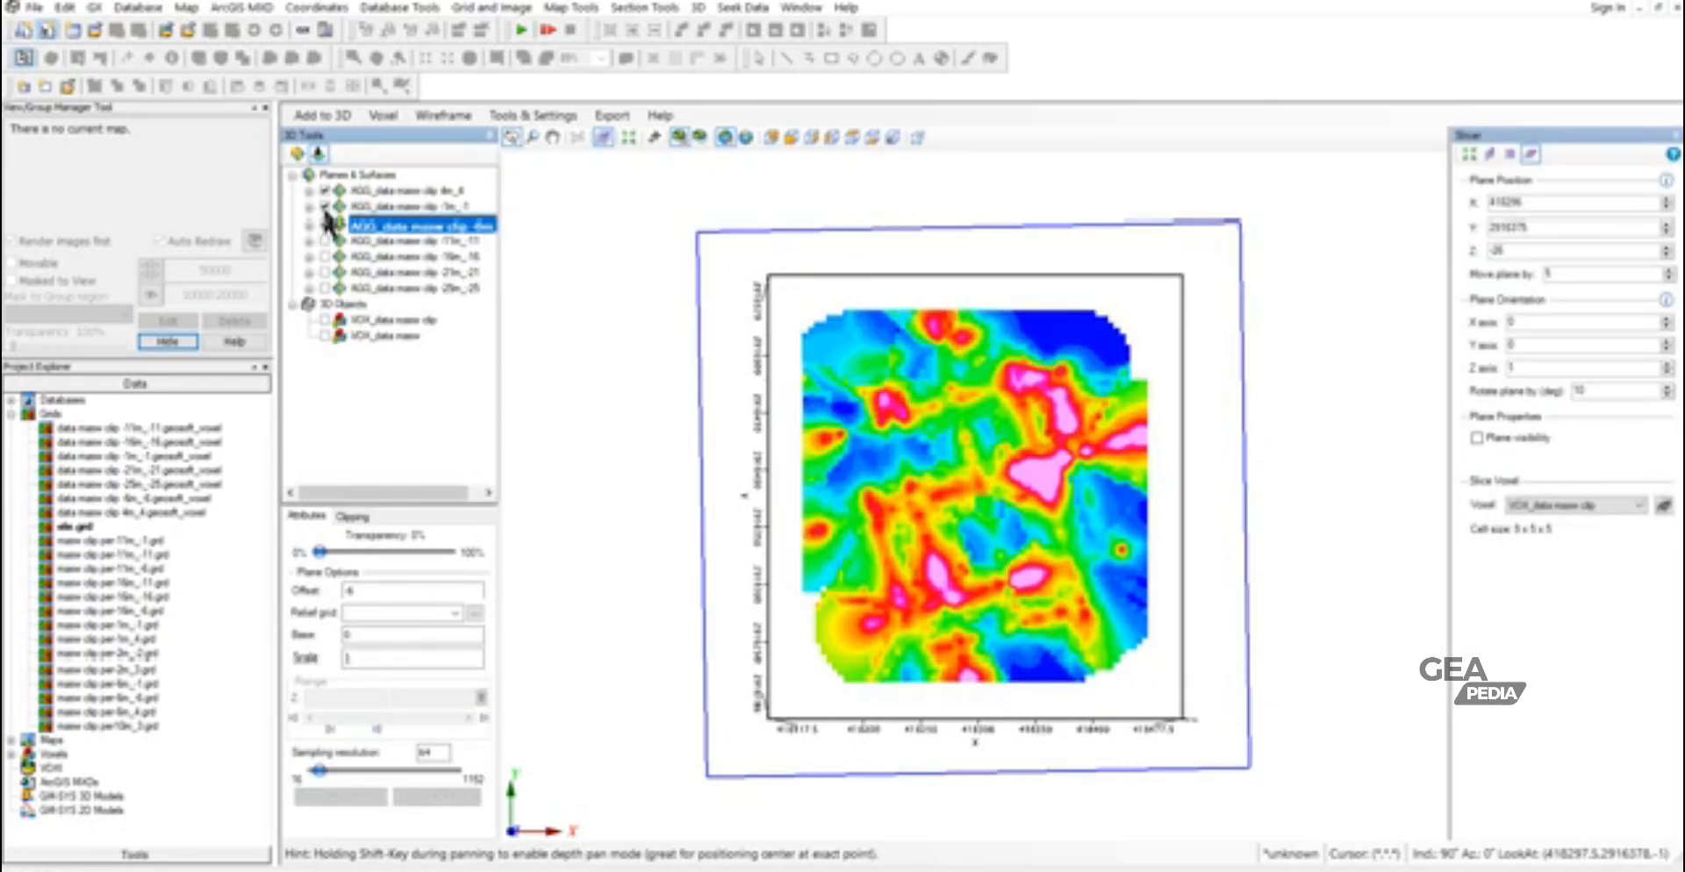
pyautogui.click(324, 207)
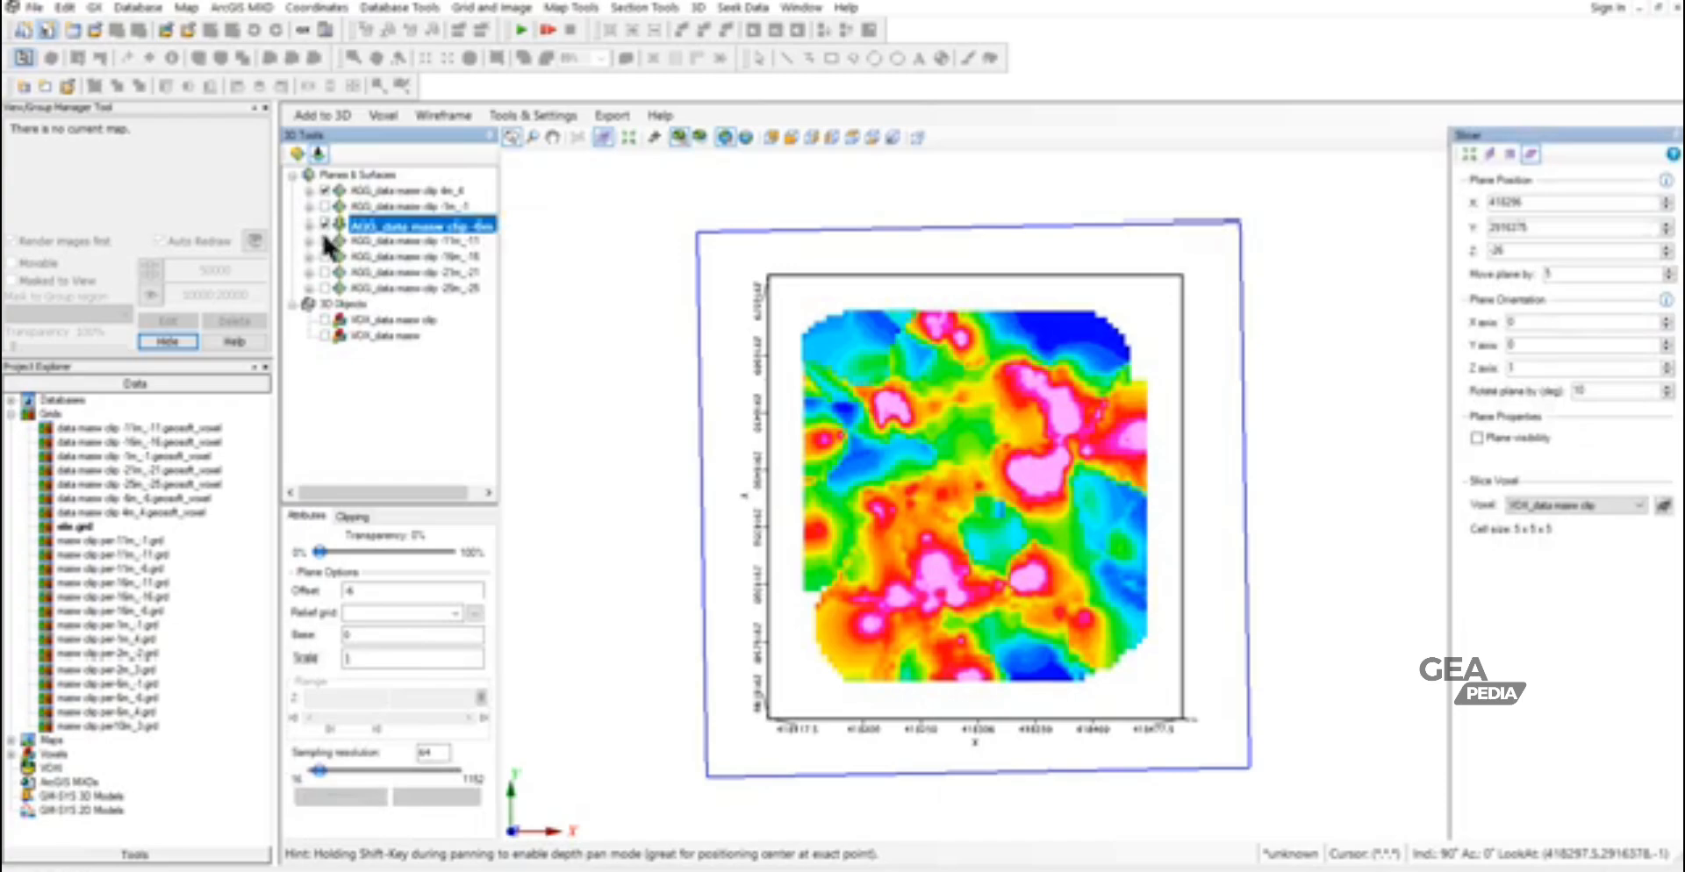
pyautogui.click(323, 240)
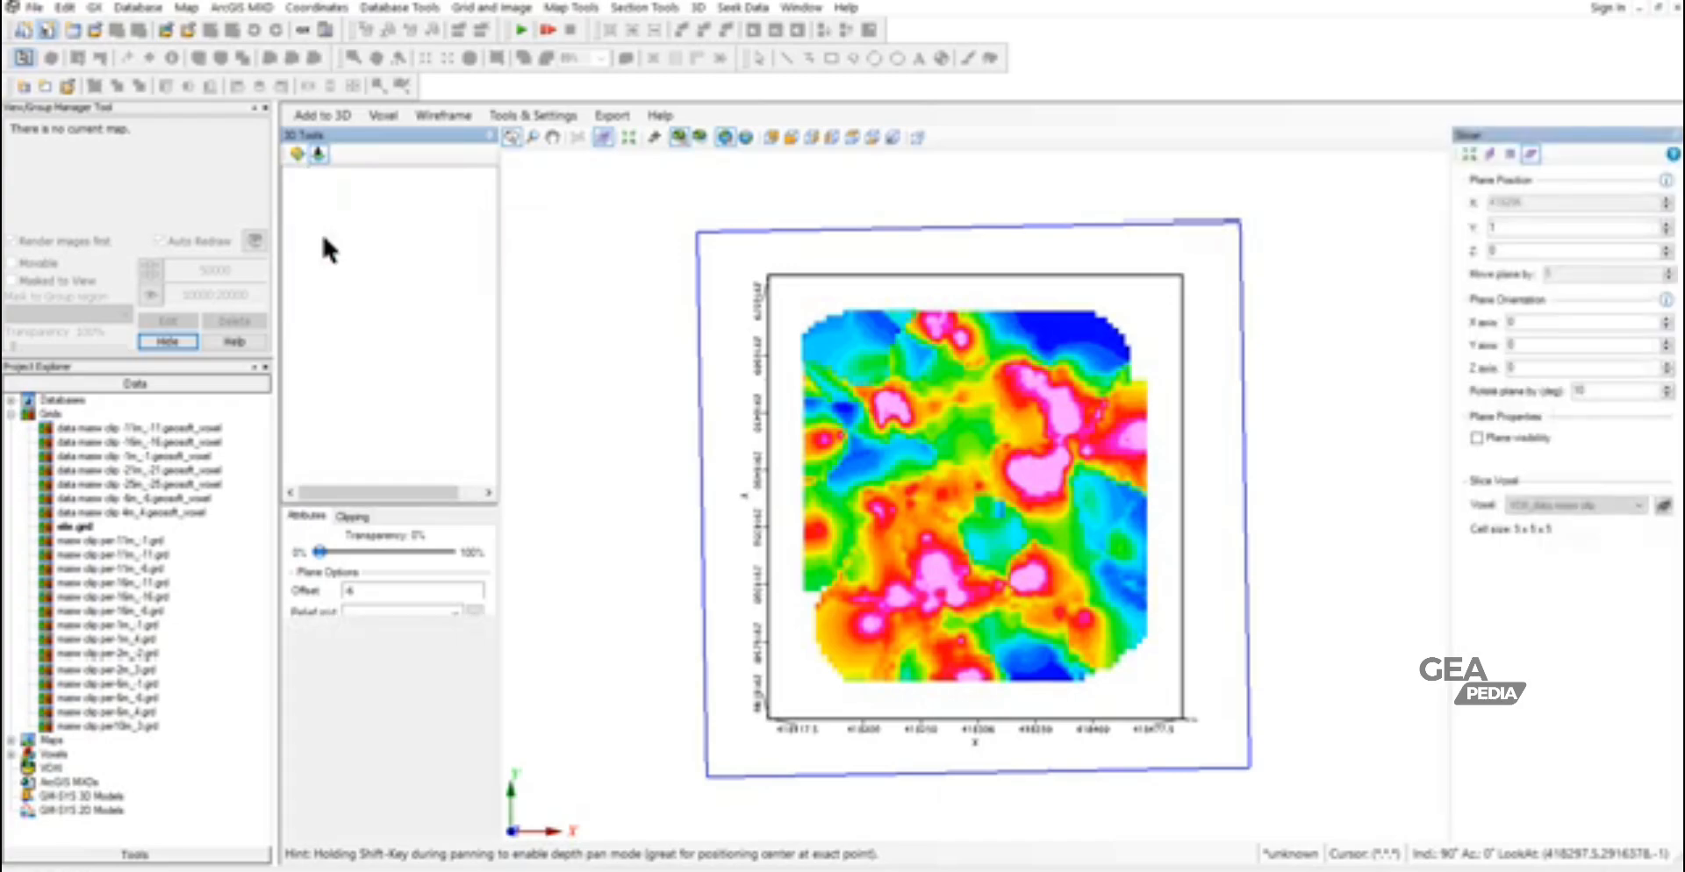
pyautogui.click(324, 225)
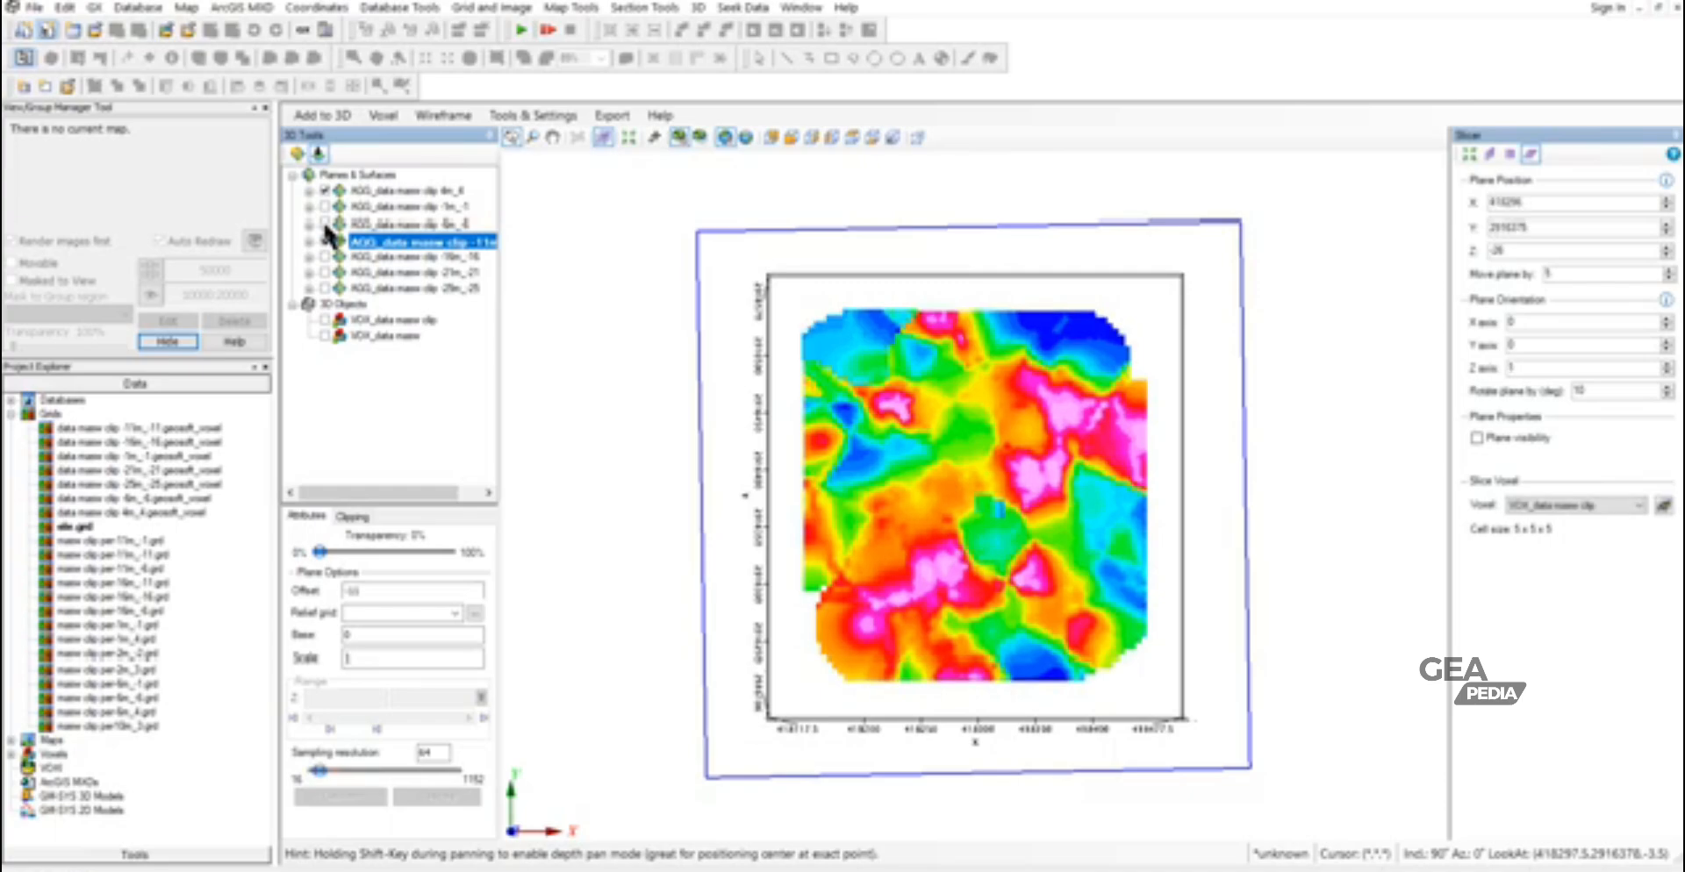
pyautogui.click(323, 254)
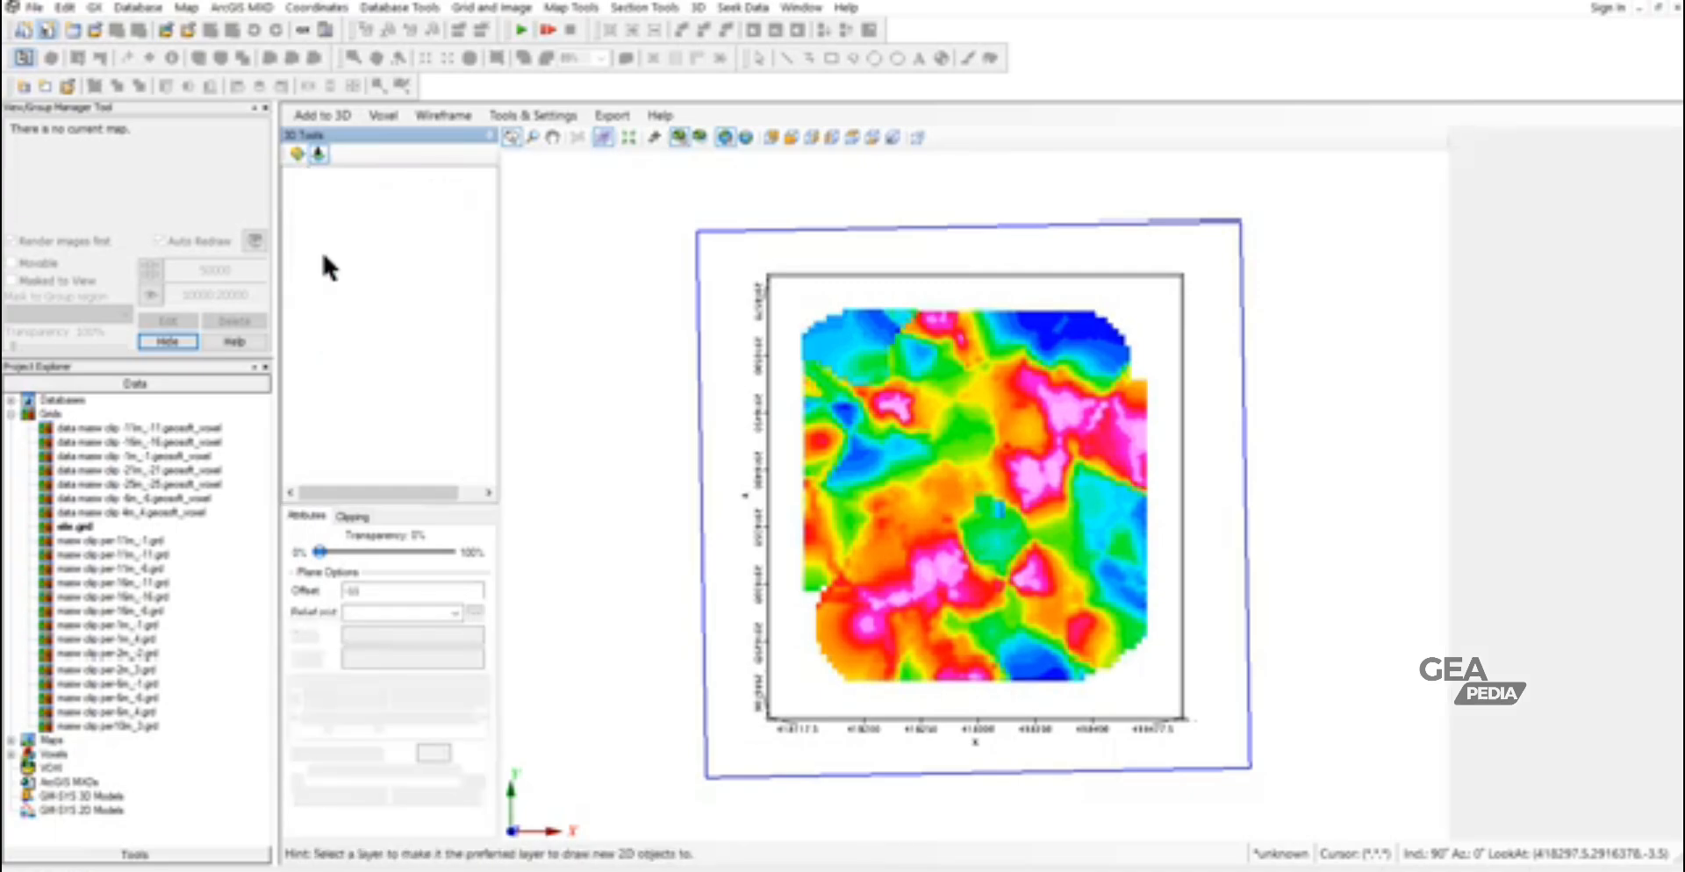
pyautogui.click(323, 240)
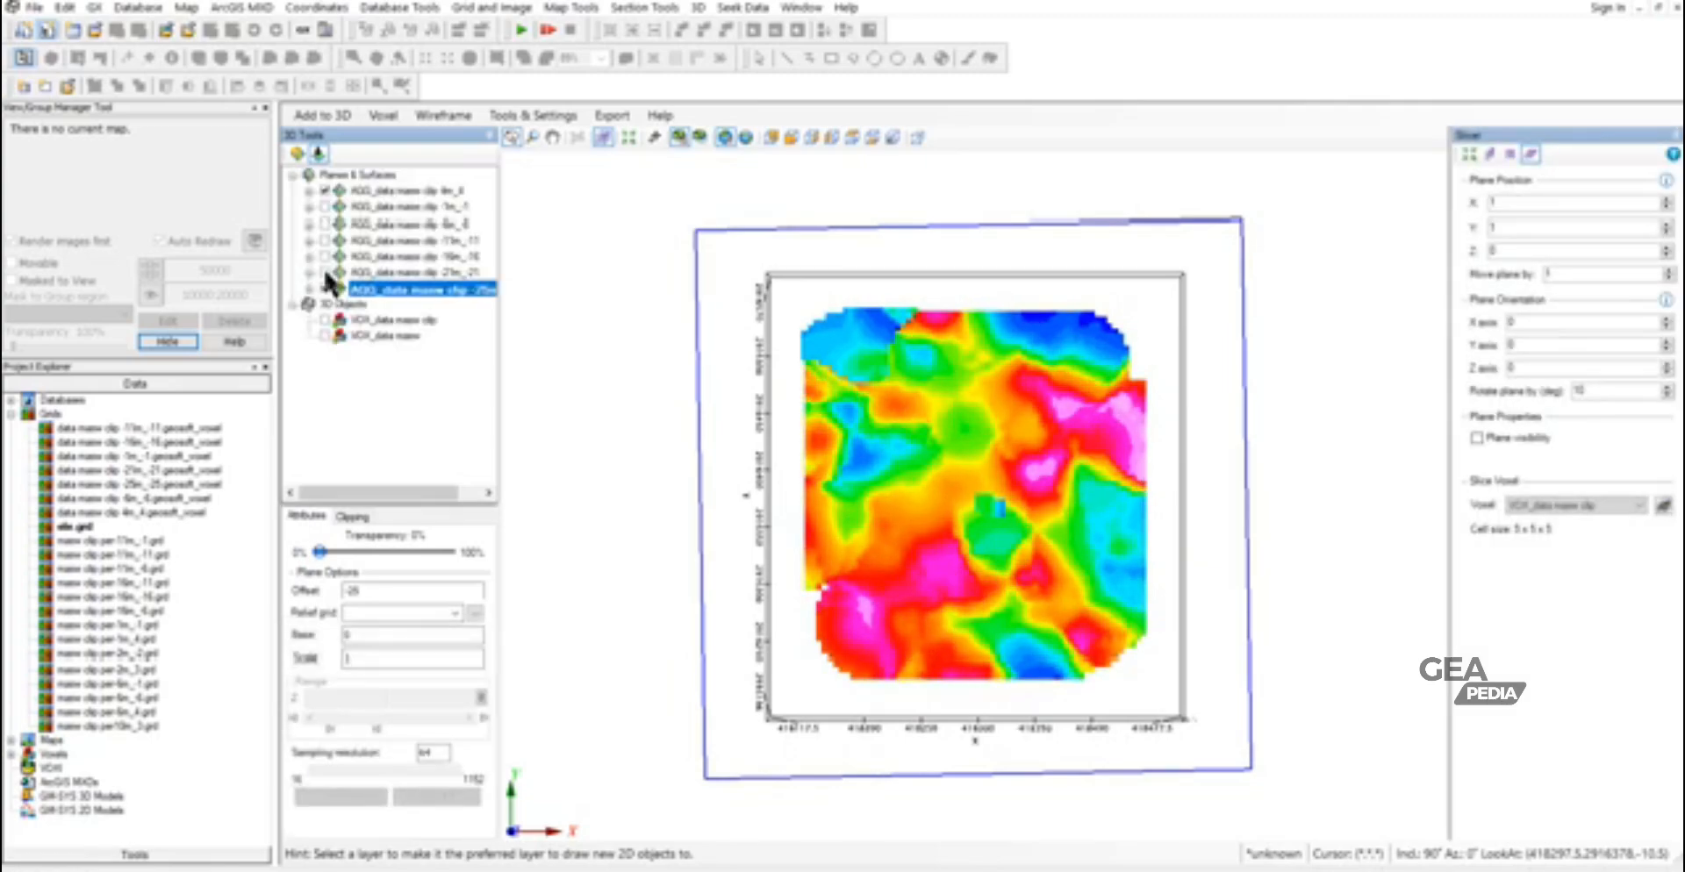
pyautogui.click(325, 289)
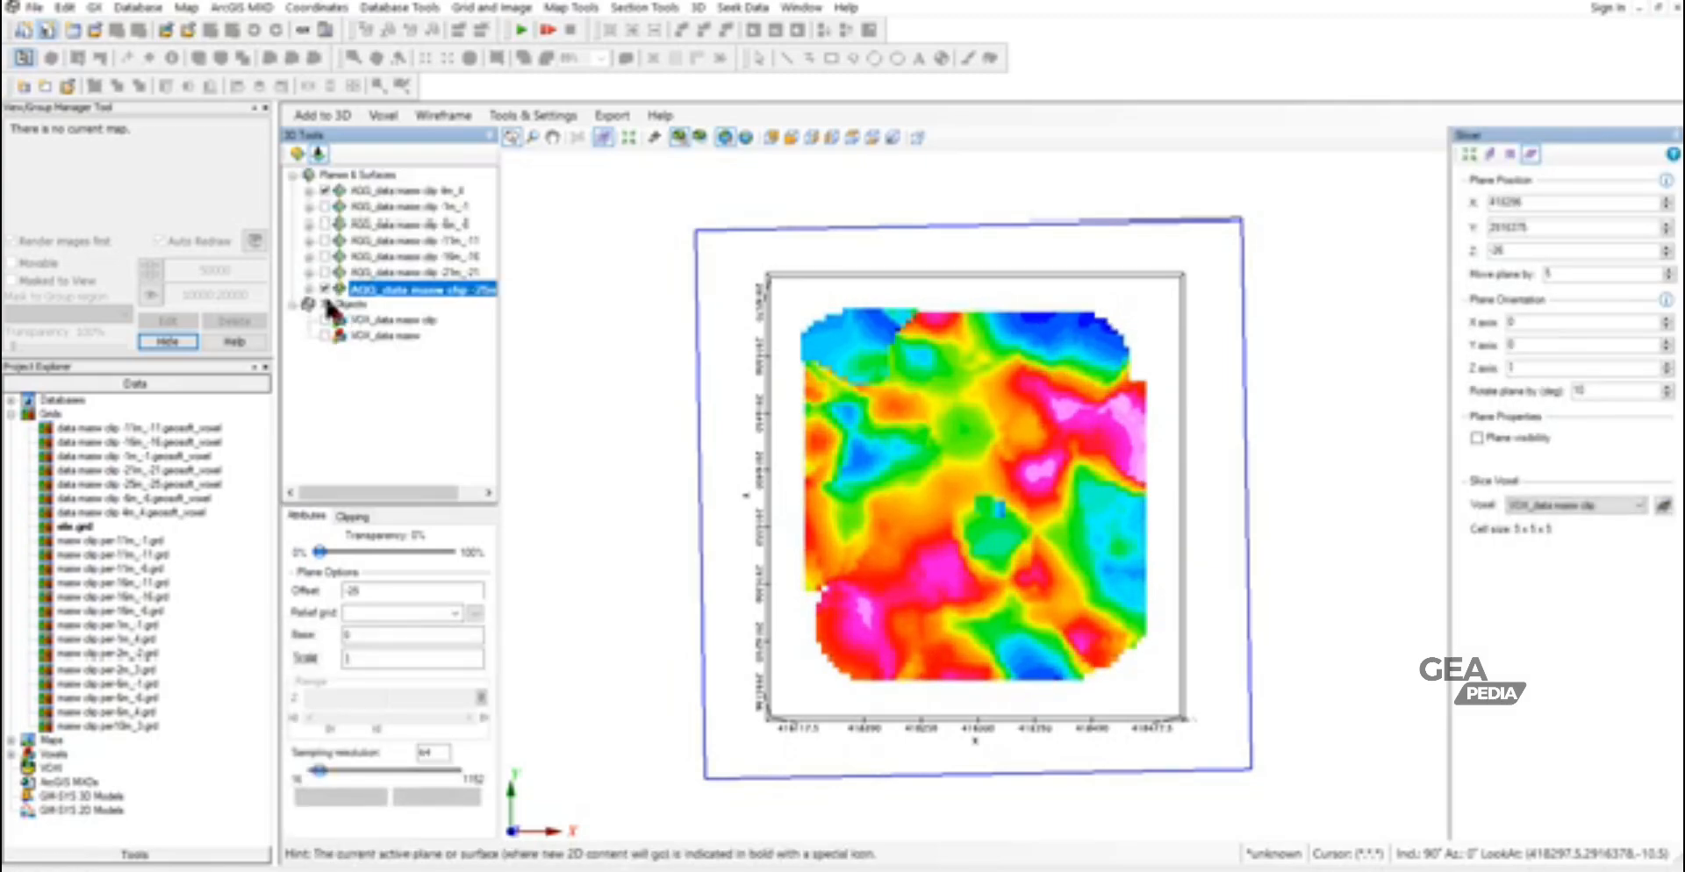